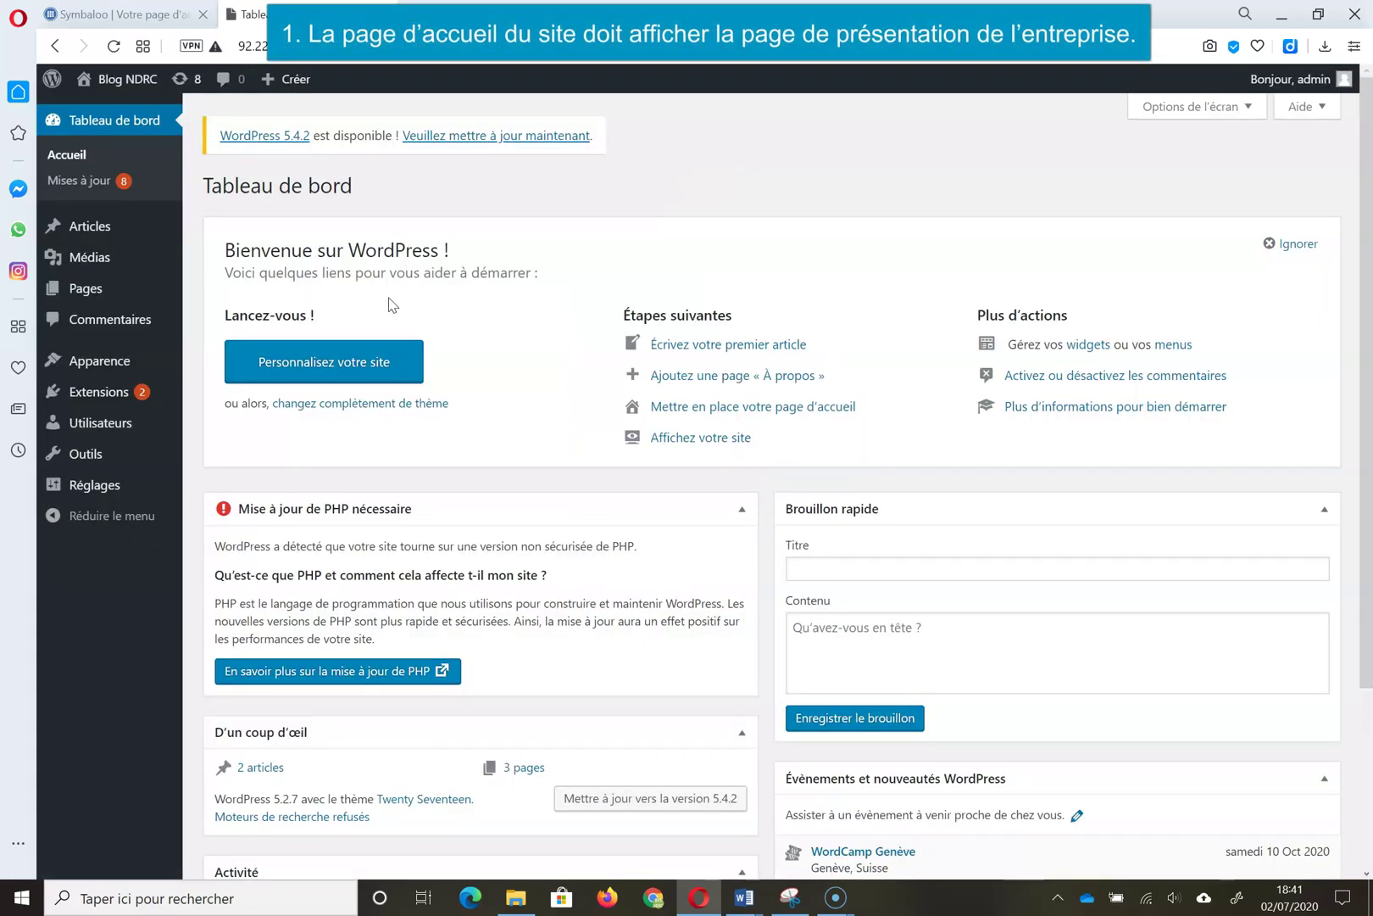
Set the homepage to display the static page "Bienvenue chez Grimp'up" in the theme customizer, and publish the change
mouse_move(99, 361)
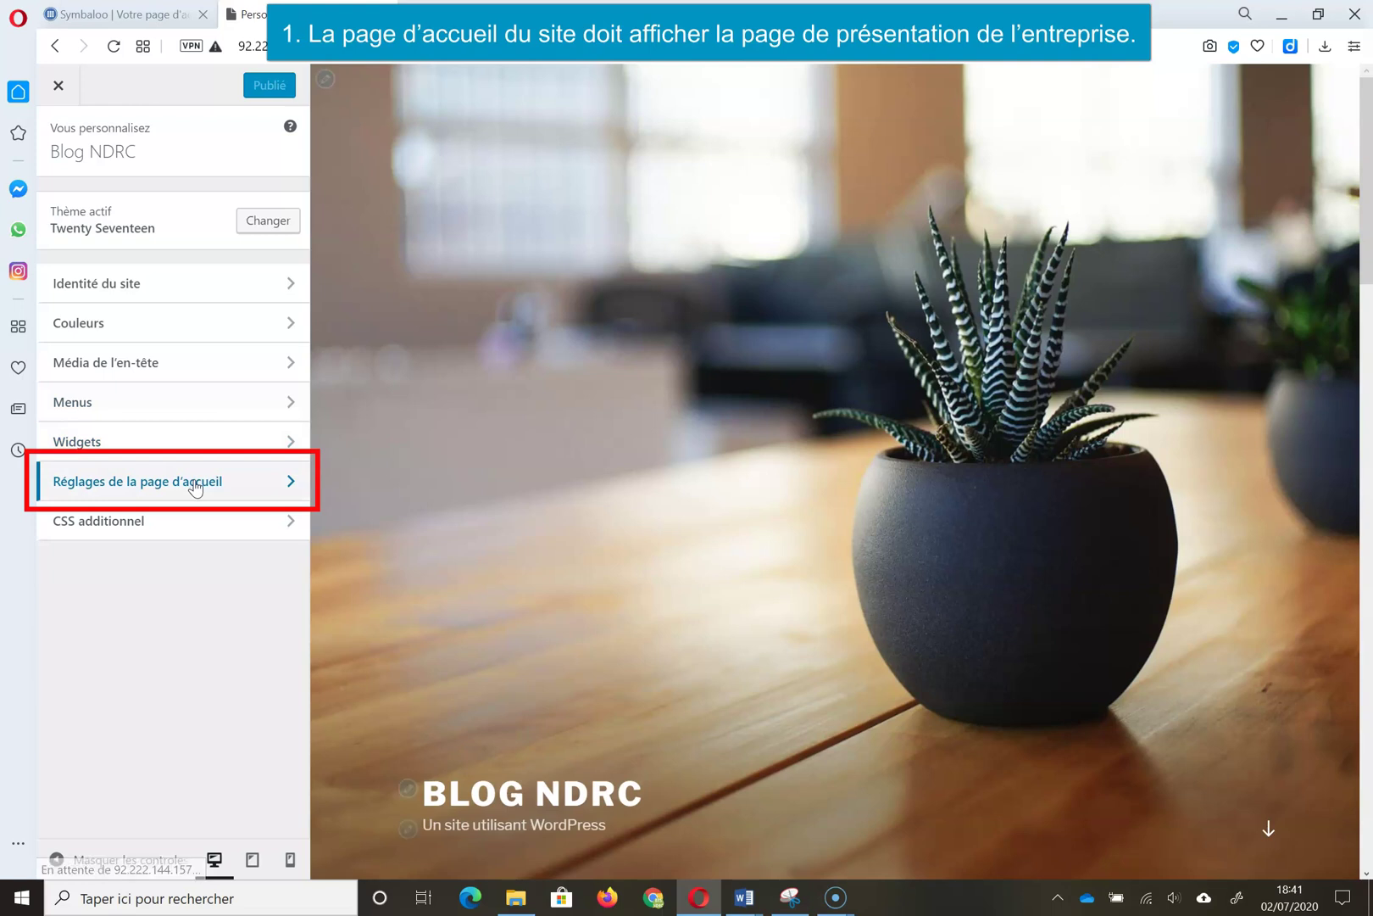
click(288, 482)
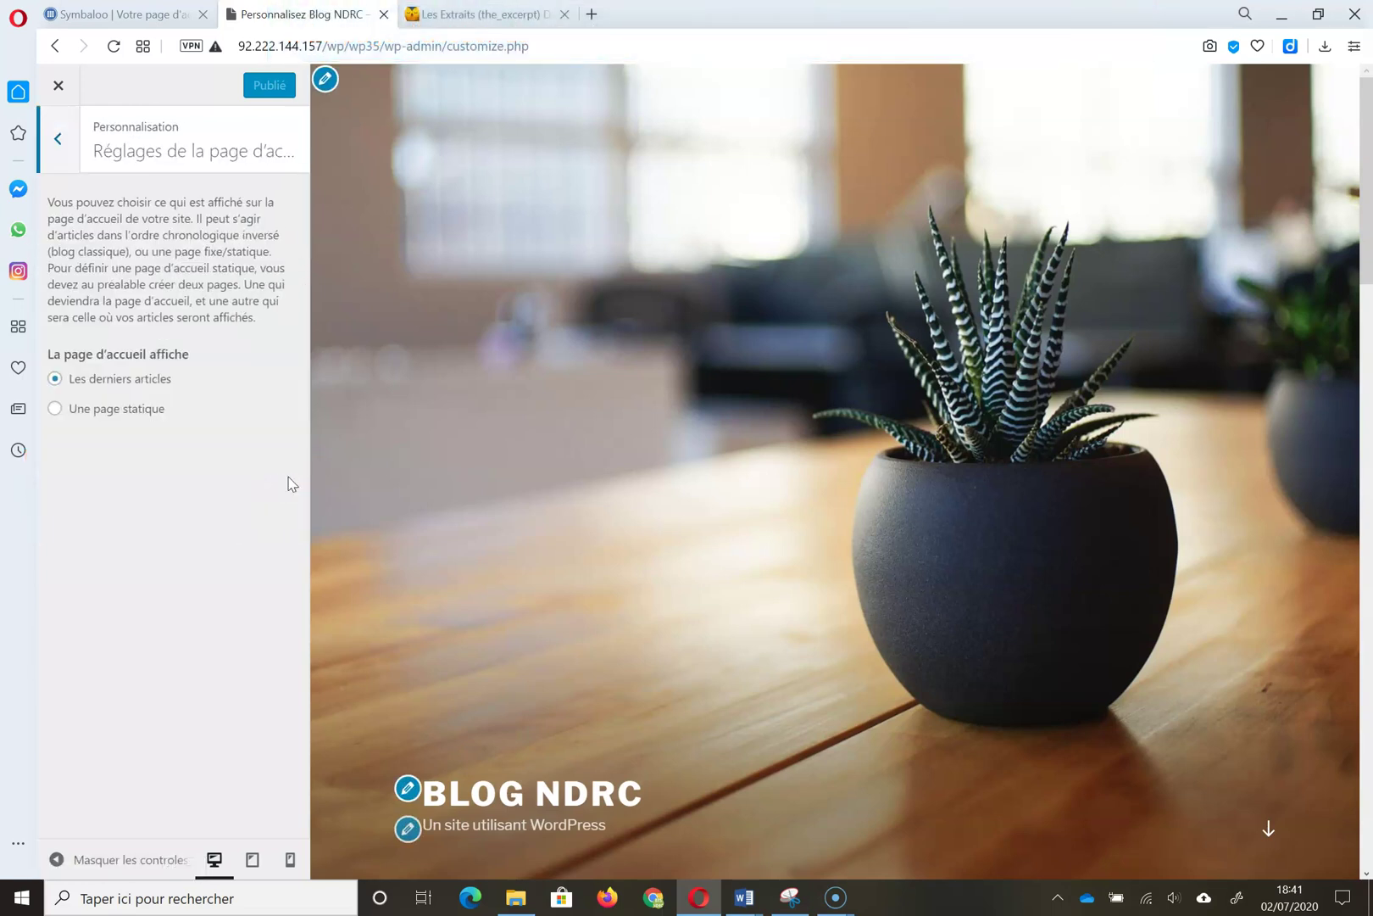
click(54, 409)
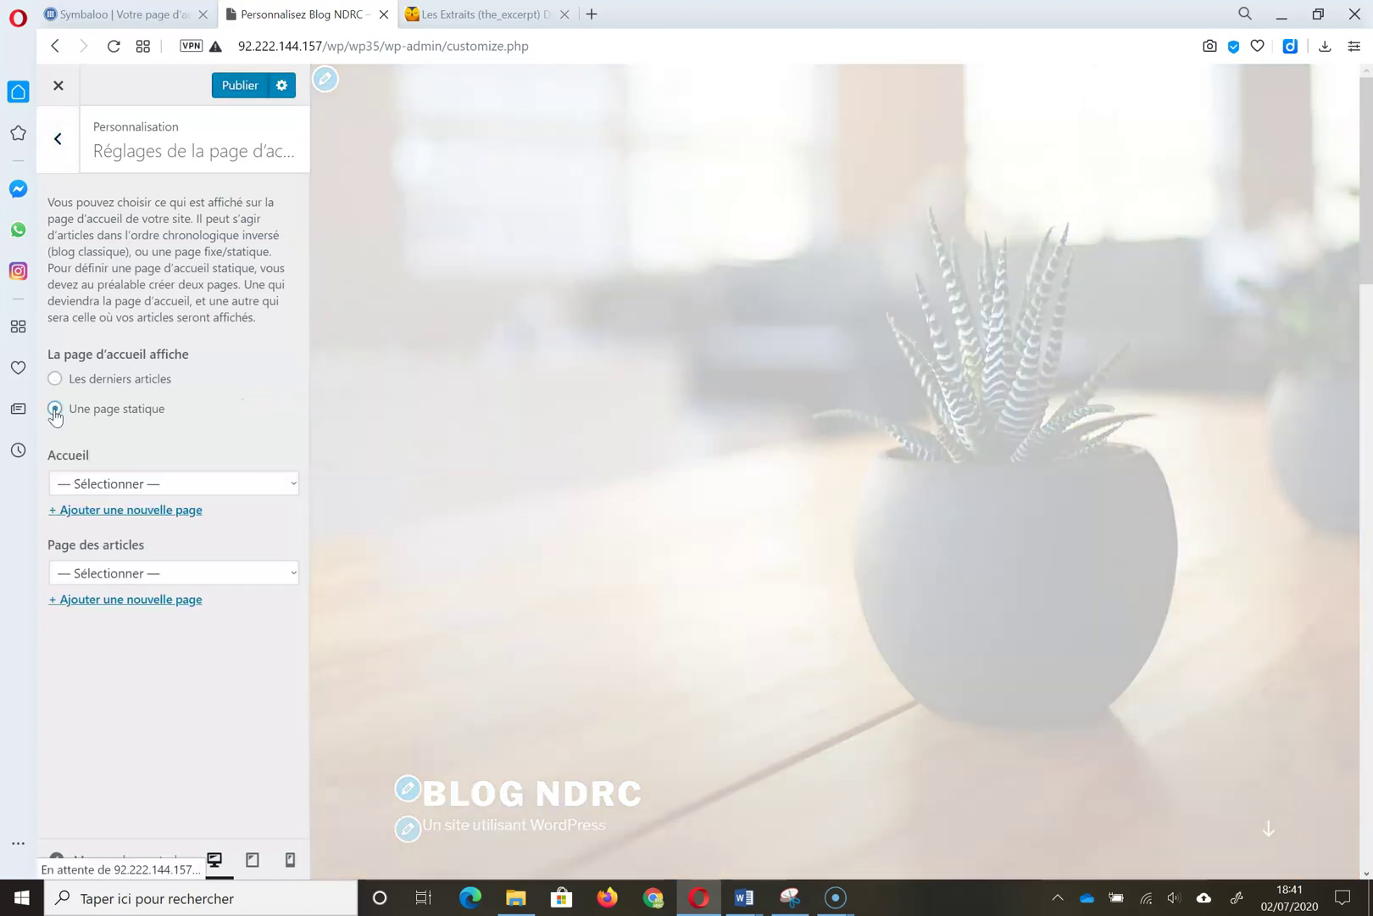
click(114, 485)
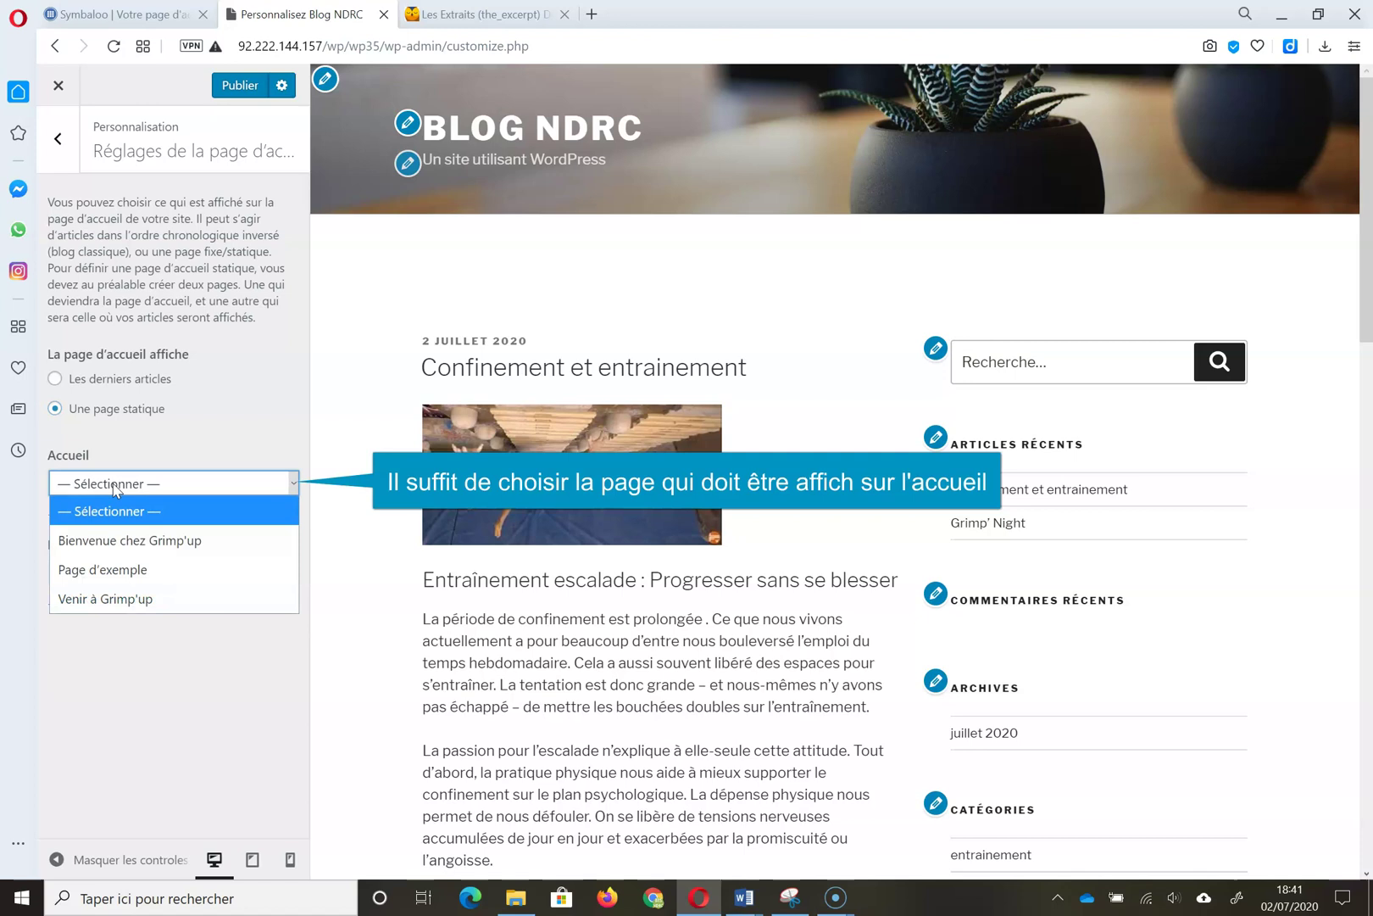
click(123, 540)
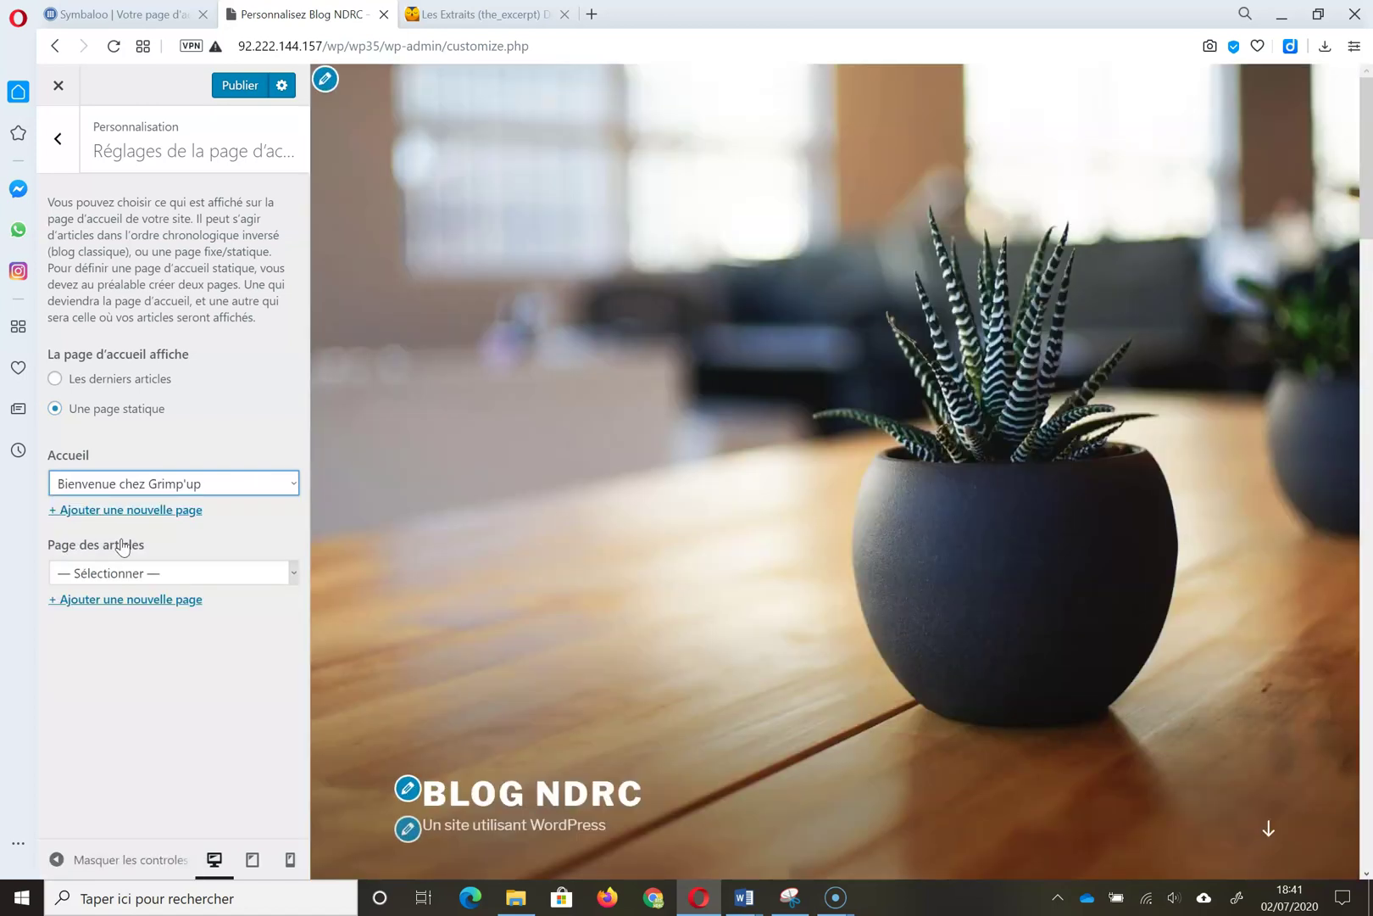
click(245, 90)
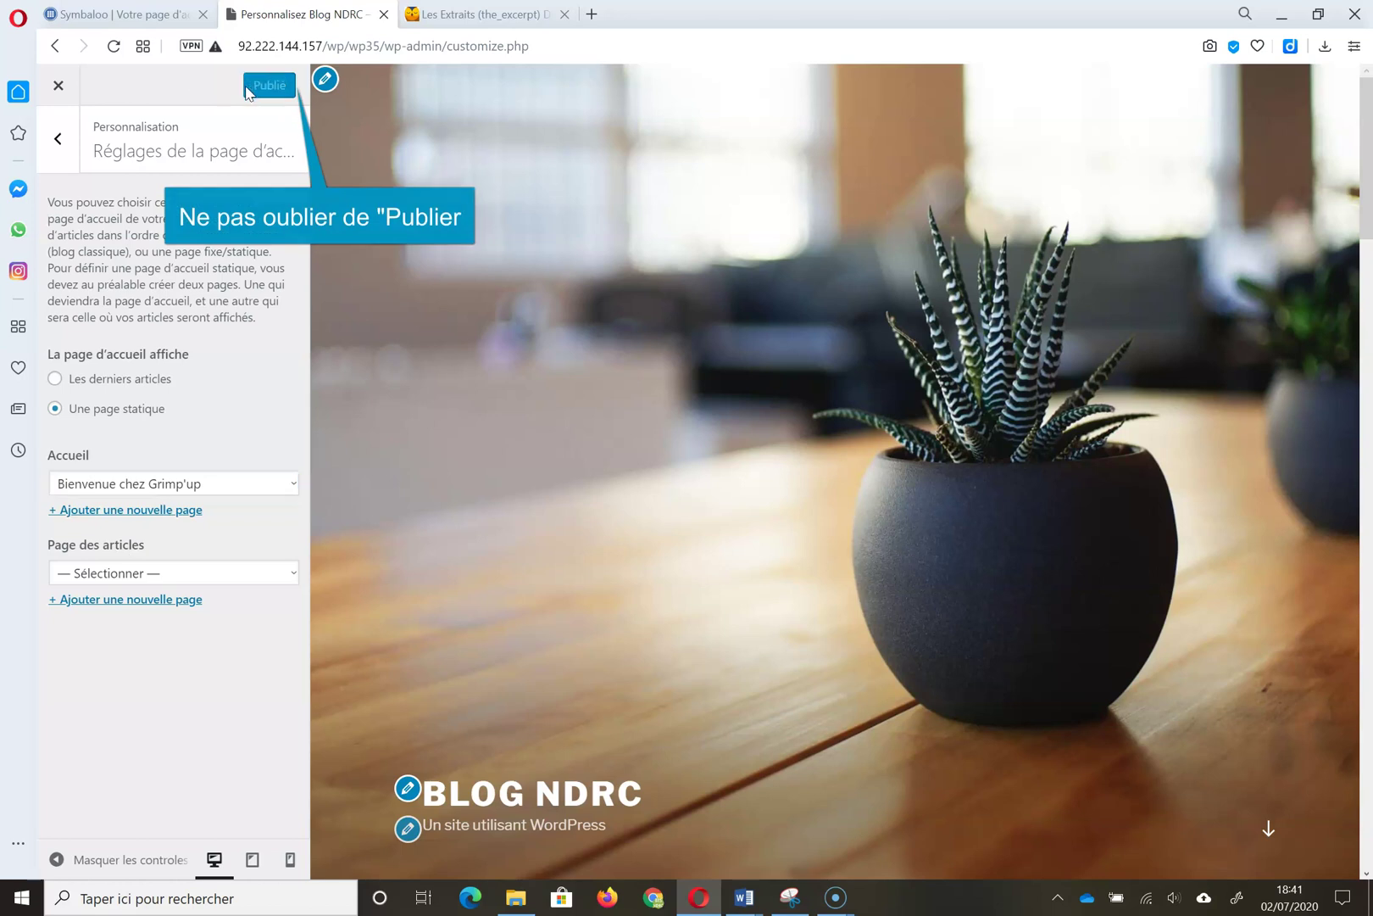
Change the site title to "Grimp'up" in the site identity settings
click(60, 140)
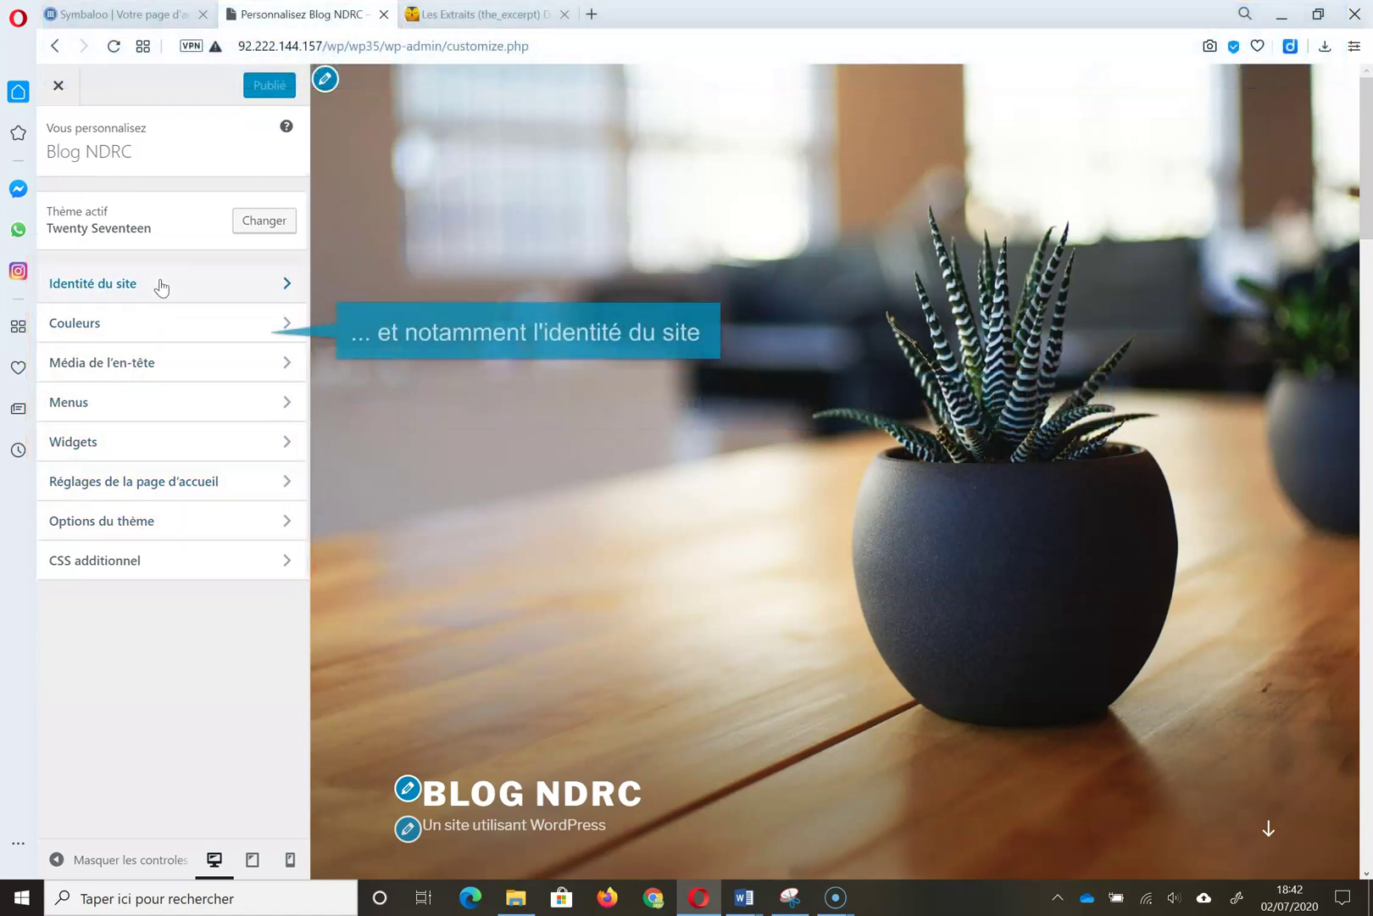
click(160, 285)
click(131, 295)
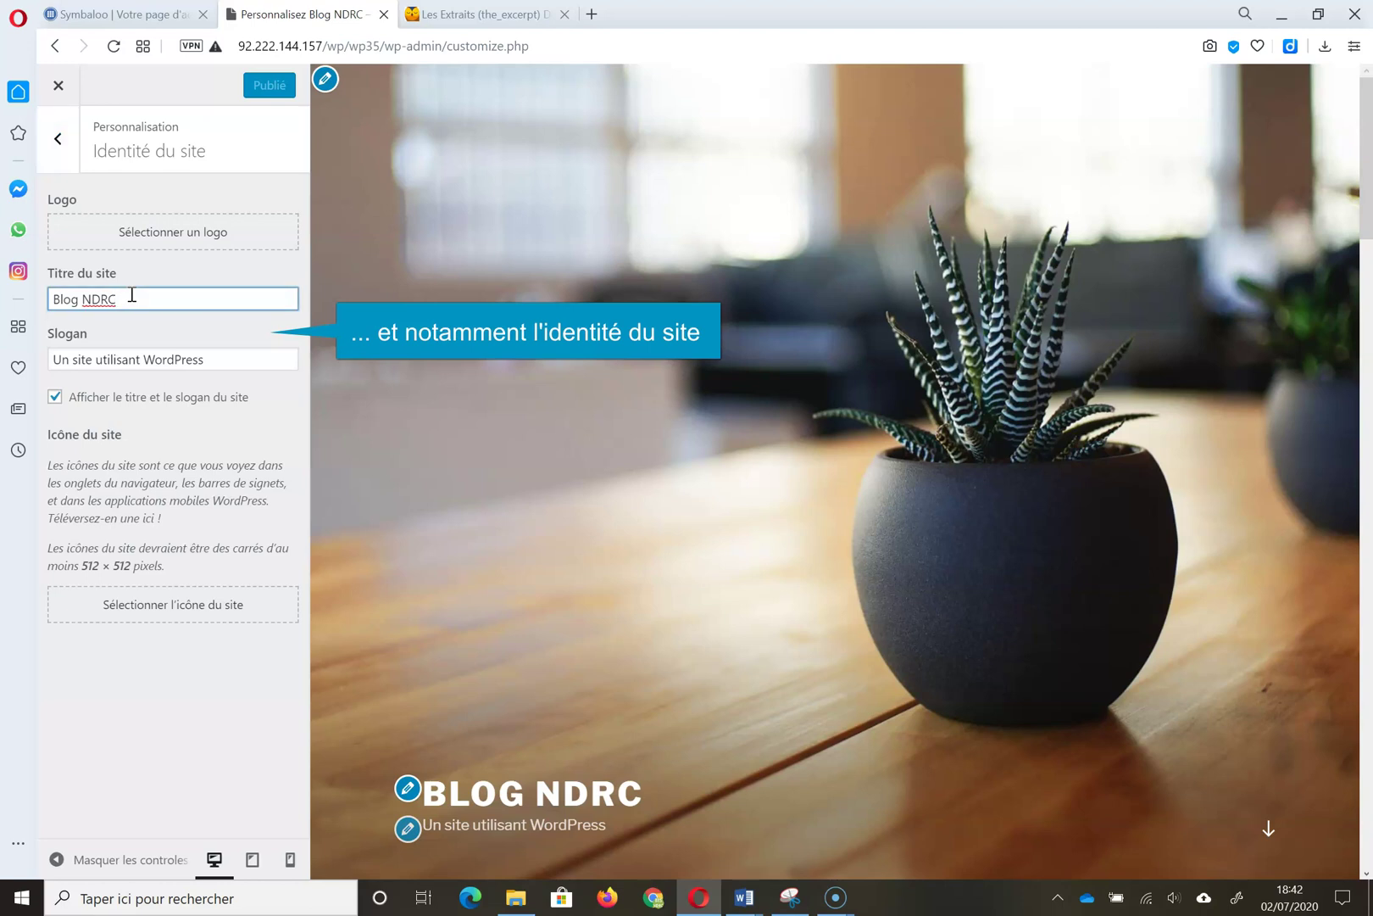
key(BackSpace)
key(BackSpace)
key(BackSpace)
key(BackSpace)
key(BackSpace)
key(BackSpace)
key(BackSpace)
key(BackSpace)
key(BackSpace)
text(Grimp'up)
Replace the site slogan with "L'escalade en toute liberté" and publish the site identity changes
click(229, 361)
key(BackSpace)
key(BackSpace)
key(BackSpace)
key(BackSpace)
key(BackSpace)
key(BackSpace)
key(BackSpace)
key(BackSpace)
key(BackSpace)
key(BackSpace)
key(BackSpace)
key(BackSpace)
key(BackSpace)
key(BackSpace)
key(BackSpace)
key(BackSpace)
key(BackSpace)
key(BackSpace)
key(BackSpace)
key(BackSpace)
key(BackSpace)
text(L)
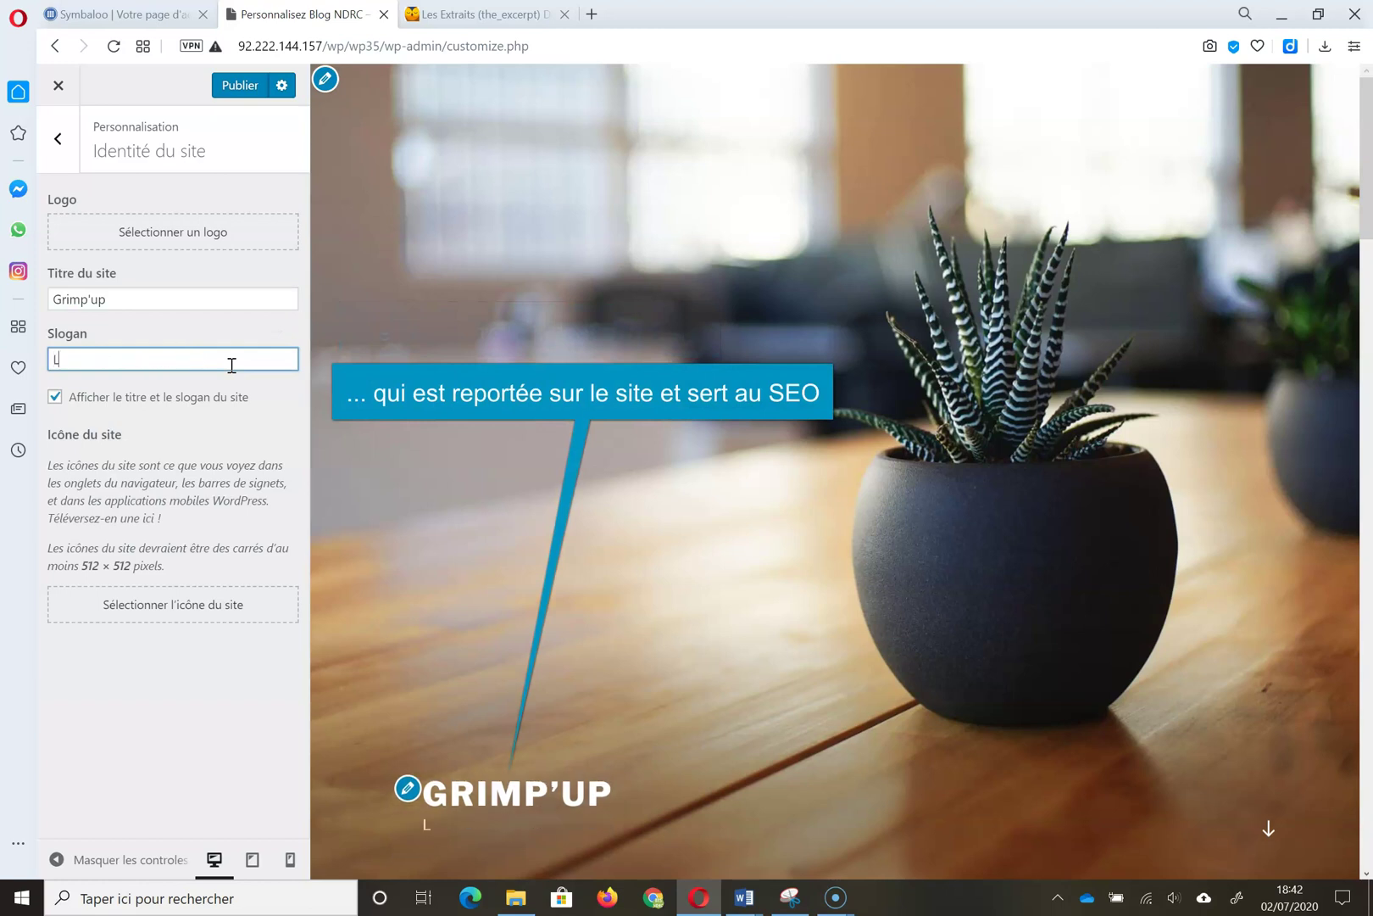
text('escalade en toute liberté)
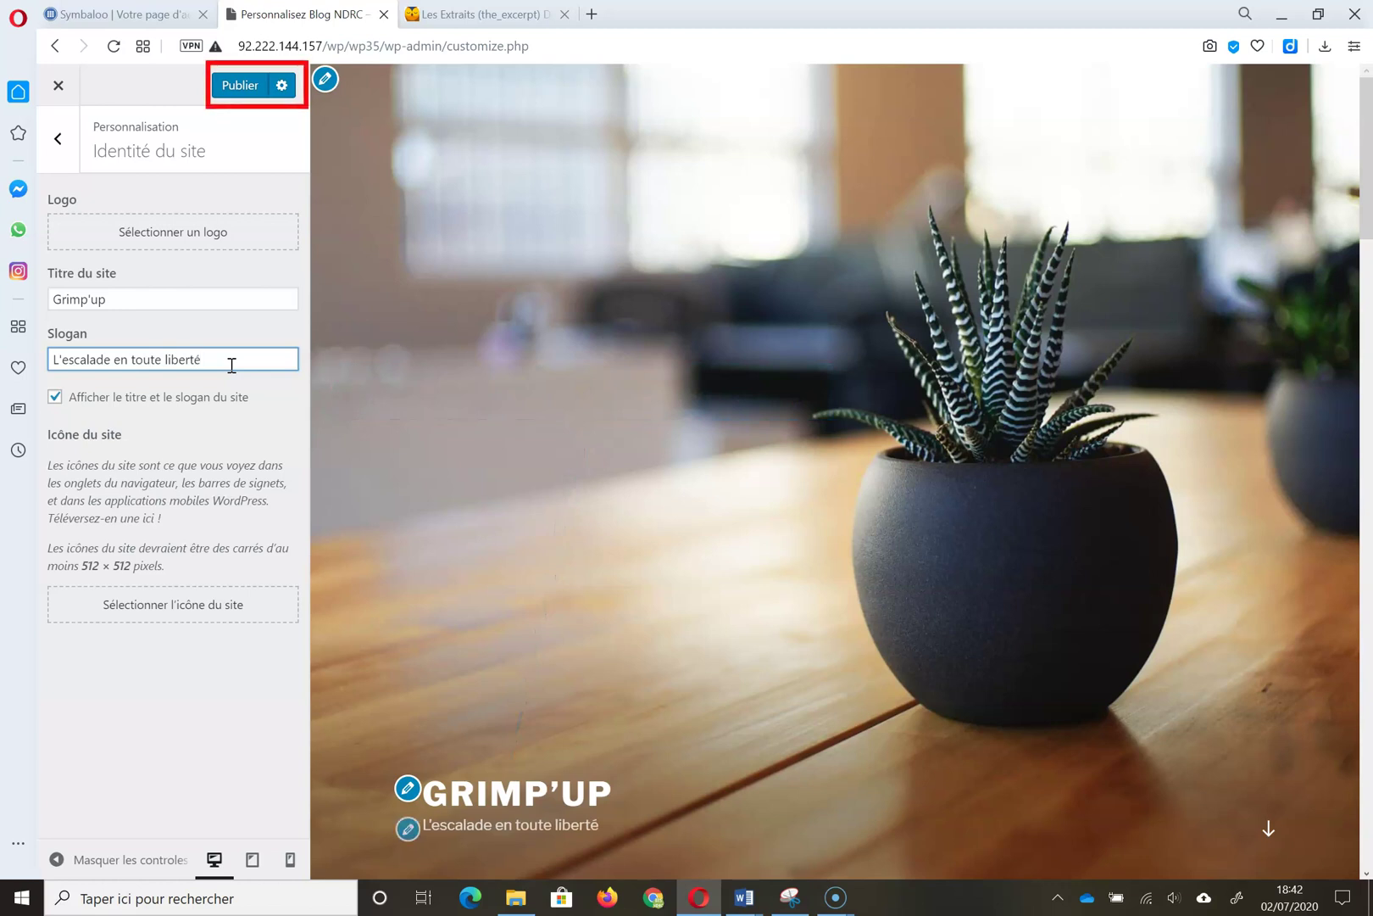
click(223, 93)
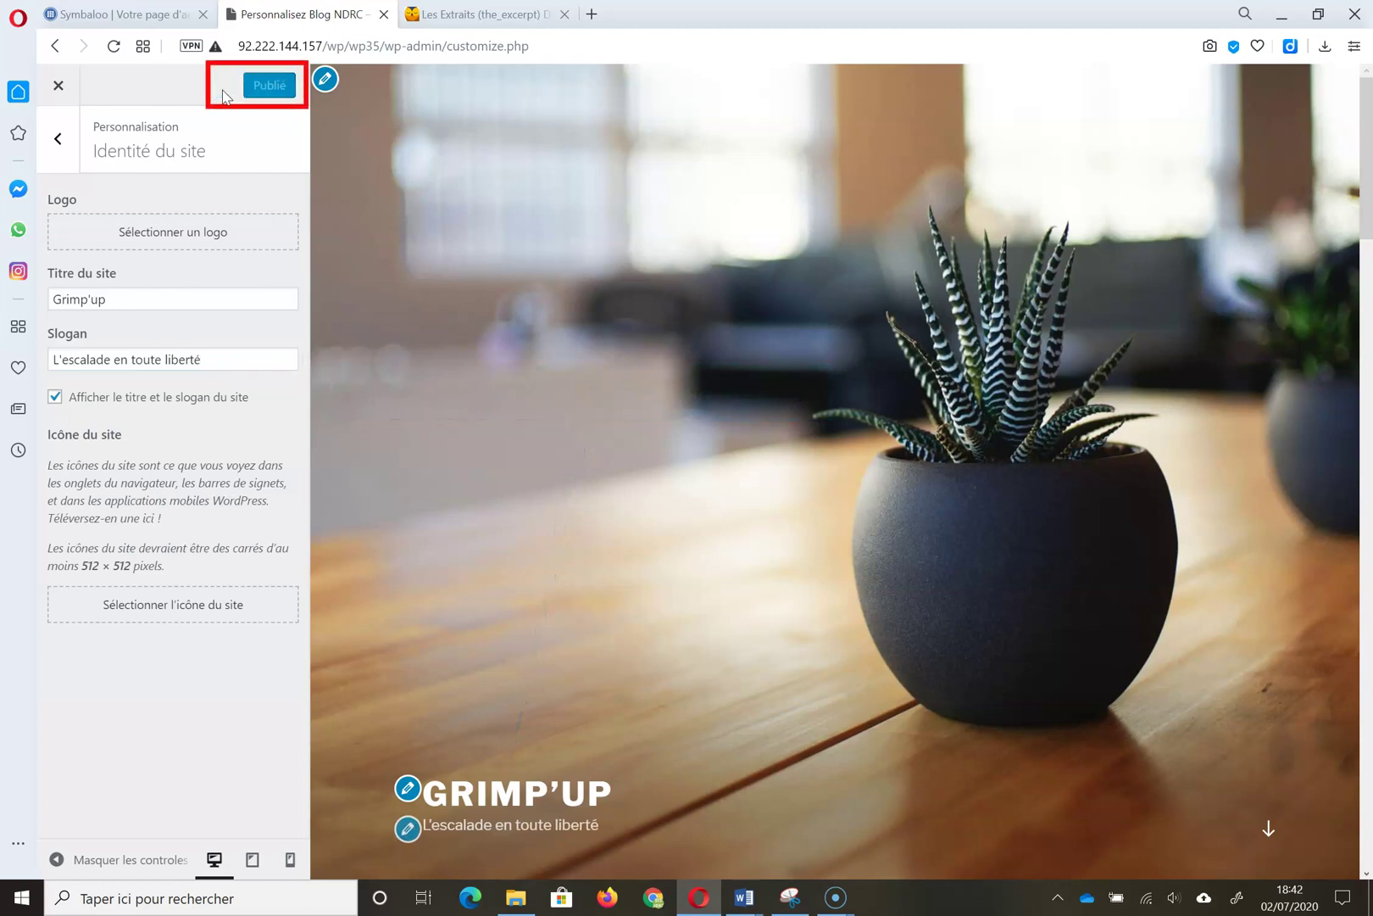
Choose the climbing wall image Salle2.jpg from the media library as the new header image
click(58, 139)
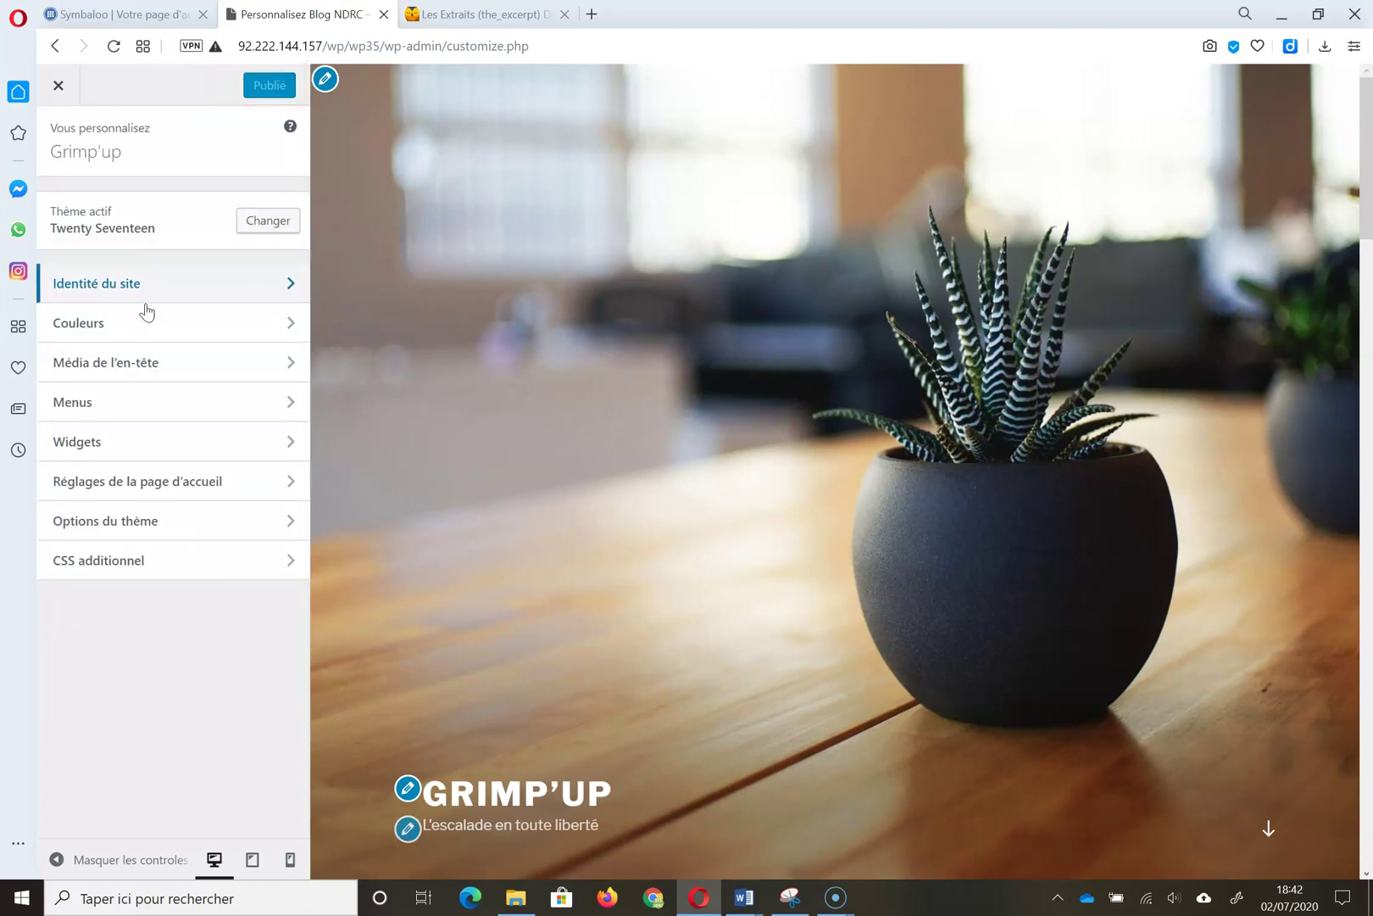
click(146, 371)
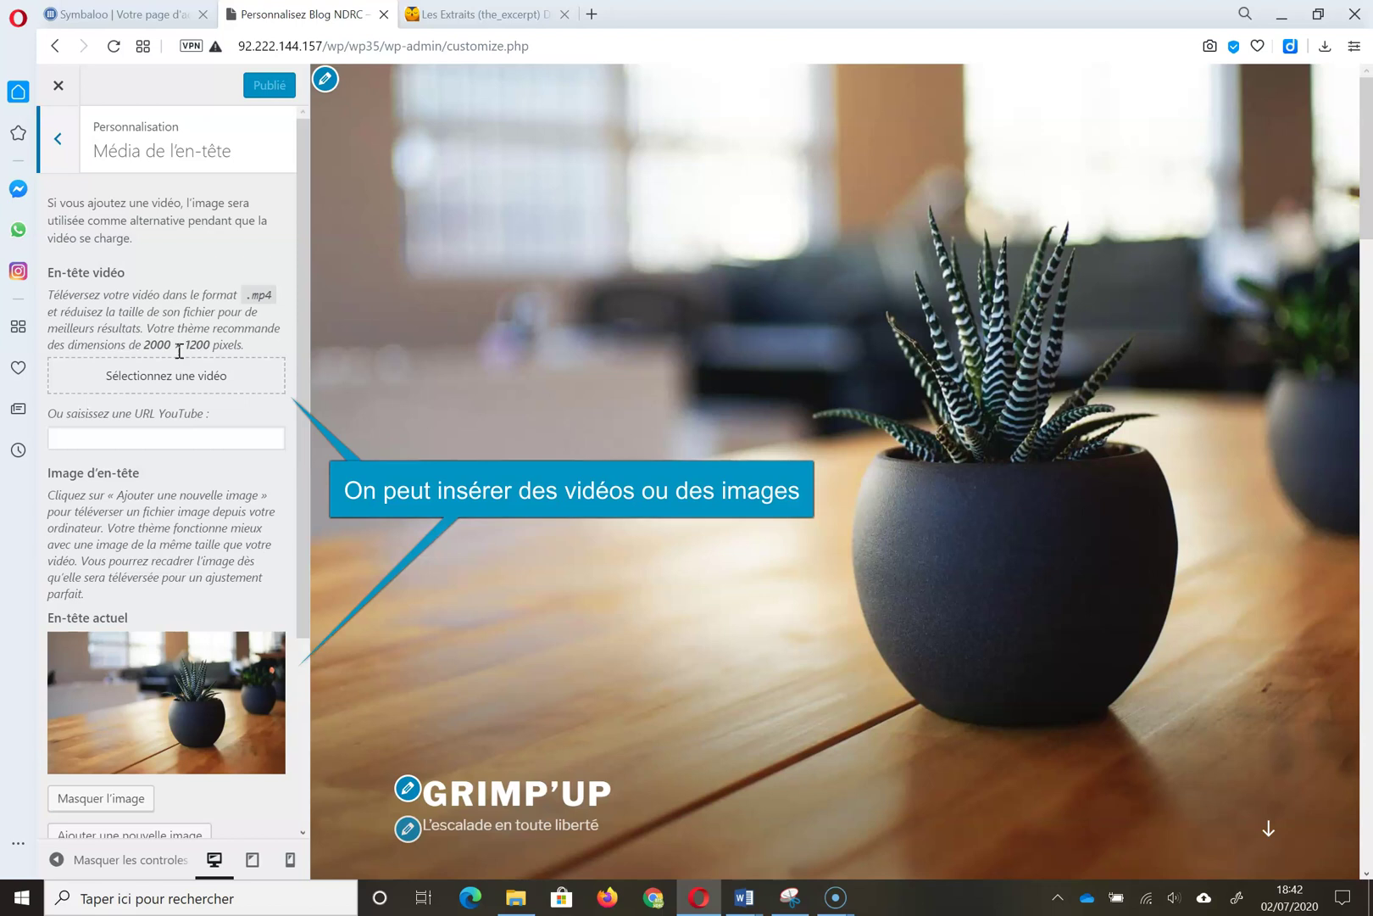
drag(303, 369, 315, 488)
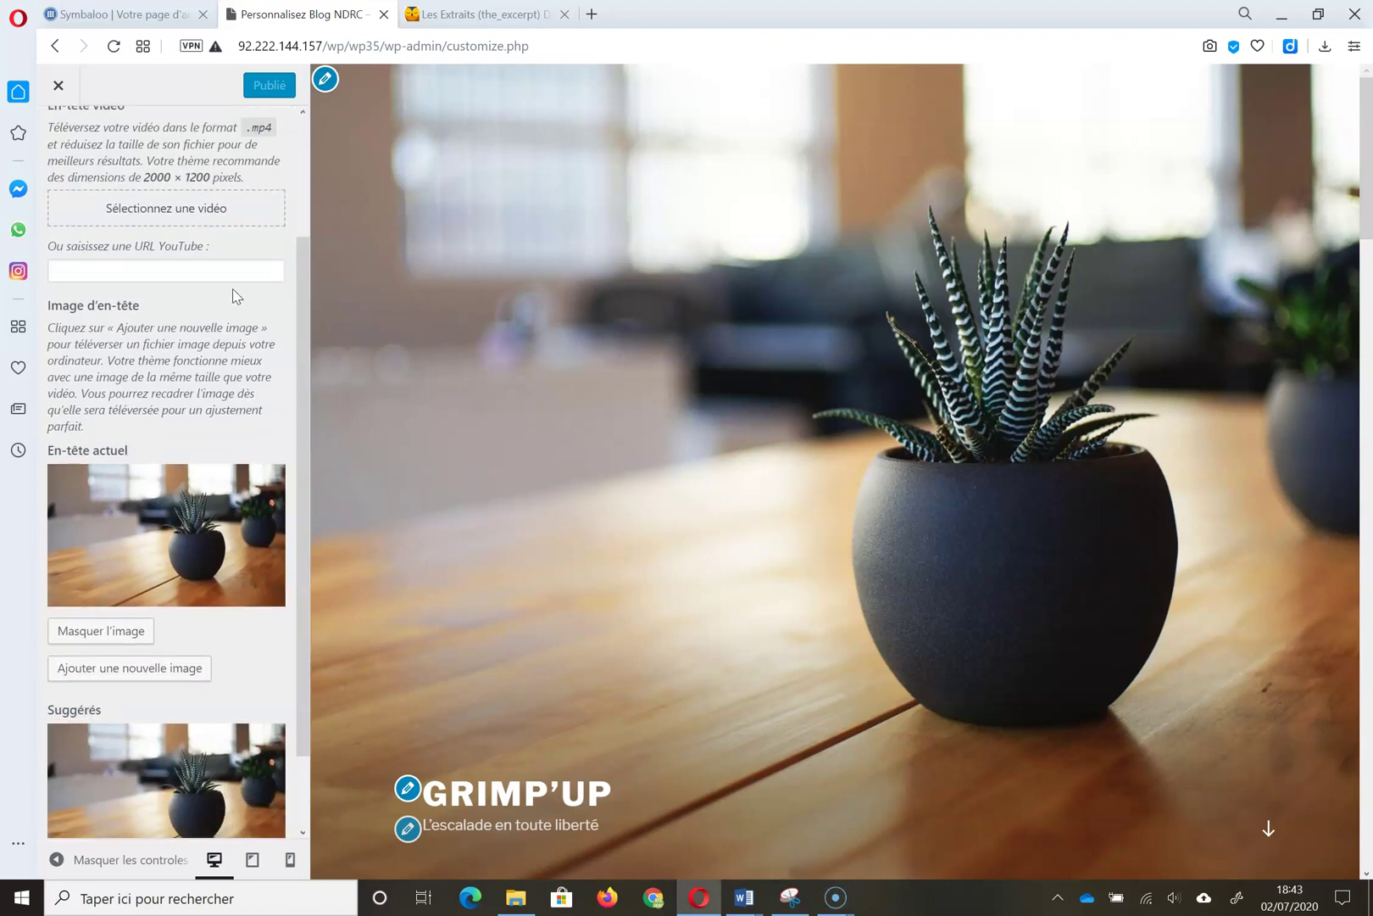
click(192, 669)
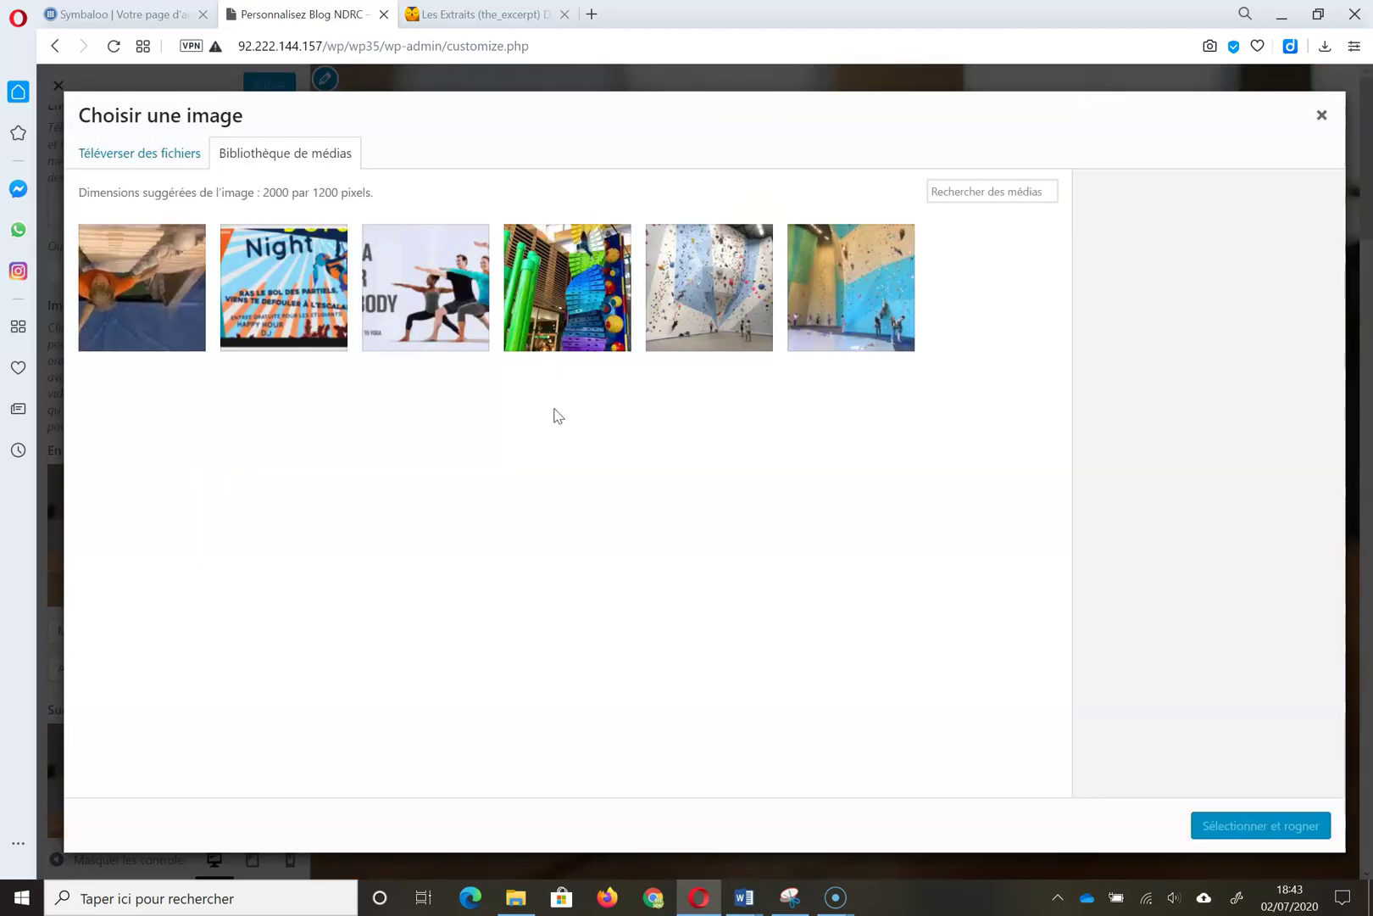
click(732, 304)
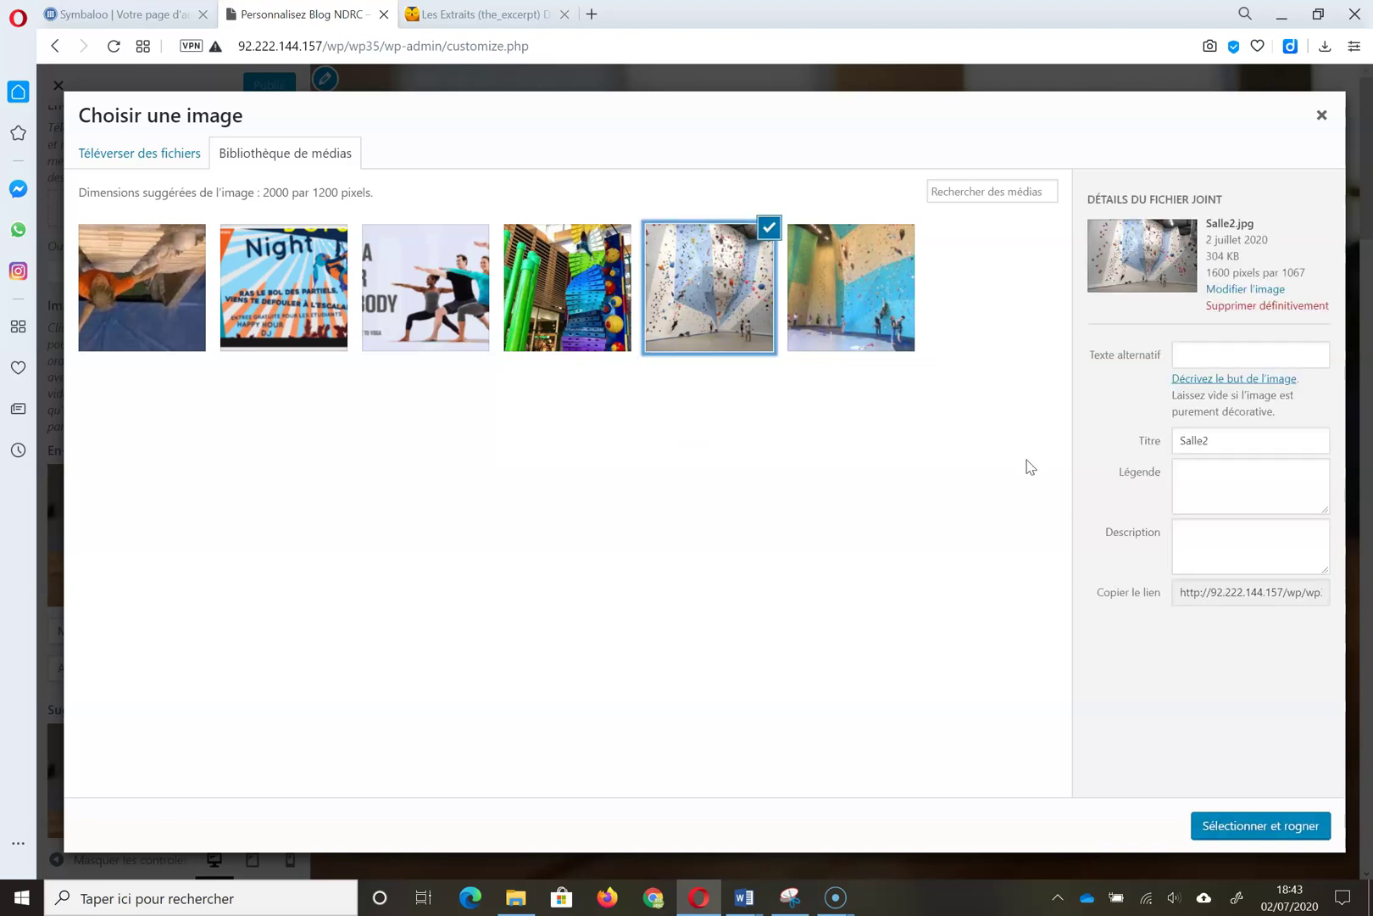
Give the selected image the alternative text "salle escalade Grimp'up" and the title "Salle Grimp'up"
click(1263, 357)
text(salle escalade Gren)
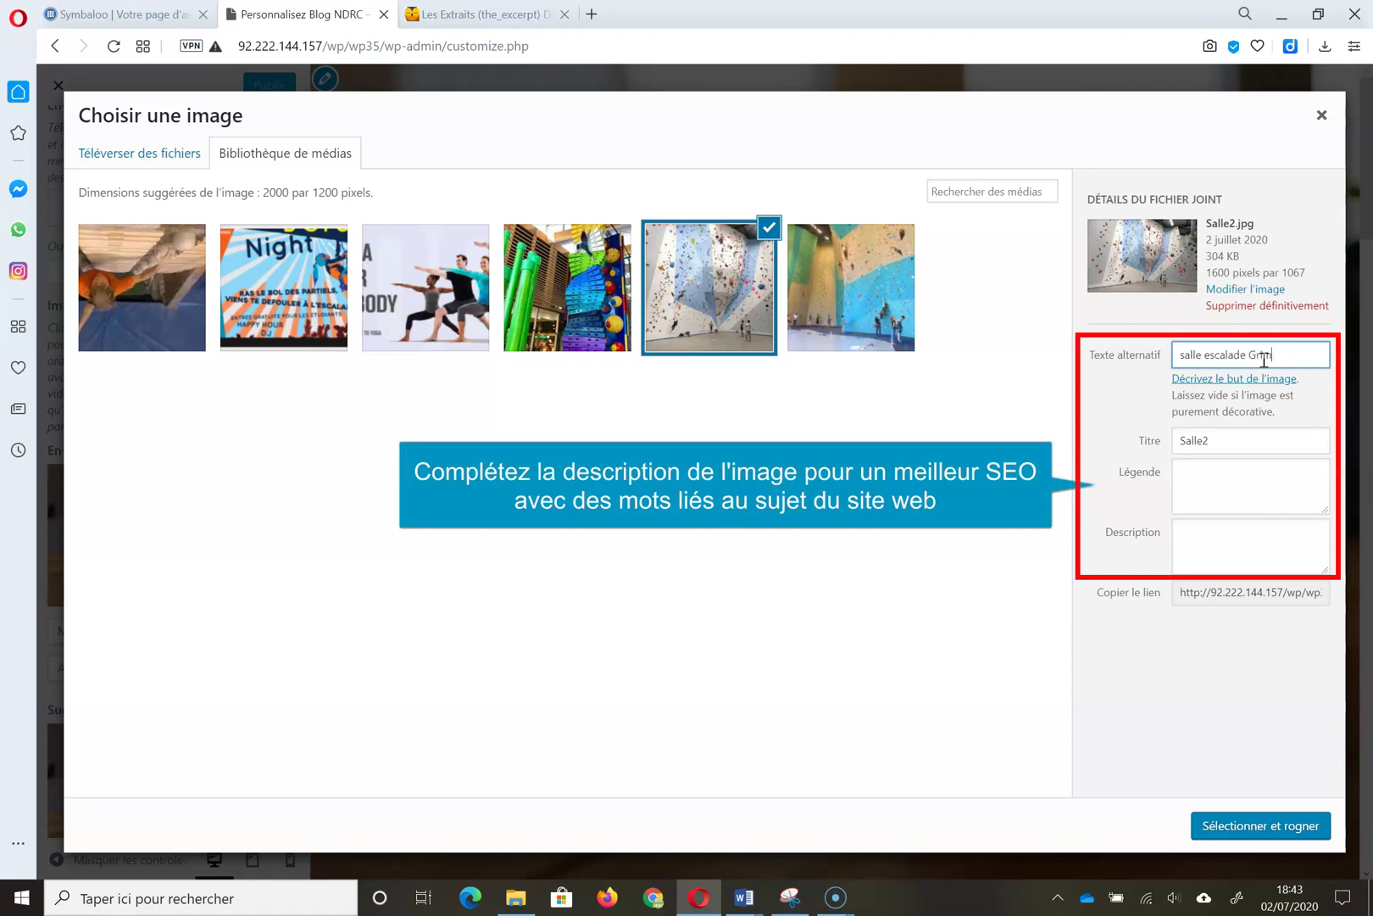
click(1238, 450)
key(BackSpace)
text(G)
Add the caption "escalade à la salle Grimp'up" and the description "Escalade en salle avec Grimp'up Avignon" to the image
click(1226, 483)
text(escalade Grim)
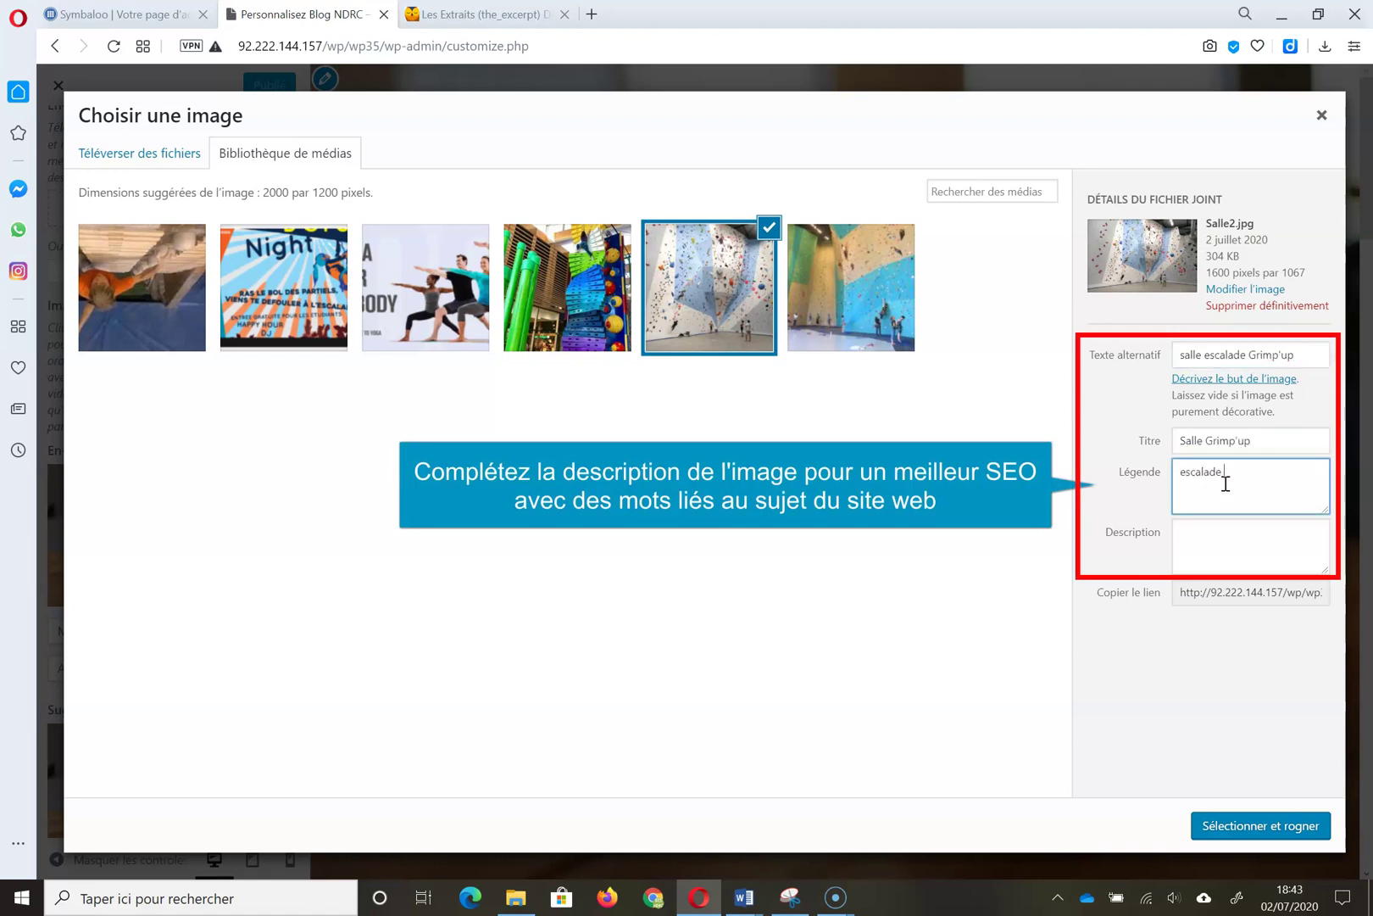
text(p'up)
click(1219, 543)
text(Escalade en salle avec Grimp'up Avignon)
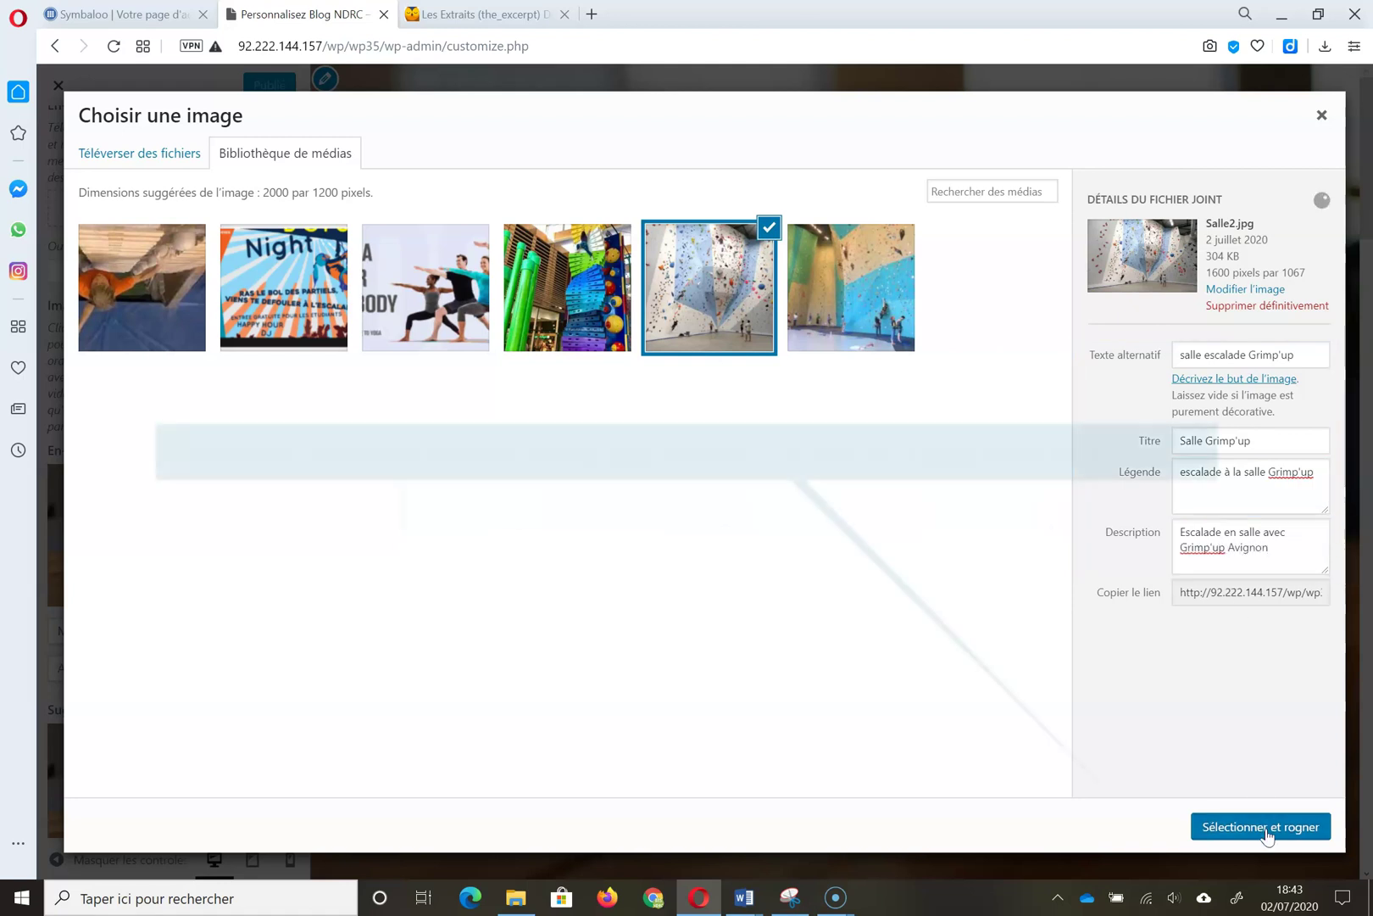
Crop the header image with the crop frame shifted slightly down to keep the gym floor, and publish the new header
click(1265, 833)
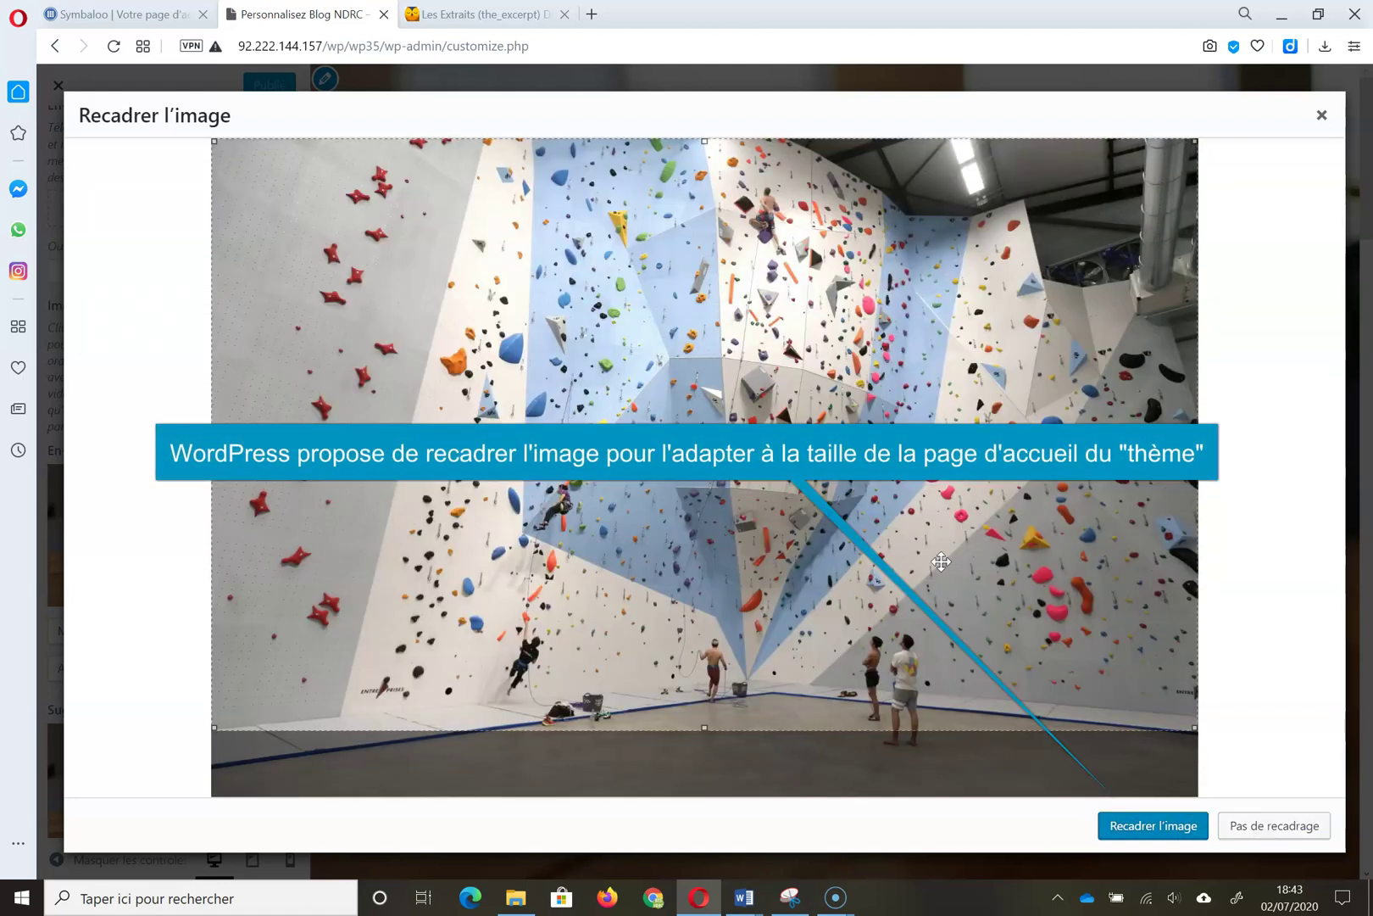
mouse_move(980, 570)
mouse_down()
mouse_move(984, 651)
mouse_move(981, 598)
mouse_up()
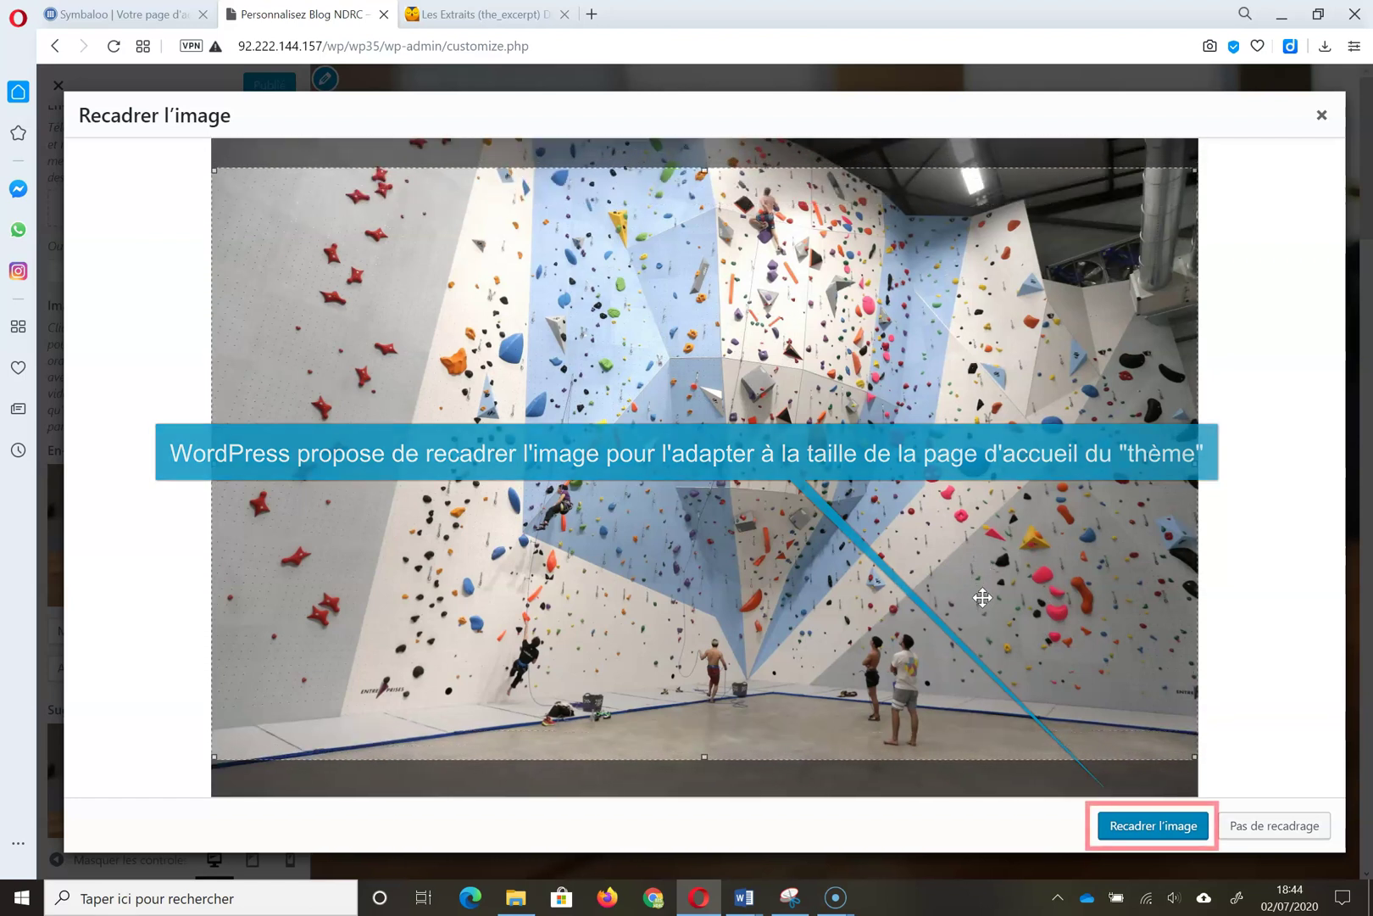
click(1166, 831)
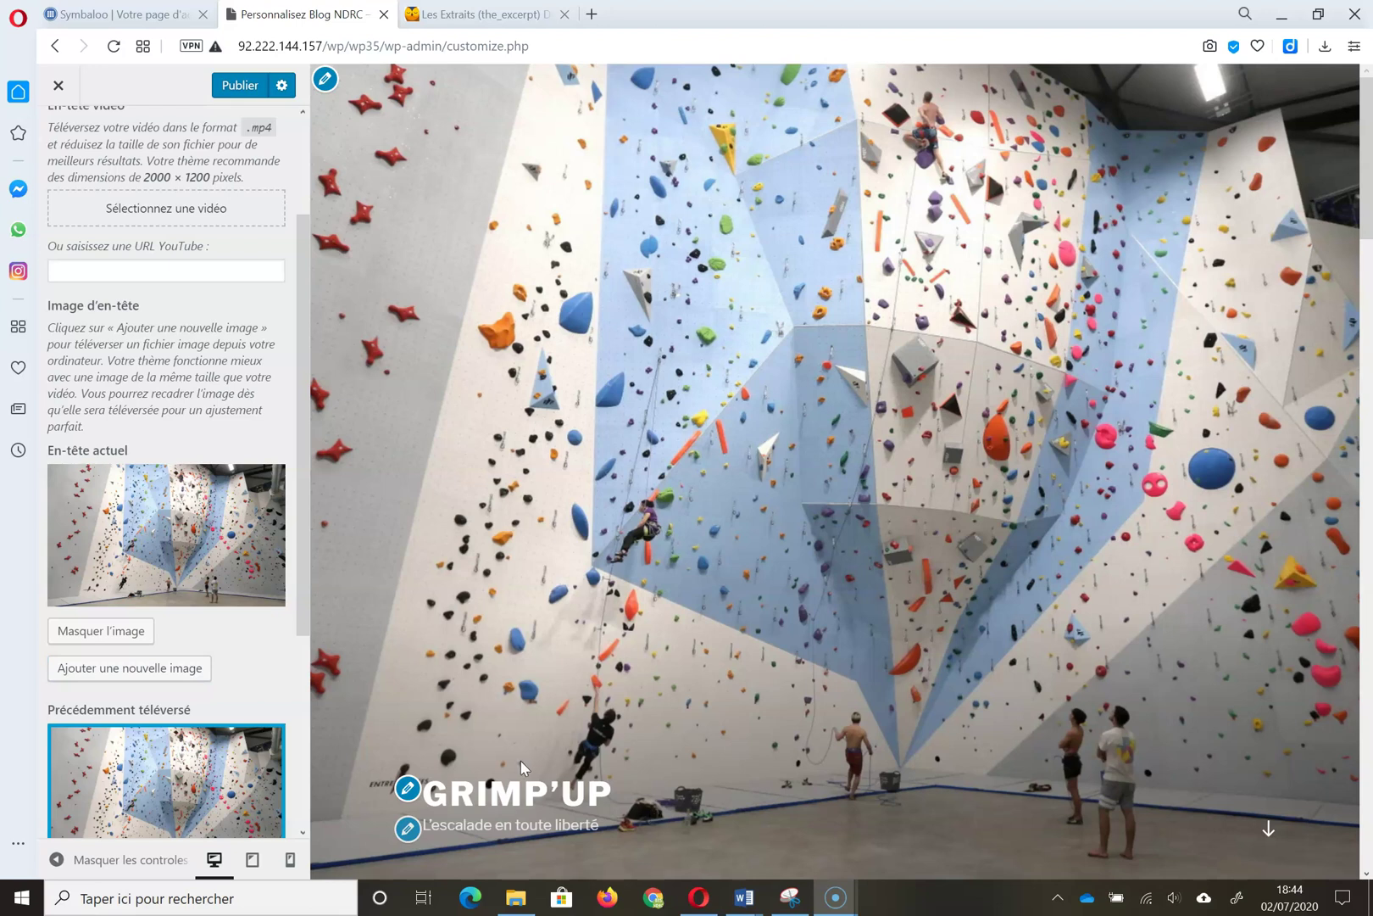
click(248, 87)
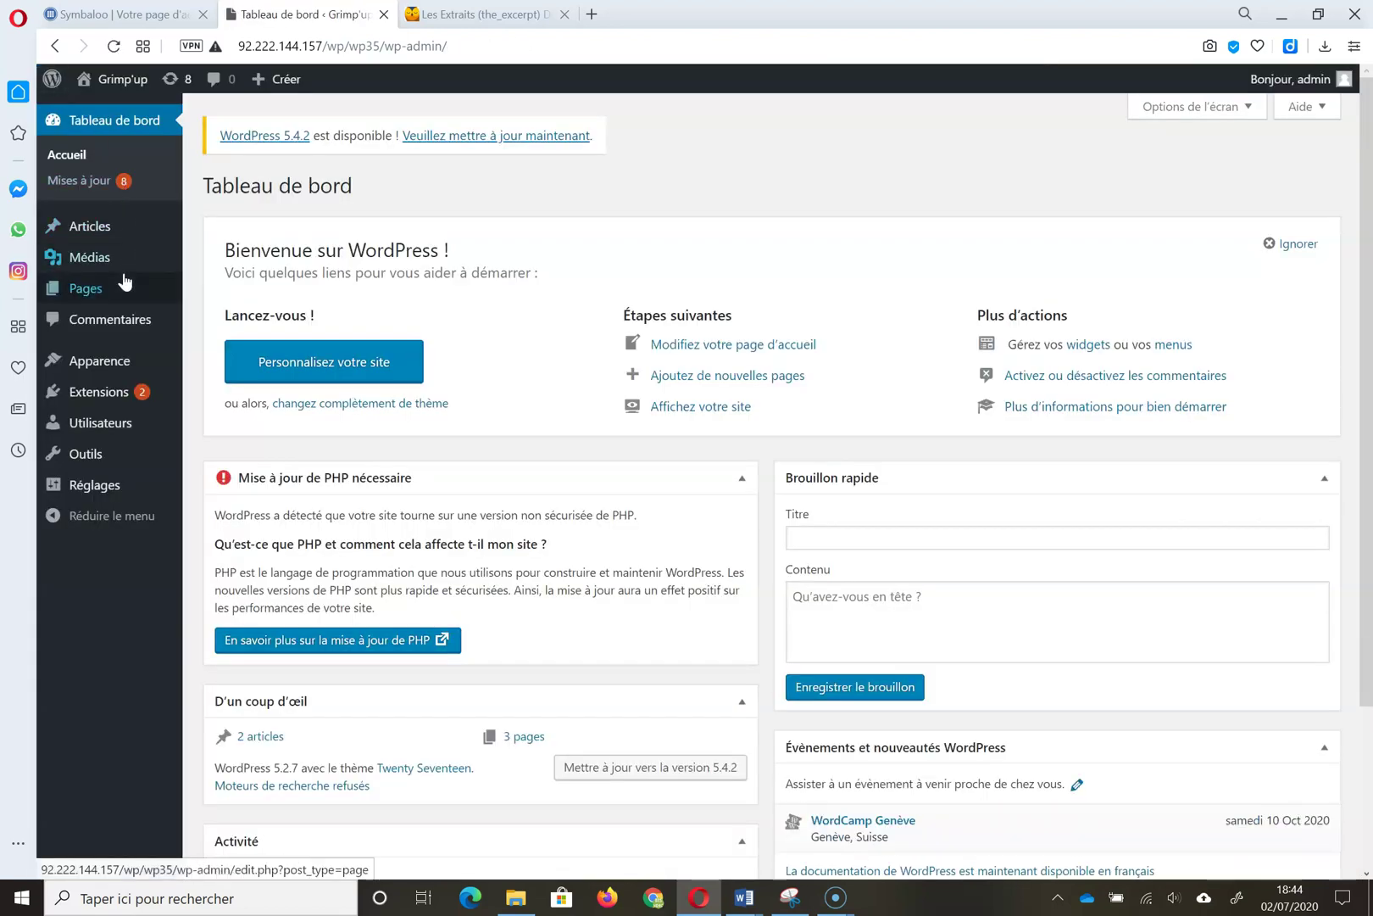
Compare the one-column and two-column page layouts in the theme options, and publish the two-column layout
mouse_move(125, 367)
click(242, 392)
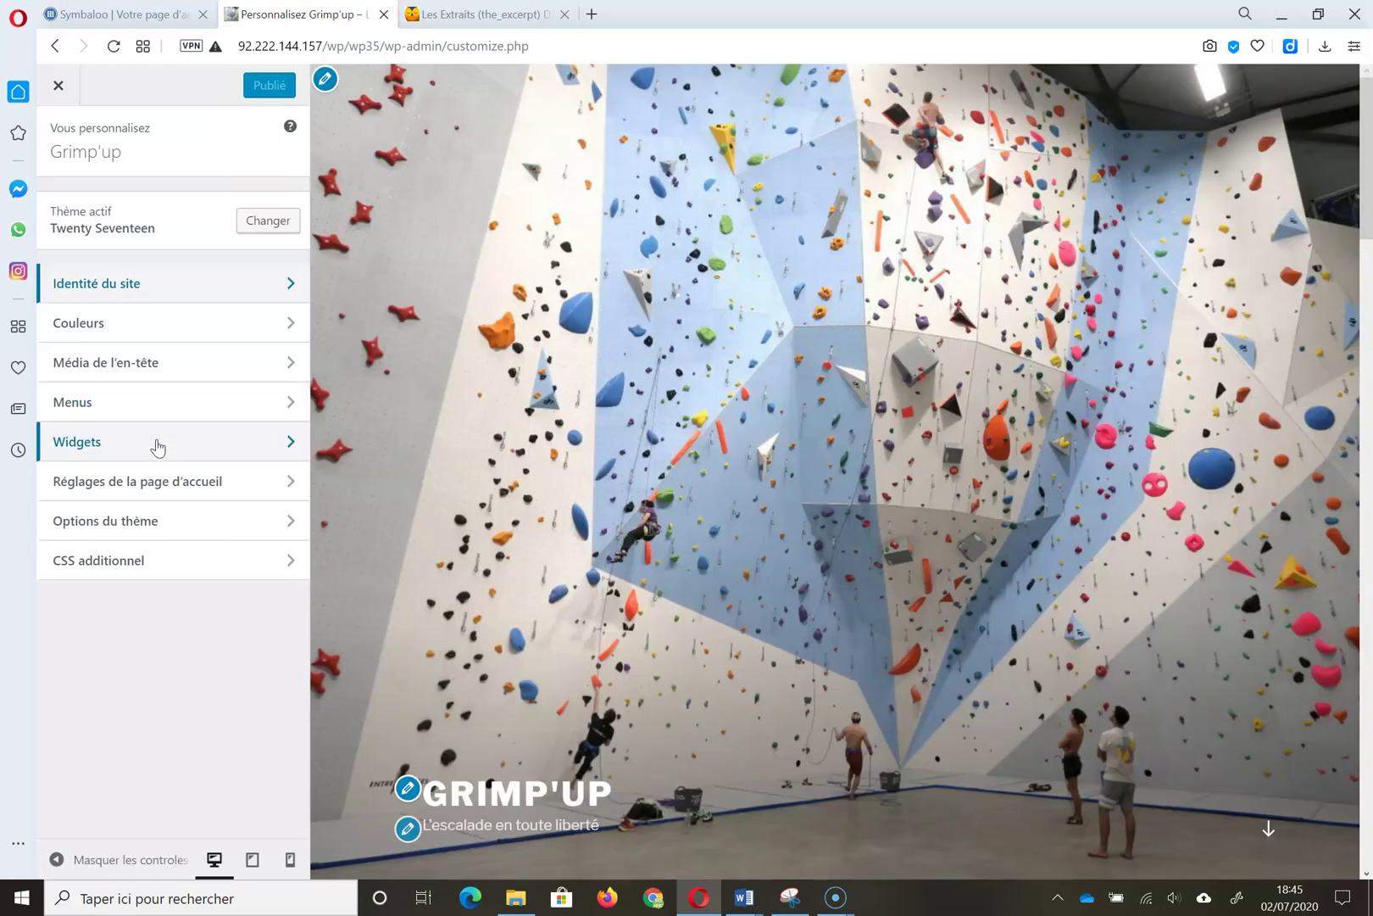
click(165, 521)
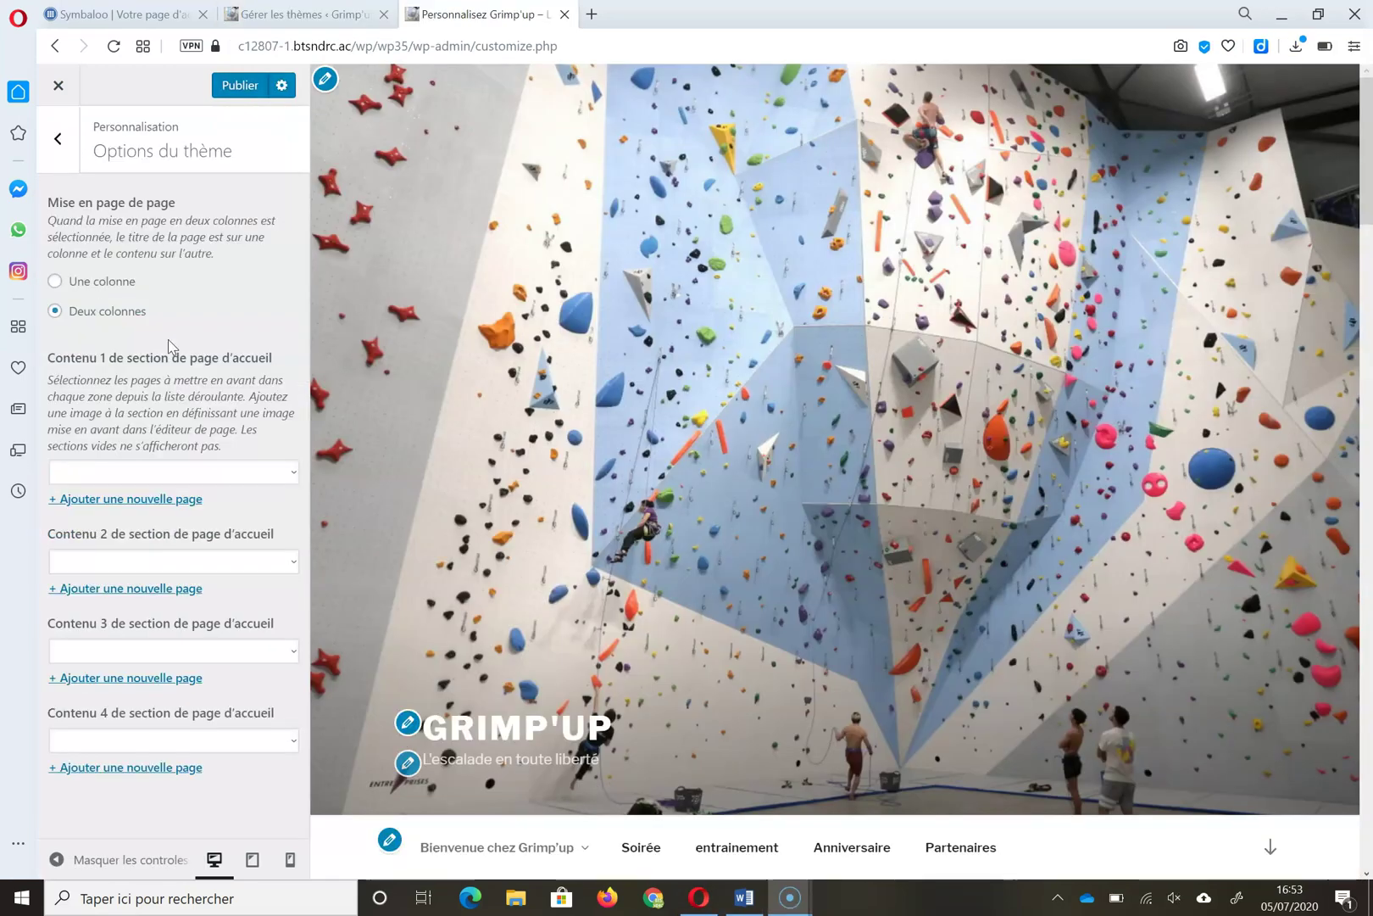
scroll(1362, 292, down, 8)
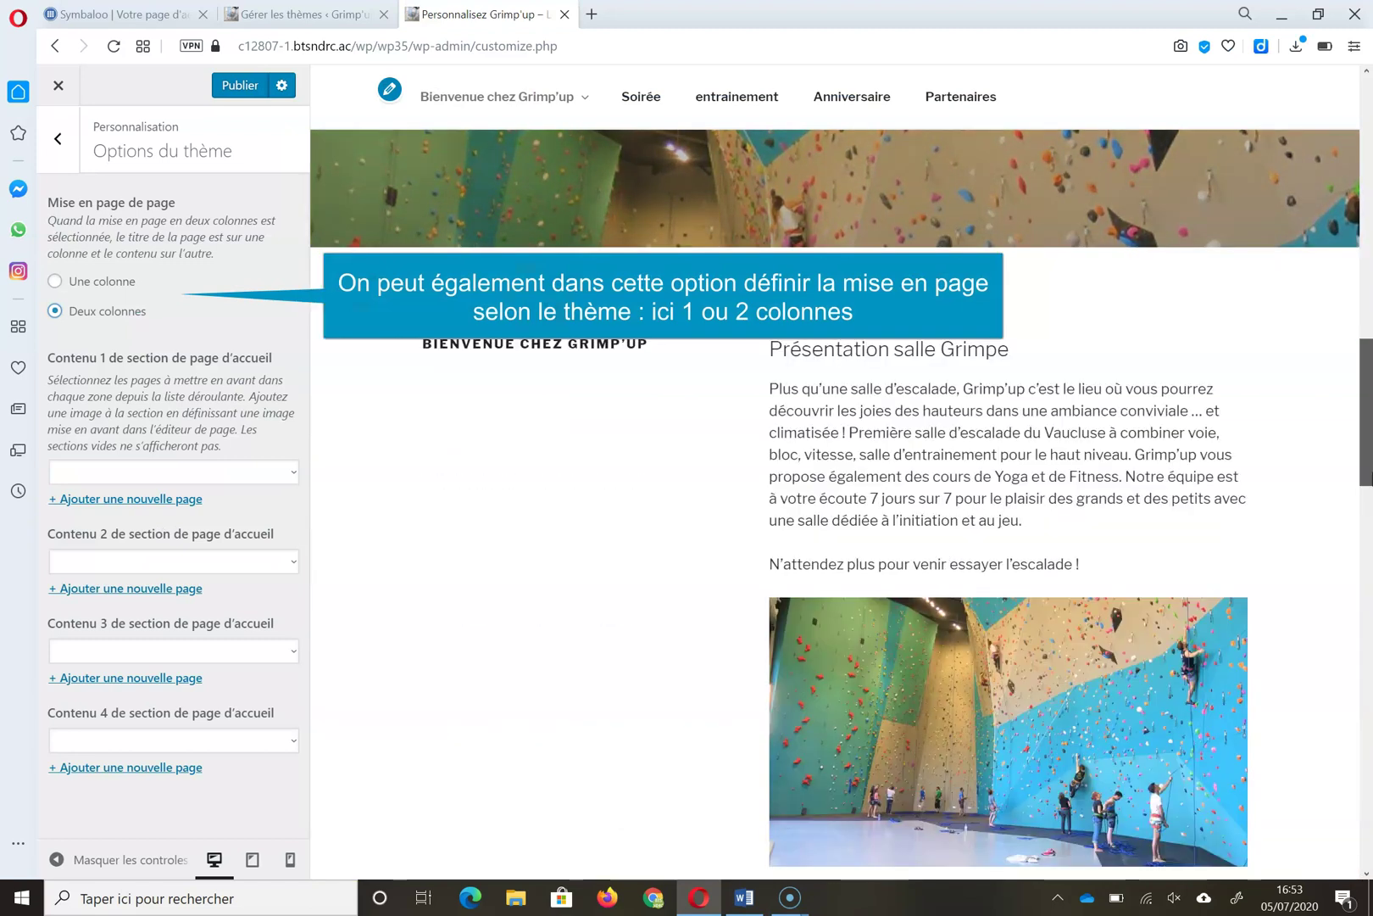
mouse_move(1372, 479)
mouse_down()
mouse_move(1372, 520)
mouse_move(1371, 500)
mouse_up()
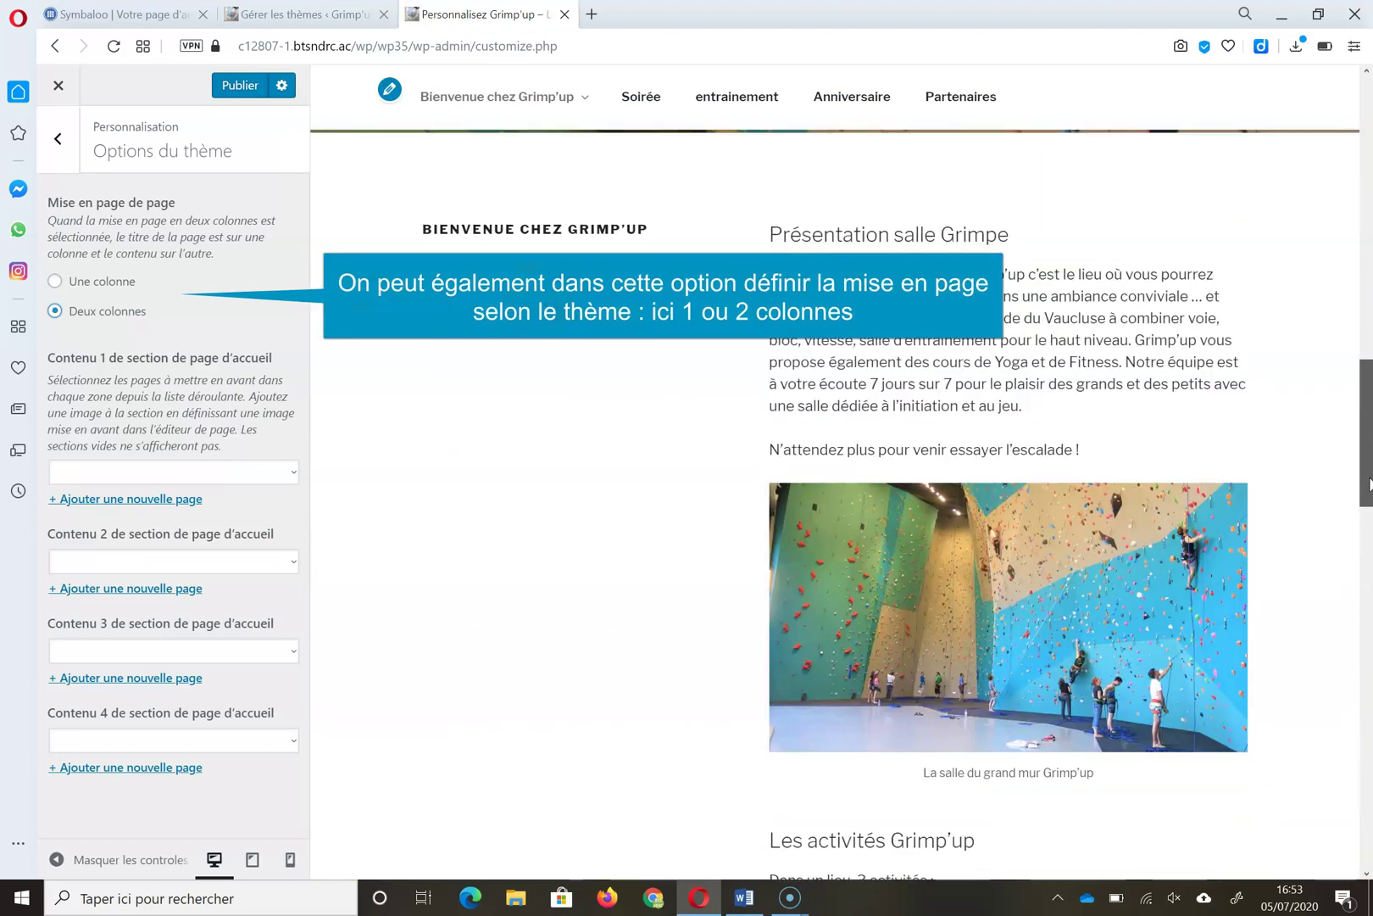
click(100, 285)
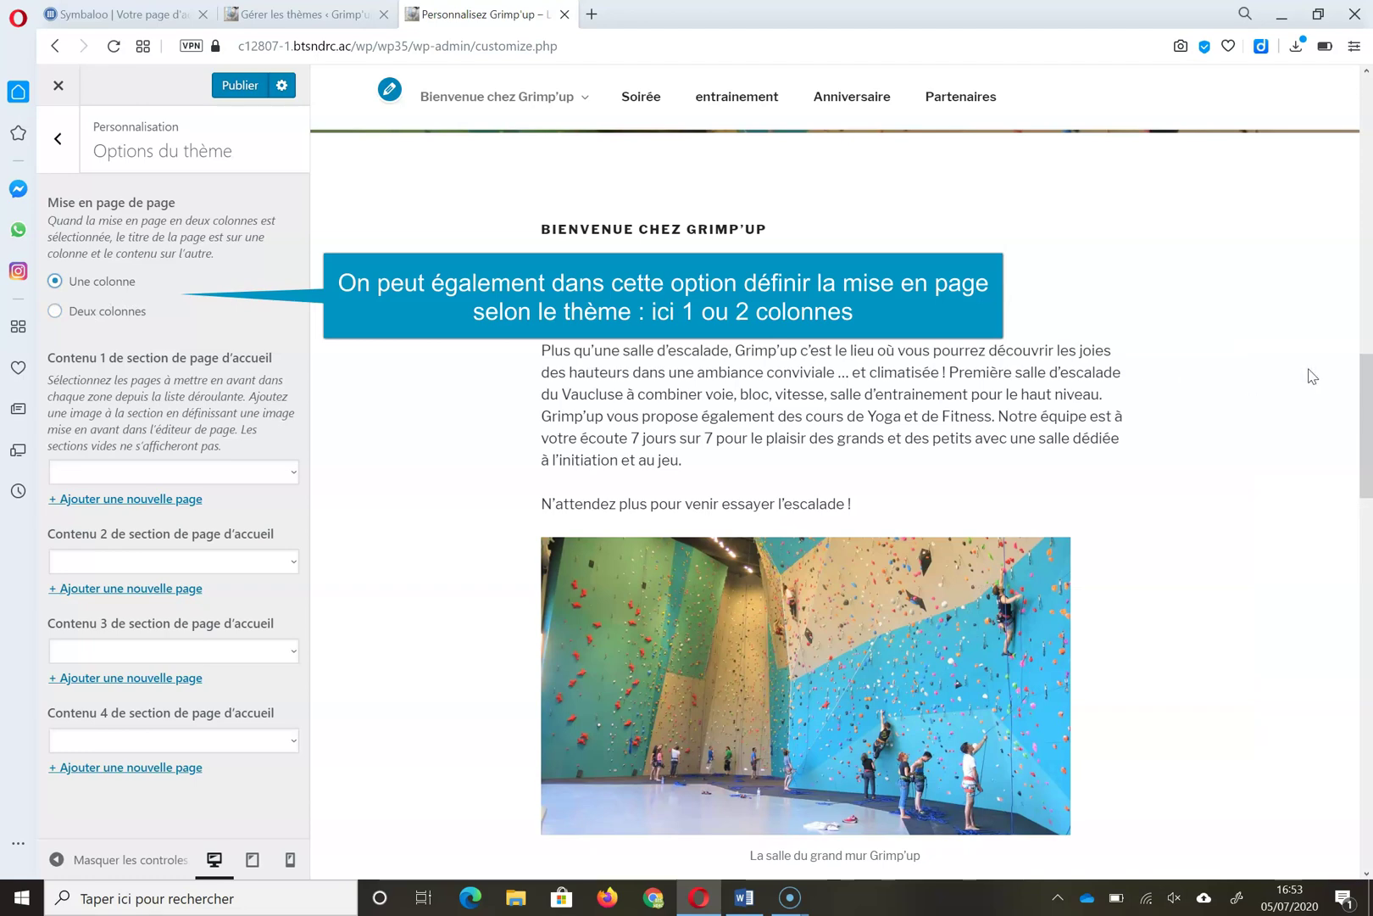
drag(1367, 386, 1368, 283)
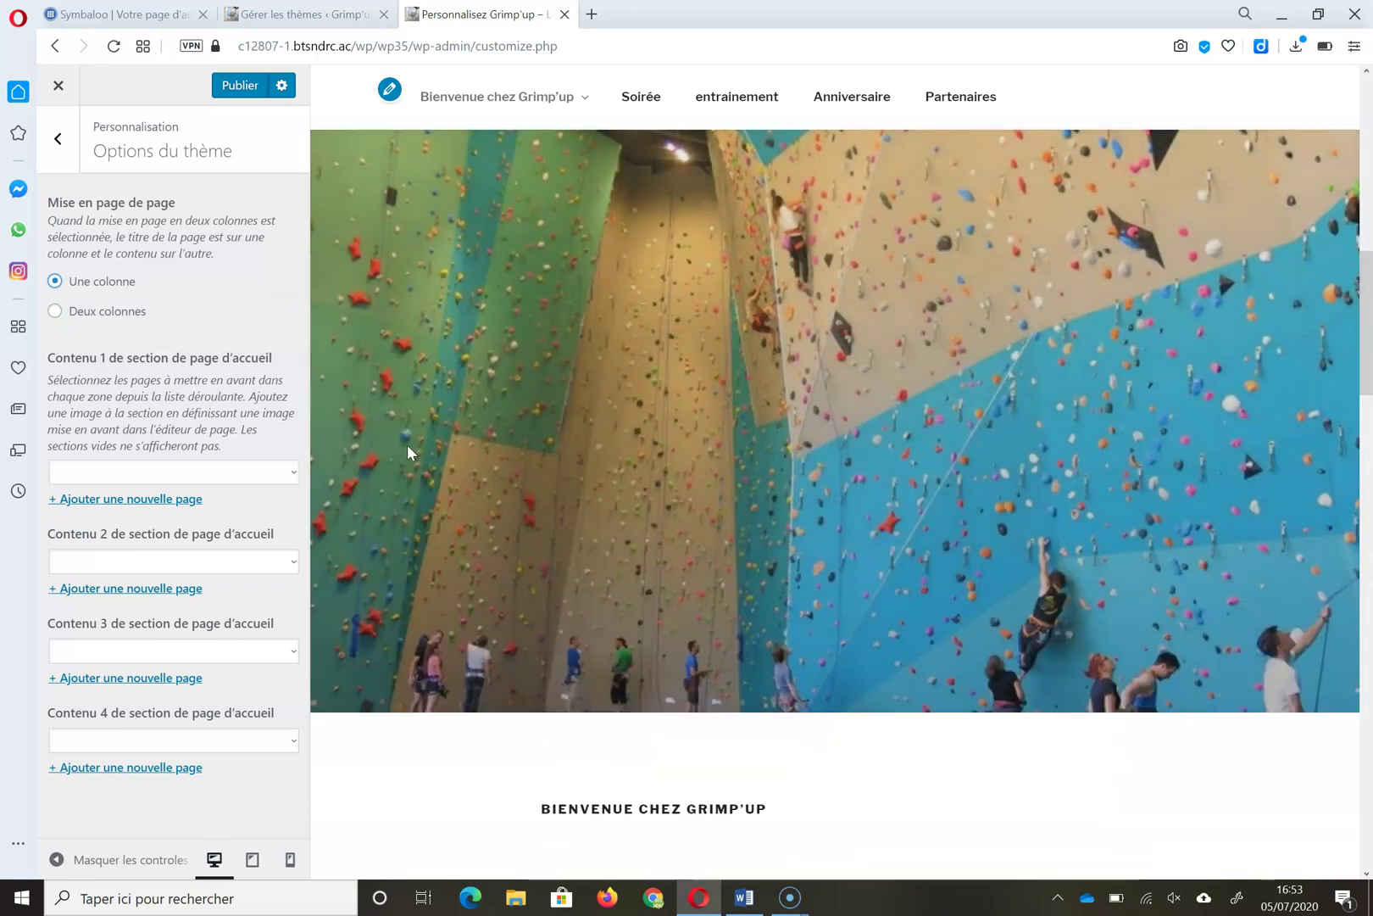
click(97, 314)
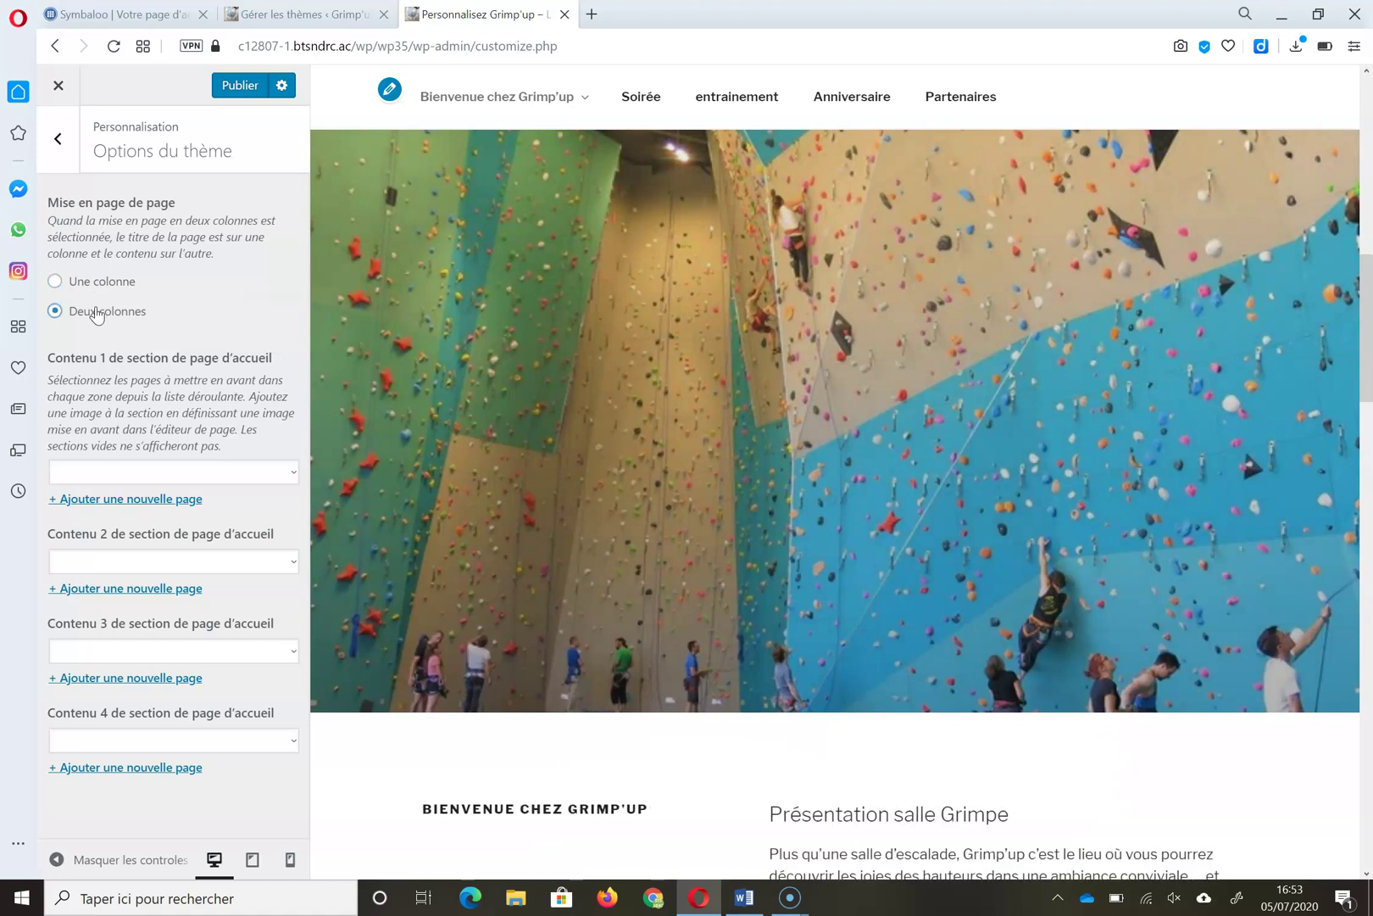
click(246, 97)
click(58, 138)
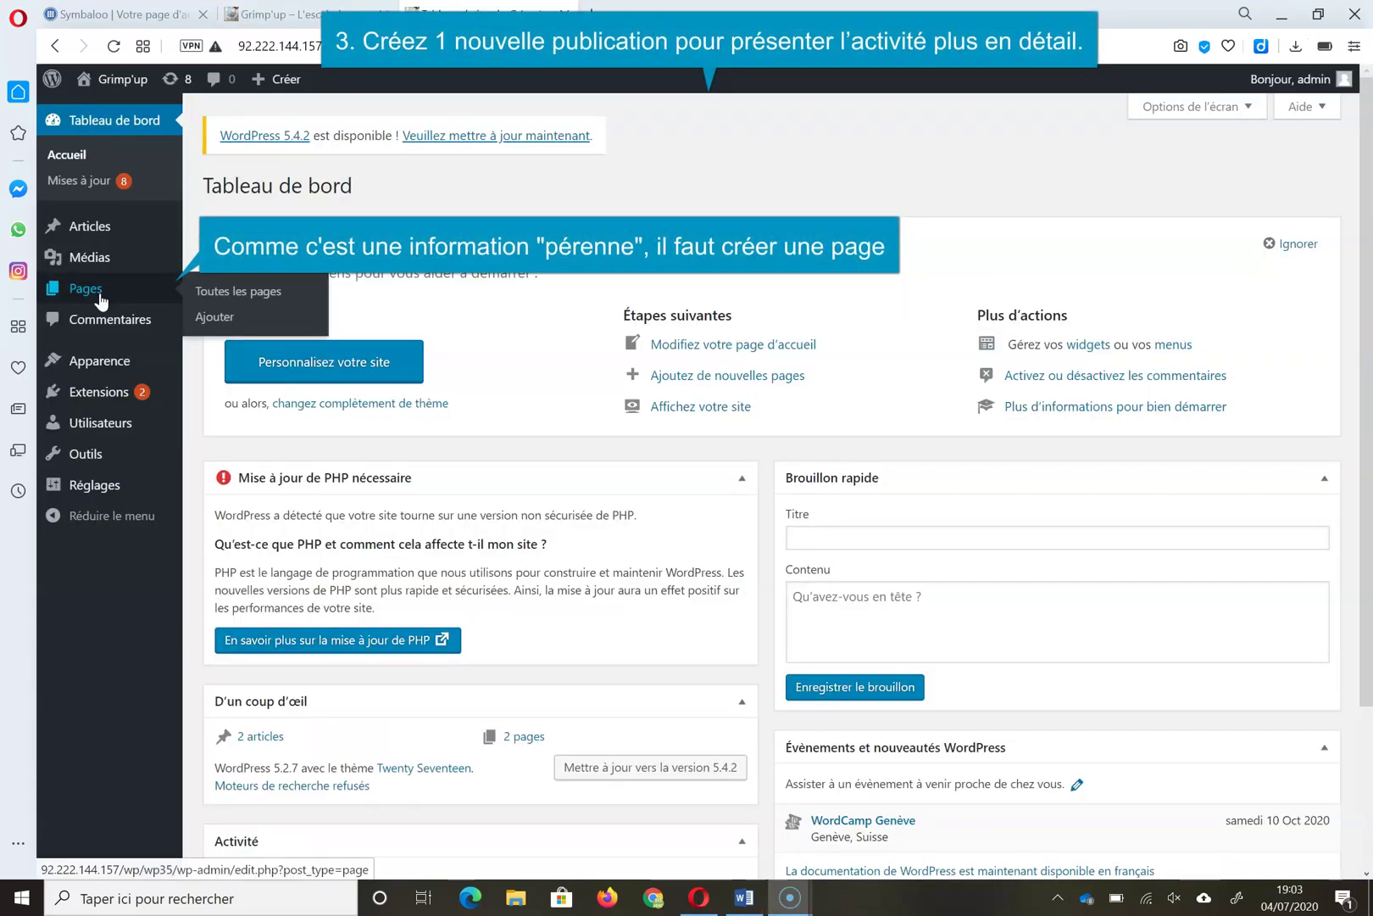
Create a new page titled "Les salles en détail"
click(100, 298)
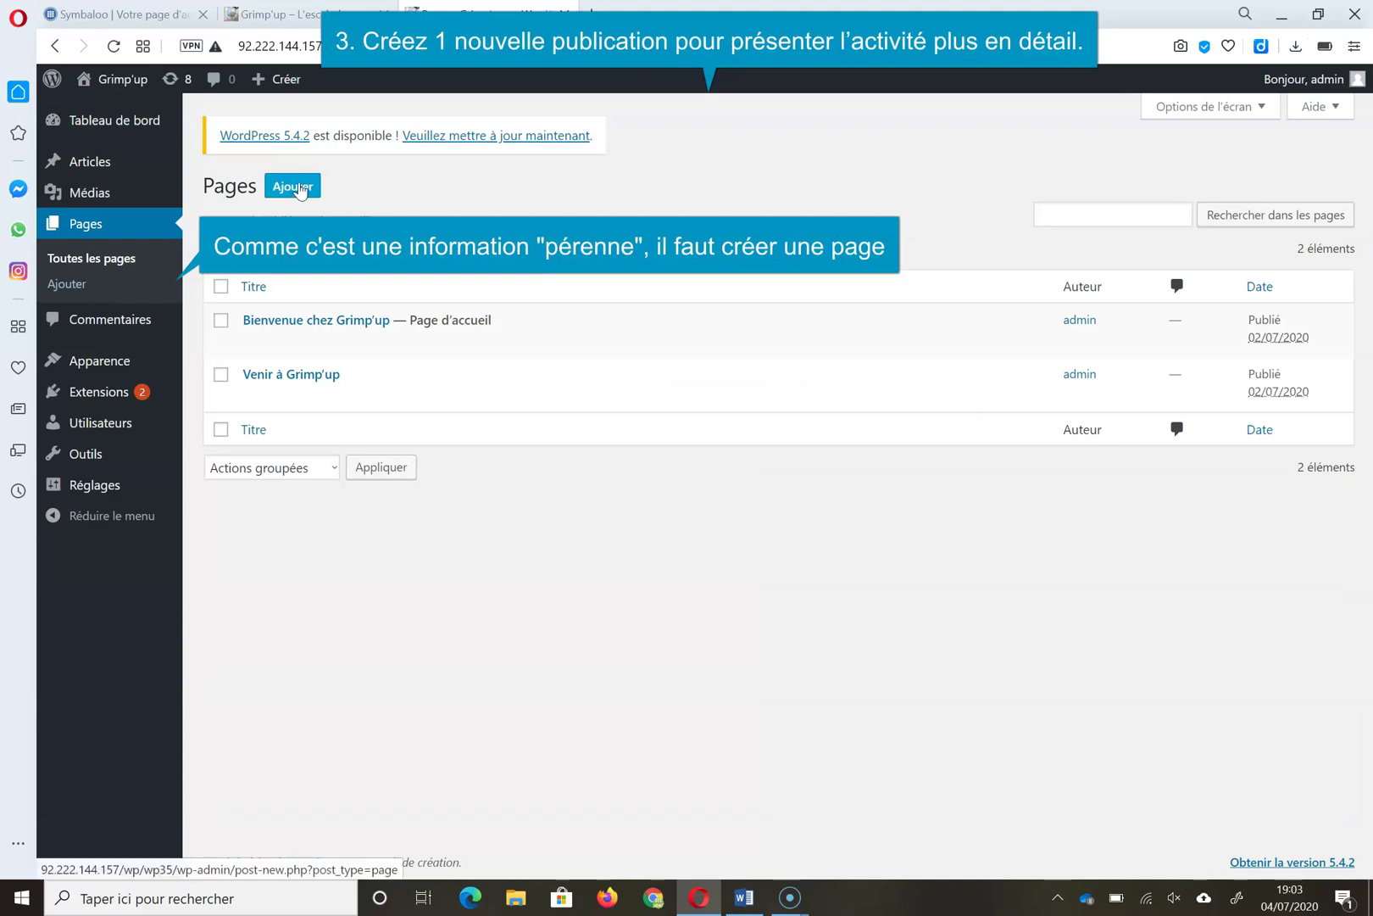
click(292, 186)
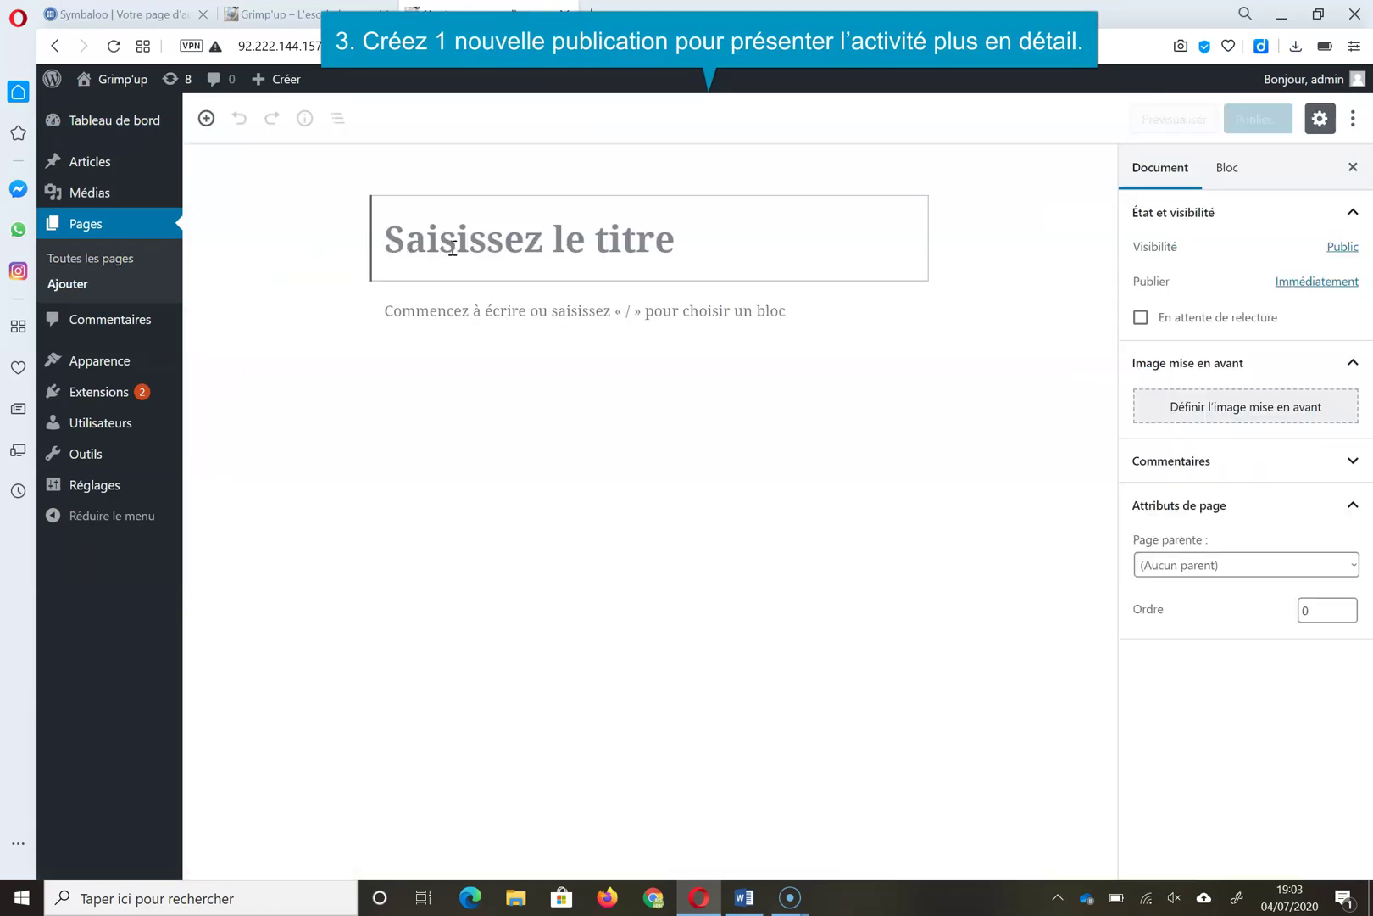
text(Les salles en détail)
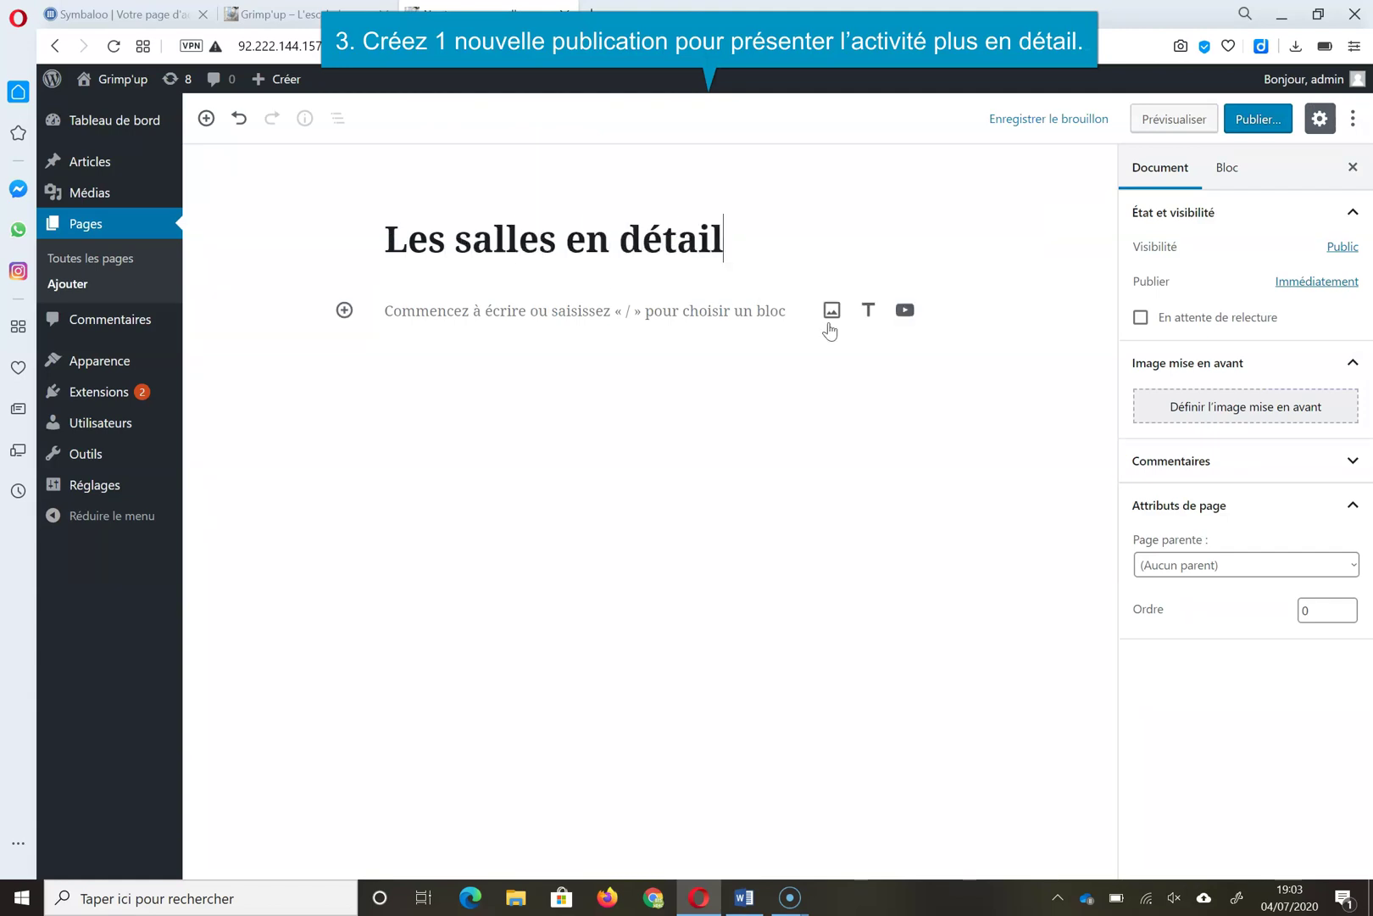
Add a level 3 heading block reading "Le Bloc" below the page title
click(868, 309)
click(465, 269)
text(Le Bloc)
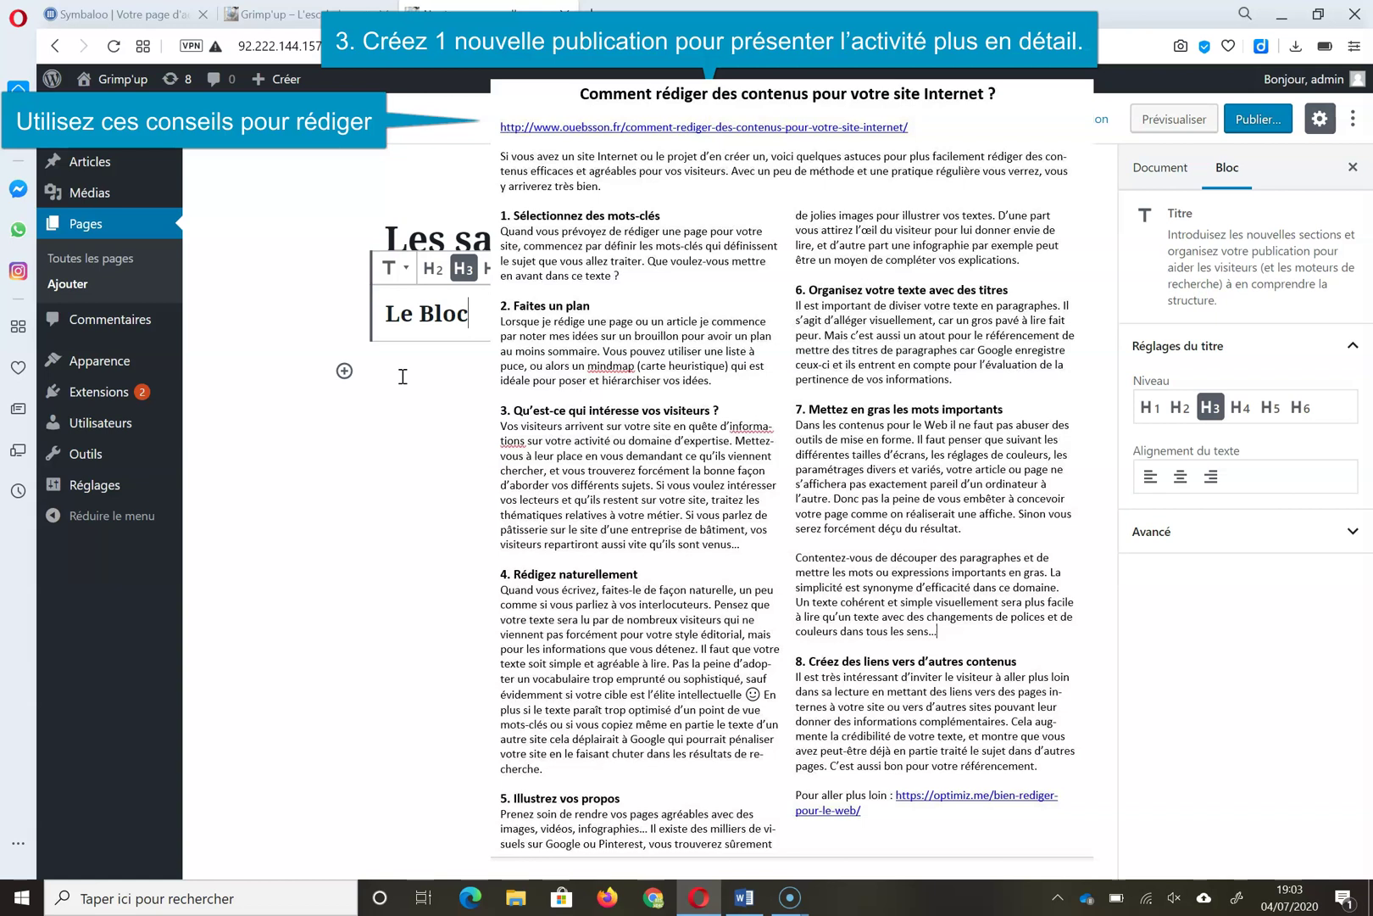
Write a paragraph under "Le Bloc" presenting the 700 m2 bouldering space, 4,5m maximum height, 120 monthly-changed routes and suitability for all without specific equipment
click(402, 377)
text(Le plus grand espace du vaucluse dédié à l'escalade sur bloc avec 700 m2 et une hauteur maximale de 4,5m, 120 parcours sont tracés et mofifiés tous les mois. )
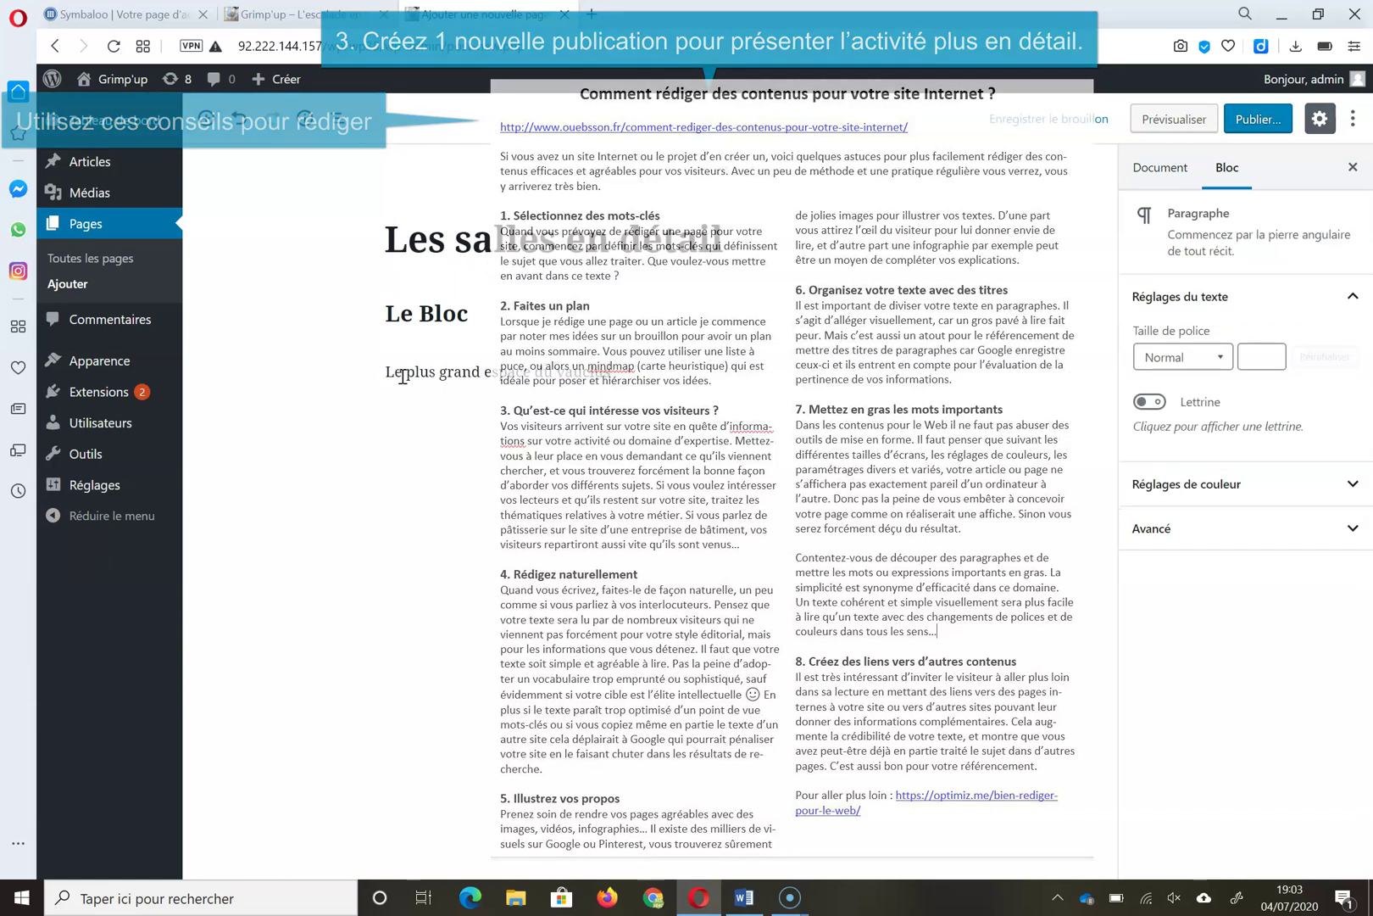
text(L'endroit idéal pour vous entrainer . Pas de matériel spécifique donc convient à tous : amis, famille, enfants, tous trouveront des voies adaptées)
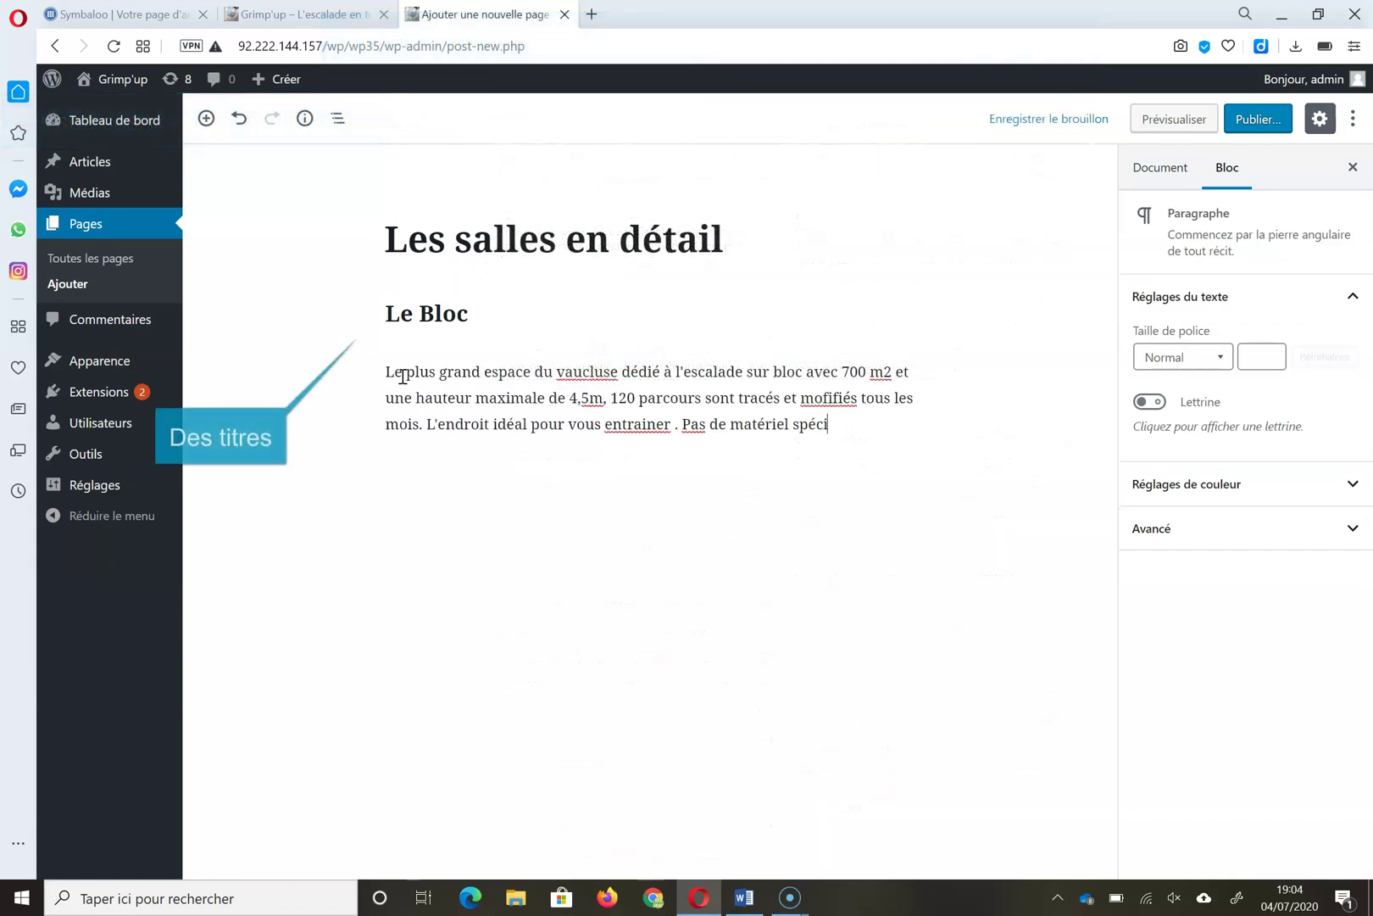
Correct "modifiés" and "Vaucluse" in the Le Bloc paragraph, and complete it with a sentence on colour markers and digital route tracking
right_click(828, 398)
click(833, 454)
right_click(586, 372)
click(623, 386)
click(467, 476)
text(. Les repères de couleyr et le suivi numérique de des voies vous permettront de visualiser vos performances.)
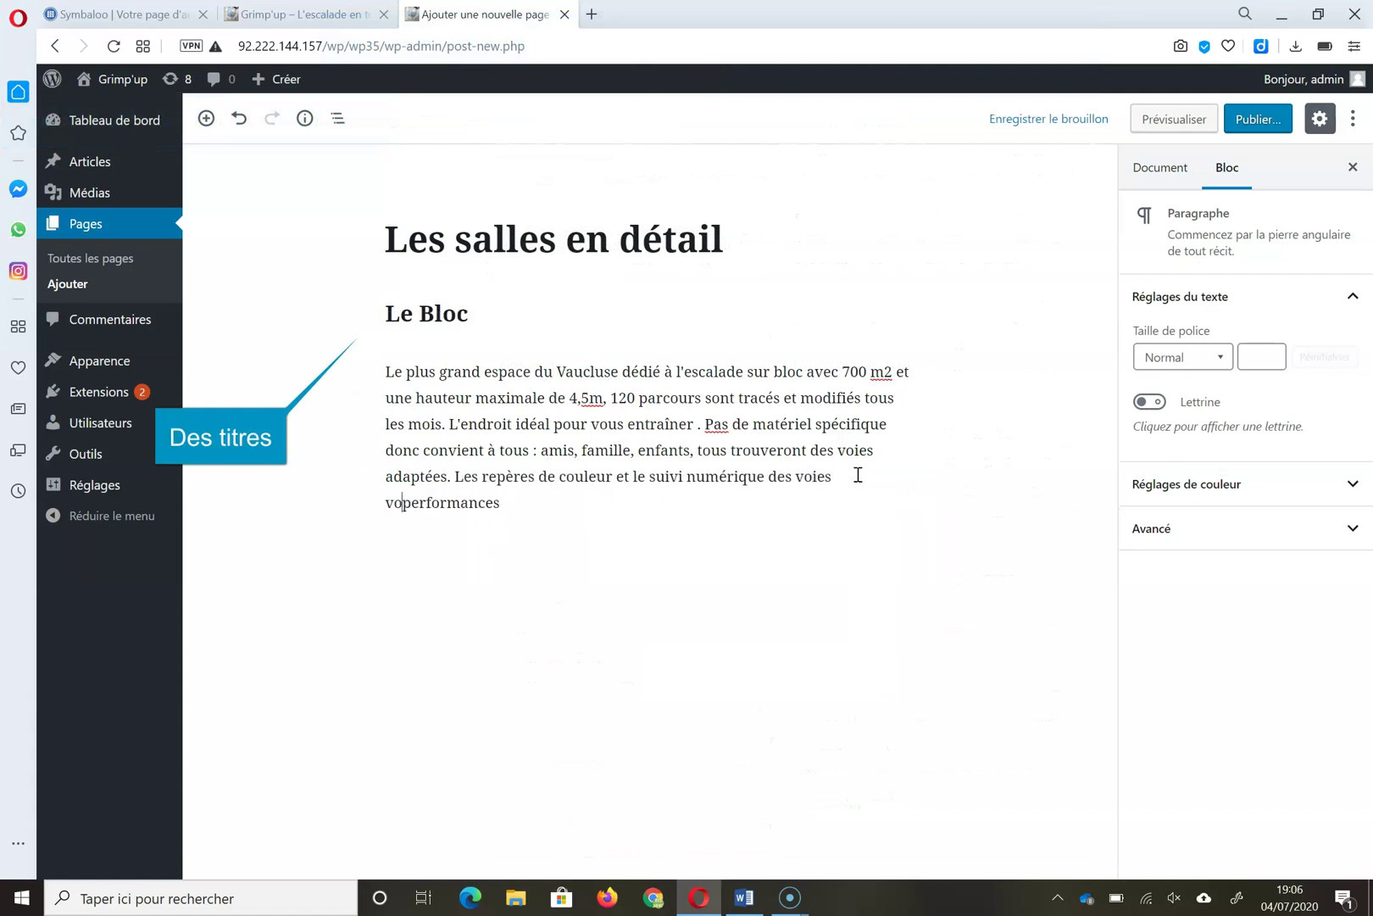
Add a level 2 heading "Le Grand mur" with a paragraph on its 20 mètres peak and 120 voies from level 4 to 8c
key(Return)
text(## Le Grand mur)
key(Return)
text(Plus haute salle du Vaucluse, avec un point culminant )
text(à 20 mètres, 120 voies tracées du niveau 4 à 8c. Venez défier la gravité et vous mesurer à nos voies spécifiques. Une bonne solution pour préparer les sorties en falaise.)
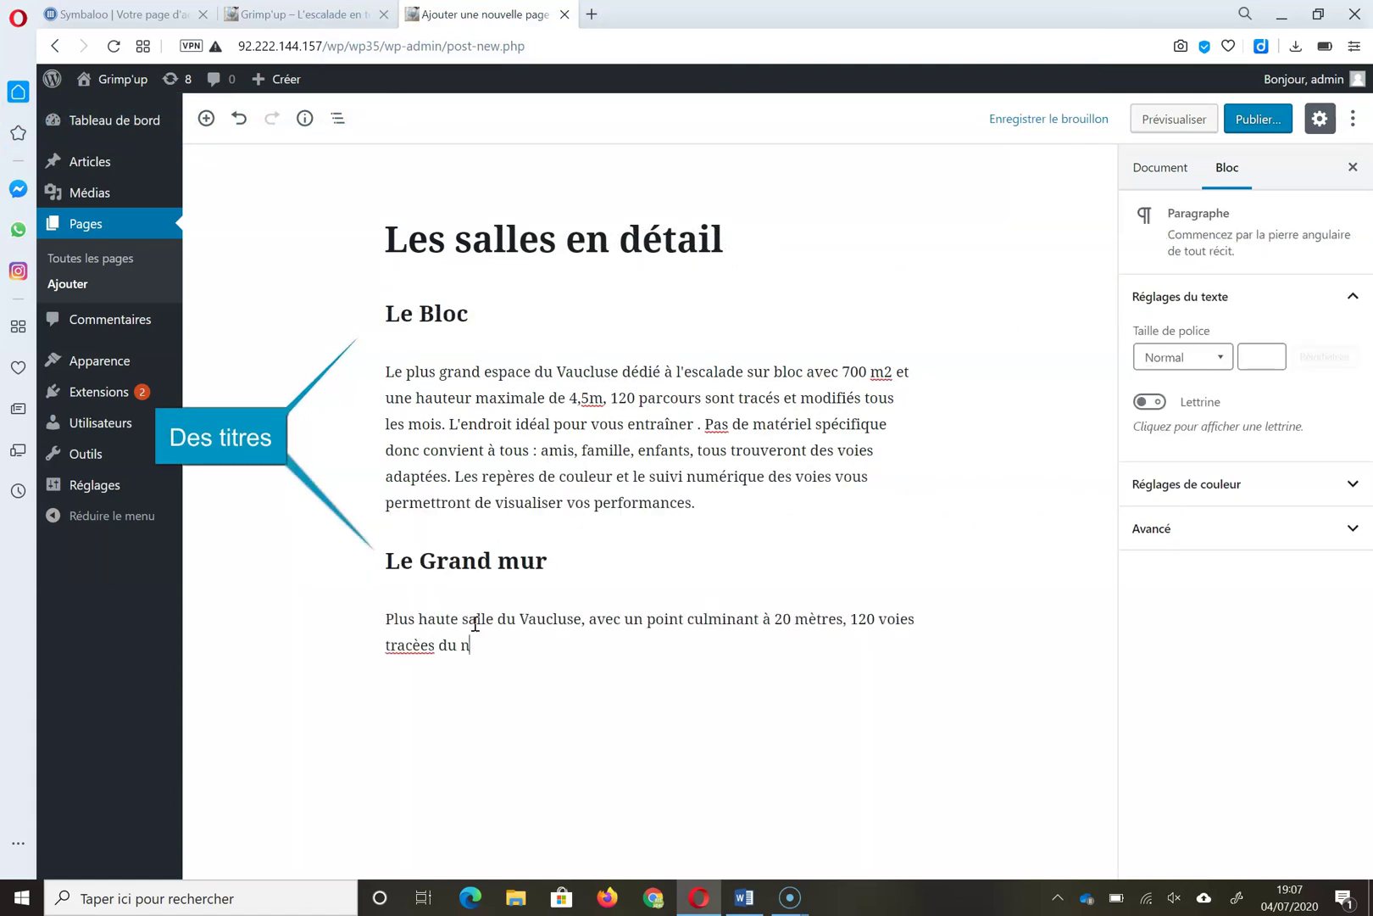
Add a level 2 heading "Grimp'Strong" with two paragraphs on weight-room access, the under-12 ban, and care of joints and tendons
key(Return)
text(## Grimp'Strong)
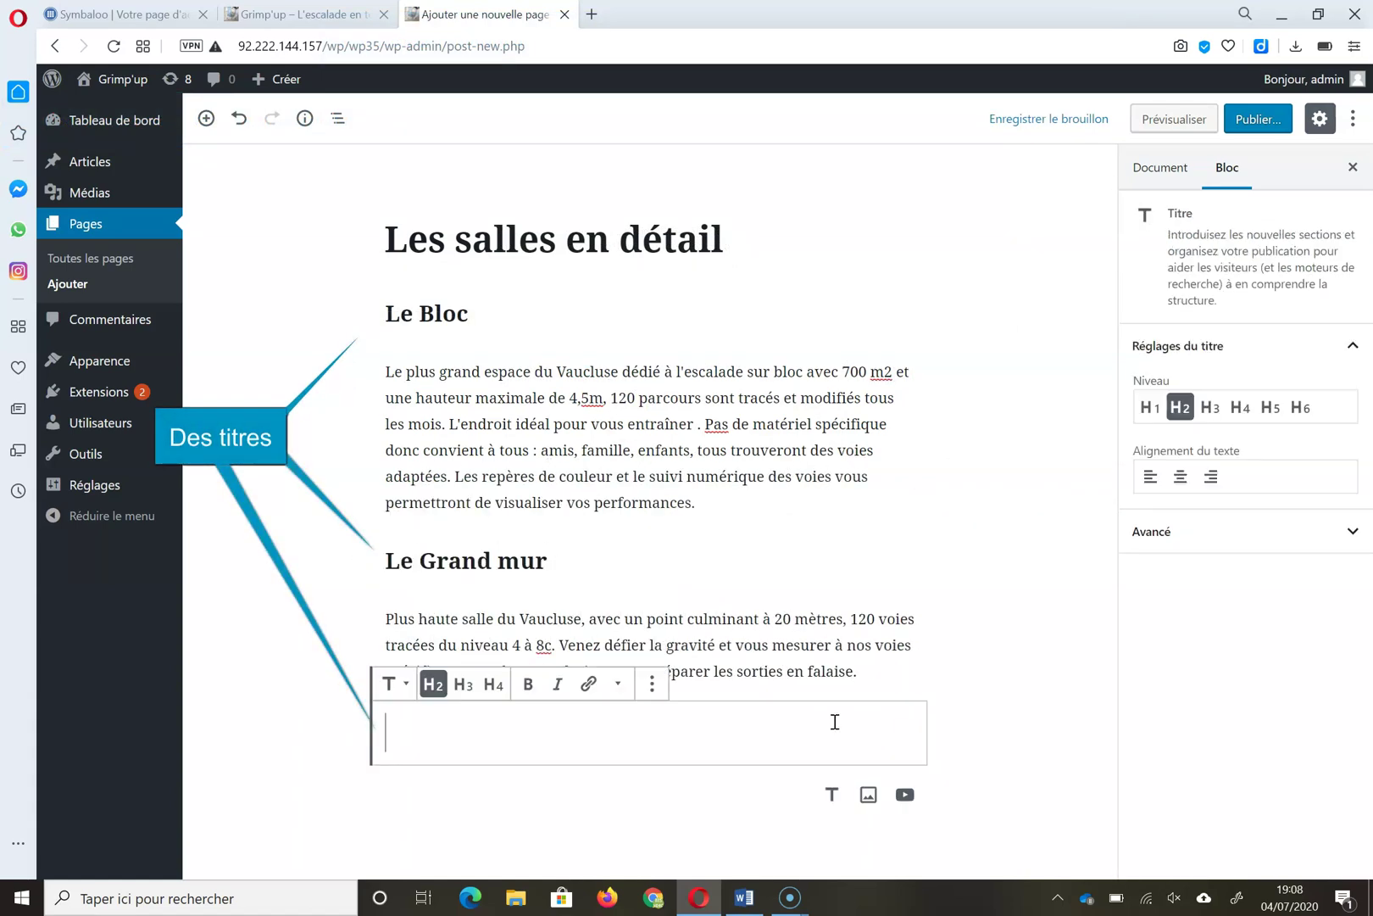
key(Return)
text(Une salle de musculation dédiée à la merformance. Accès libre et compris dans votre abonnement ou votre entrée individuelle. INTERDIT AUX ENFANTS DE MOINS DE 12 ANS.)
key(Return)
text(Prenez soin de vos articulations et tendons lors de vos séances de musculation spécifique.)
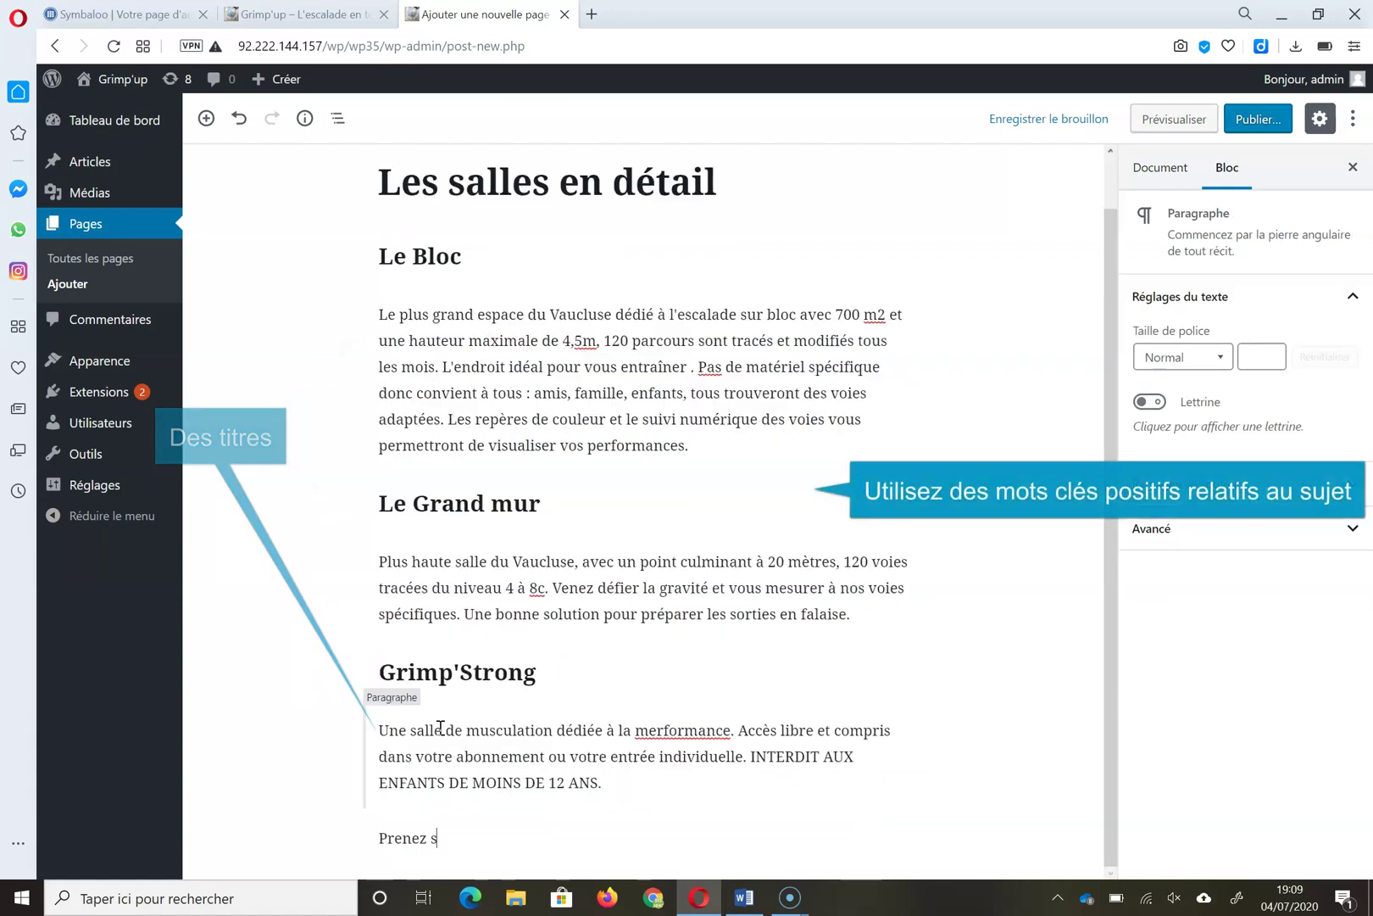
Add a level 2 heading "Fitness - Yoga" with a paragraph on the sessions included in some subscriptions, correcting the spelling of "entraîner"
key(Return)
text(## Fitness - Yoga)
key(Return)
text(N'oubliez pas de vous entrainer et de vous relaxer. Les séances de Fitness et de Yoga sont comprises dans certains abonnements. N'hésitez pas à vous renseigner à l'accueil et allez visiter les pages dédiées à ces 2 pratiques.)
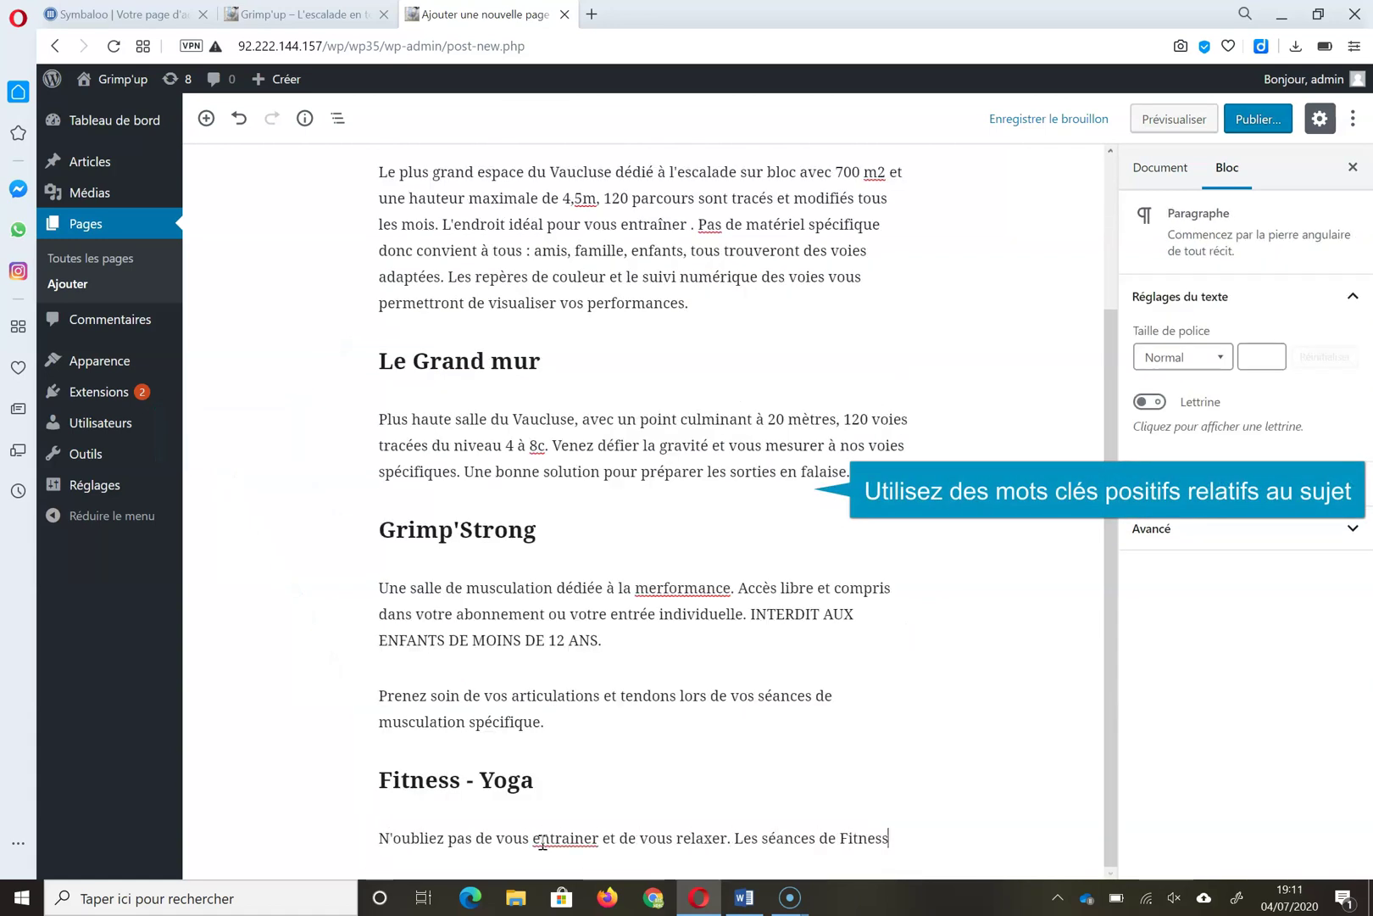
right_click(558, 812)
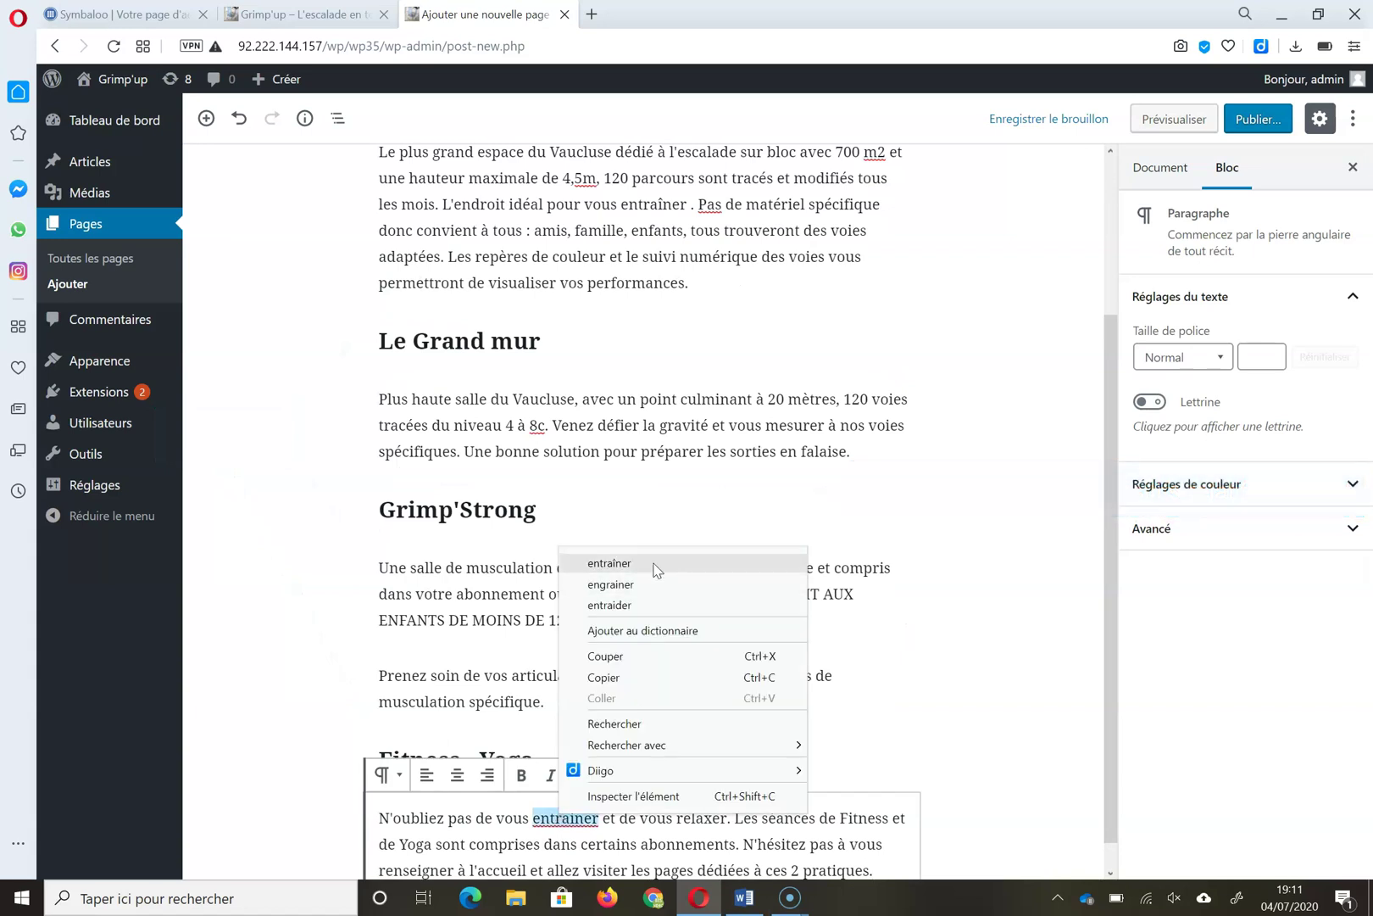
click(654, 566)
click(645, 572)
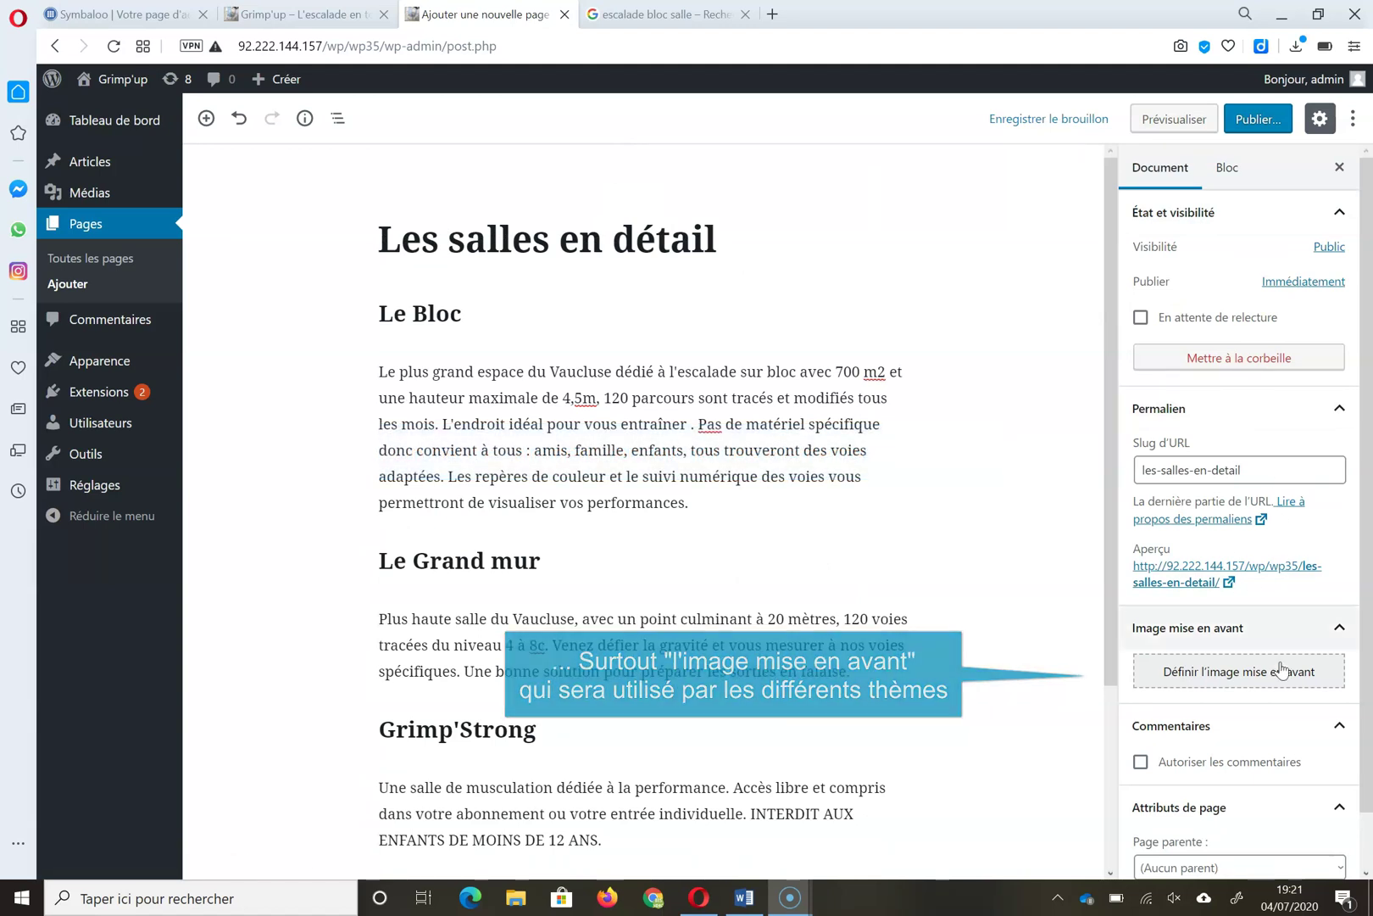
Set Salle2.jpg from the media library as the page's featured image
click(1281, 679)
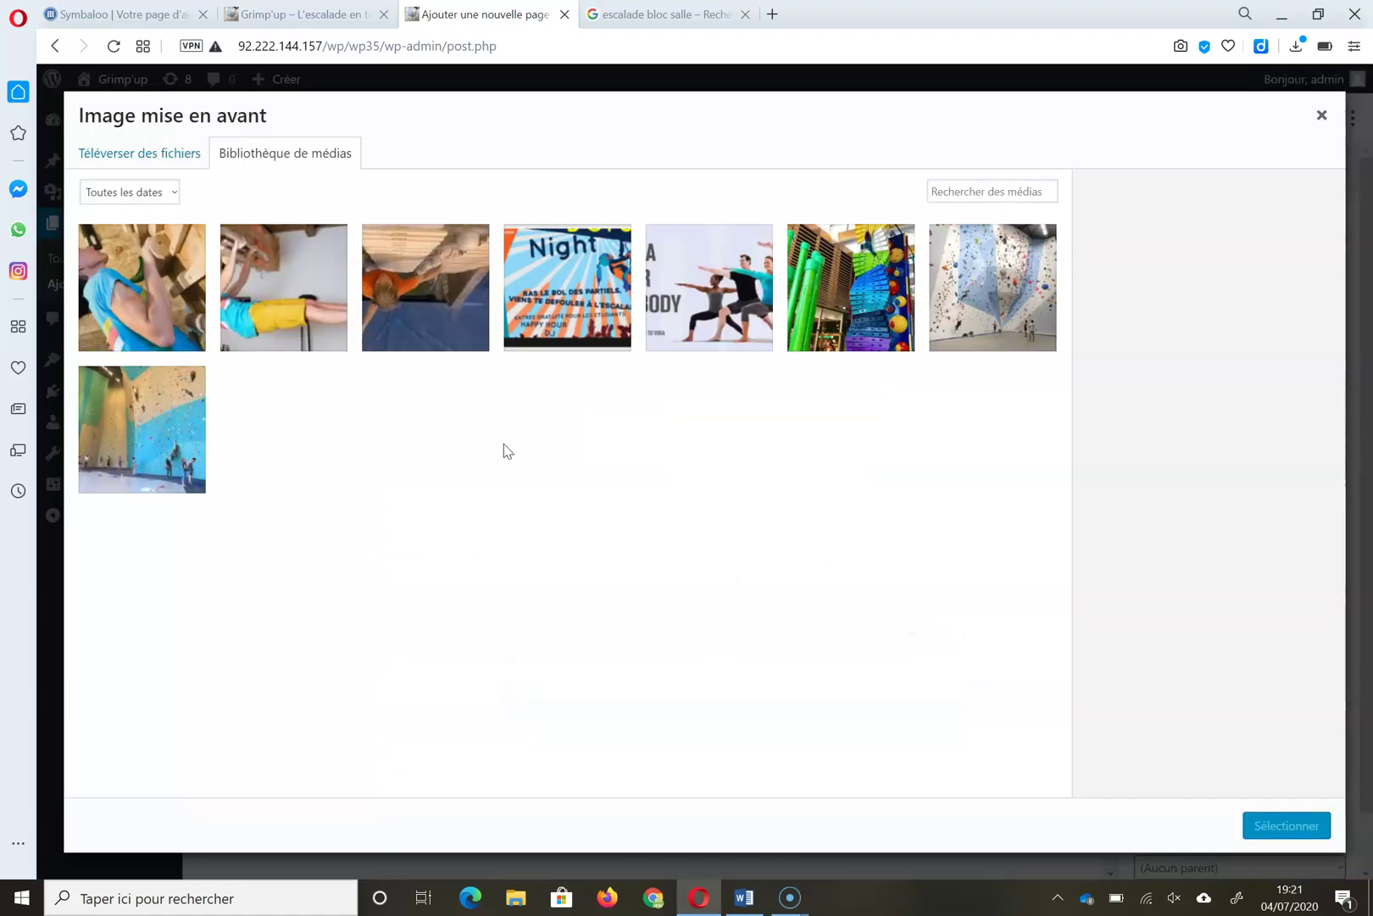
click(991, 317)
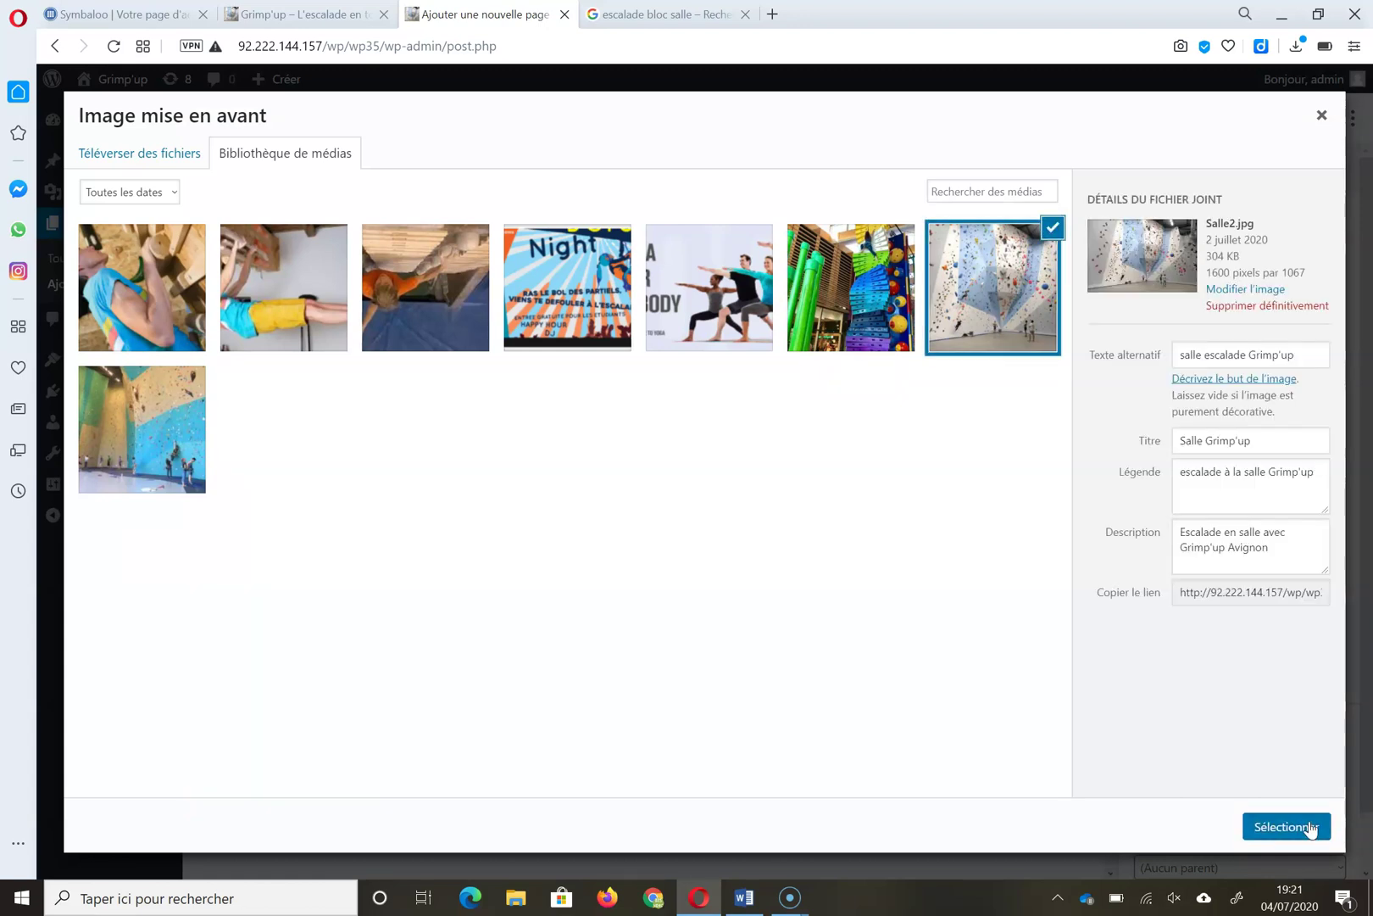
click(1311, 826)
scroll(1238, 594, down, 3)
scroll(1238, 593, up, 3)
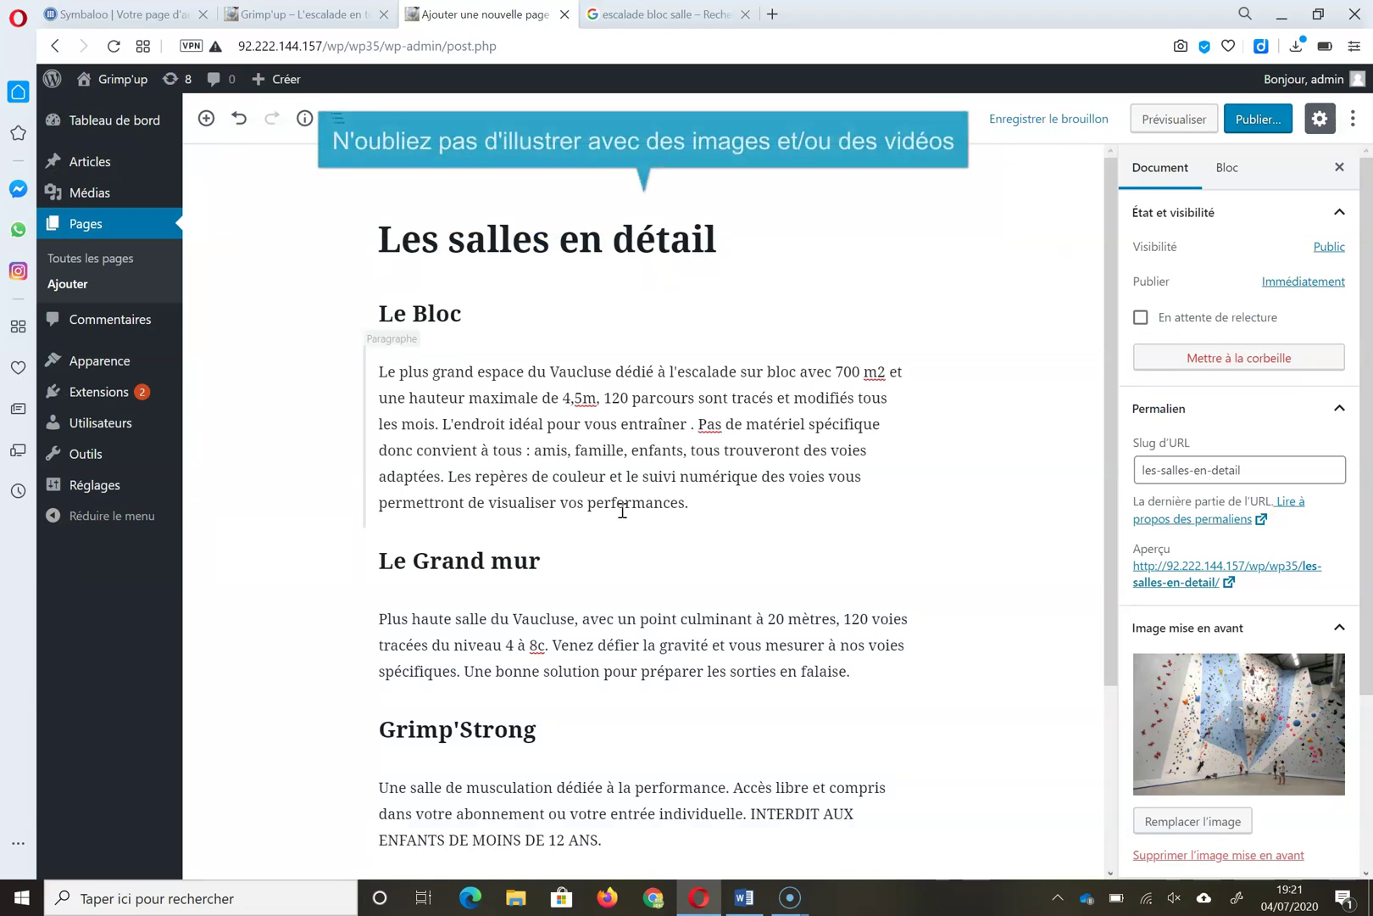
Insert an image block below the Le Bloc paragraph and upload Bloc.jpg from the ImagesEscalade folder
click(643, 527)
click(639, 269)
click(570, 663)
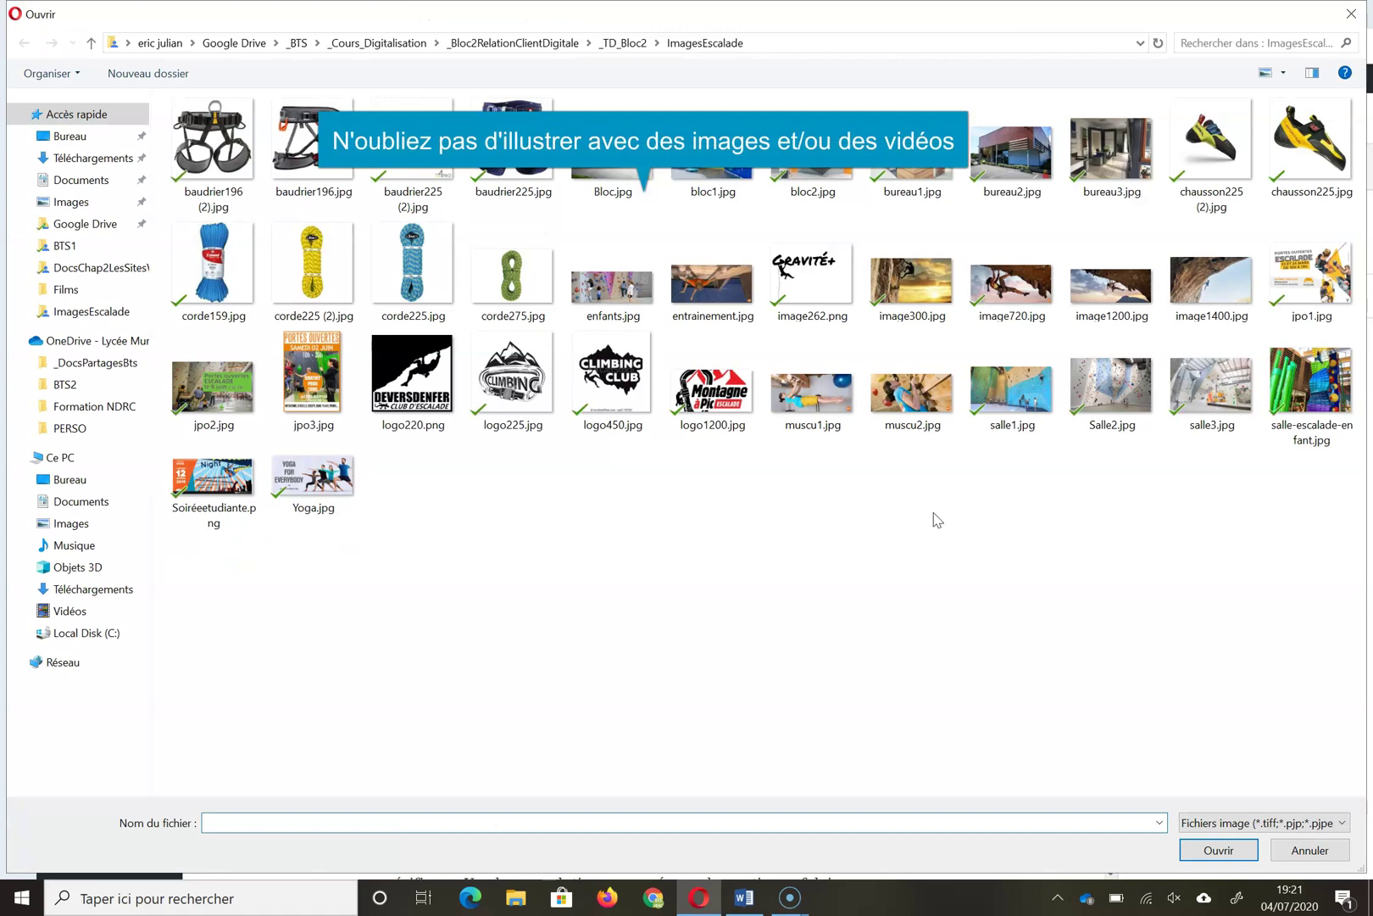
click(627, 153)
double_click(628, 152)
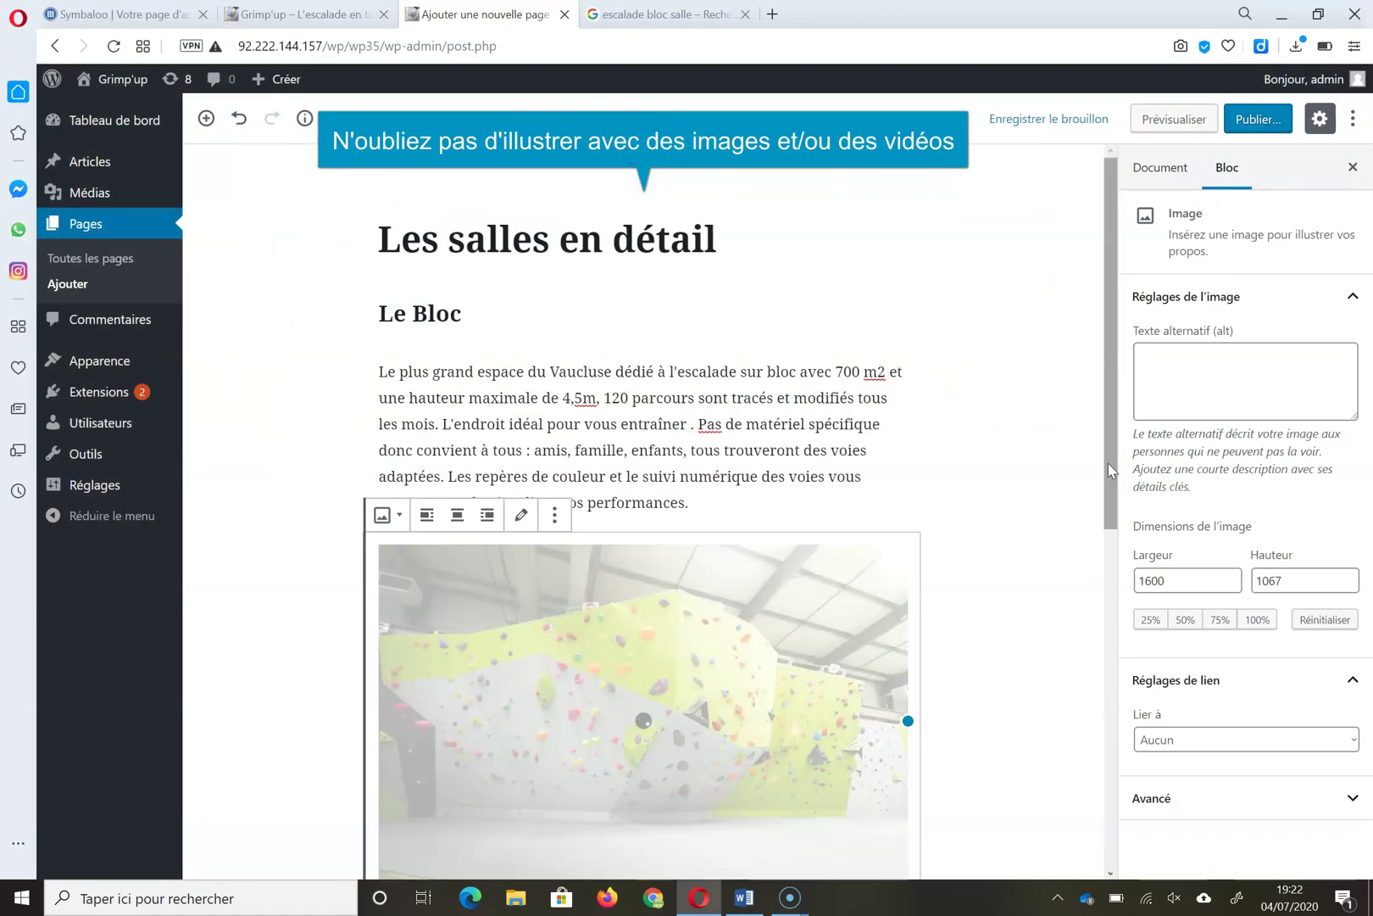
Caption the bouldering image "Bloc en libre accès" and set its alternative text to "BLoc difficile"
scroll(1067, 622, down, 3)
click(638, 635)
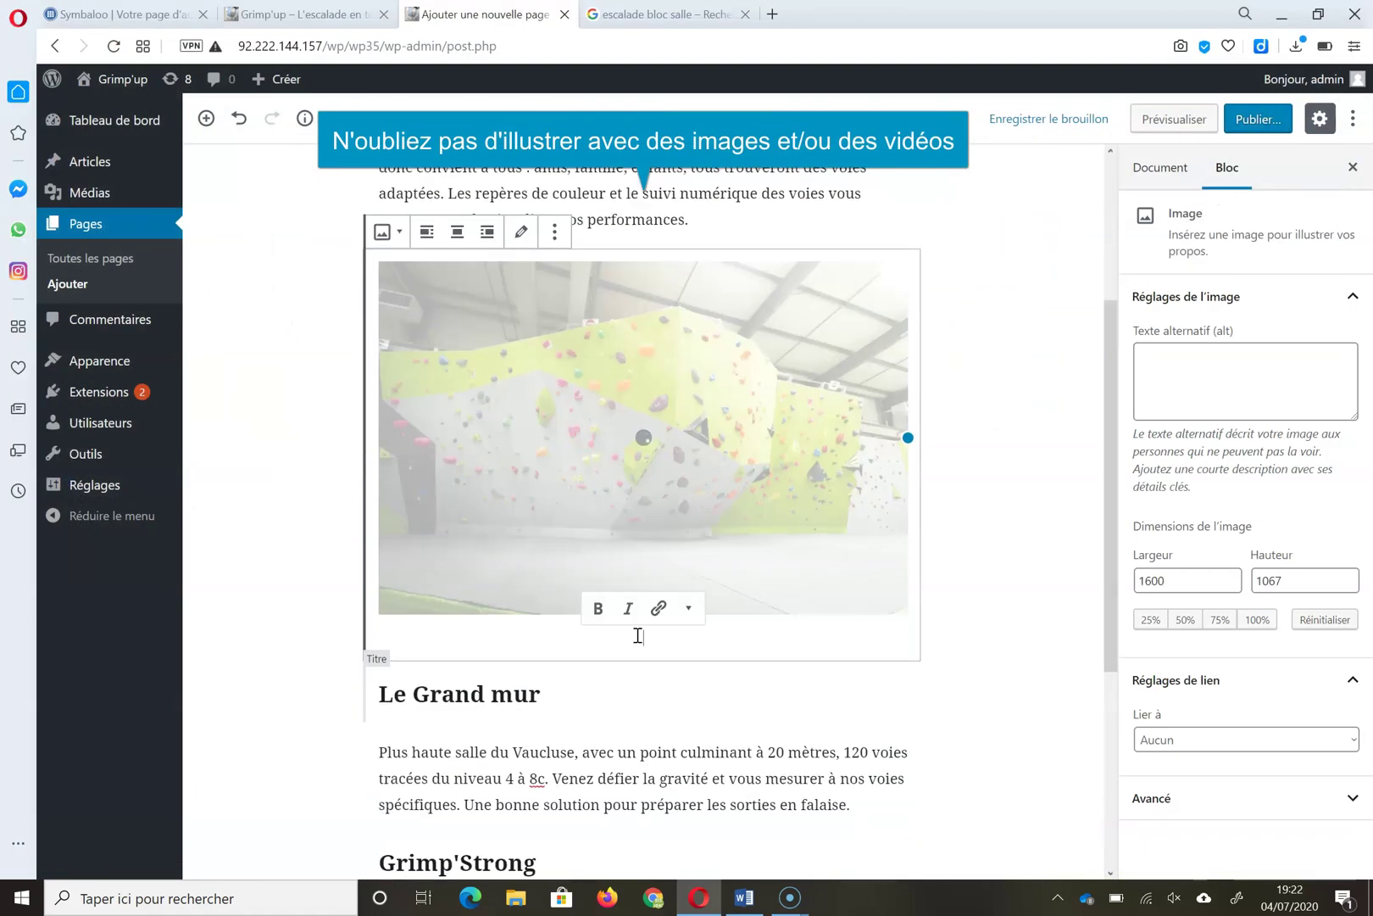
text(Ac)
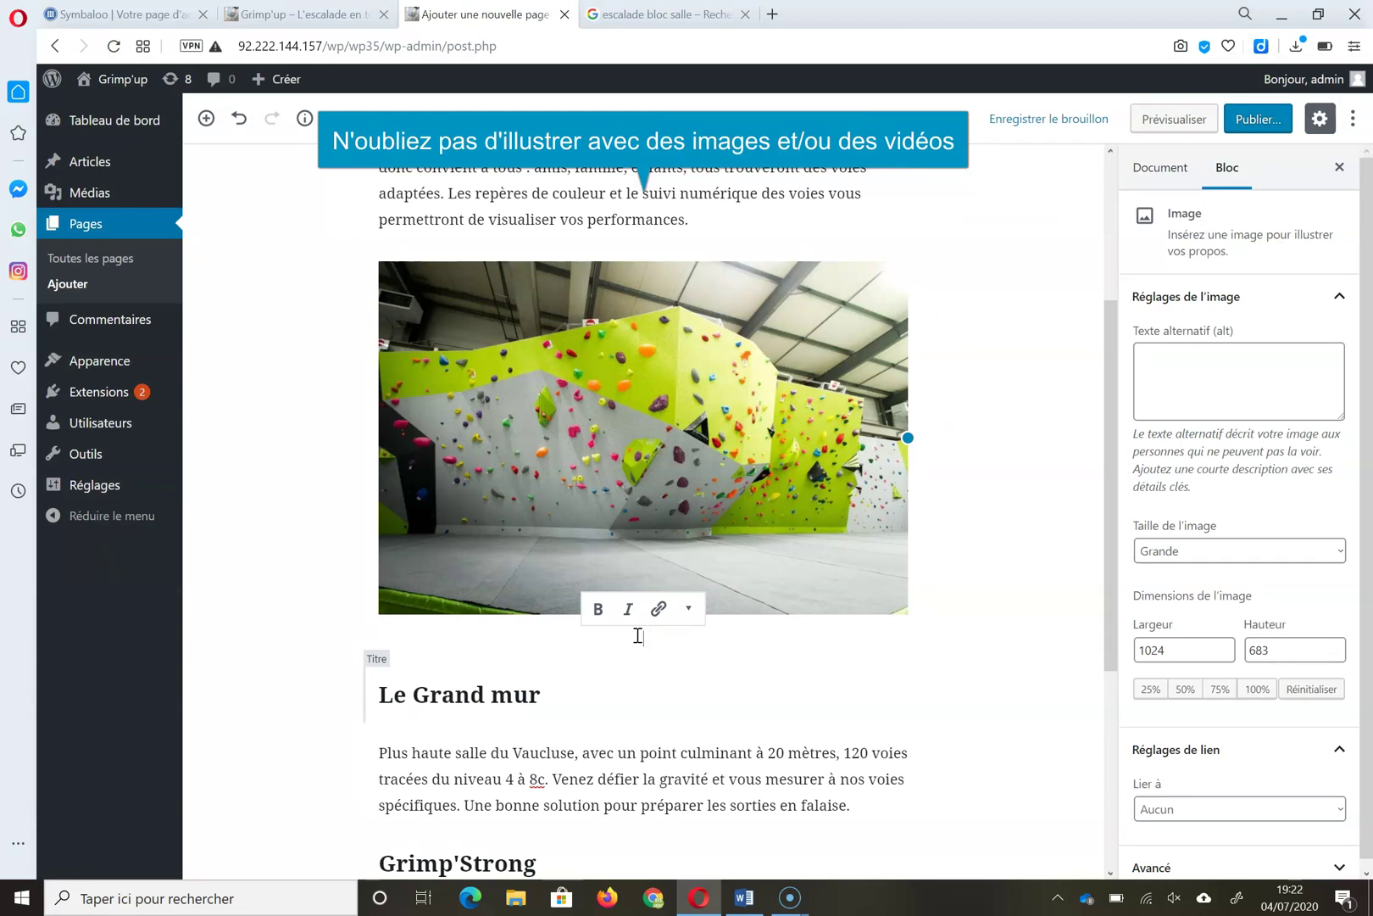
text(e accès)
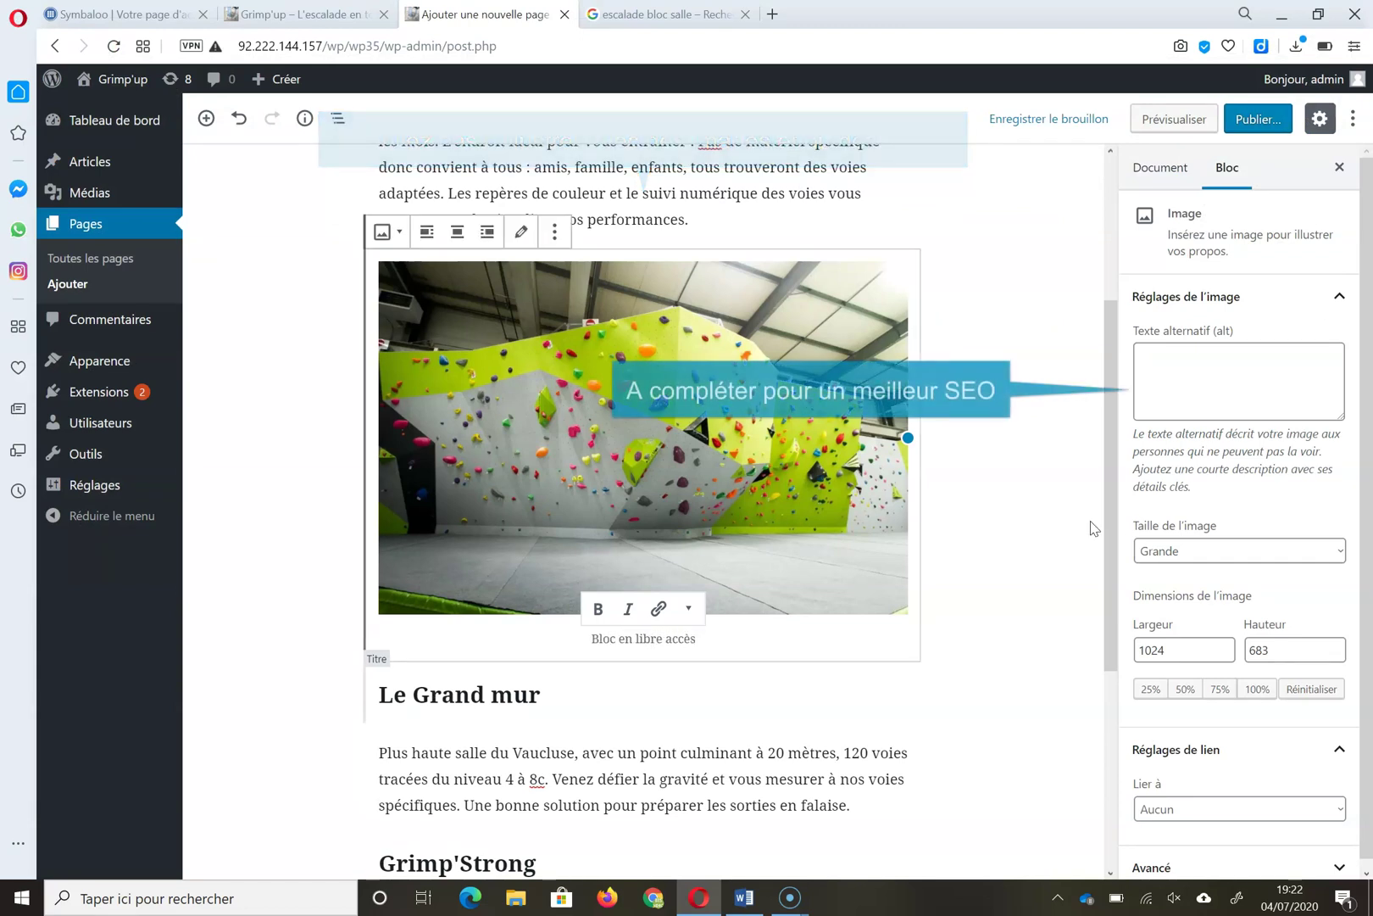
click(1318, 380)
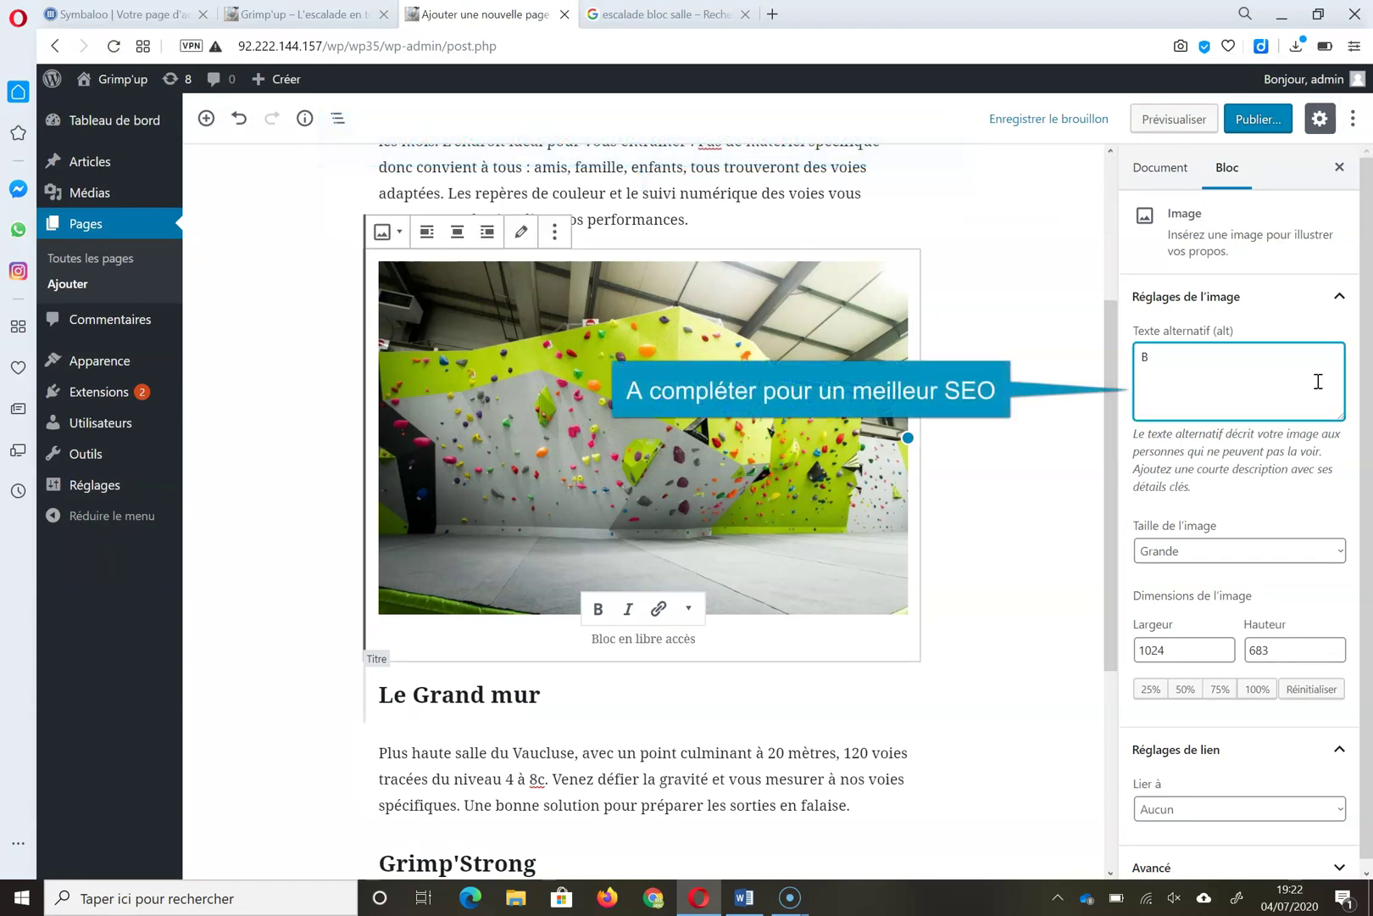
text(BLoc difficile)
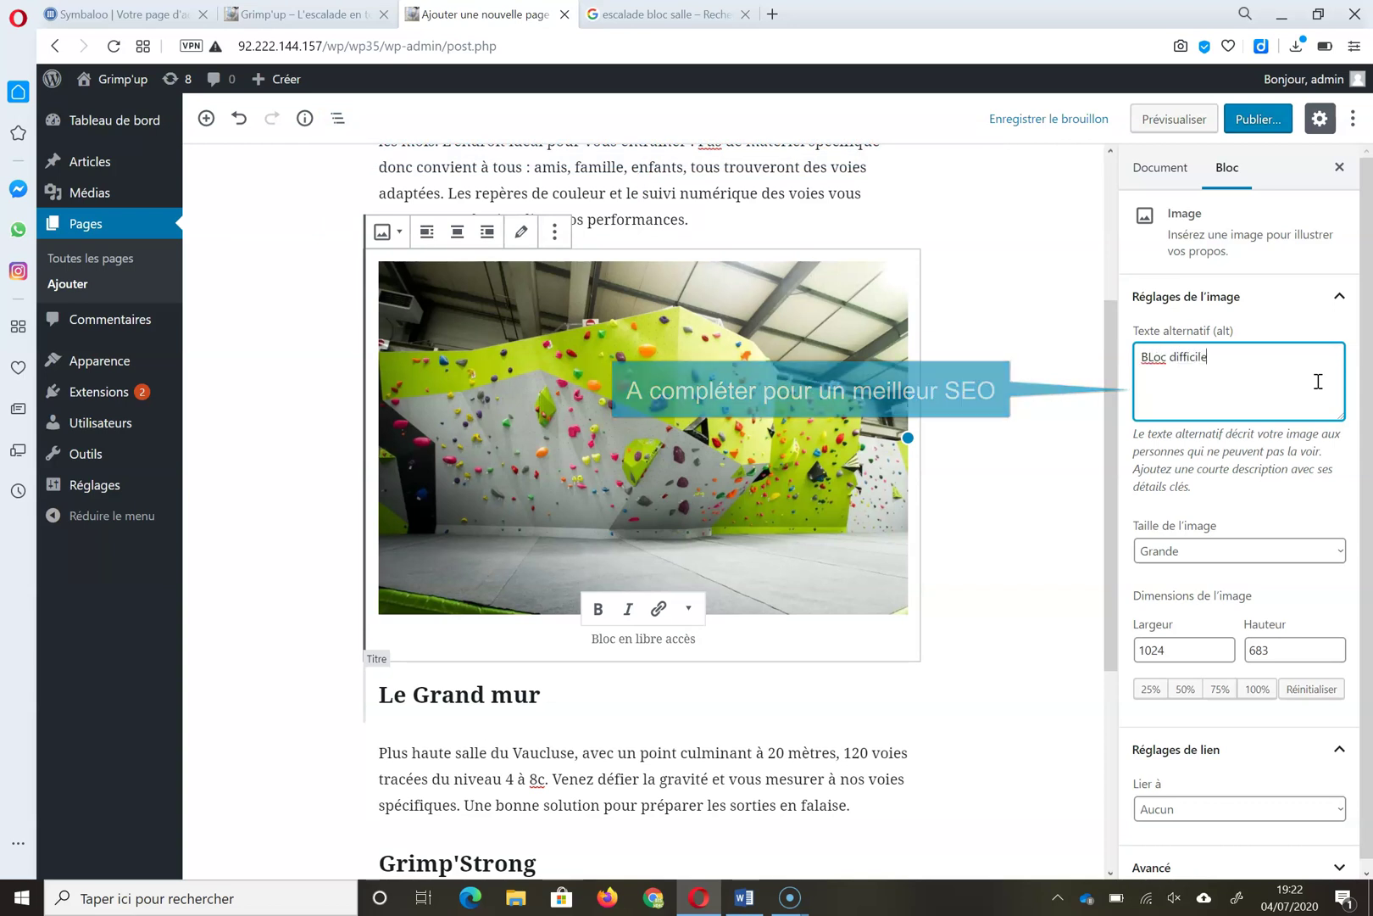
Insert a second image block below the captioned bouldering image and upload bloc2.jpg
click(864, 634)
click(644, 660)
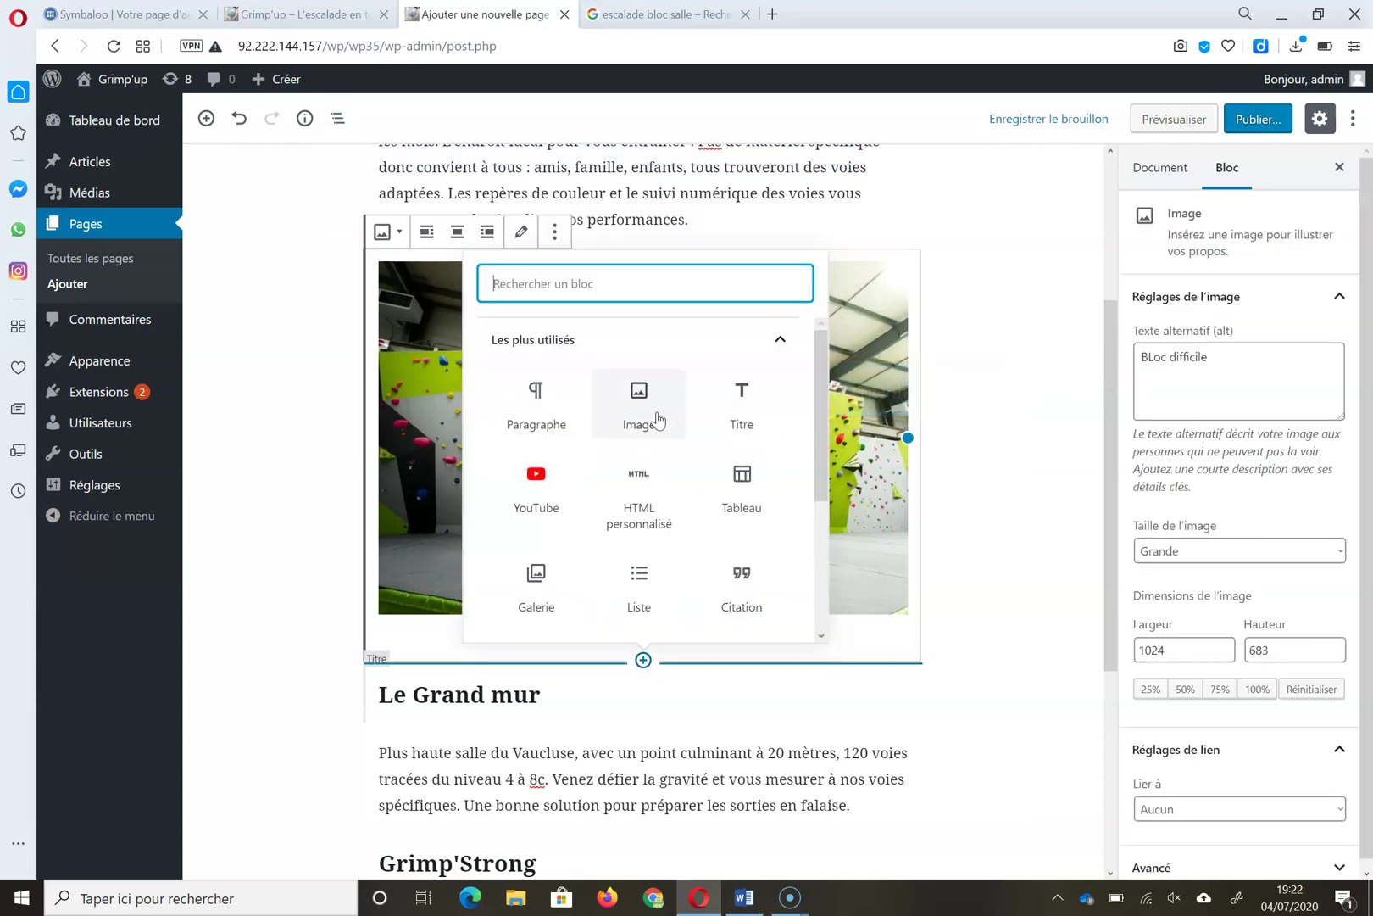
click(657, 418)
click(580, 788)
double_click(800, 178)
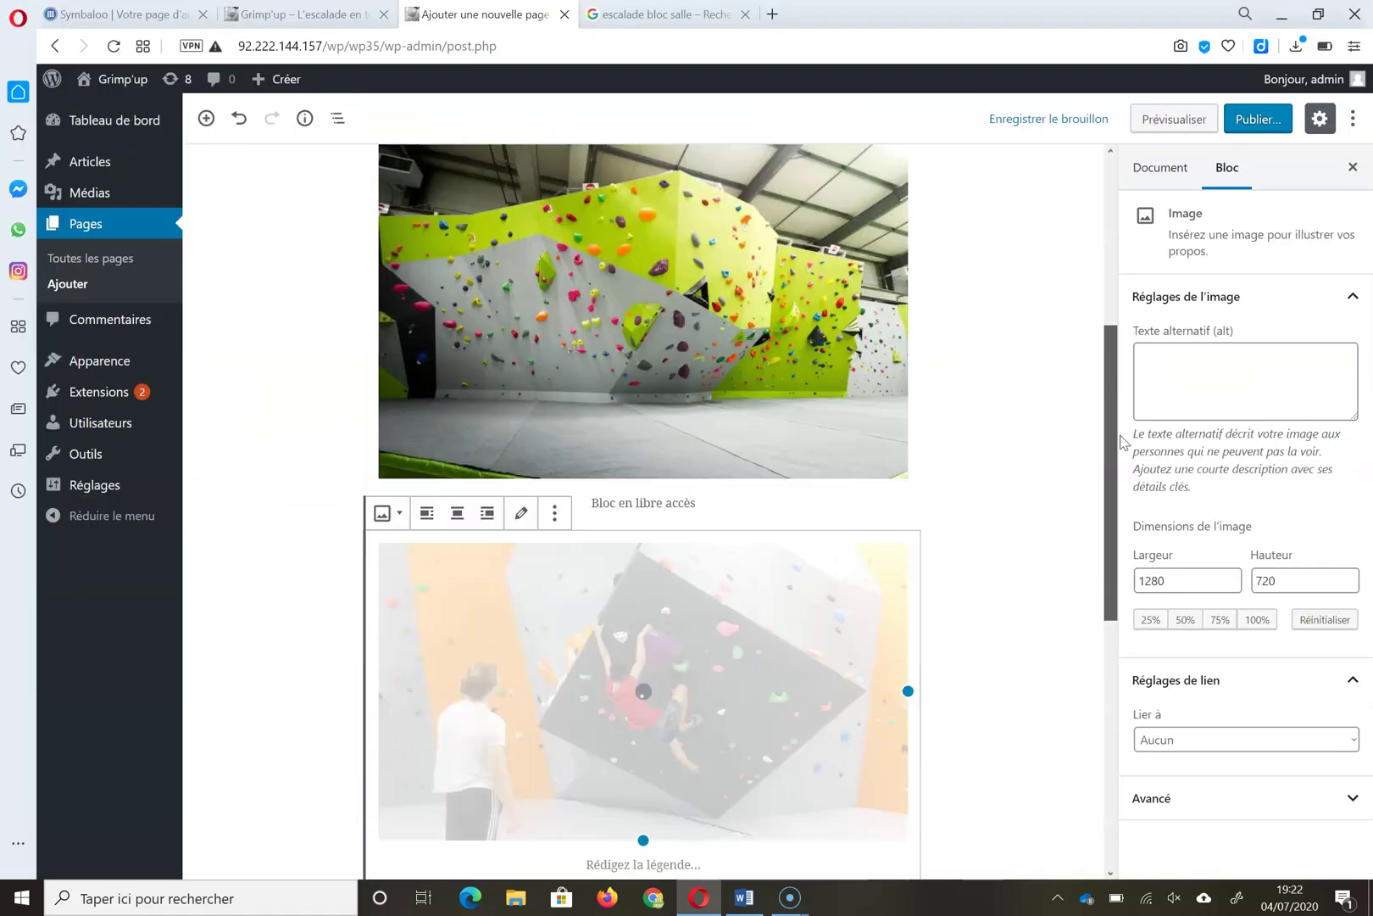
Caption the second bouldering image "Bloc à 2" and set its alternative text to "Bloc en coopération"
click(674, 660)
text(Bloc à 2)
click(1237, 380)
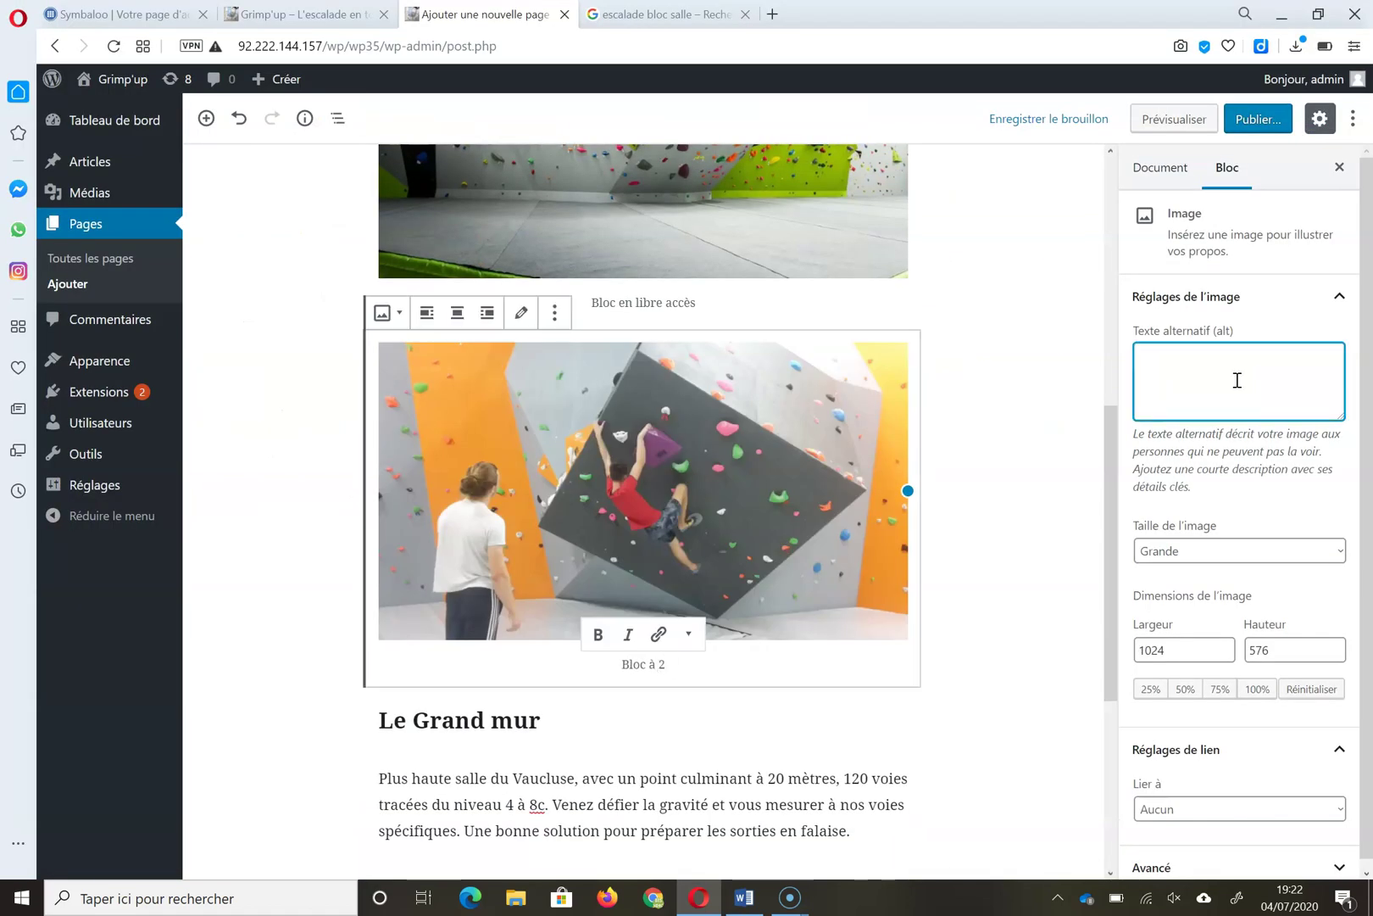
text(Bloc en coopération)
Insert an image block below the Le Grand mur paragraph using the blue climbing wall photo from the media library
scroll(644, 441, down, 5)
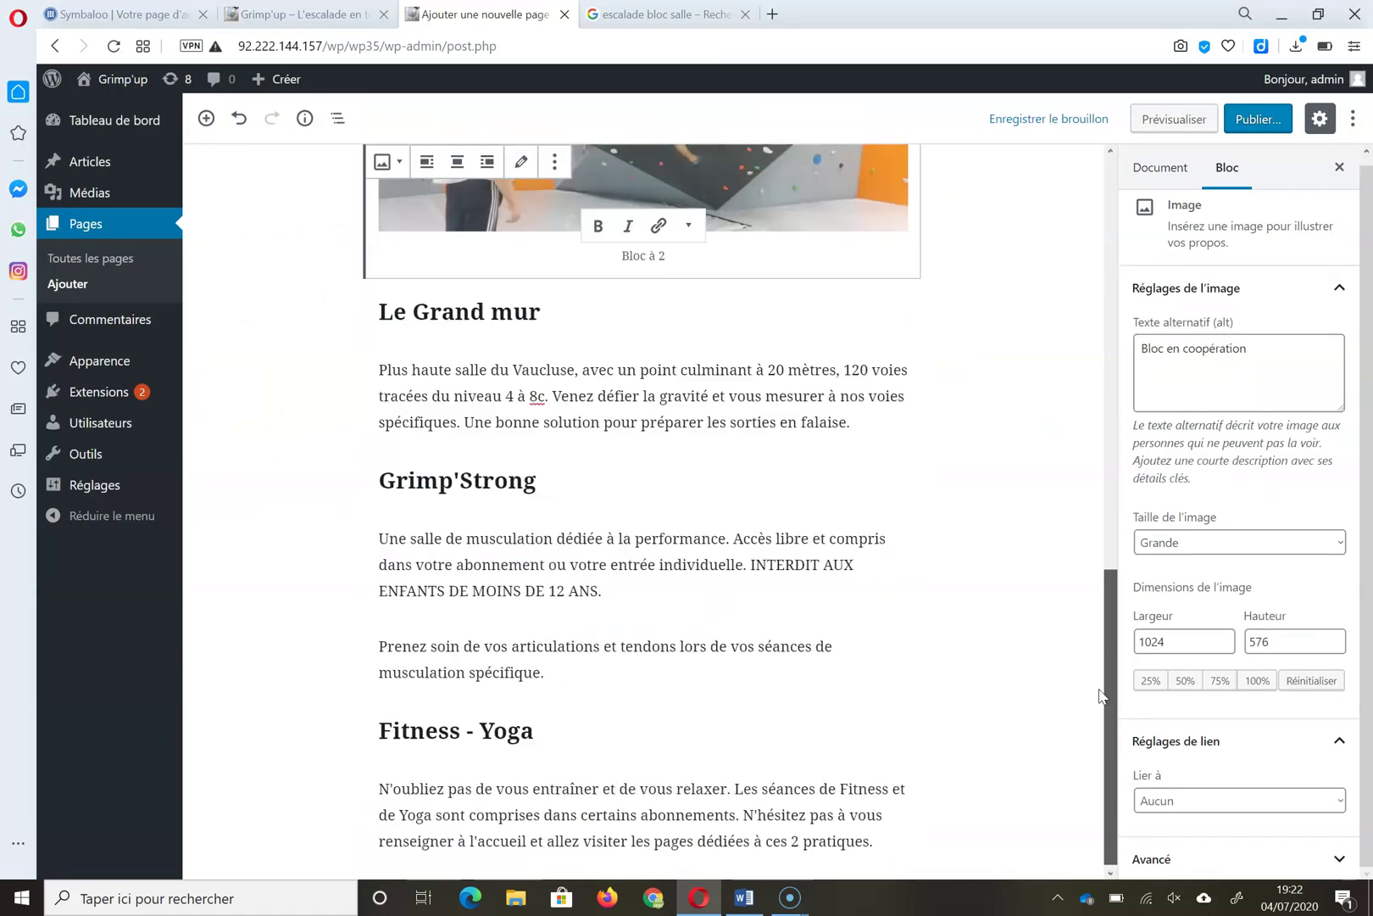
click(643, 442)
click(675, 617)
click(573, 491)
key(Escape)
click(641, 495)
click(422, 481)
click(1287, 825)
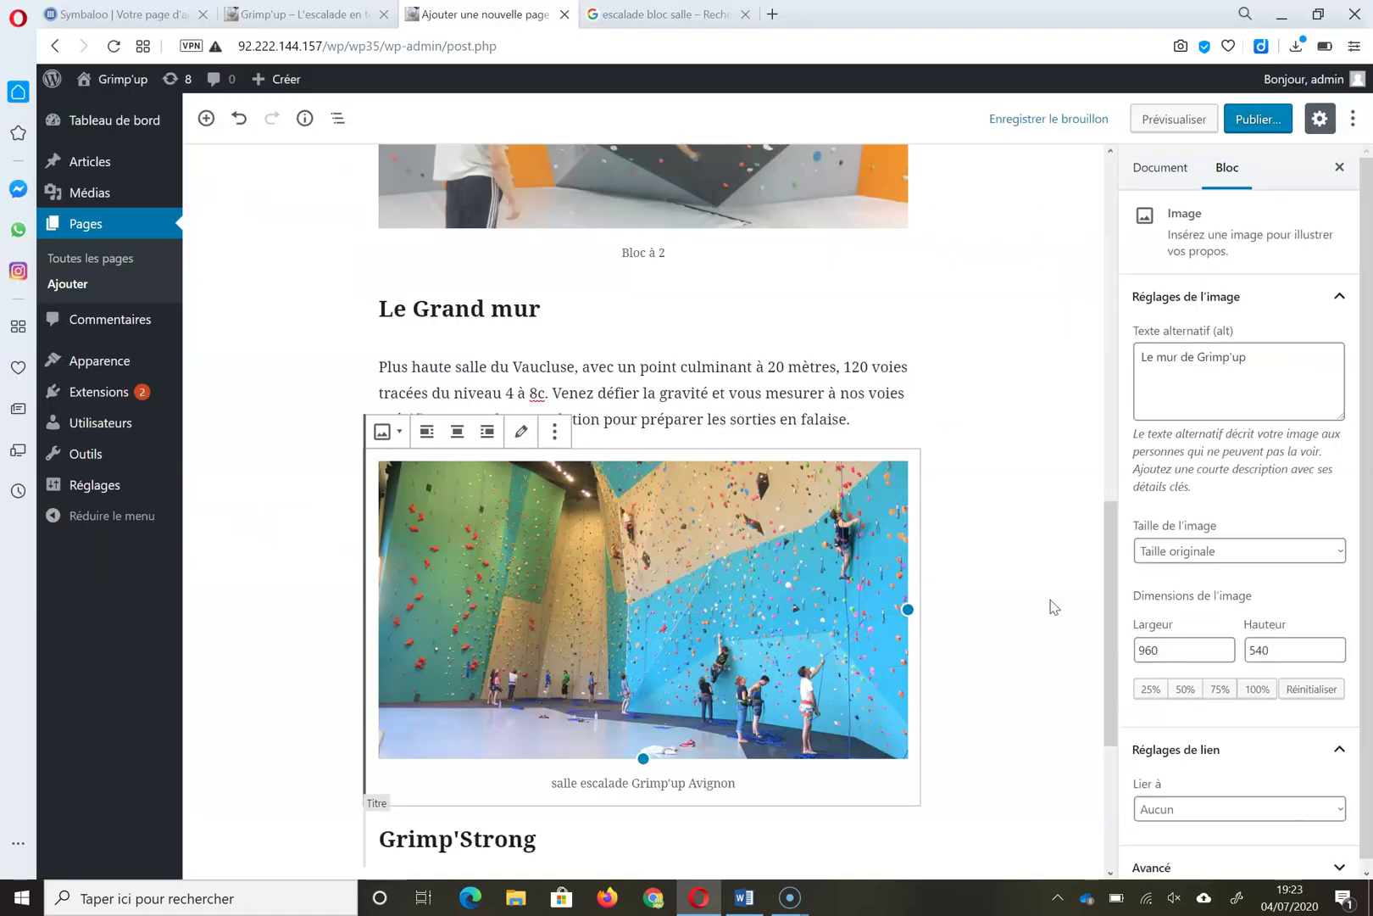
Add a YouTube embed block between the climbing wall image and the "Grimp'Strong" heading
scroll(1094, 607, down, 3)
click(644, 442)
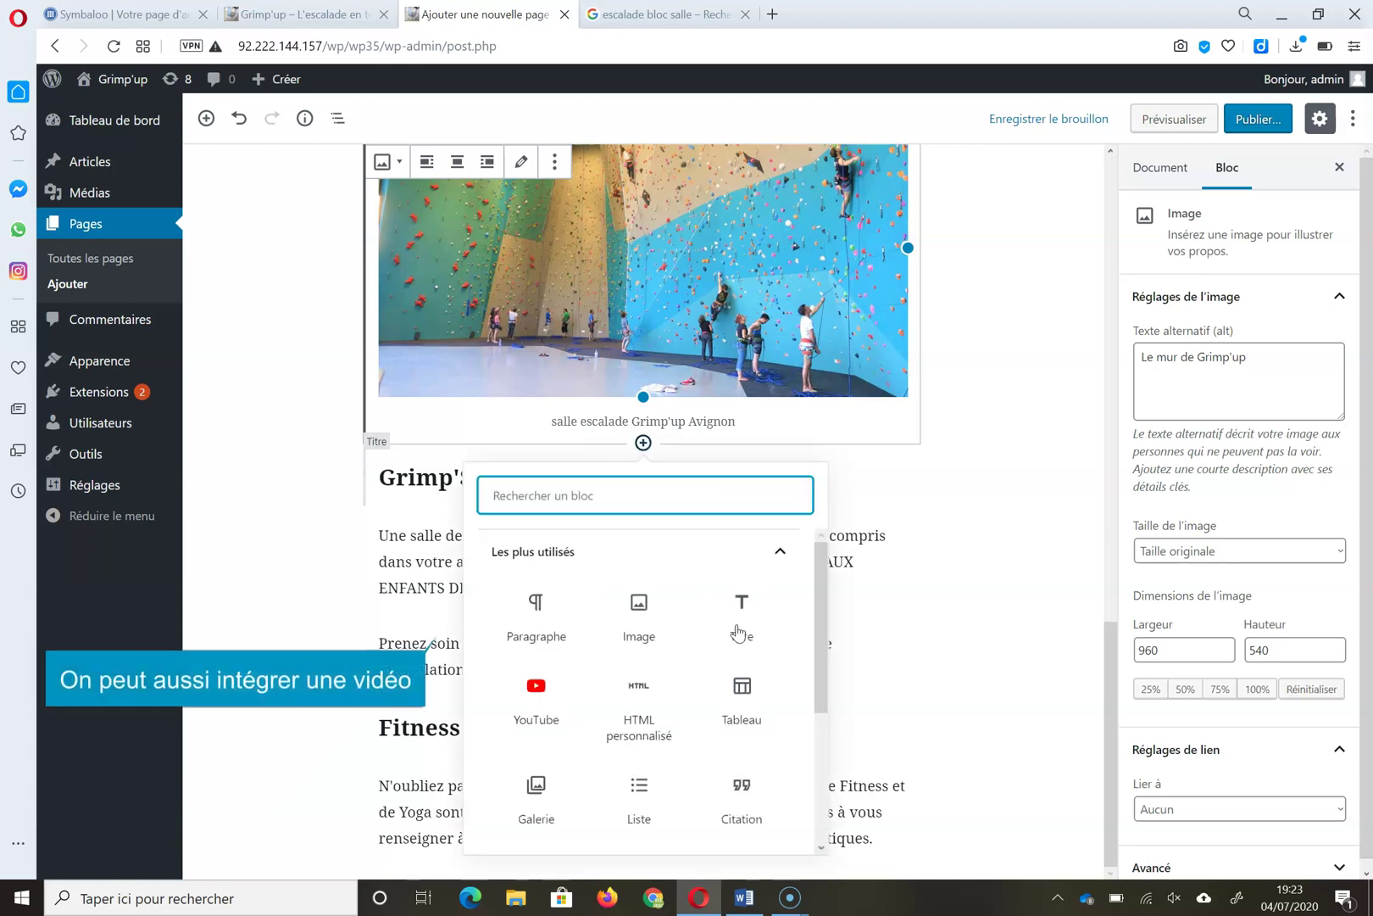
click(535, 694)
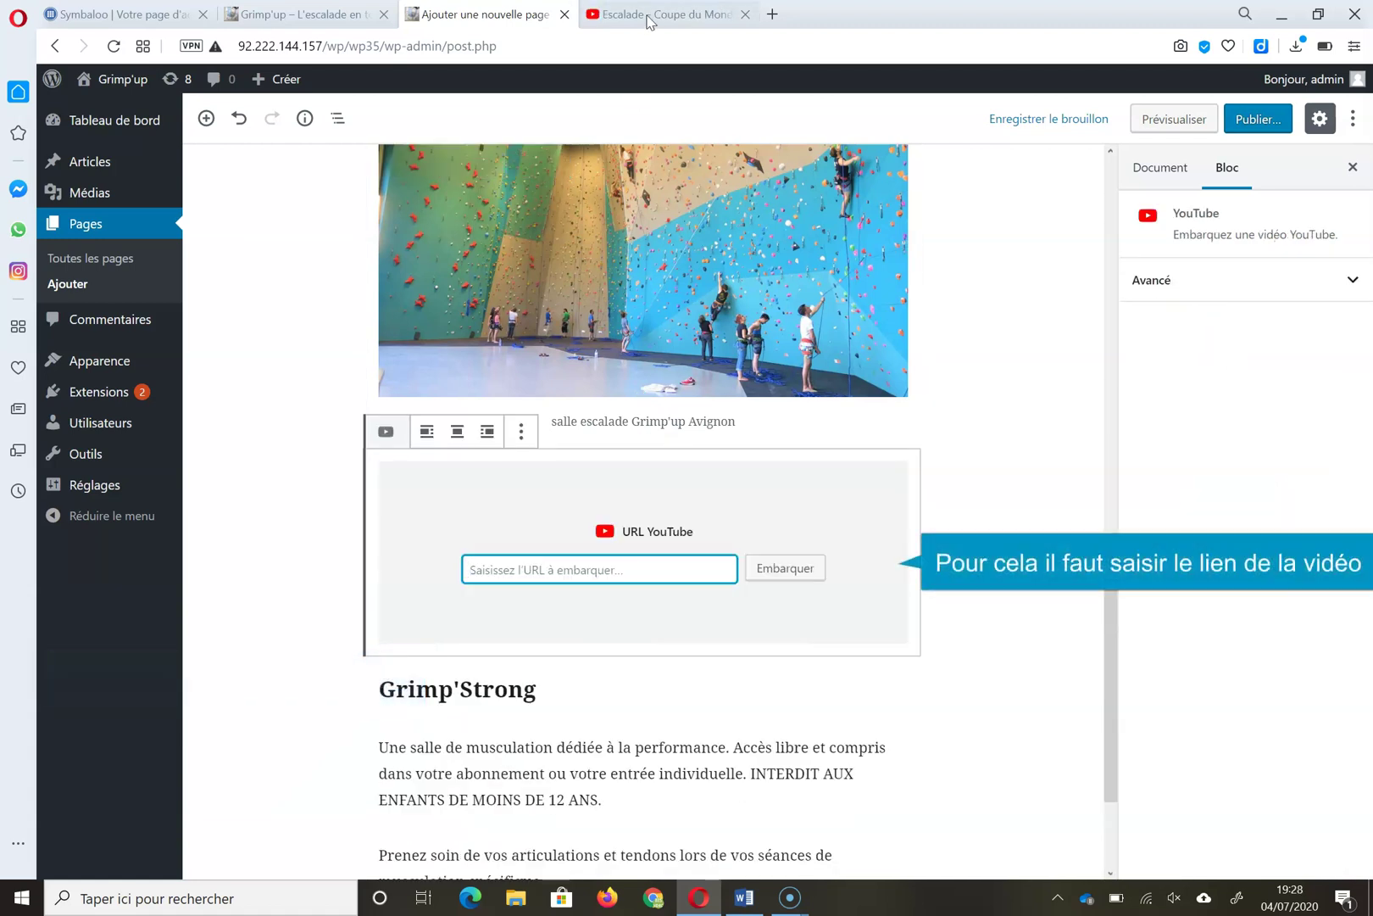
Switch to YouTube and copy the share link of the video "Escalade - Coupe du Monde Chamonix 2012 - Finale Hommes - FFME"
click(647, 17)
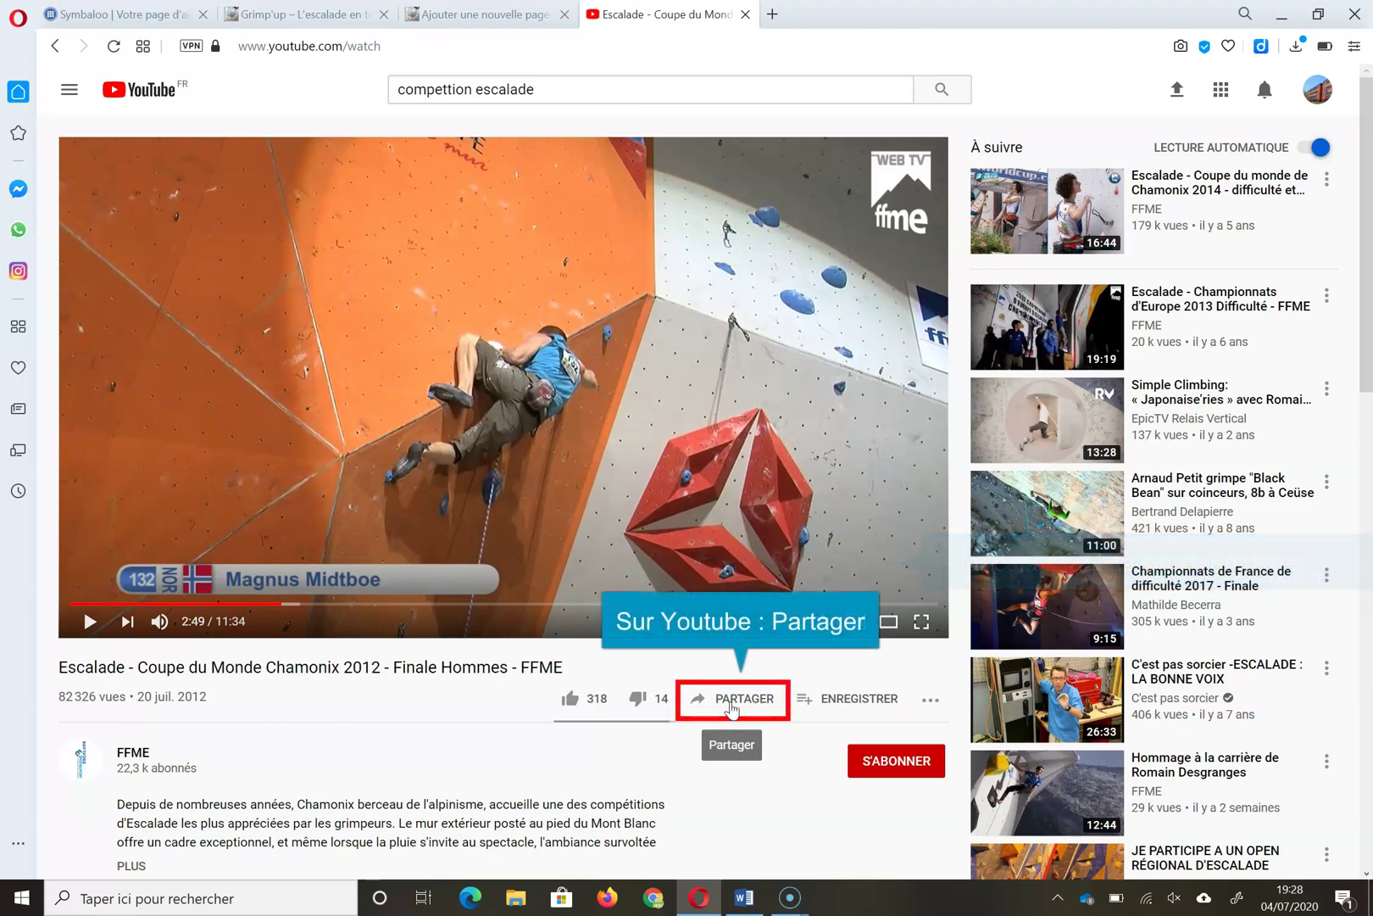
click(732, 700)
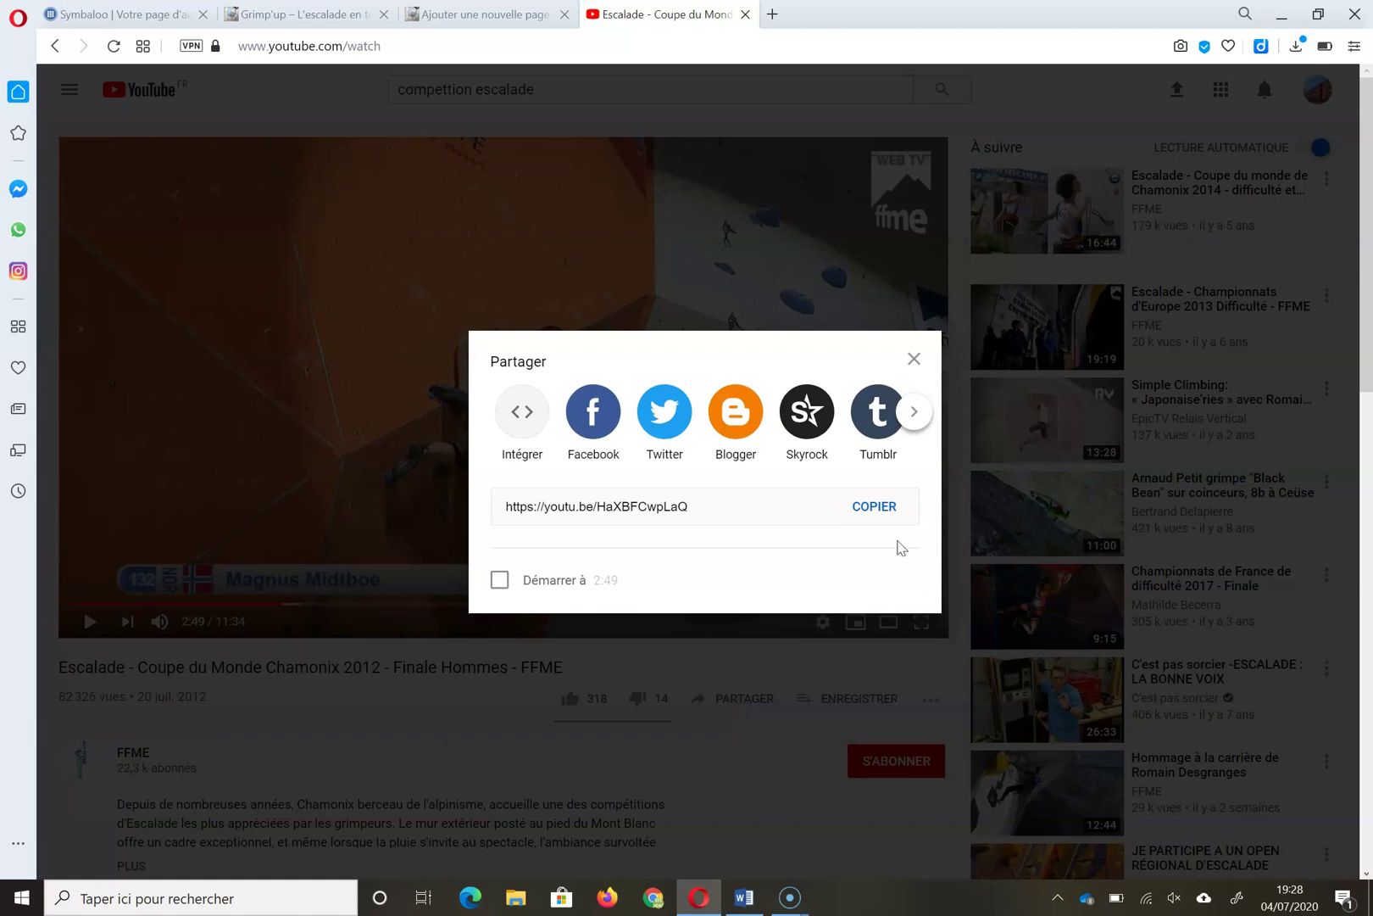
click(878, 508)
key(ctrl+c)
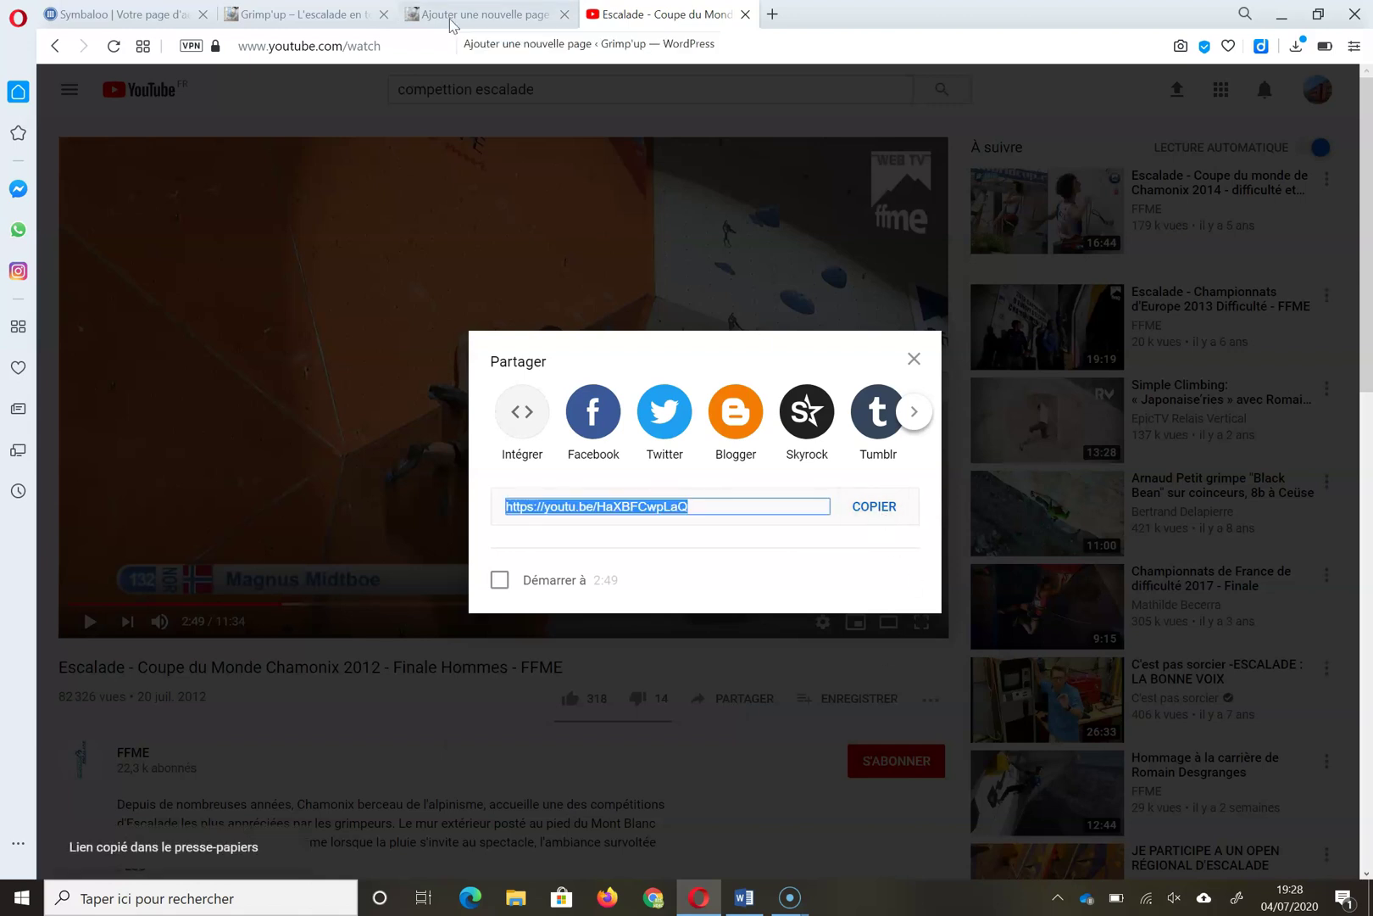
Return to the WordPress page editor and embed the copied video link in the YouTube block
click(450, 17)
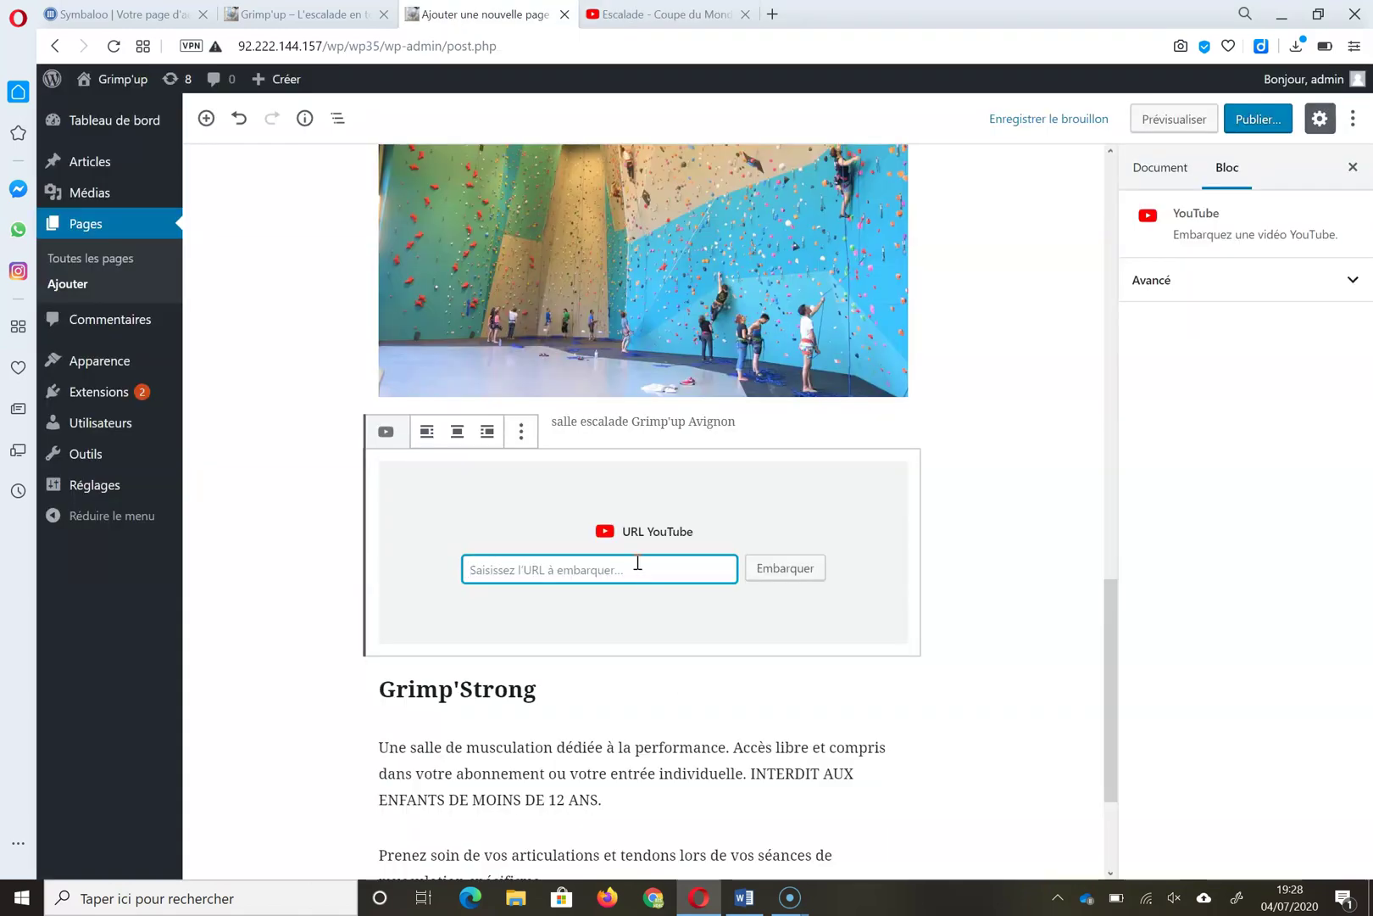
key(ctrl+v)
click(786, 569)
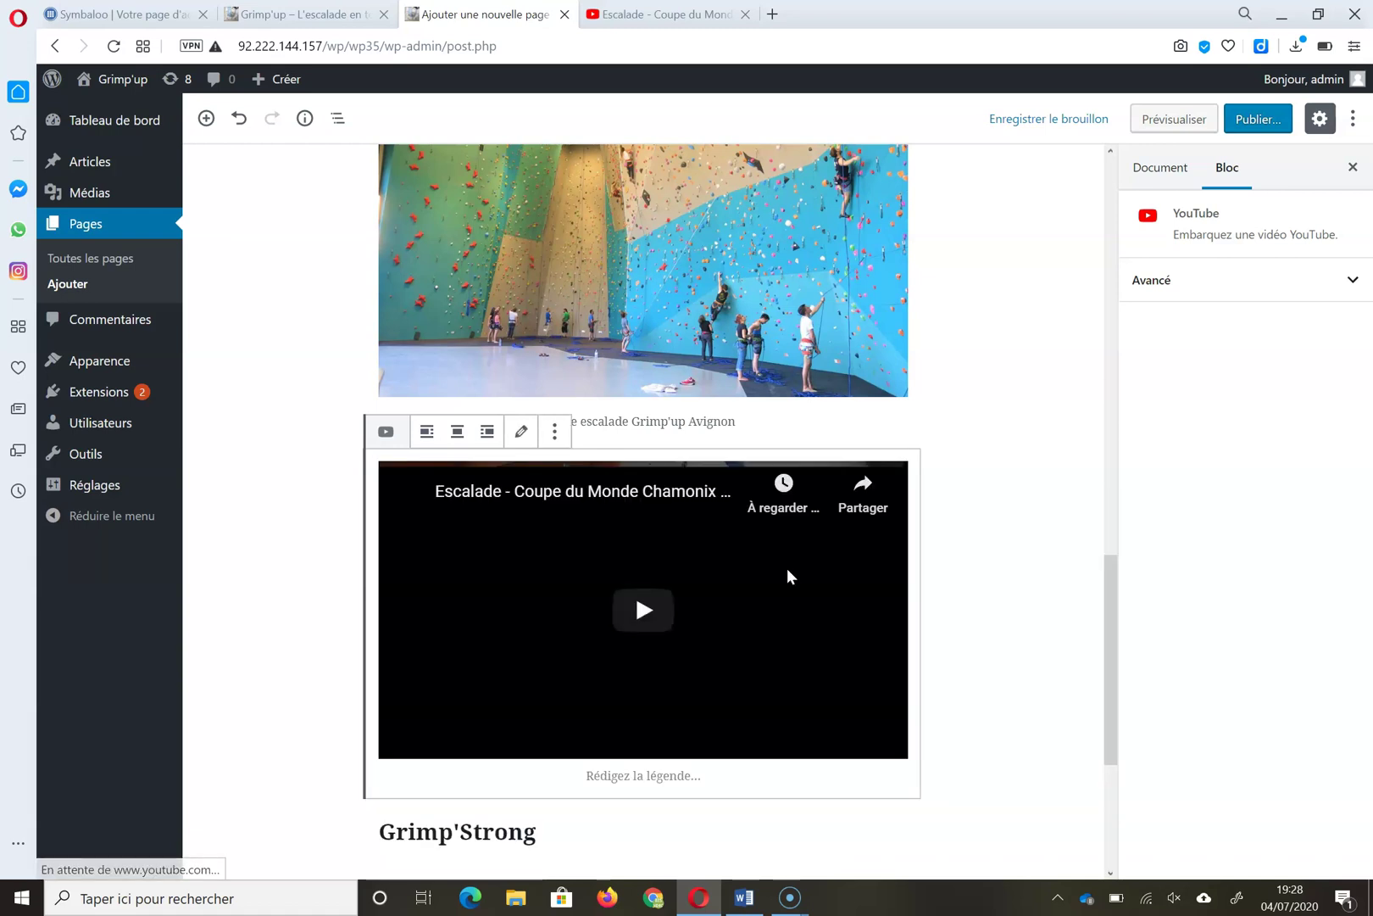
Insert an image block below the Grimp'Strong paragraphs and upload muscu1.jpg
drag(1108, 599, 1114, 725)
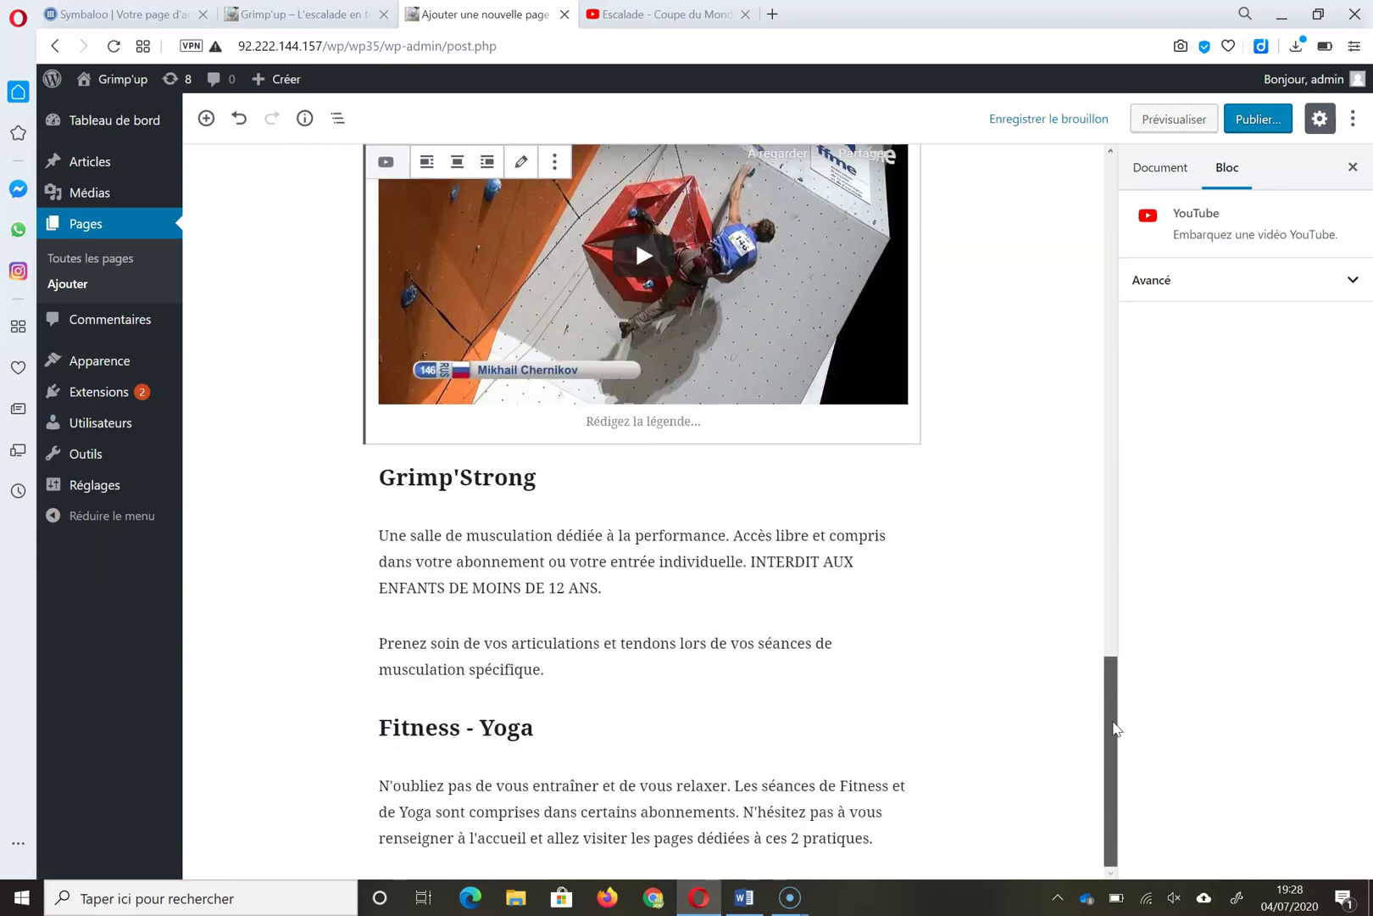
click(643, 693)
click(638, 431)
click(575, 786)
double_click(806, 403)
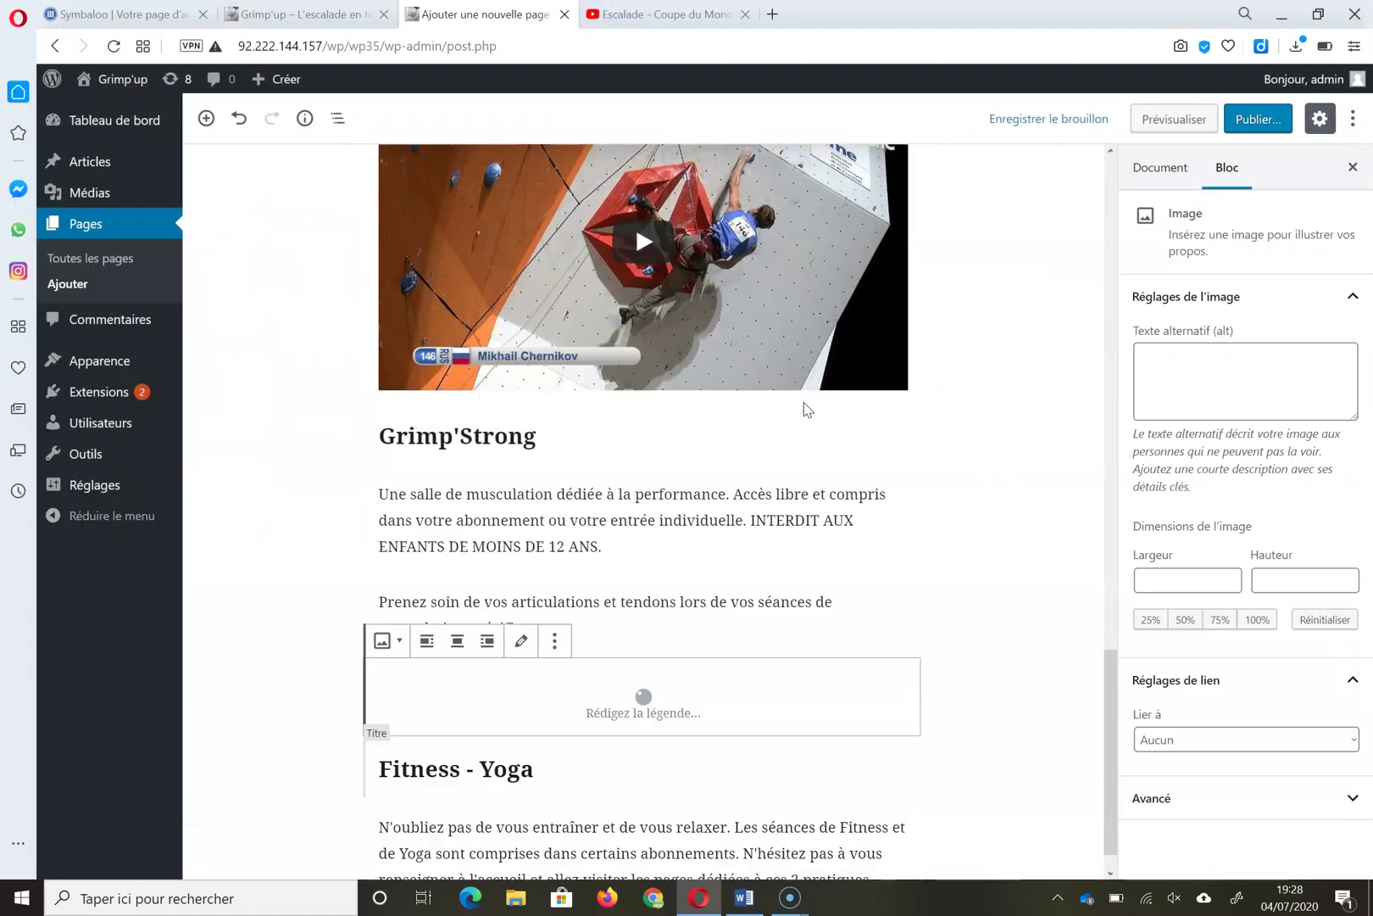
Caption the training image "La Planche" and set its alternative text to "La planche"
click(649, 672)
text(La Planche)
click(1210, 383)
text(La planche)
Insert an image block below the "La Planche" image and upload muscu2.jpg into it
click(643, 693)
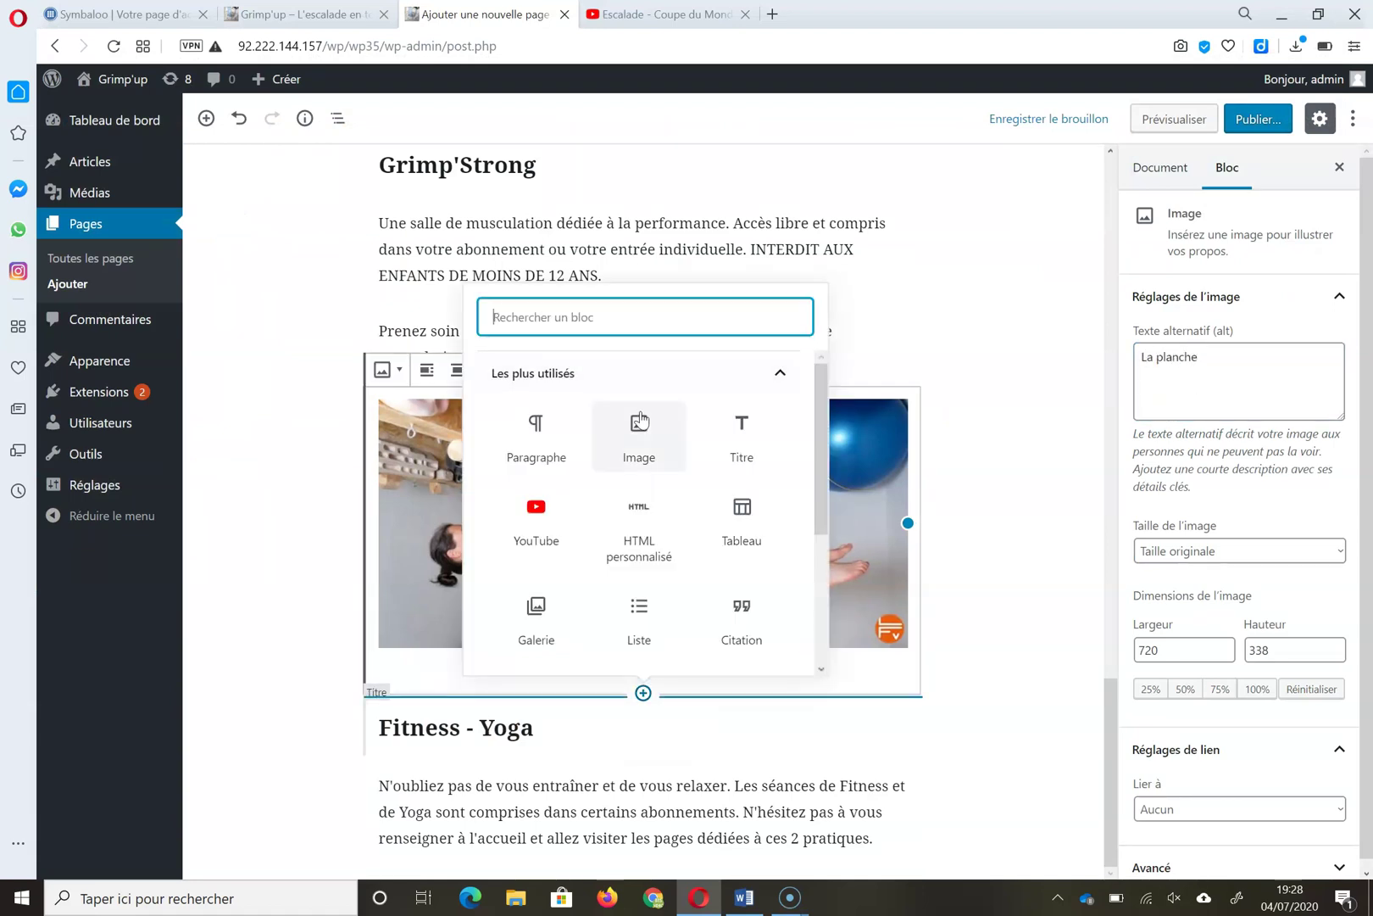
click(639, 434)
click(577, 618)
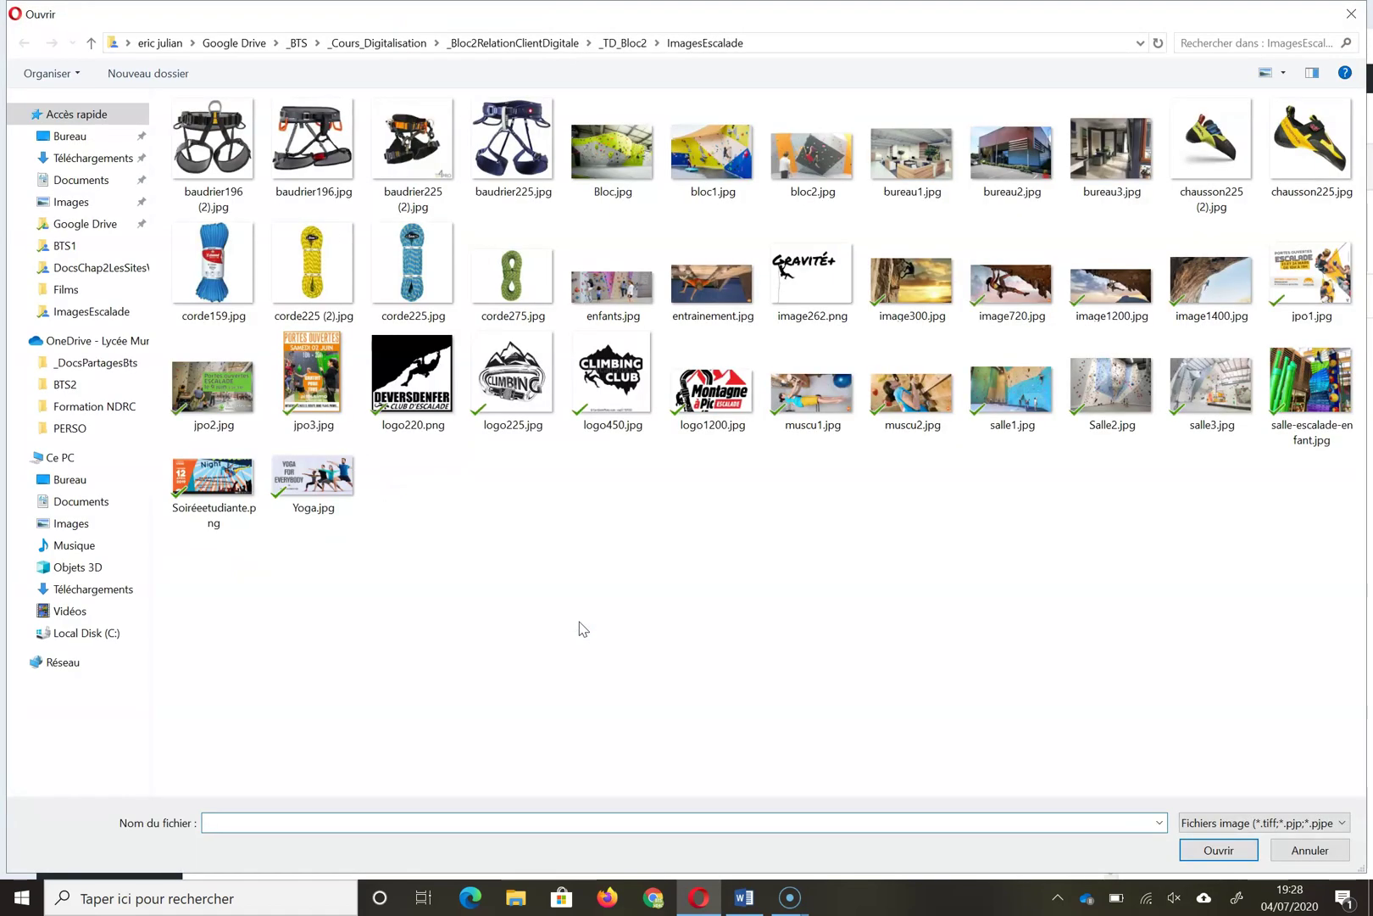
double_click(827, 397)
Set the new training image's alternative text to "le pan gullich" and caption it "L'indispensable pan gullich"
click(1220, 355)
text(Le)
text(gullich)
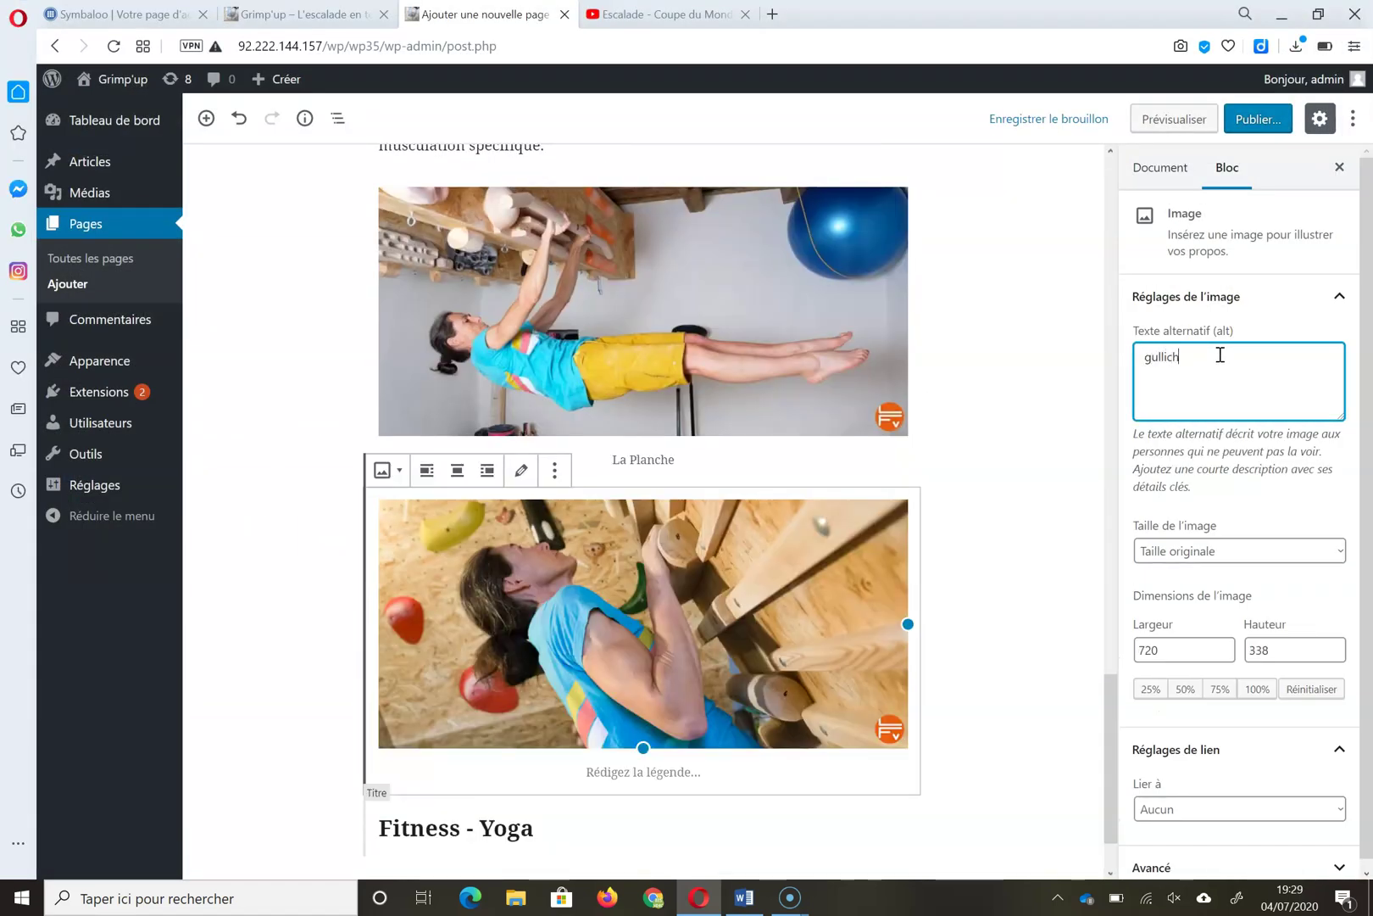
text(le pan)
click(648, 772)
text(L'indispensable)
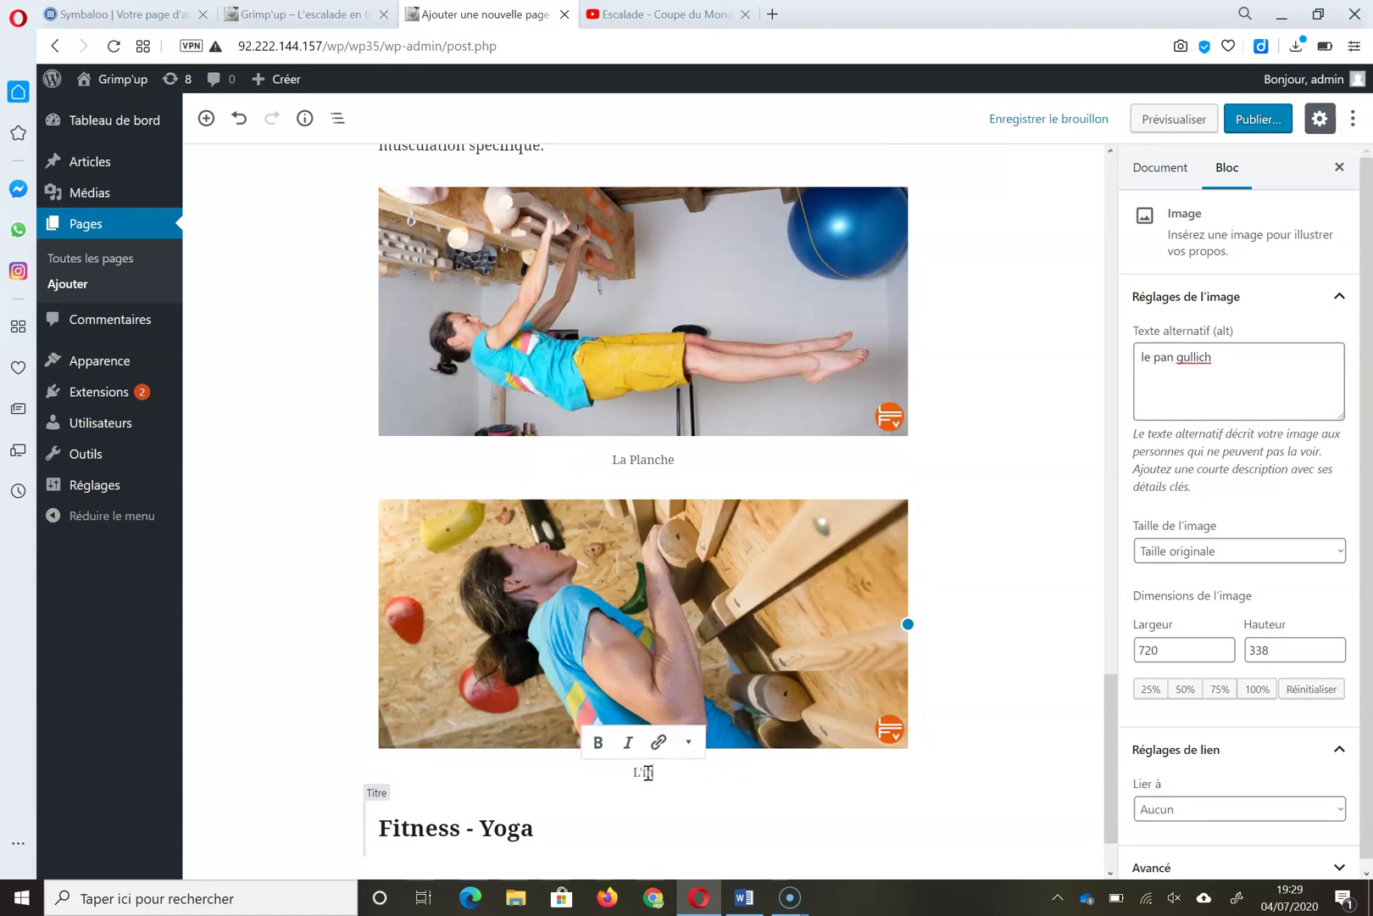
text( pan gullich)
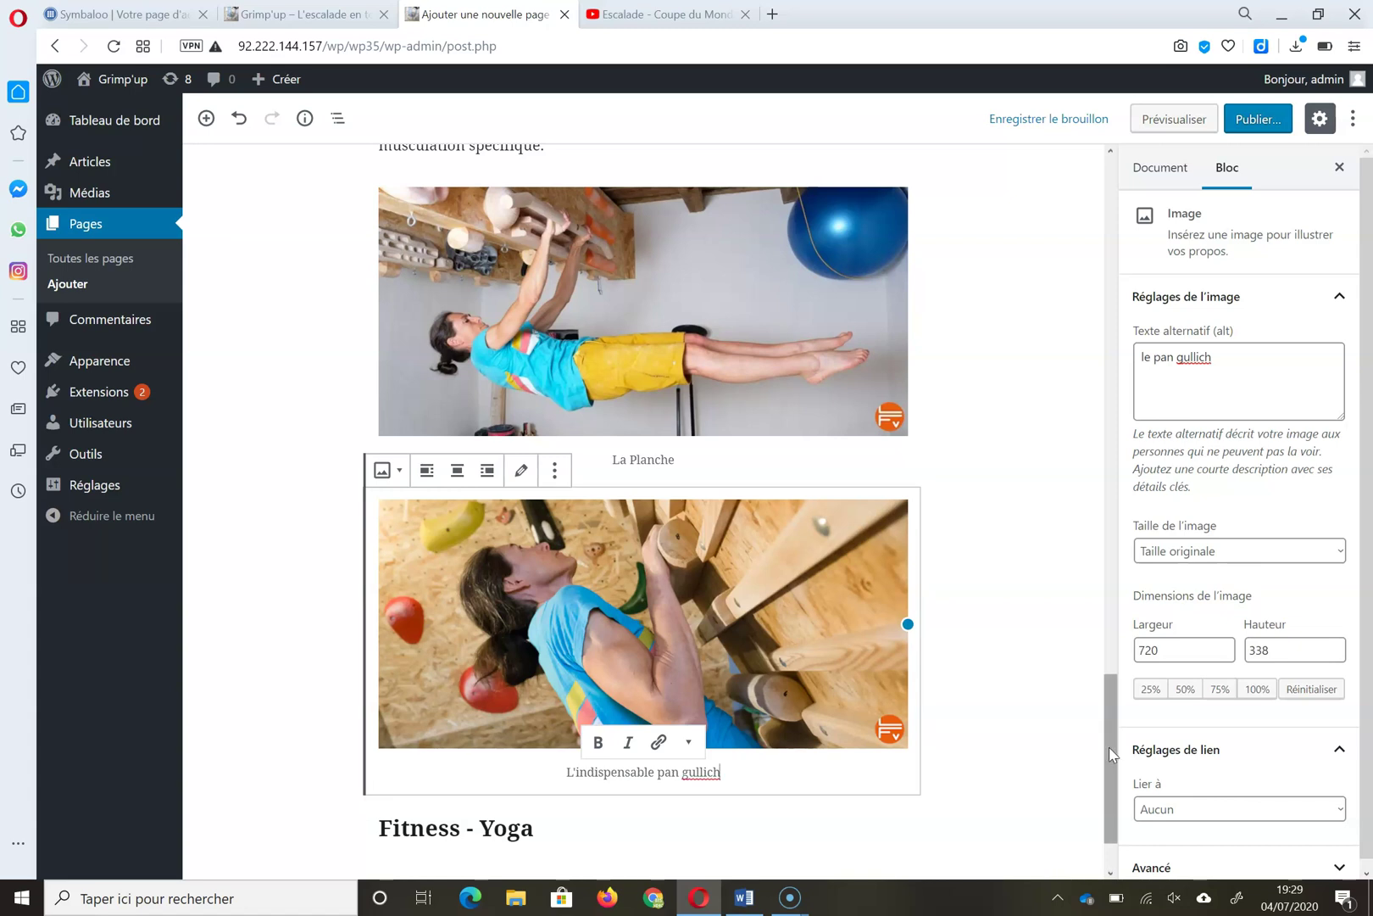
Publish the page "Les salles en détail" and confirm the publication
scroll(1112, 755, down, 1)
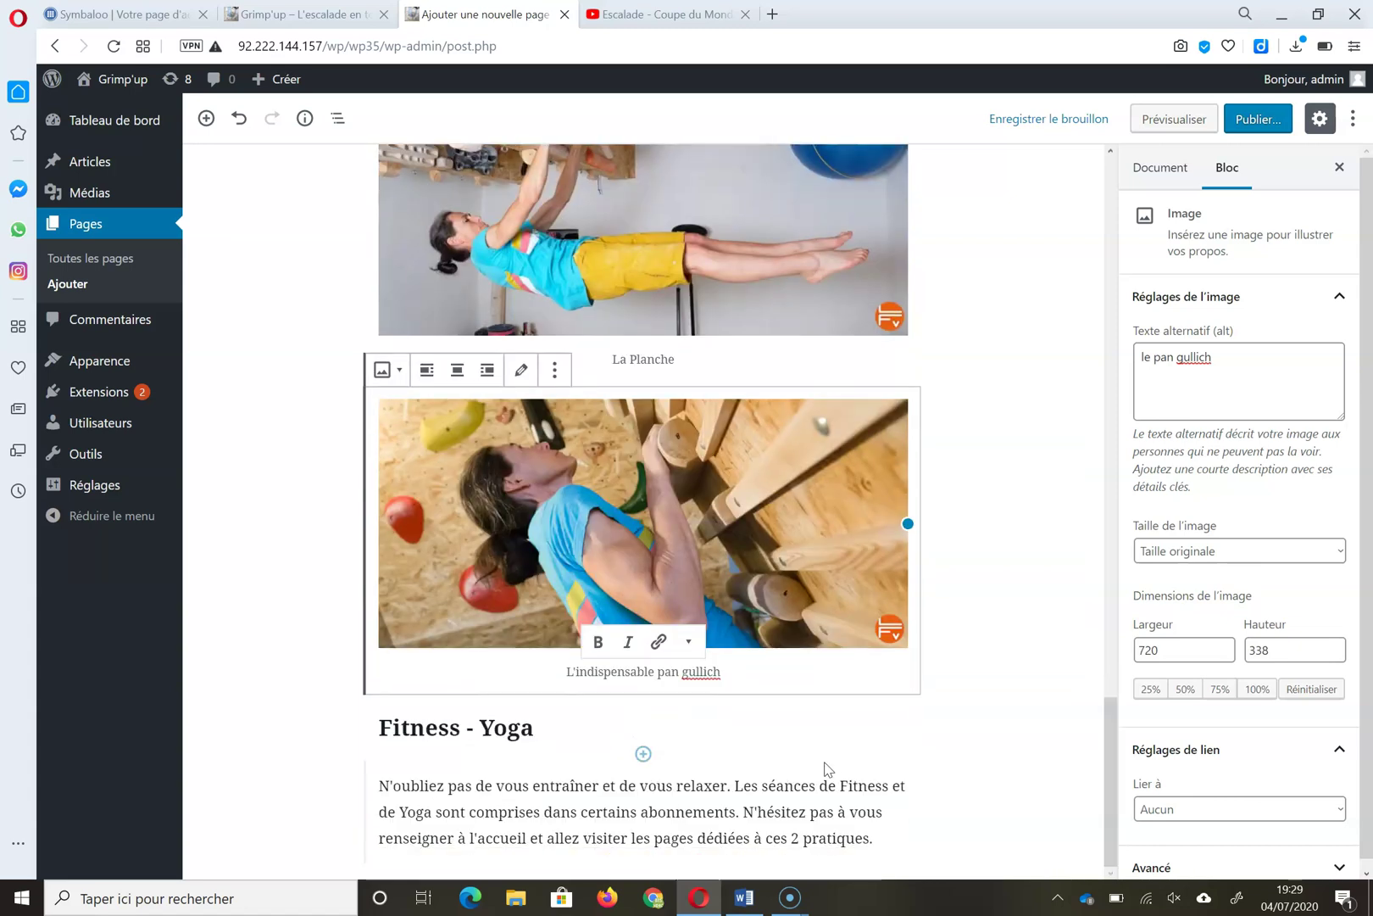
click(1272, 121)
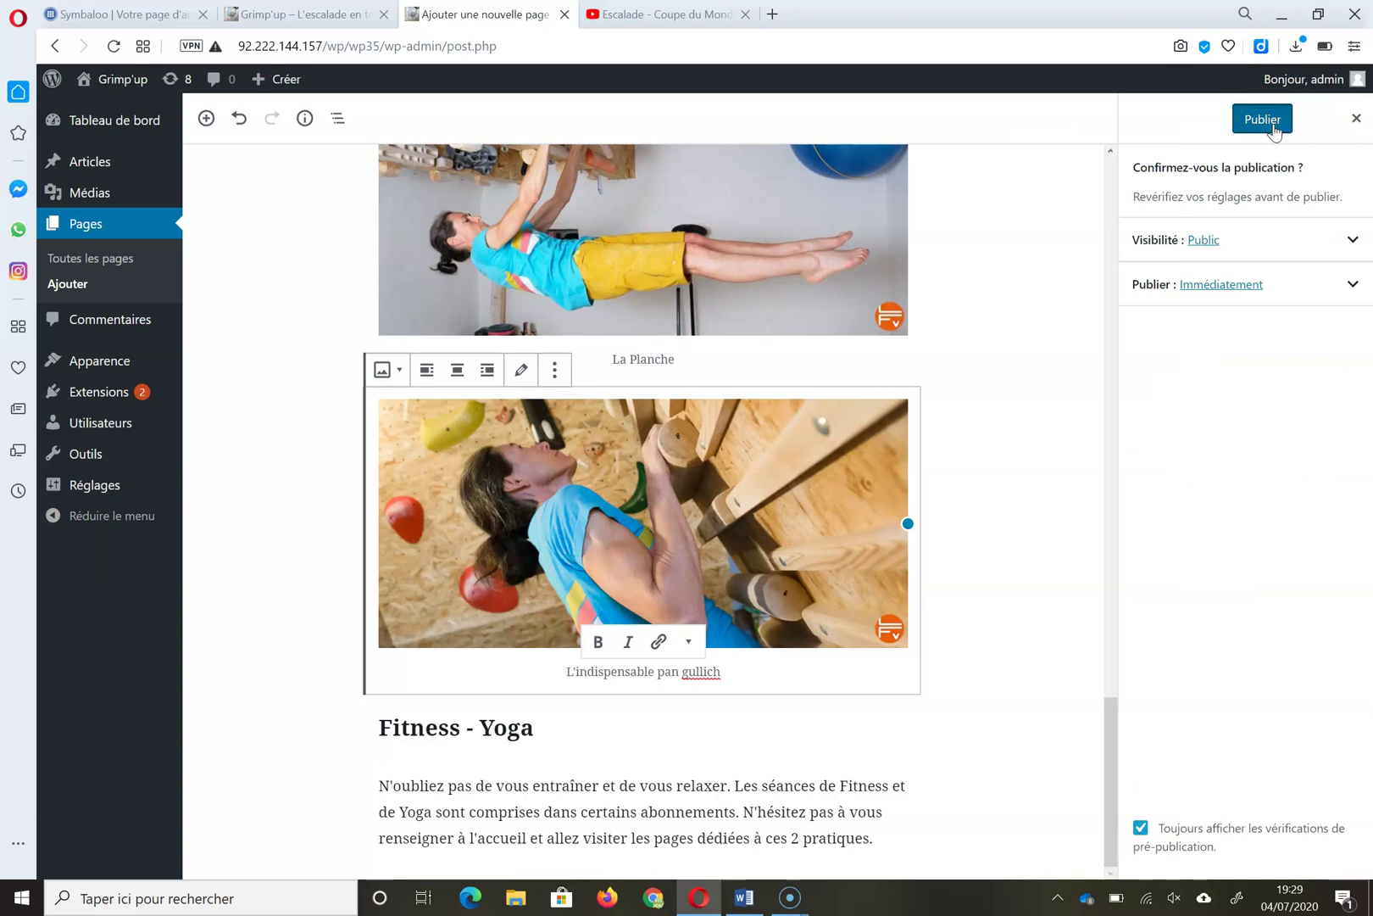
click(1274, 127)
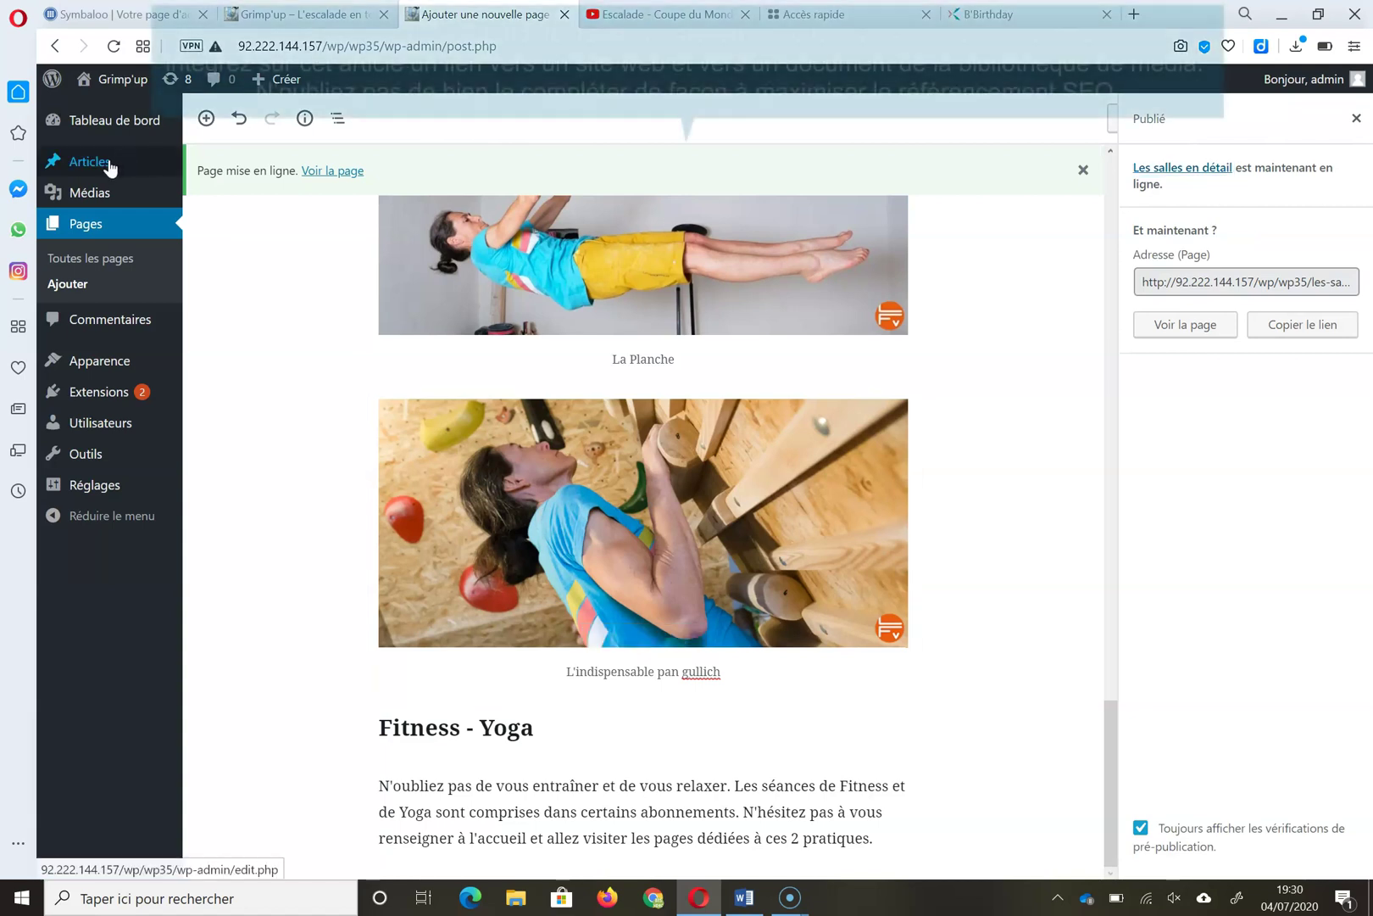
Create a new article titled "Grimp'Birthday"
click(108, 161)
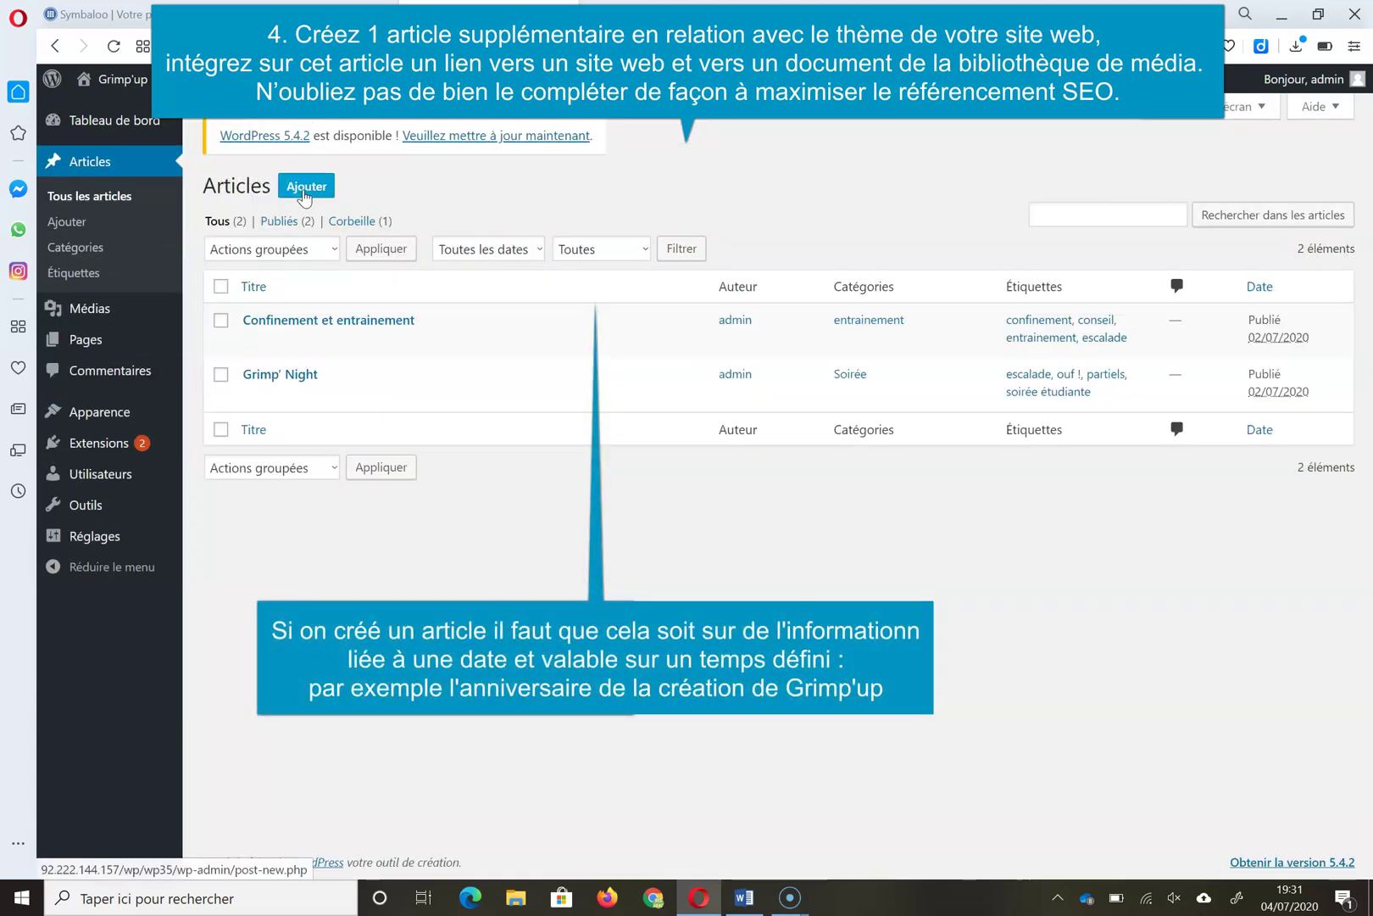
click(305, 187)
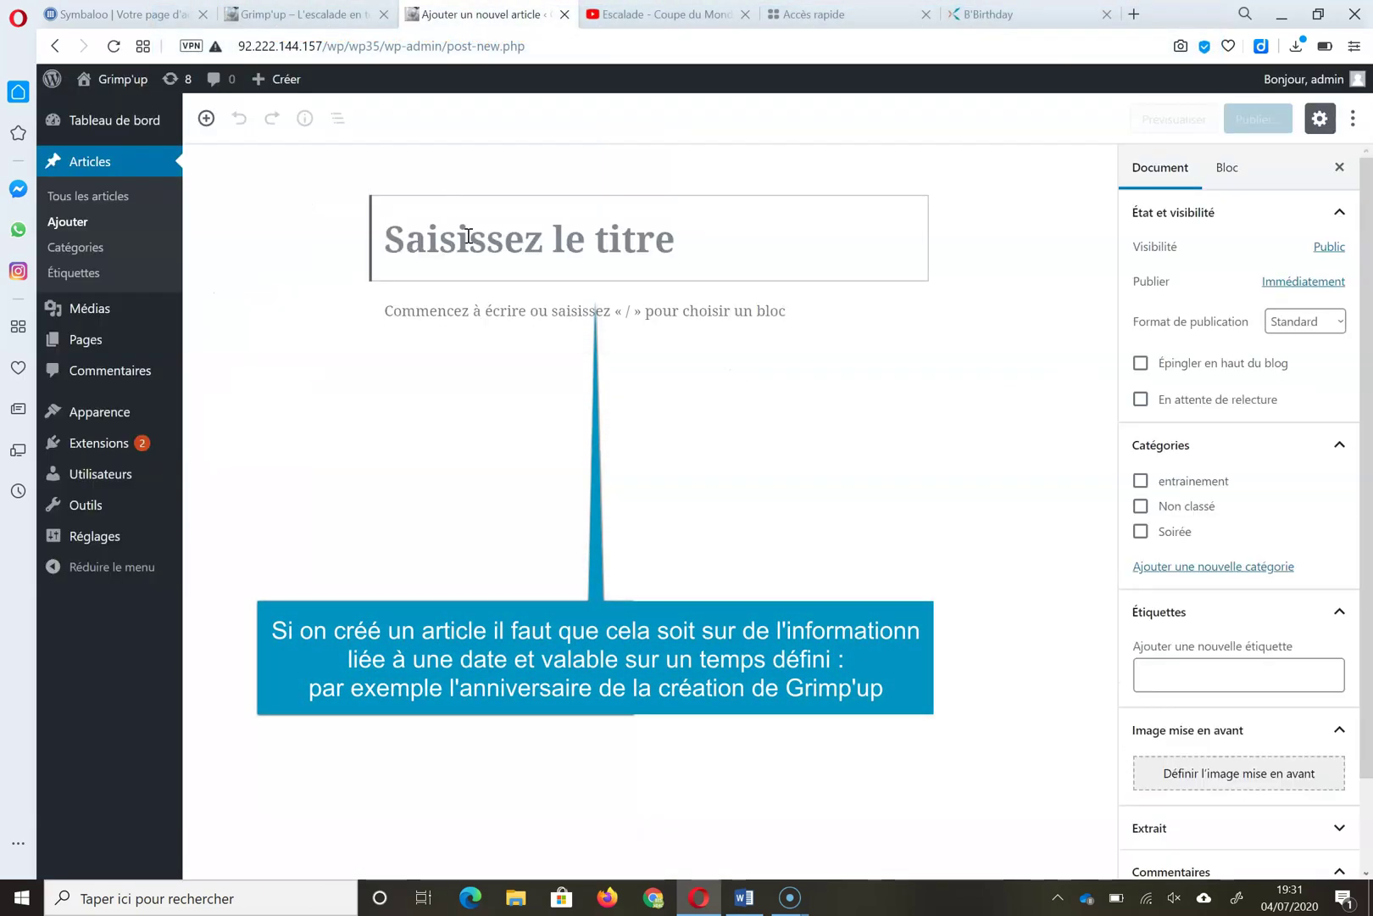
text(Grimp'Birthday)
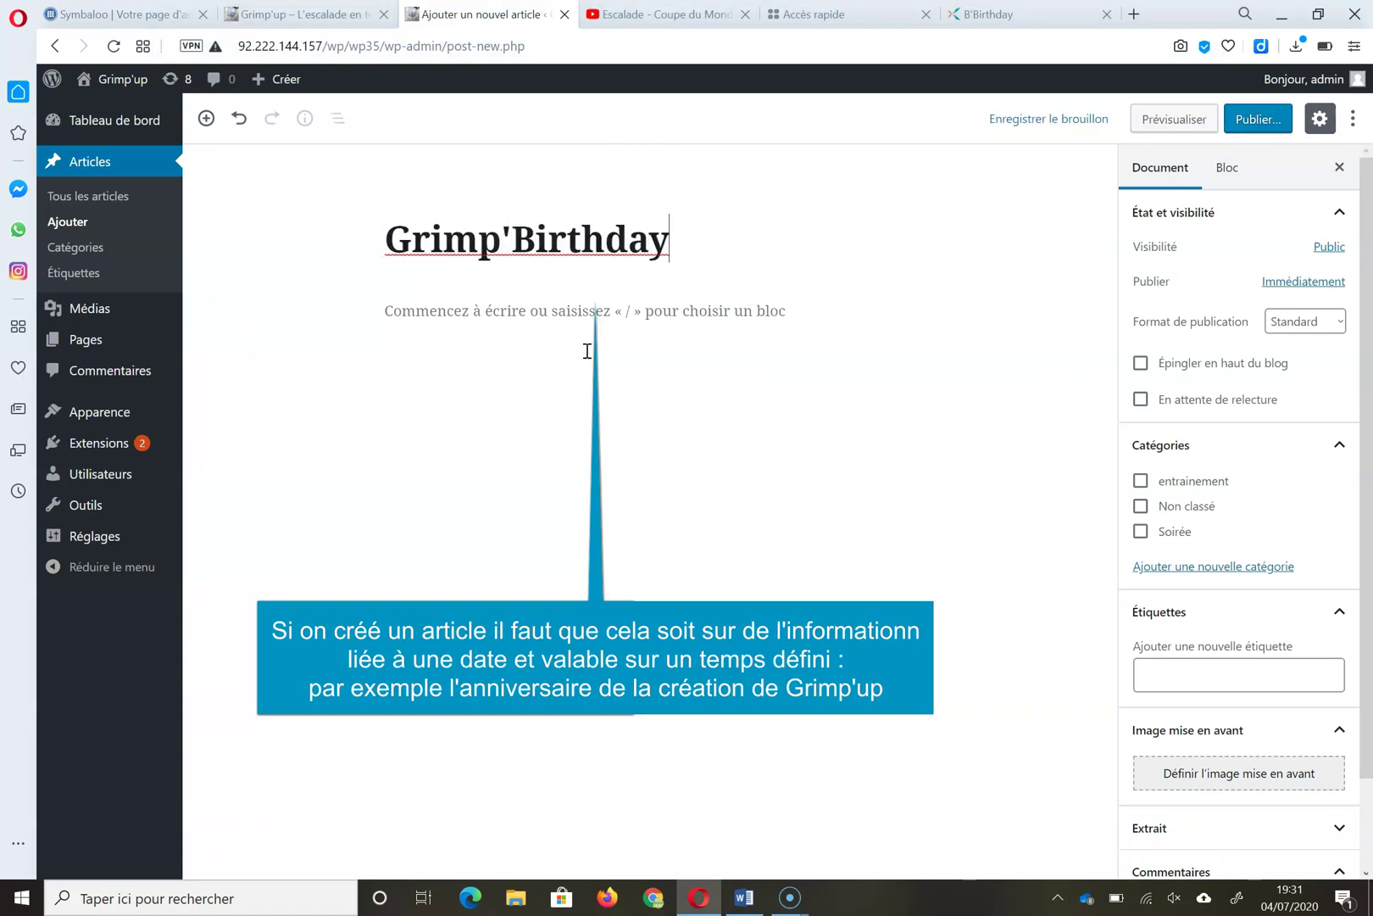
Write the first paragraph: "Venez fêter avec nous l'anniversaire de la création de votre salle d'escalae. PLEINS de cadeaux et de surprises."
click(681, 311)
text(Venez féter avec nous l'anniversaire de la création de v)
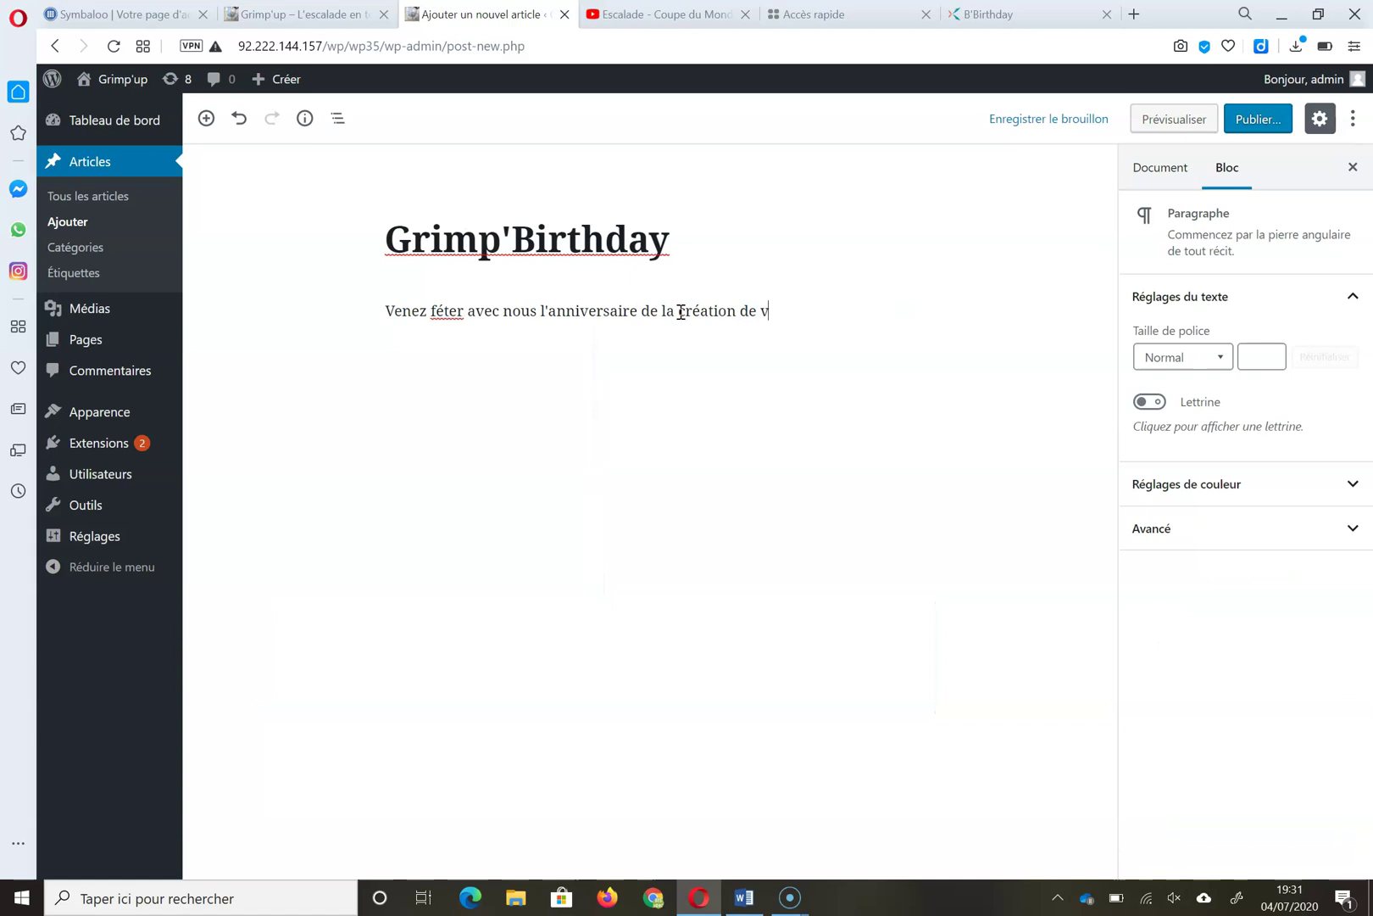
text(otre salle d'escalae. PLEINS de cadeaux et de surprises)
right_click(447, 312)
click(491, 414)
click(650, 337)
text(.)
Add a second paragraph reading "ENTREE GRATUITE pour l'occasion ! VENEZ NOMBREUX et NOMBREUSES"
key(Return)
text(ENT)
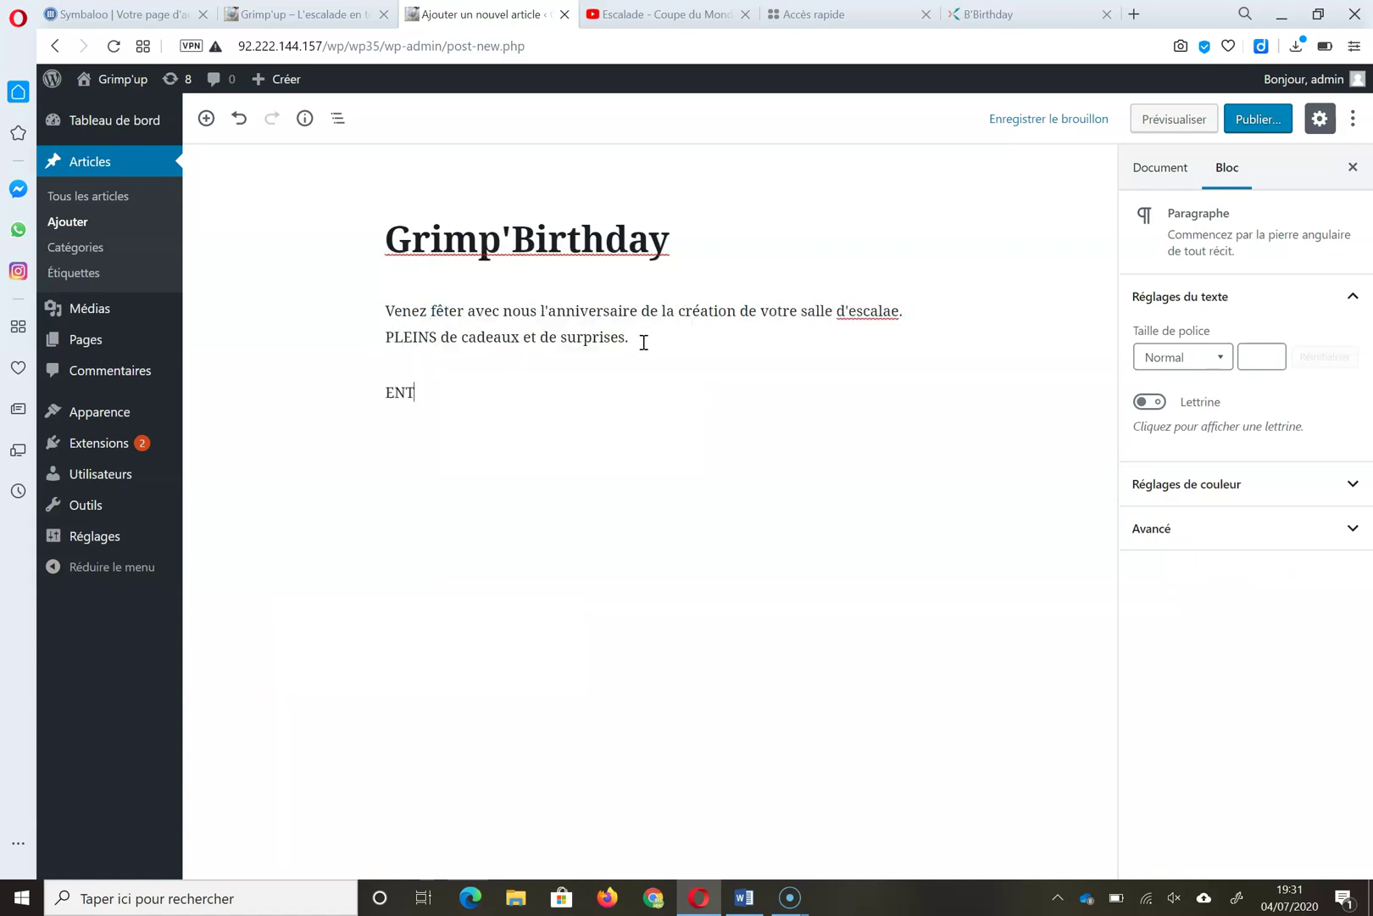
text(REE GRATUITE pour l'occasion ! VENEZ NOM)
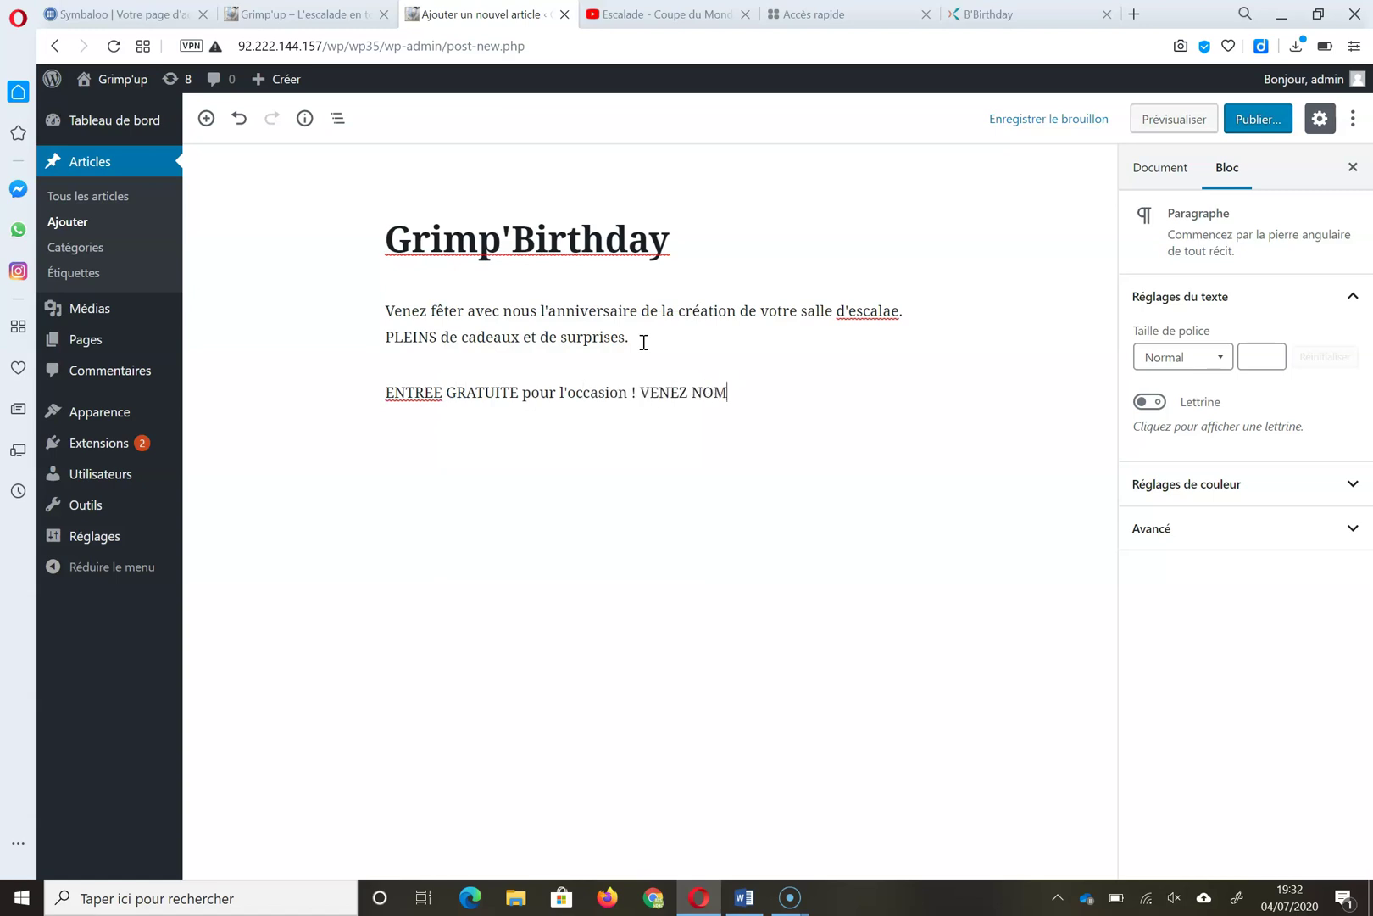
text(BREUX et NOMBREU)
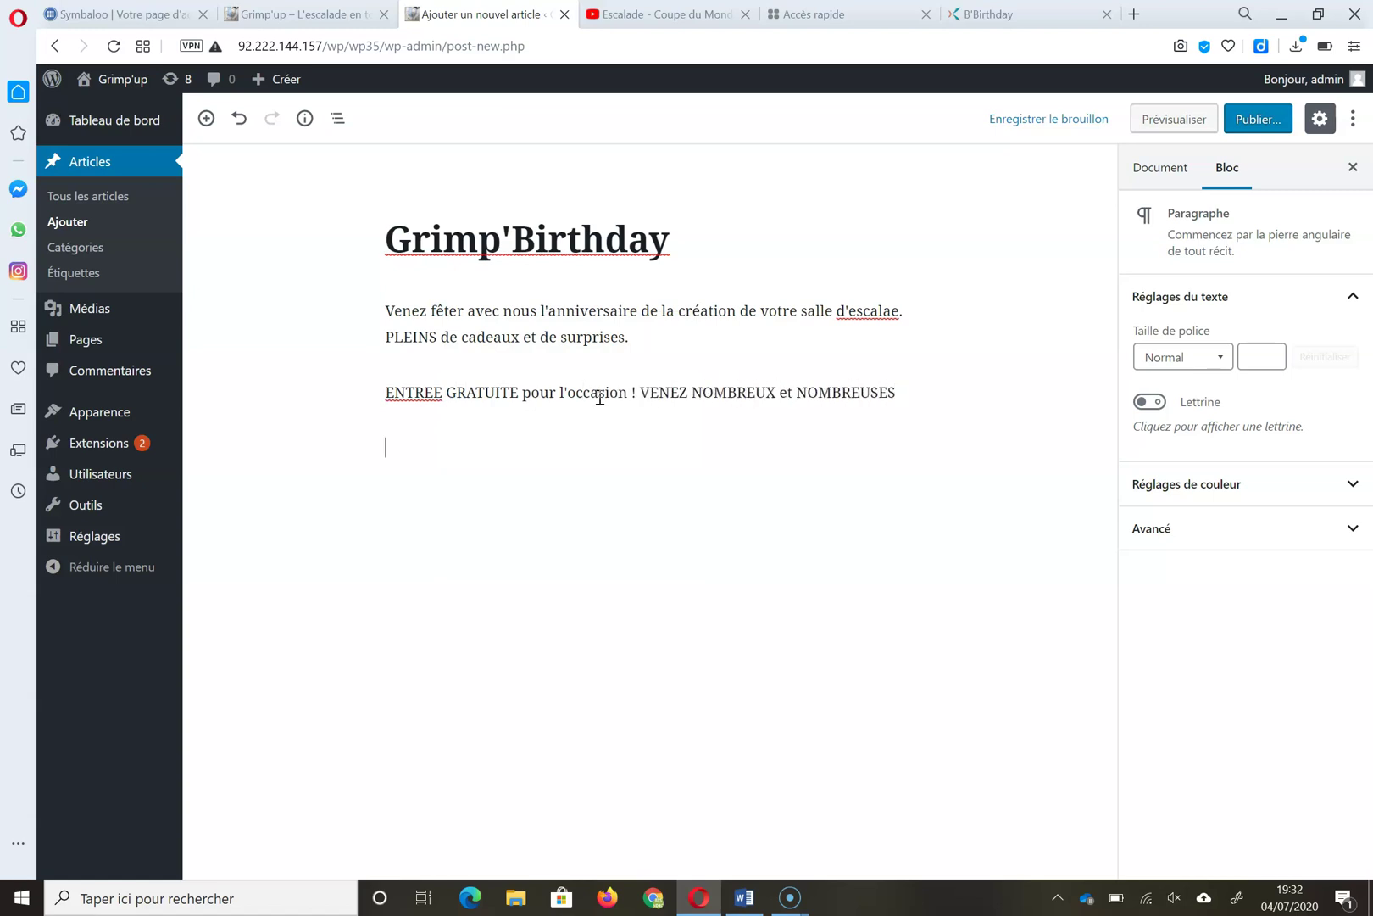
text(SES)
key(Return)
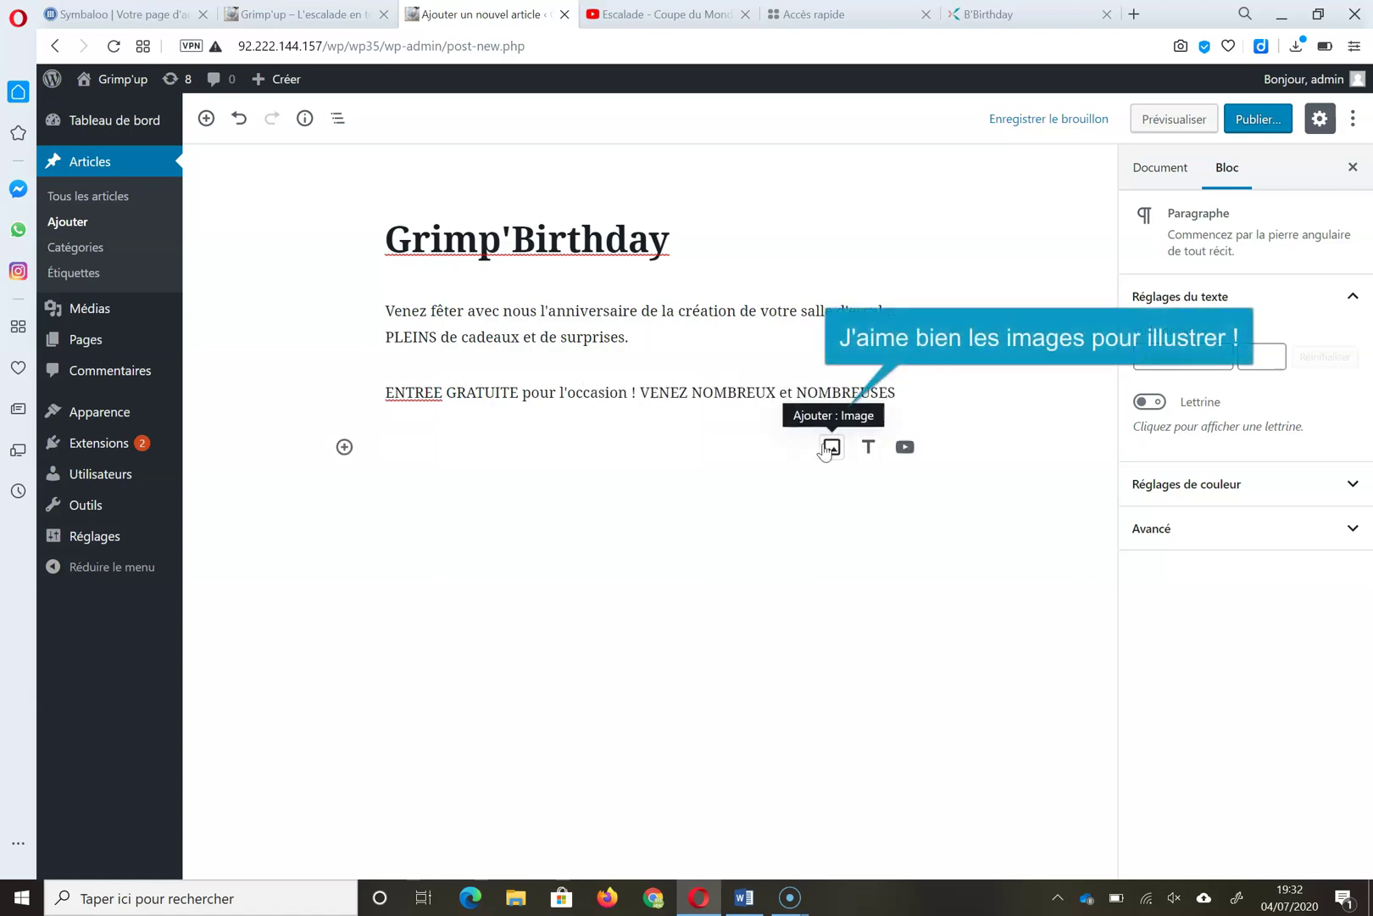
Insert an image block below the two paragraphs and upload 2ans.jpg
click(827, 448)
click(577, 552)
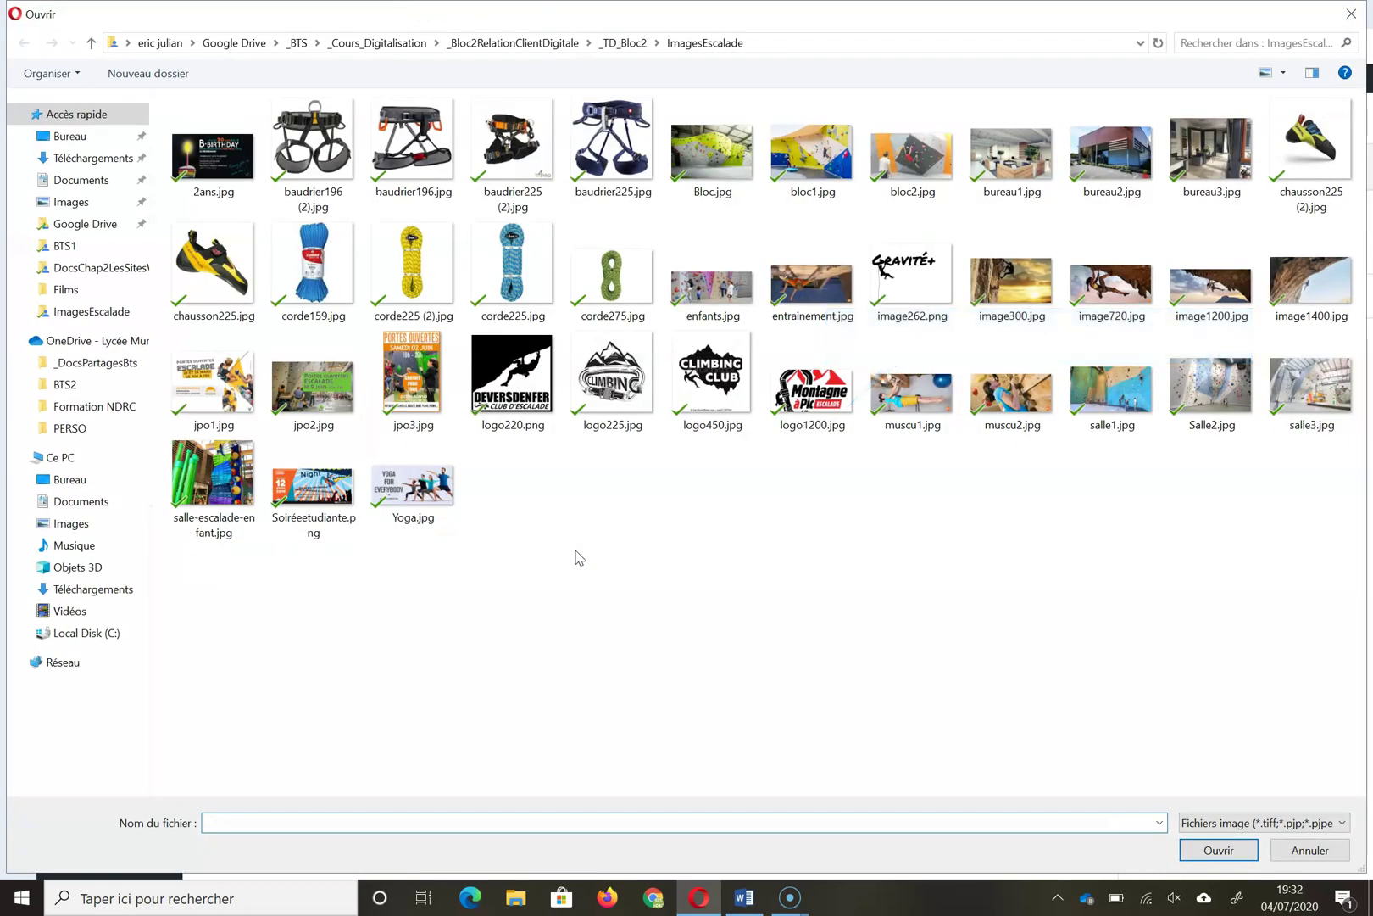
double_click(213, 161)
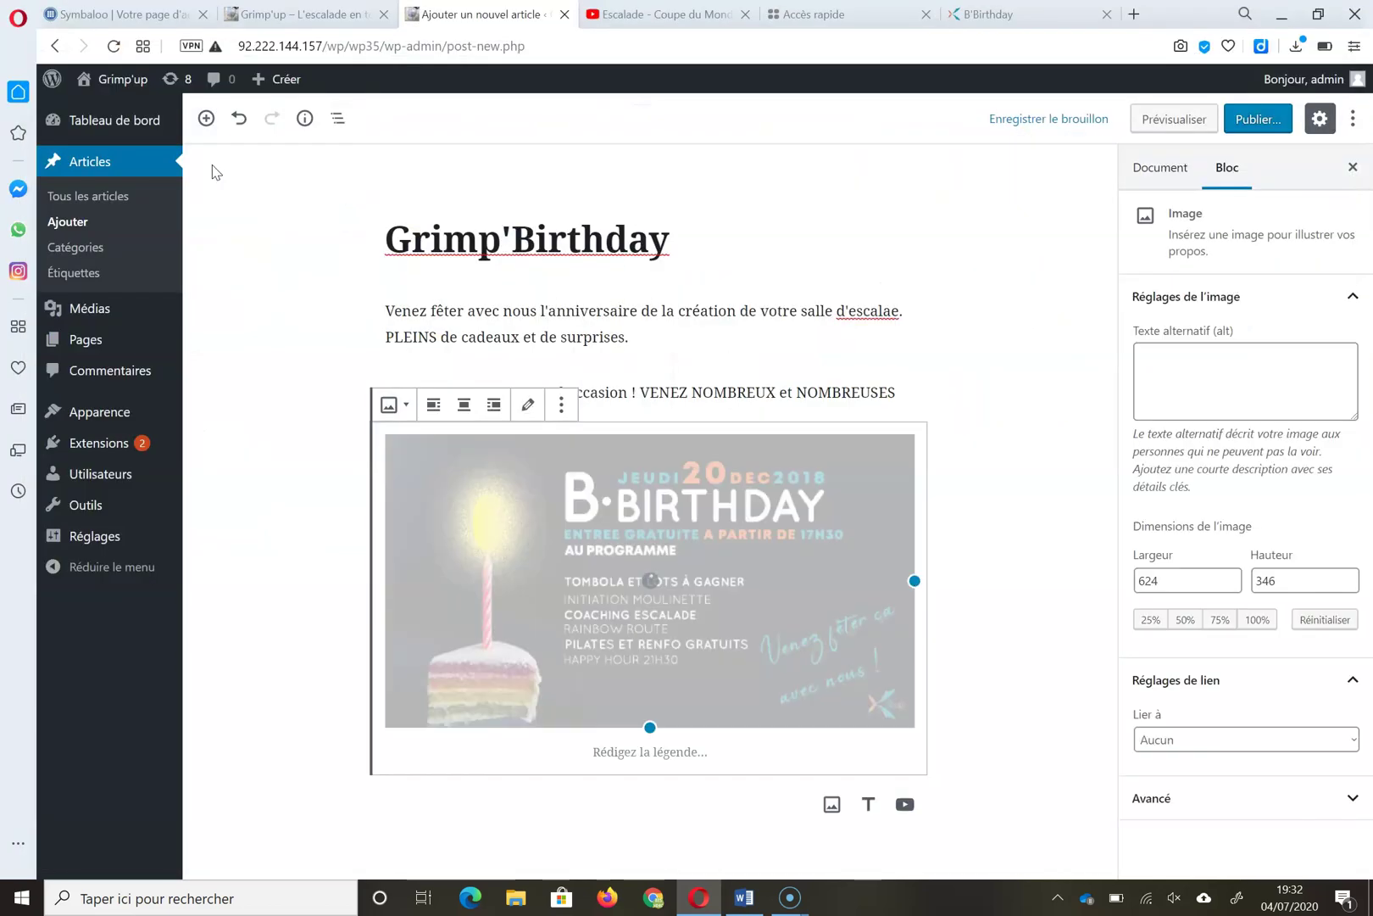
Caption the birthday image "Anniversaire 2 ans" and set its alternative text to "Anniversaire soirée"
click(670, 747)
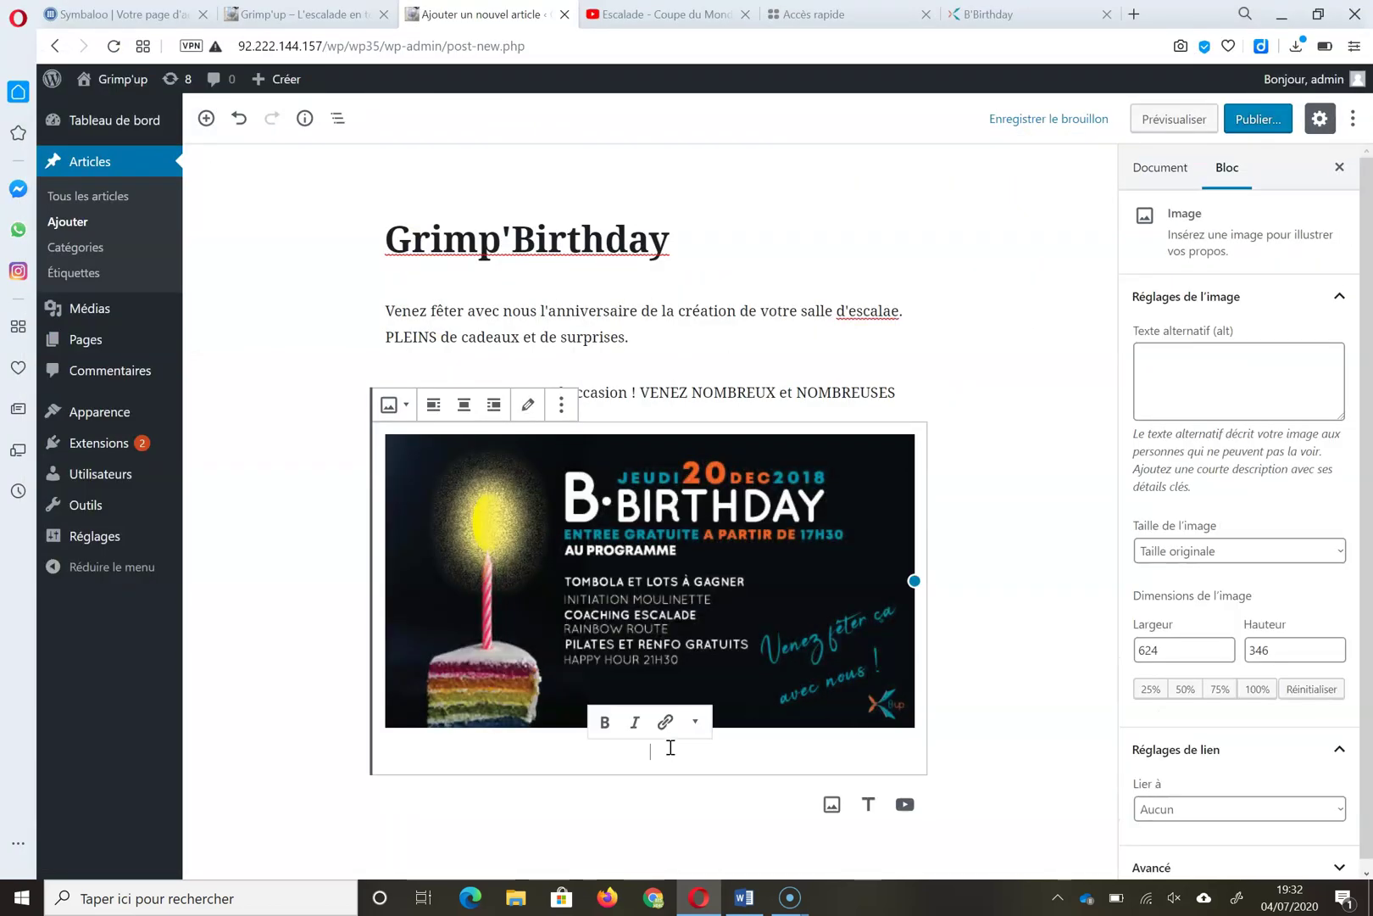
text(Anniversaire 2 ans)
click(1214, 415)
text(Anniversaire soirée)
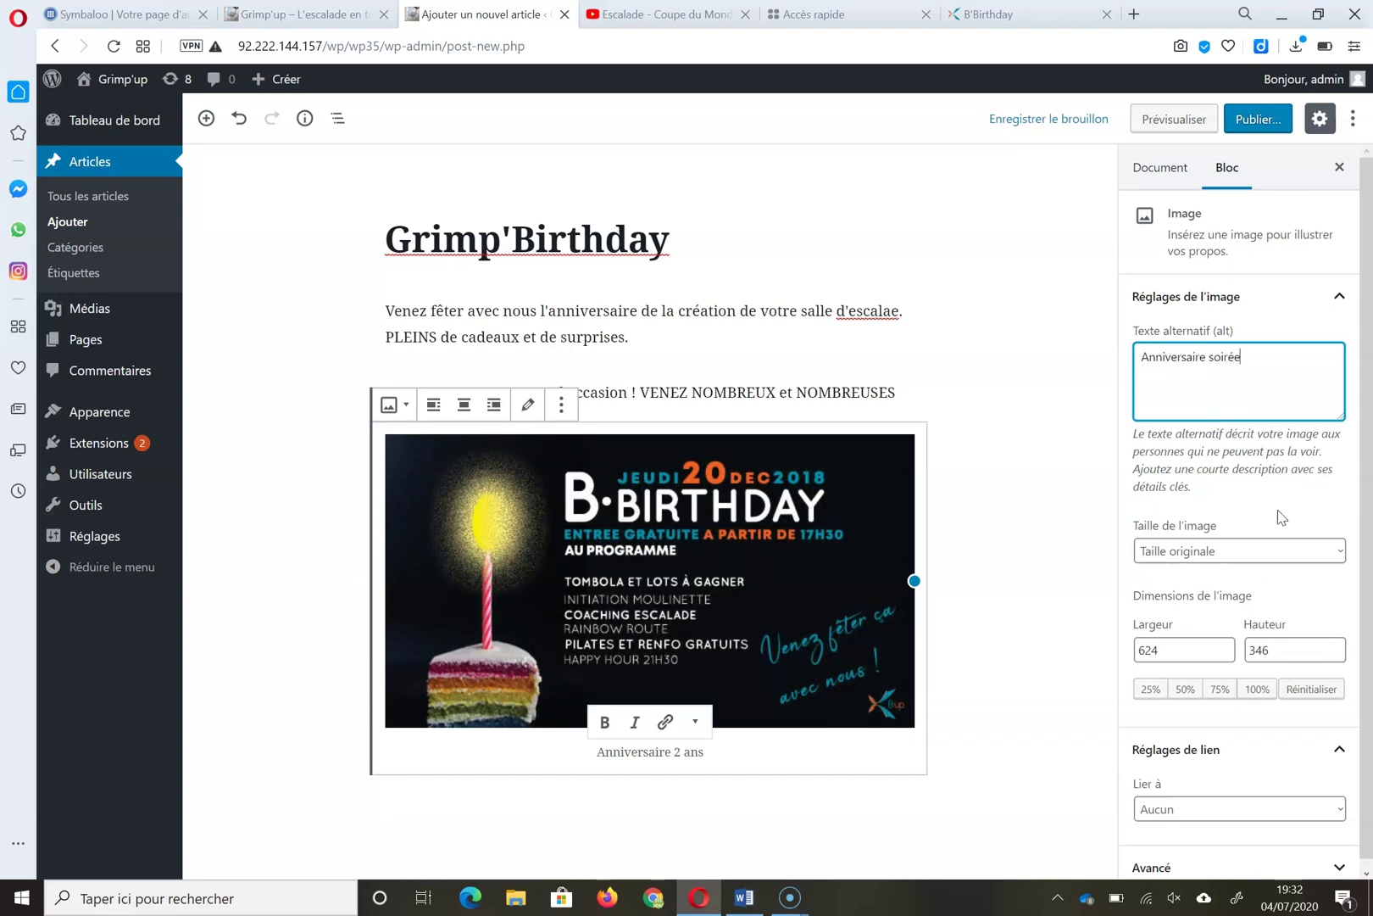
click(1032, 562)
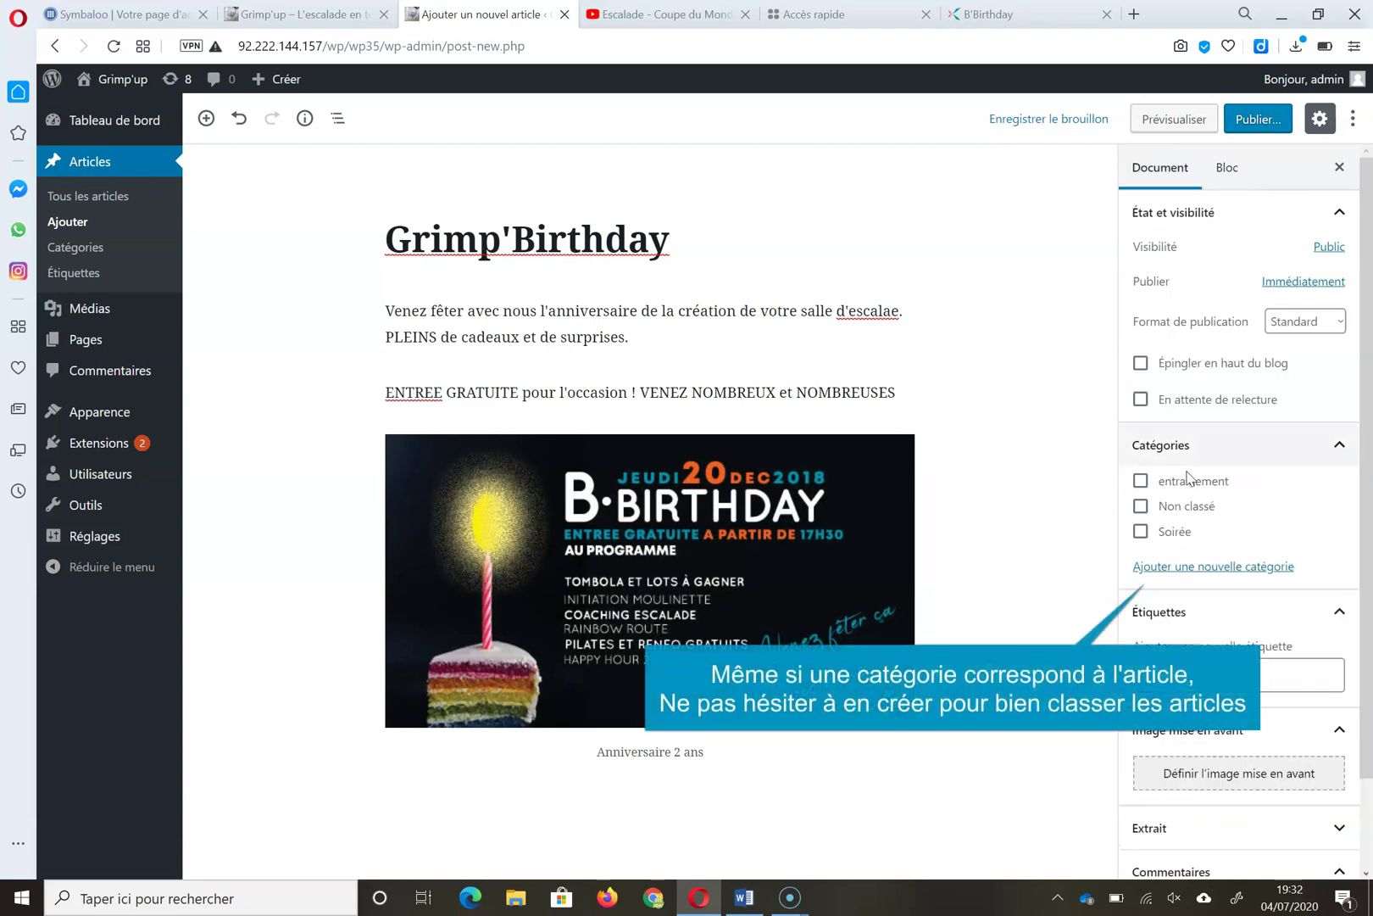
Assign the article to the Soirée category and to a newly created category named "Anniversaire"
click(1198, 567)
click(1188, 626)
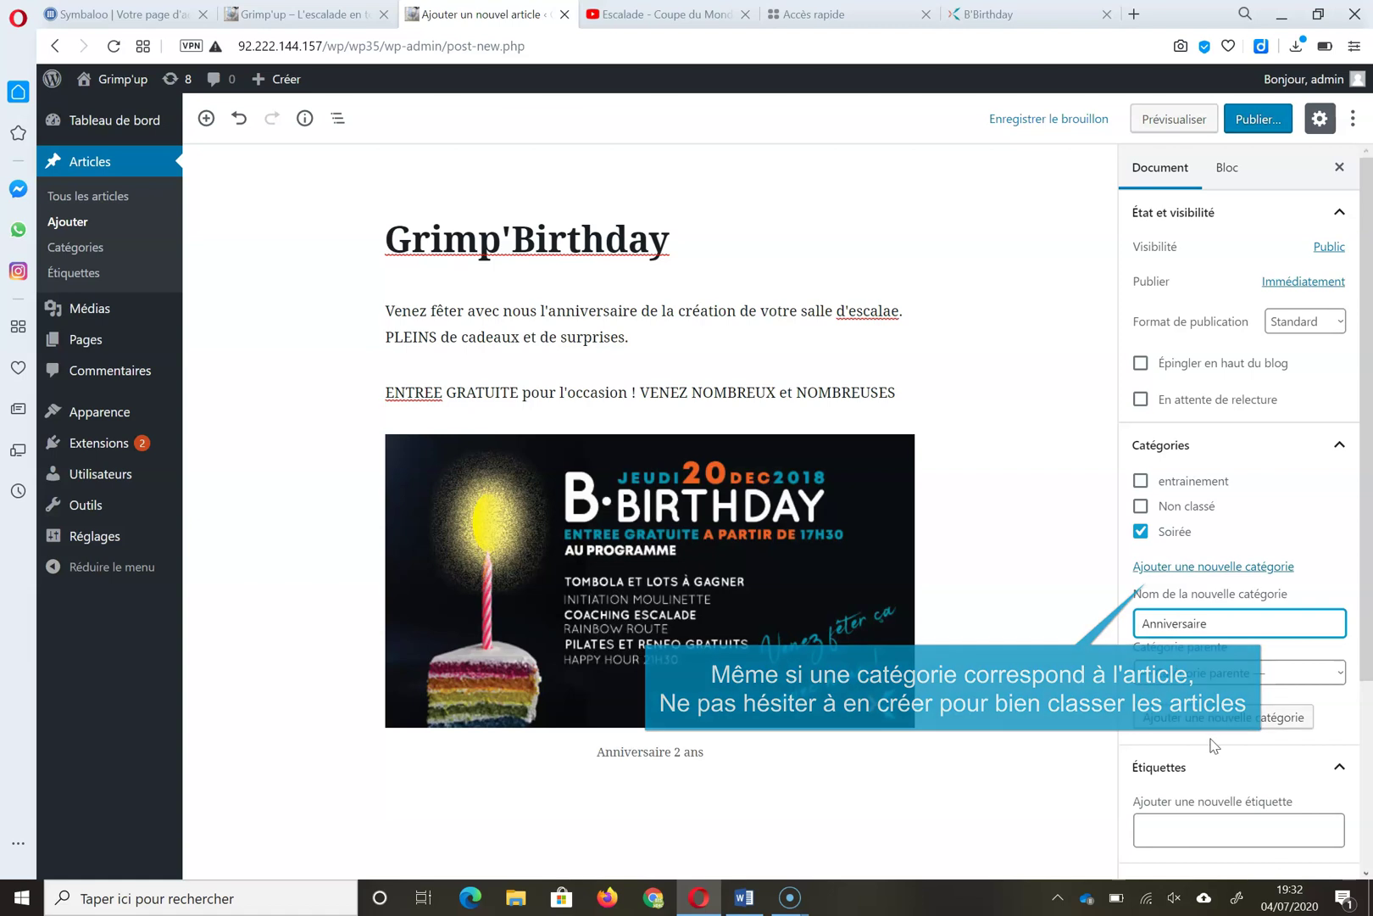
click(1238, 721)
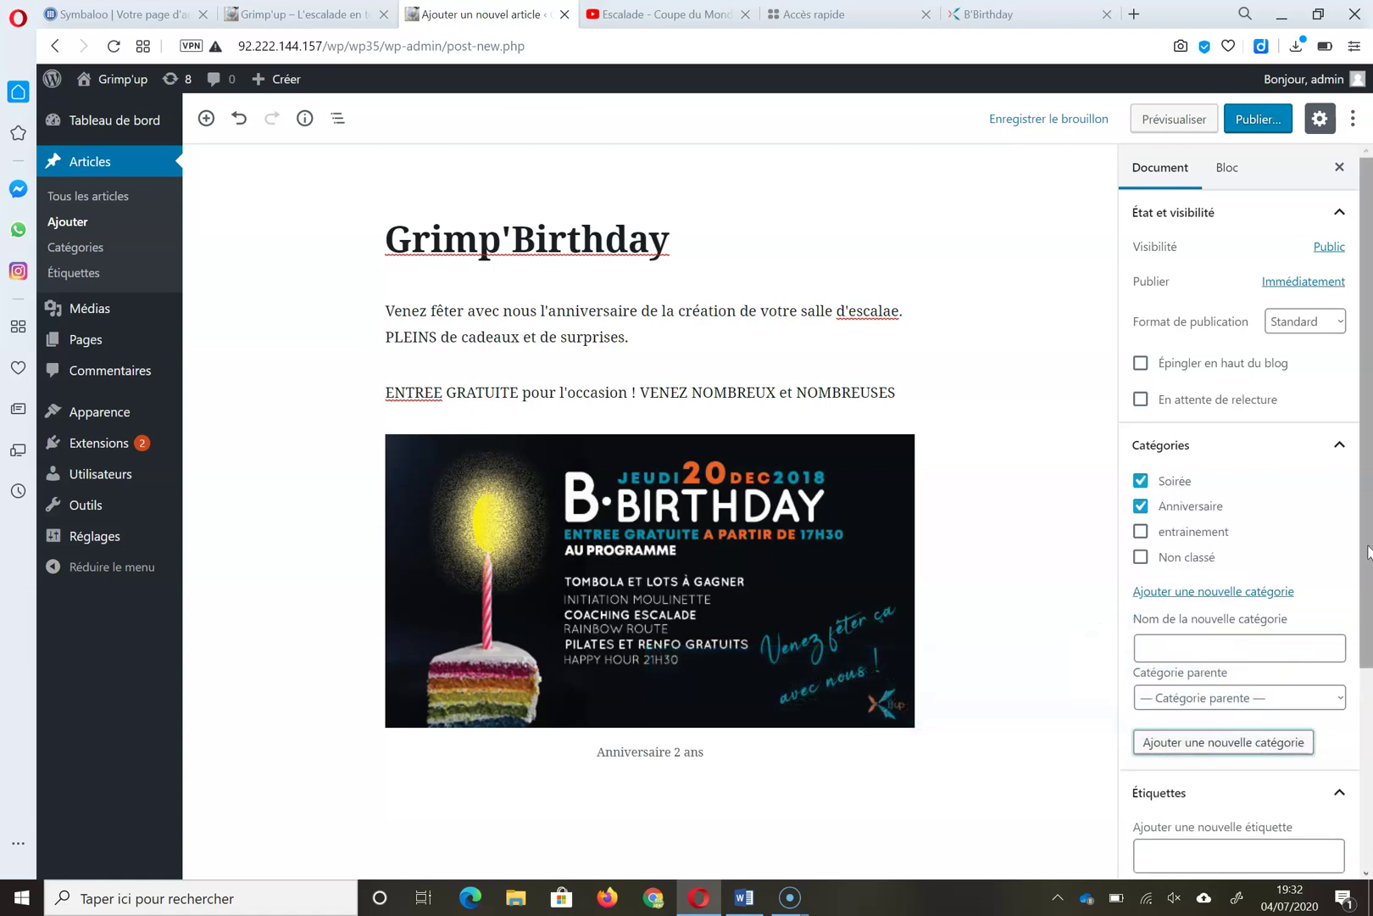
Add the tags escalade, soirée, birthday, anniversaire and gratuit to the article
scroll(1362, 604, down, 3)
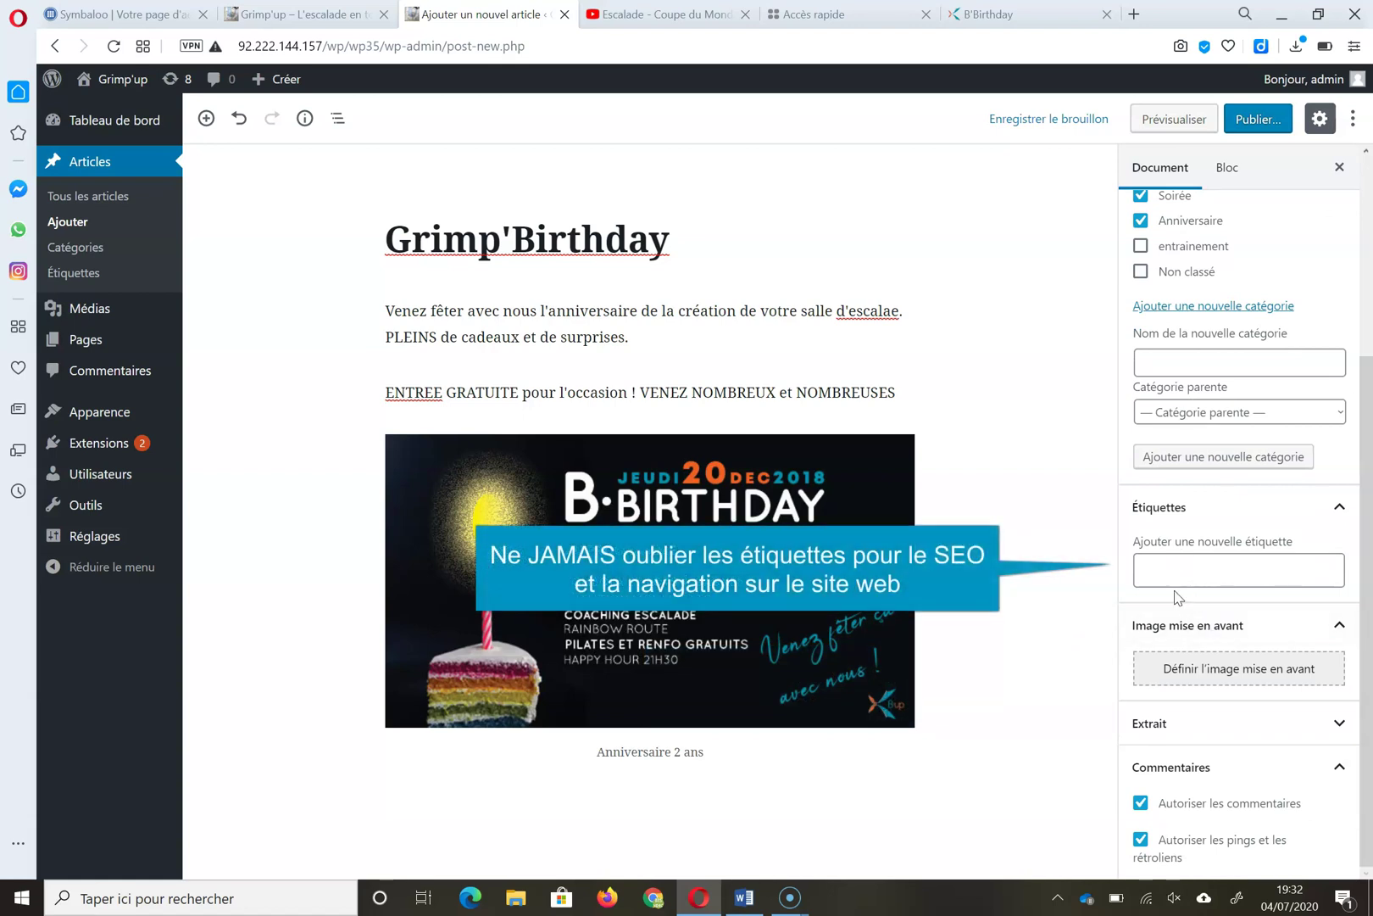
click(1188, 581)
text(escalade)
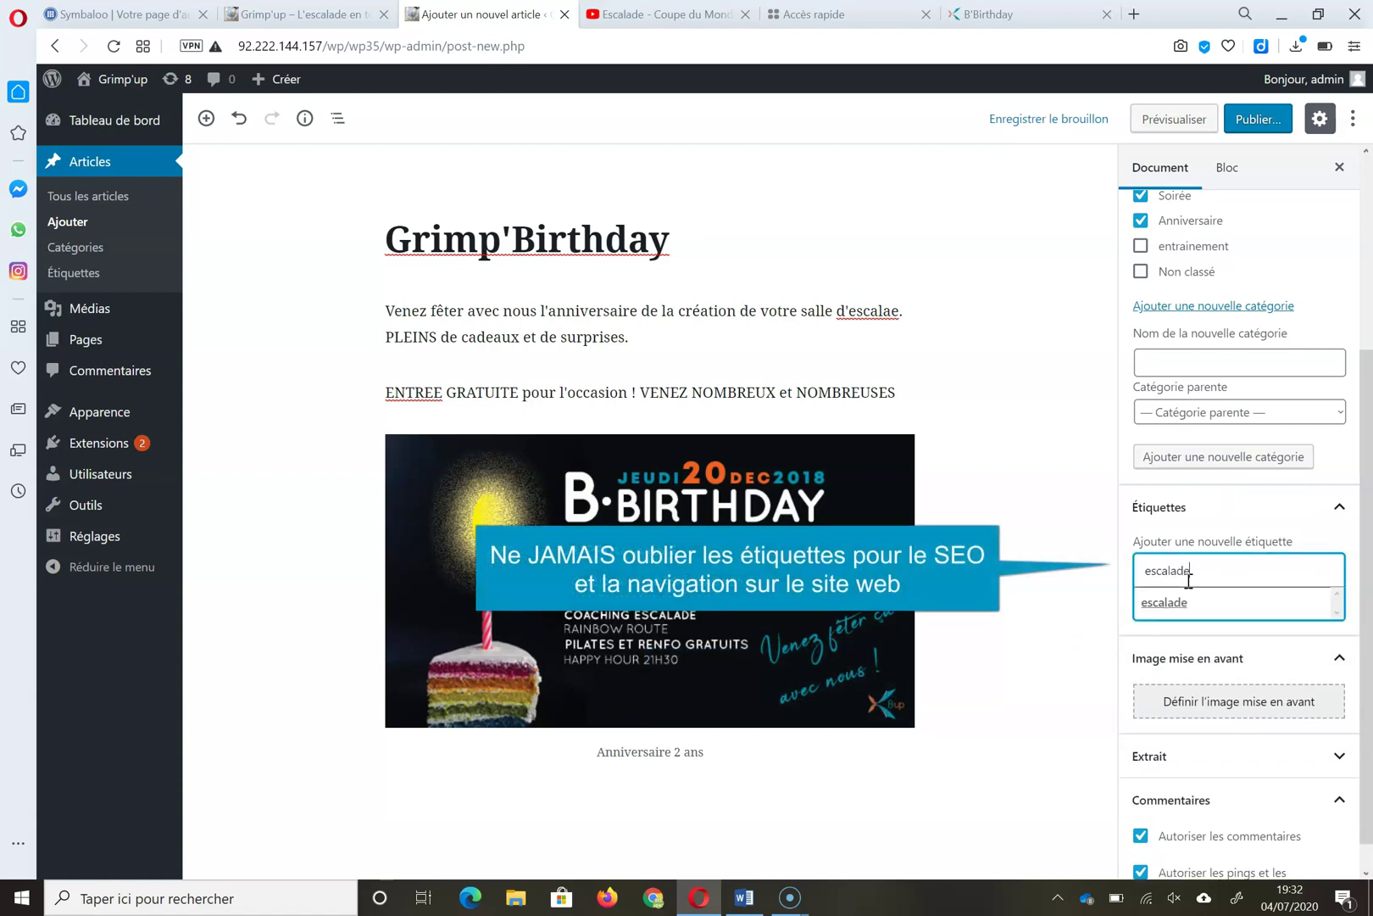
key(Return)
text(soirée)
key(Return)
text(b)
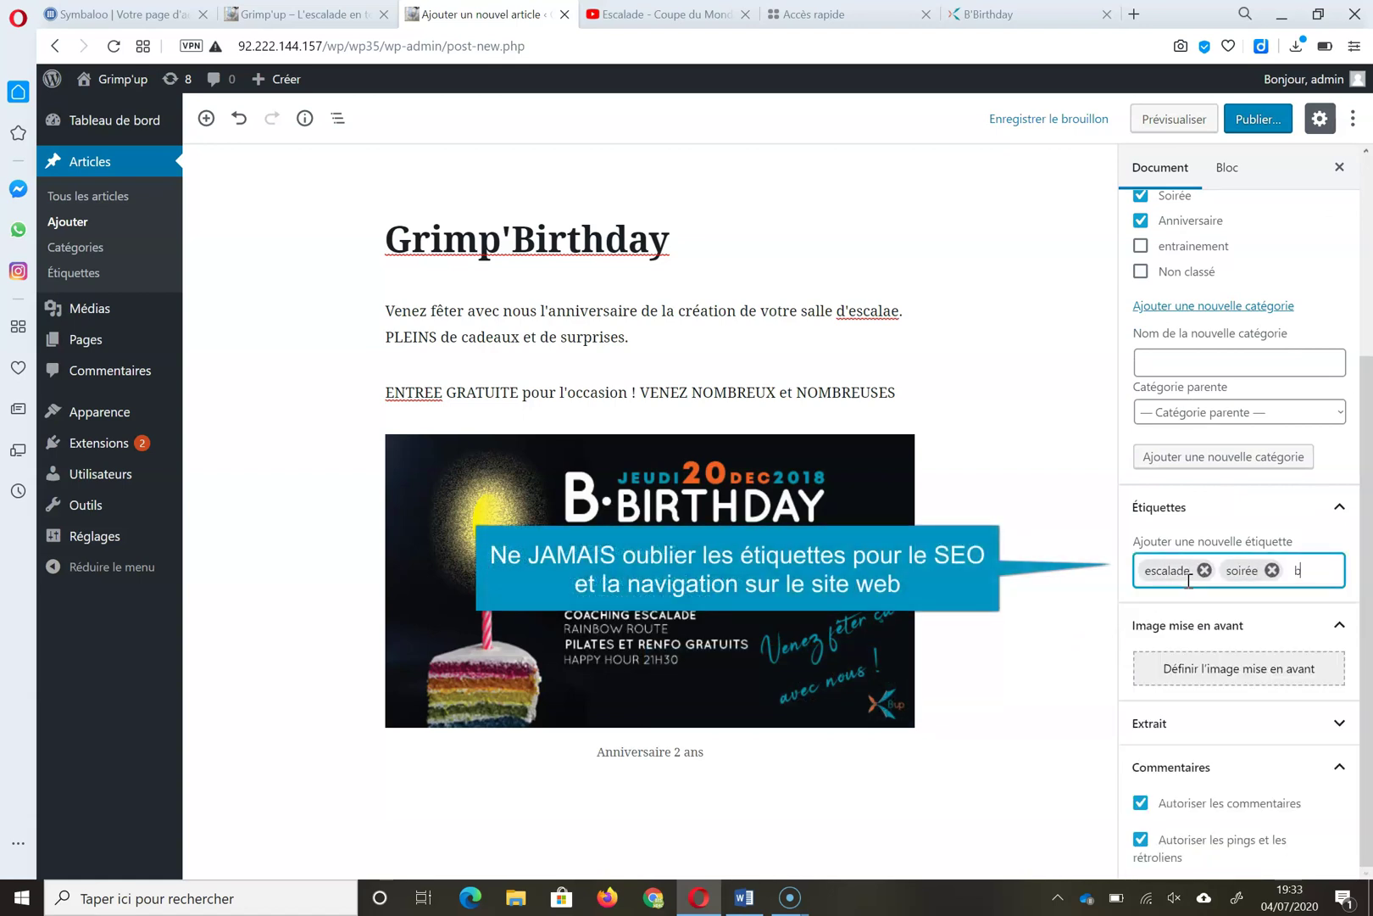
text(irthday)
key(Return)
text(annivers)
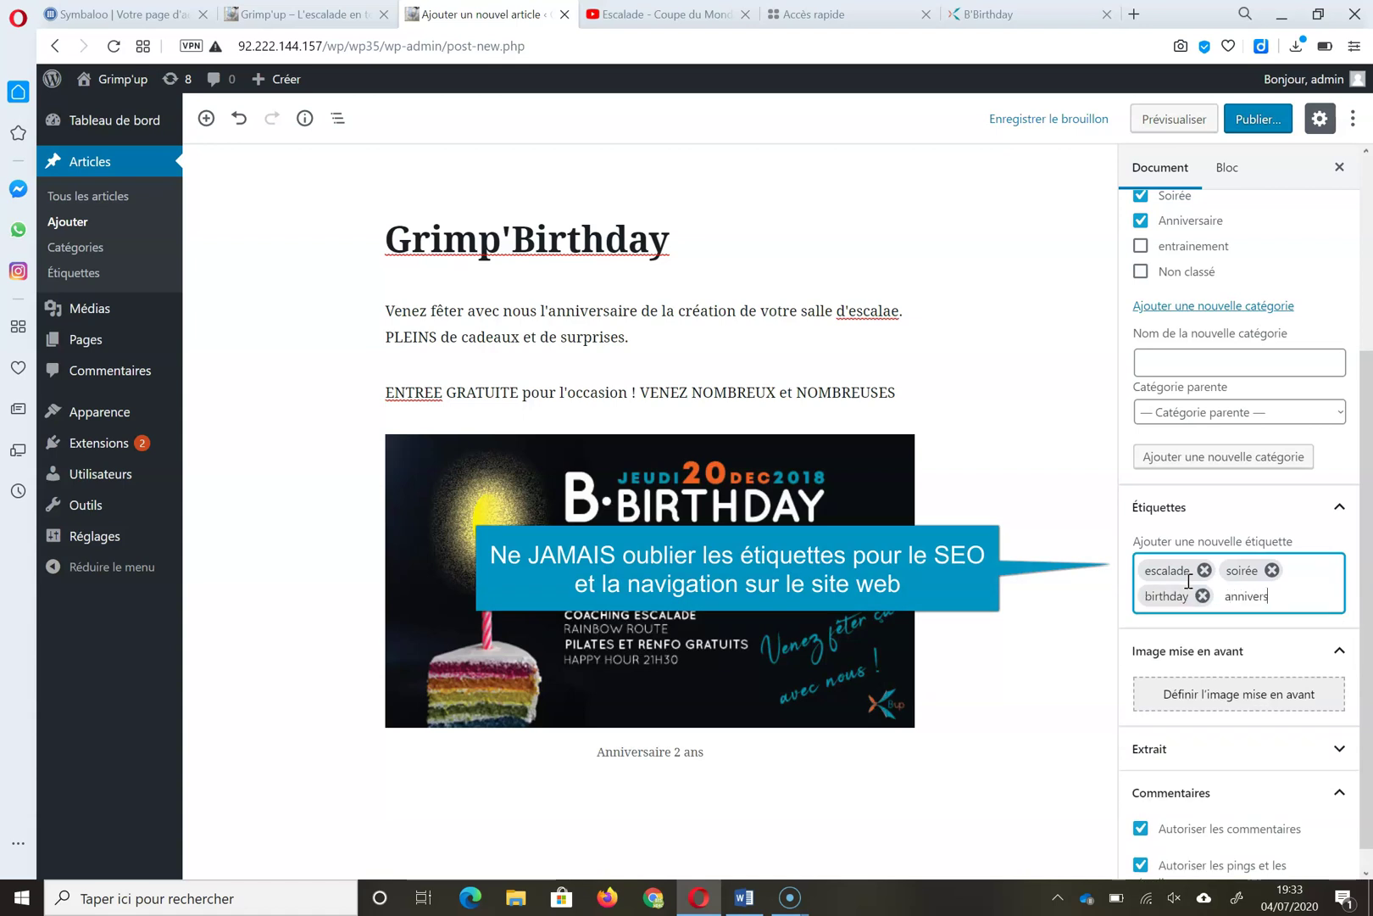
text(aire)
key(Return)
text(gratuit)
key(Return)
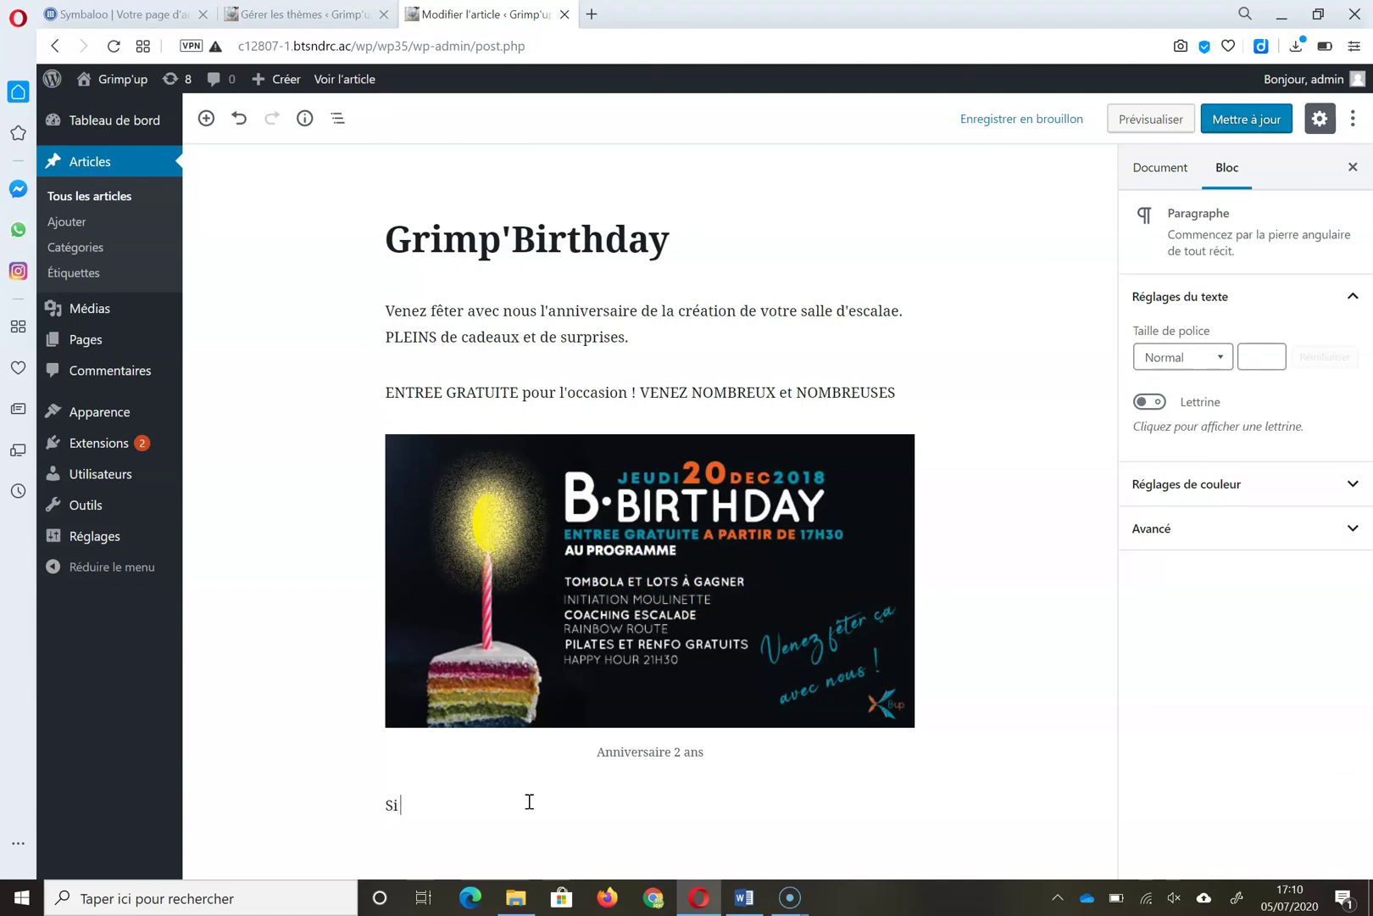
Below the image, add "Si vous voulez inviter vos amis et faire de la publicité à cette soirée, vous pouvez télécharger le document Pdf pour affichage."
text(vous voulez inviter vos amis et faire de la publicité à)
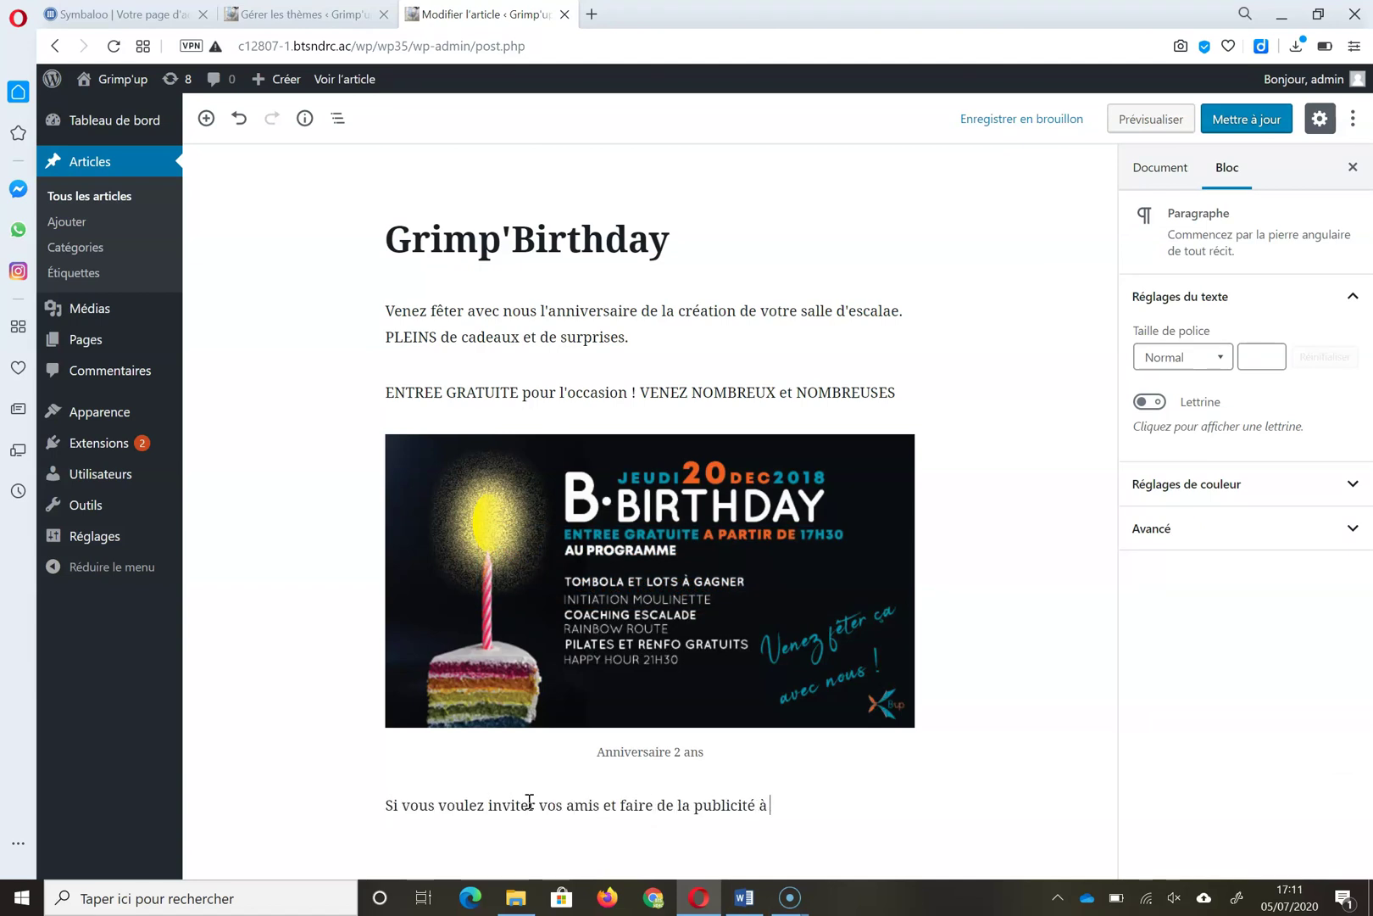
text( cette soirée, vous pouvez télécharger le document Pdf pour affichage.)
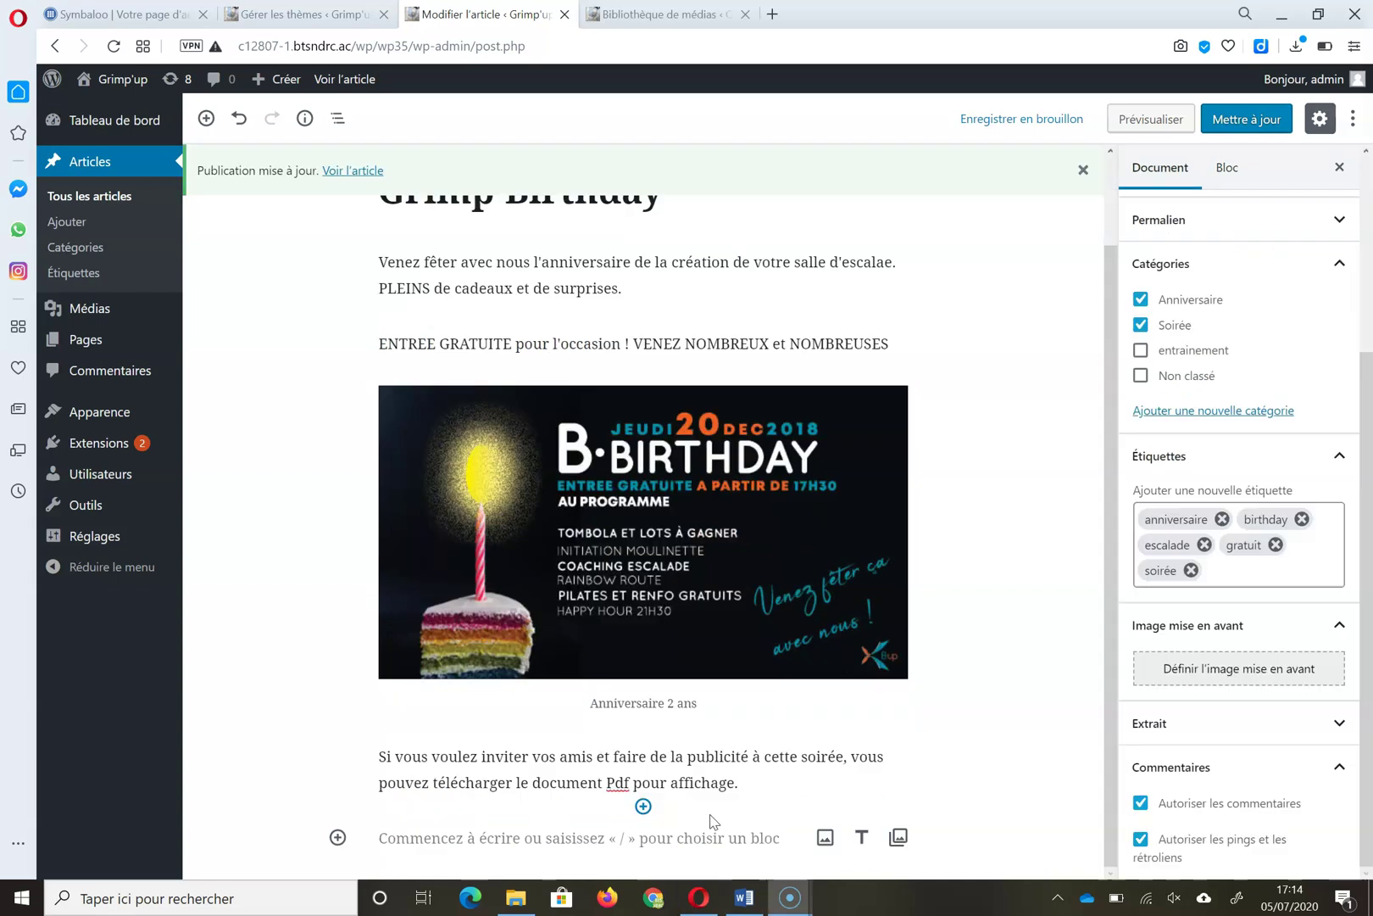
click(711, 820)
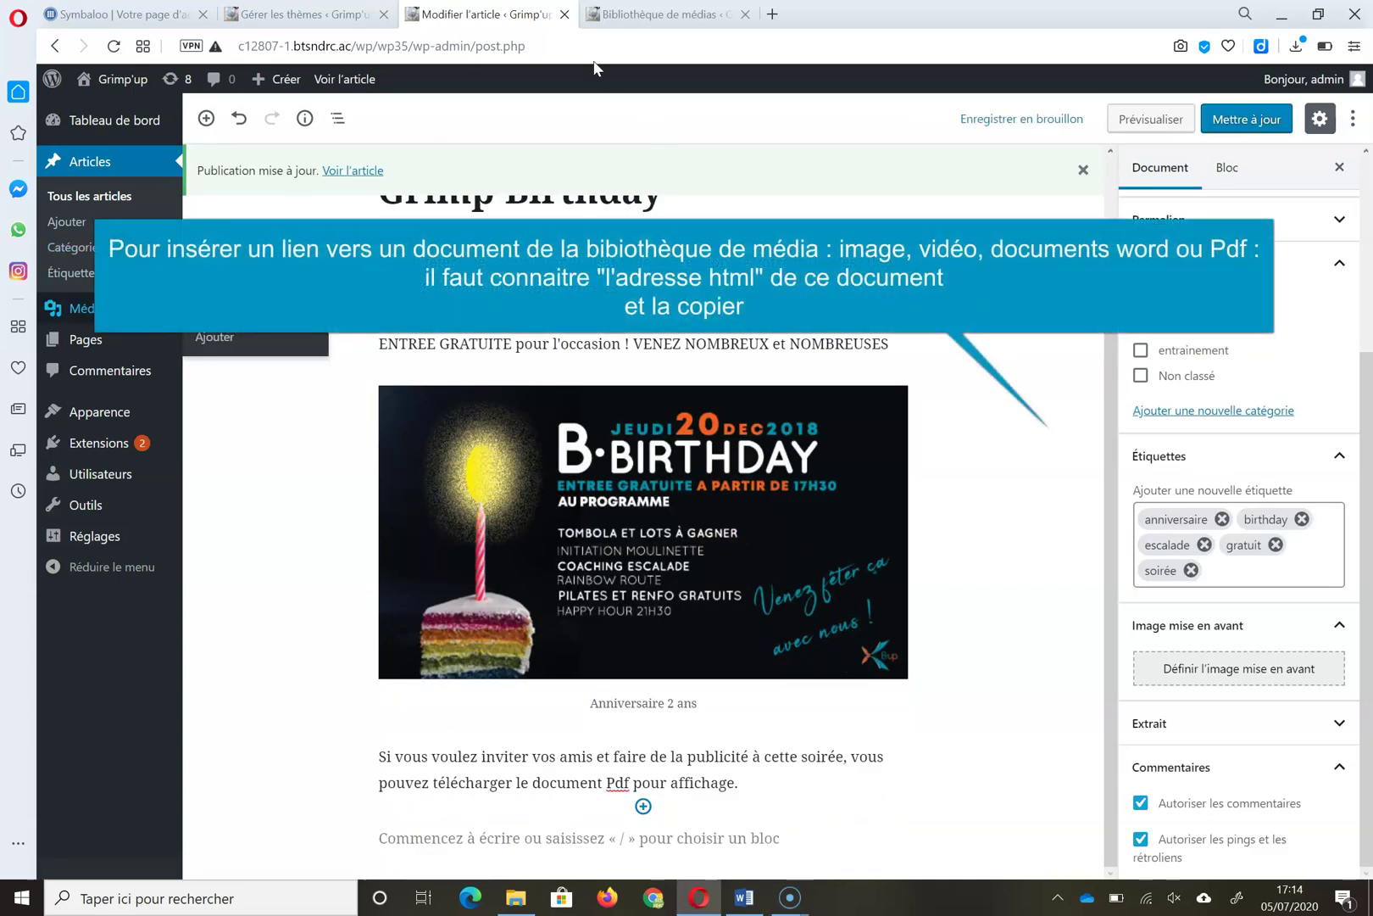
Switch to the media library, open the details of Doc.pdf and copy the file's link
click(651, 14)
click(289, 355)
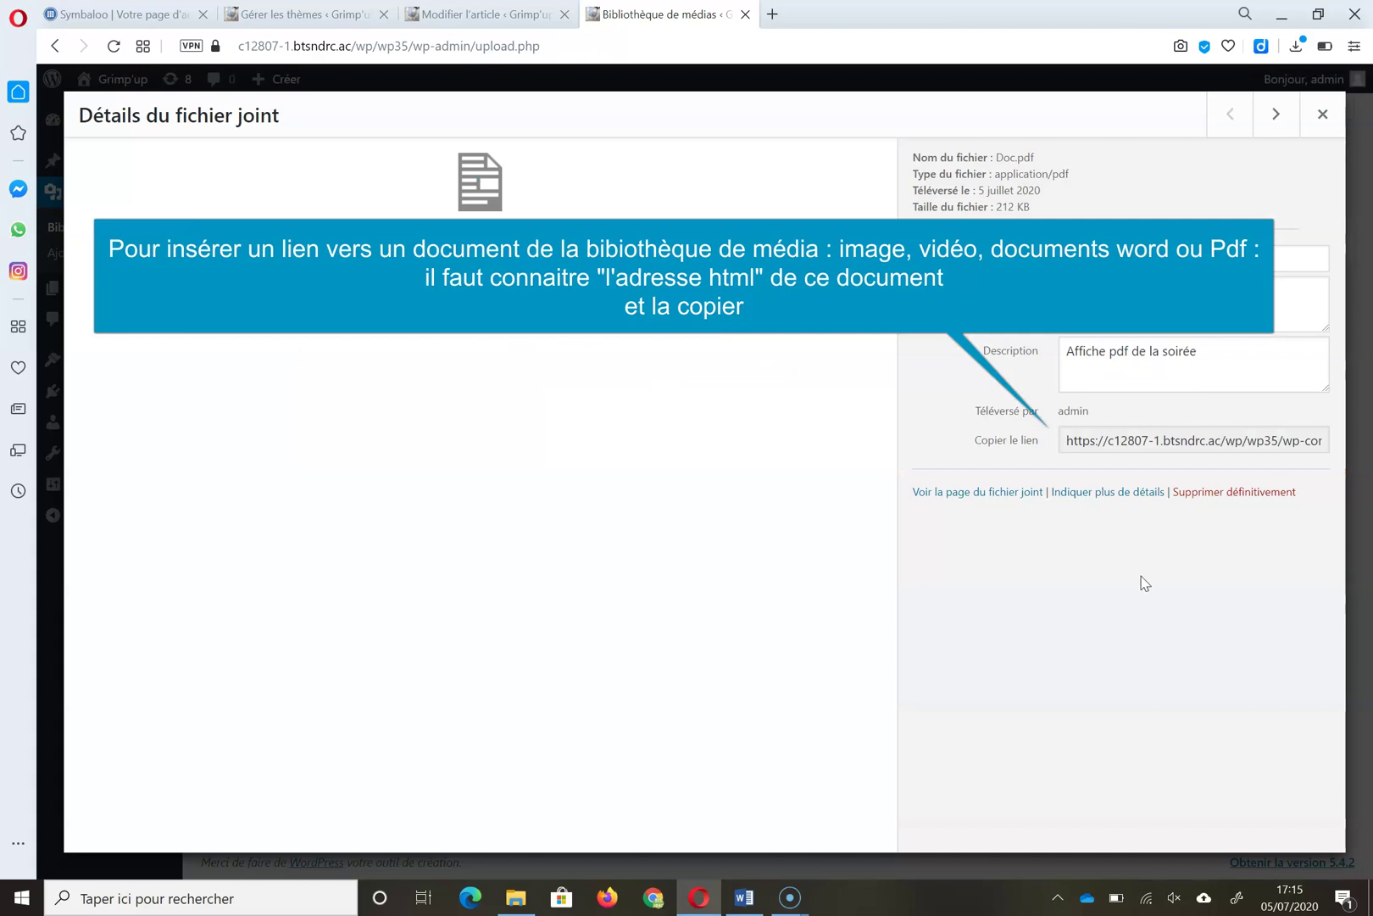
click(1251, 434)
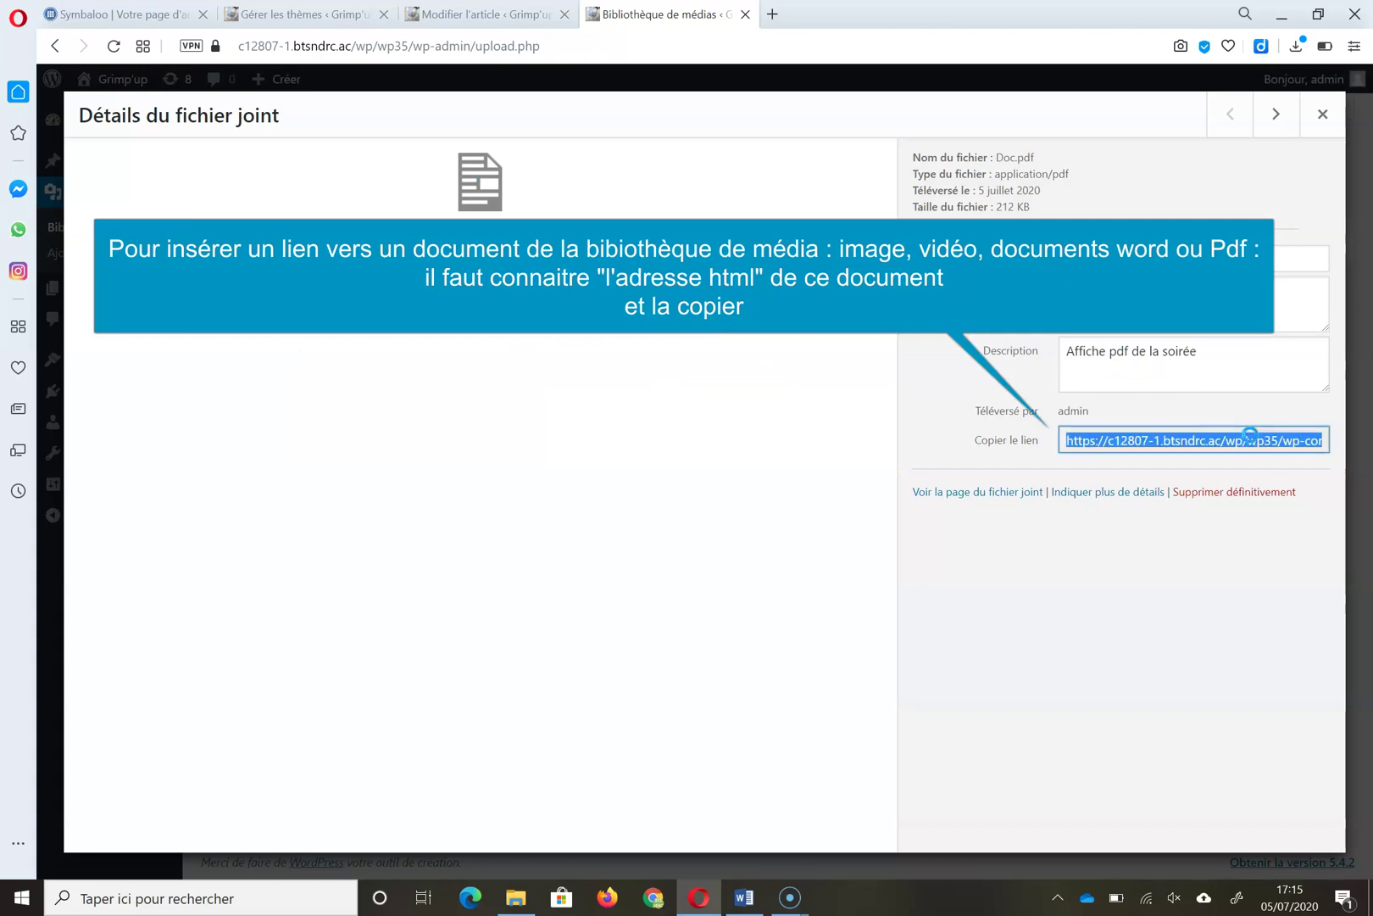
right_click(1253, 443)
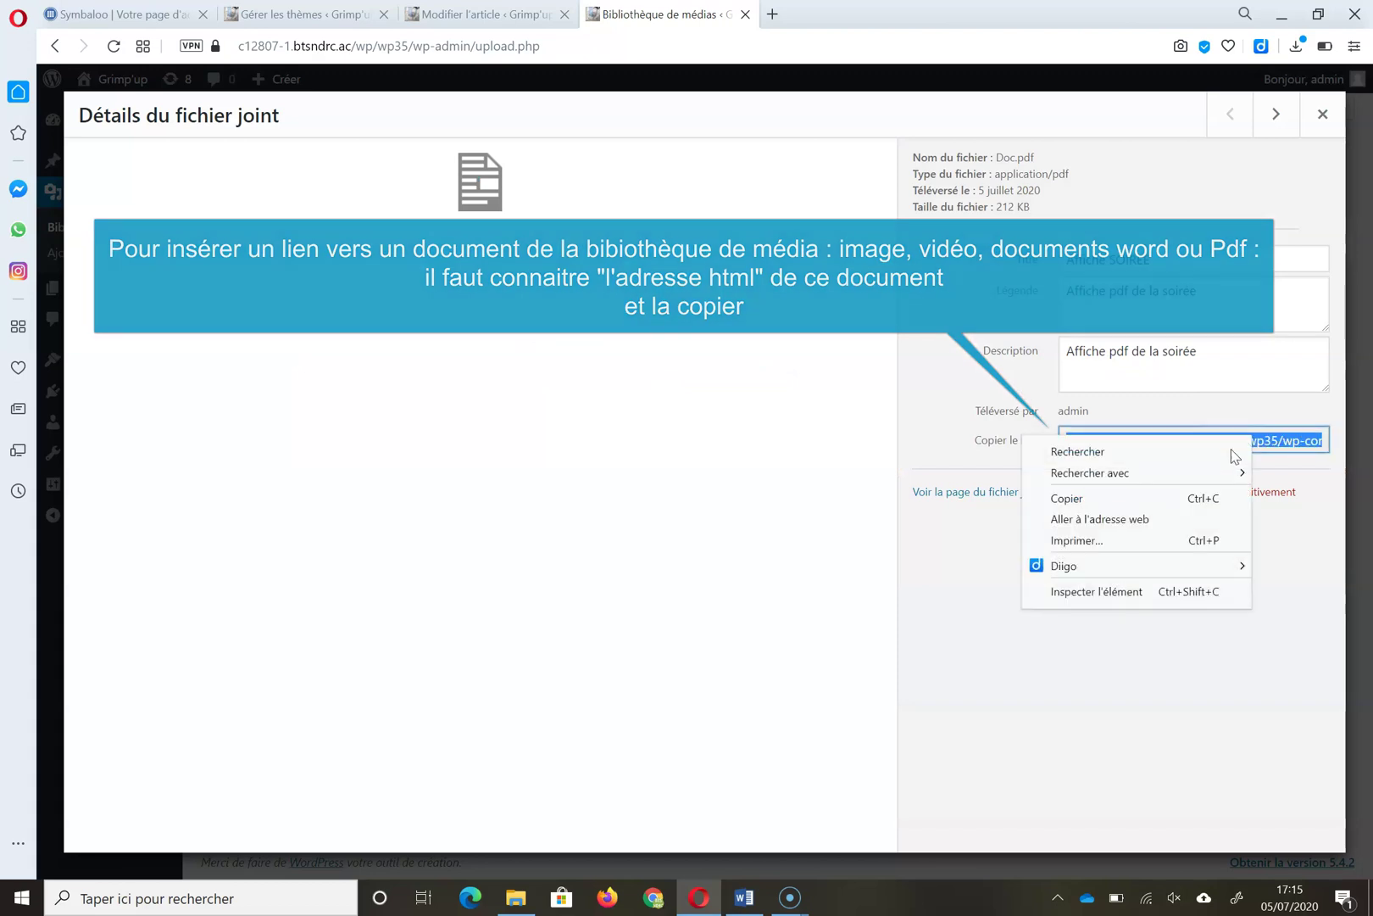
click(1146, 497)
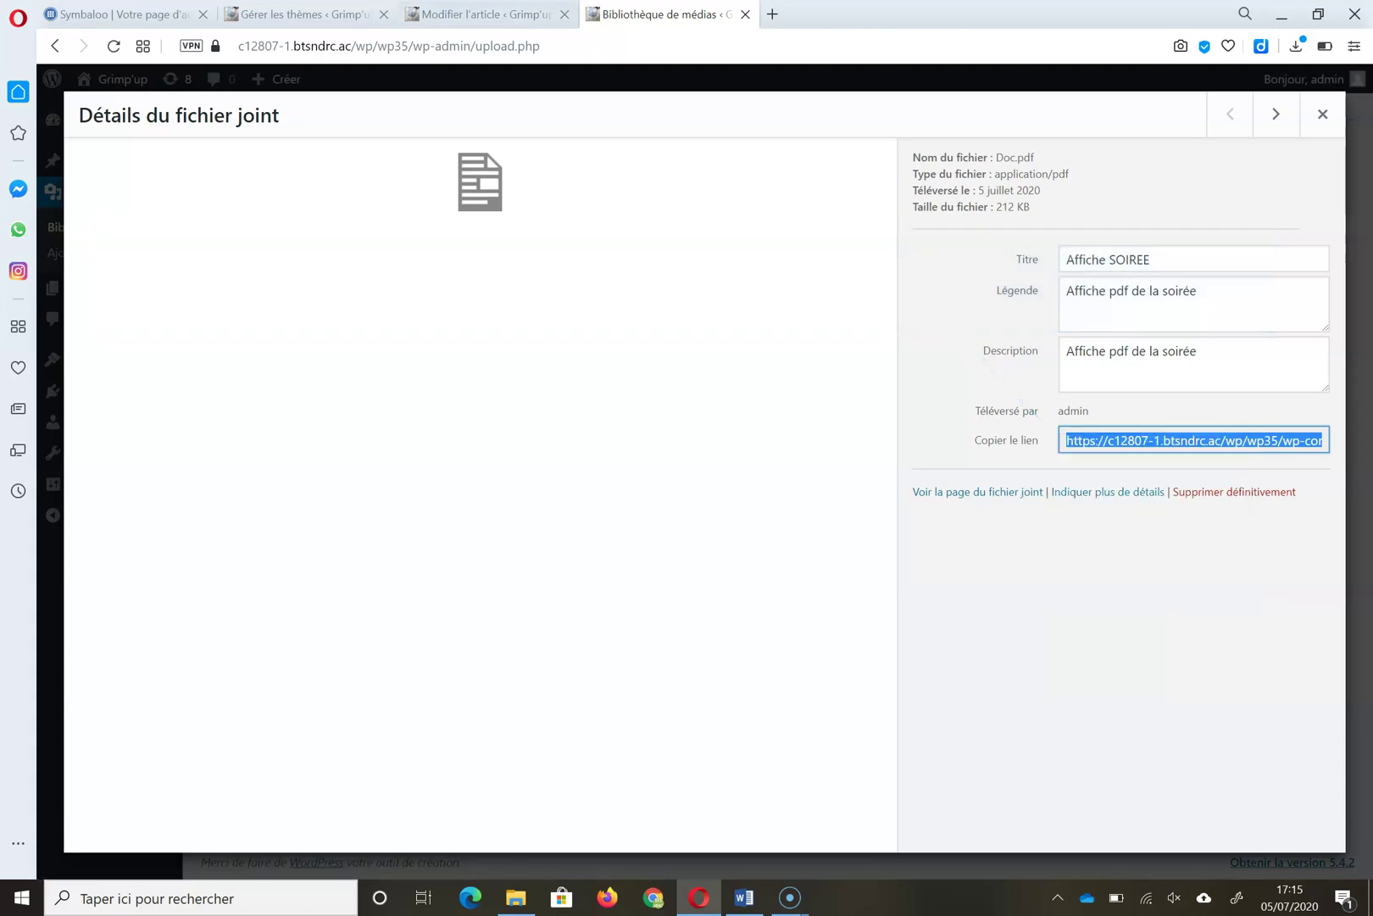
Back in the article, insert a button block below the last paragraph and label it "Téléchargement de l'affiche"
click(488, 15)
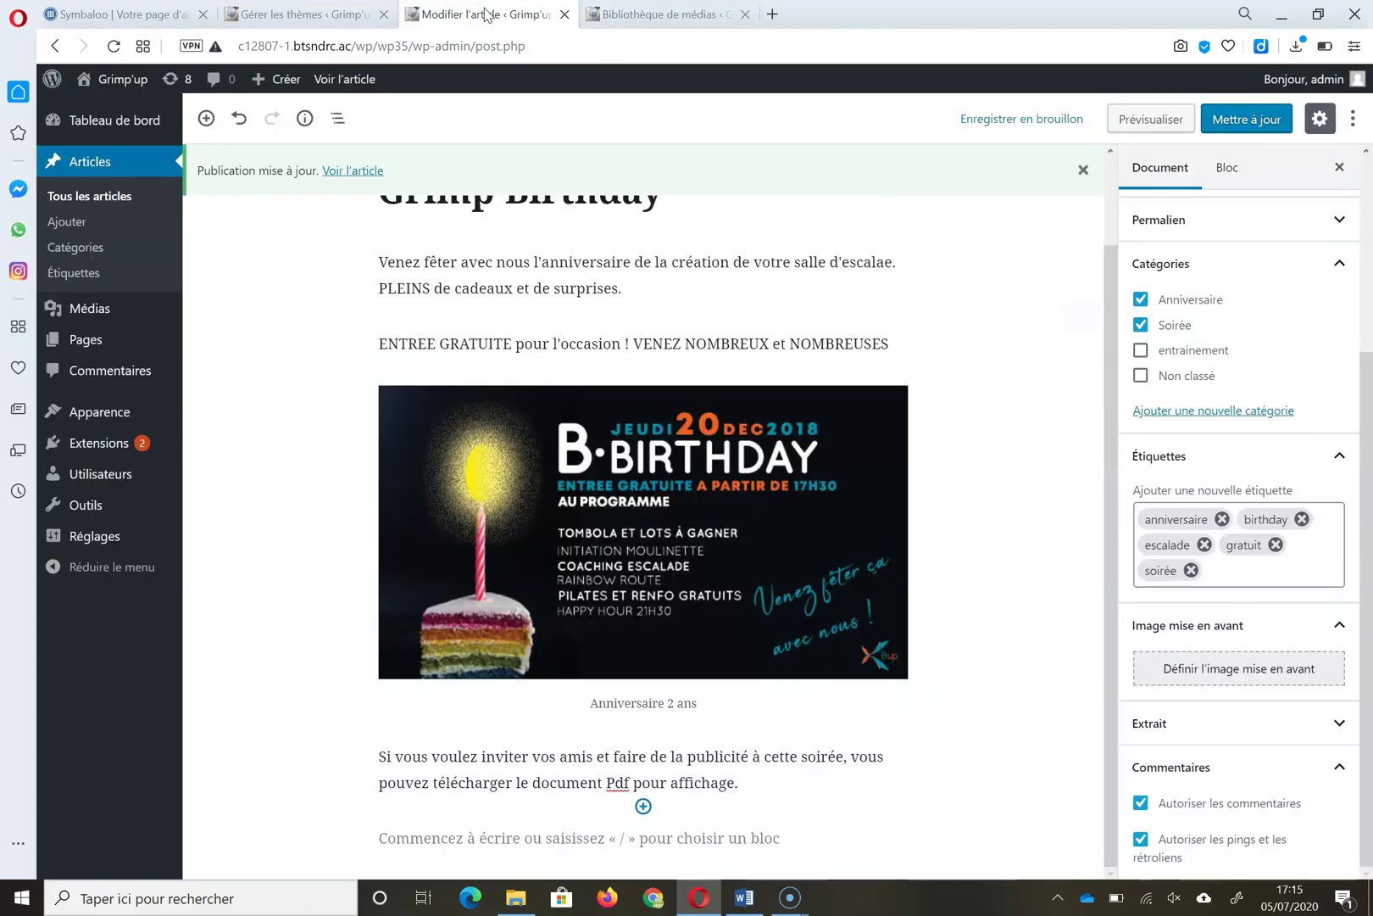
click(643, 808)
drag(819, 591, 832, 706)
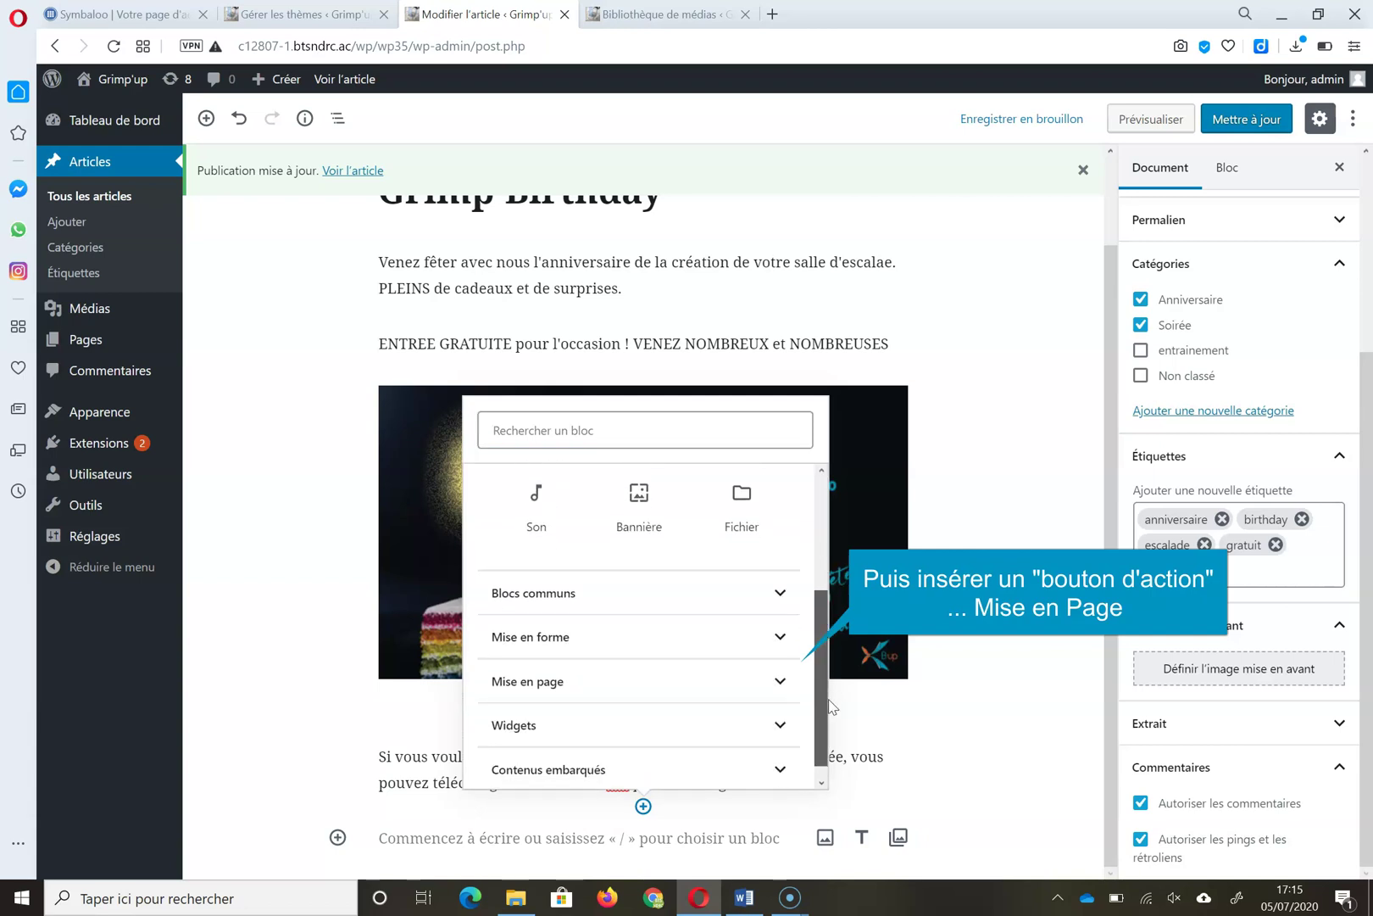
click(786, 669)
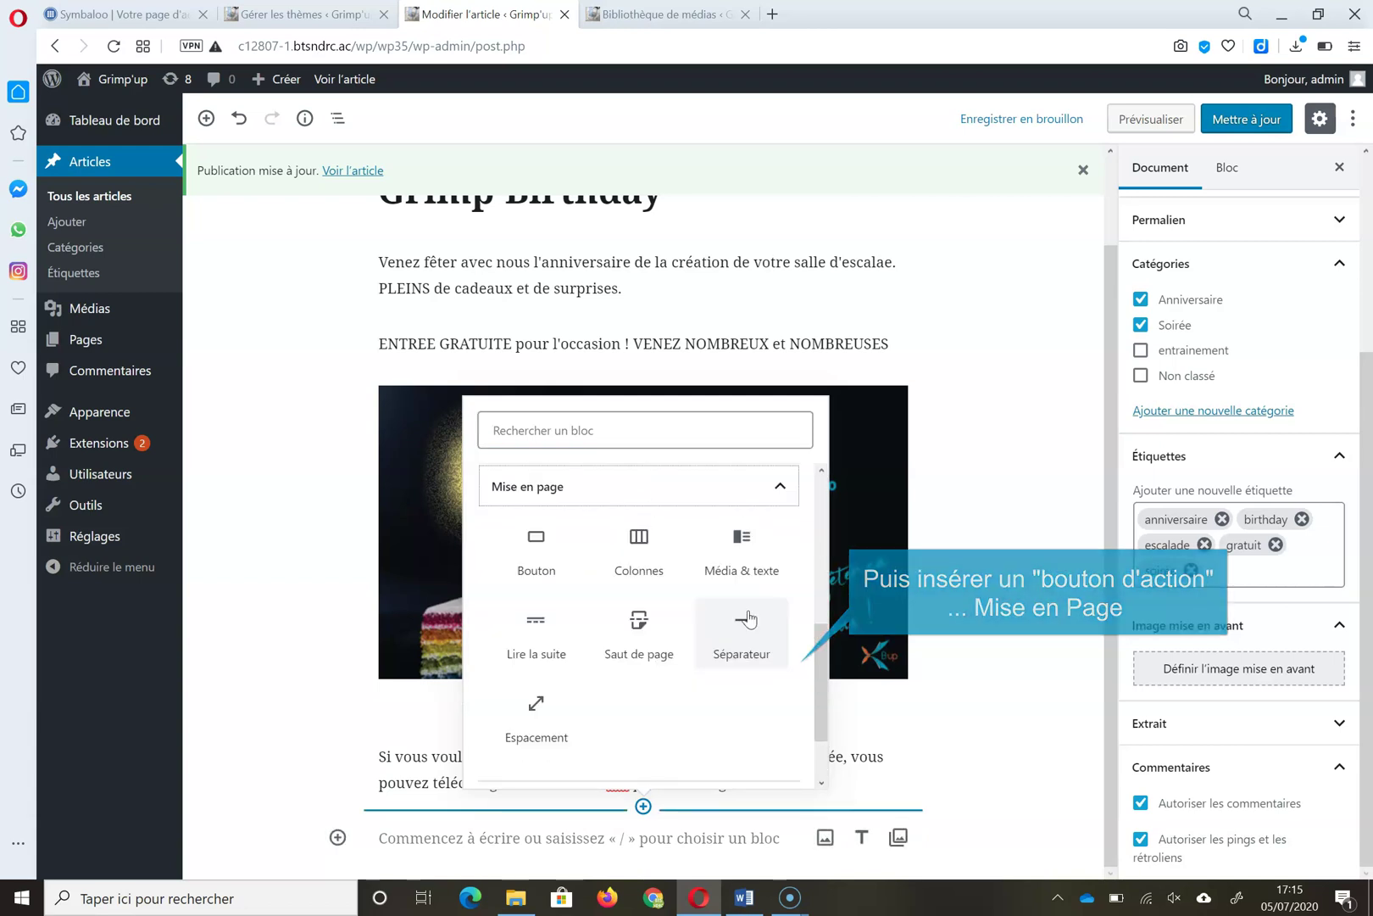
click(536, 552)
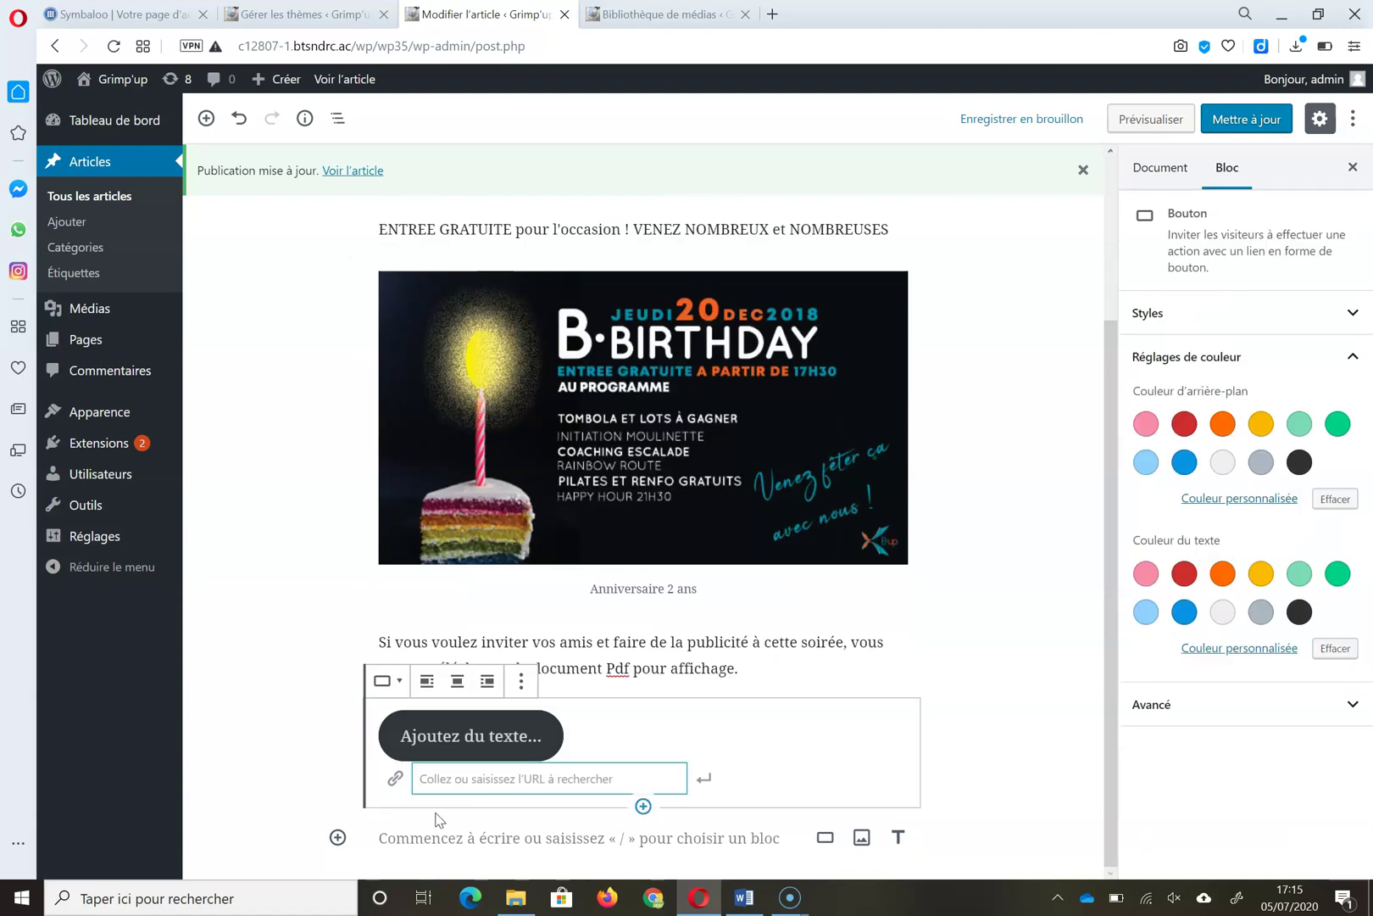
click(468, 727)
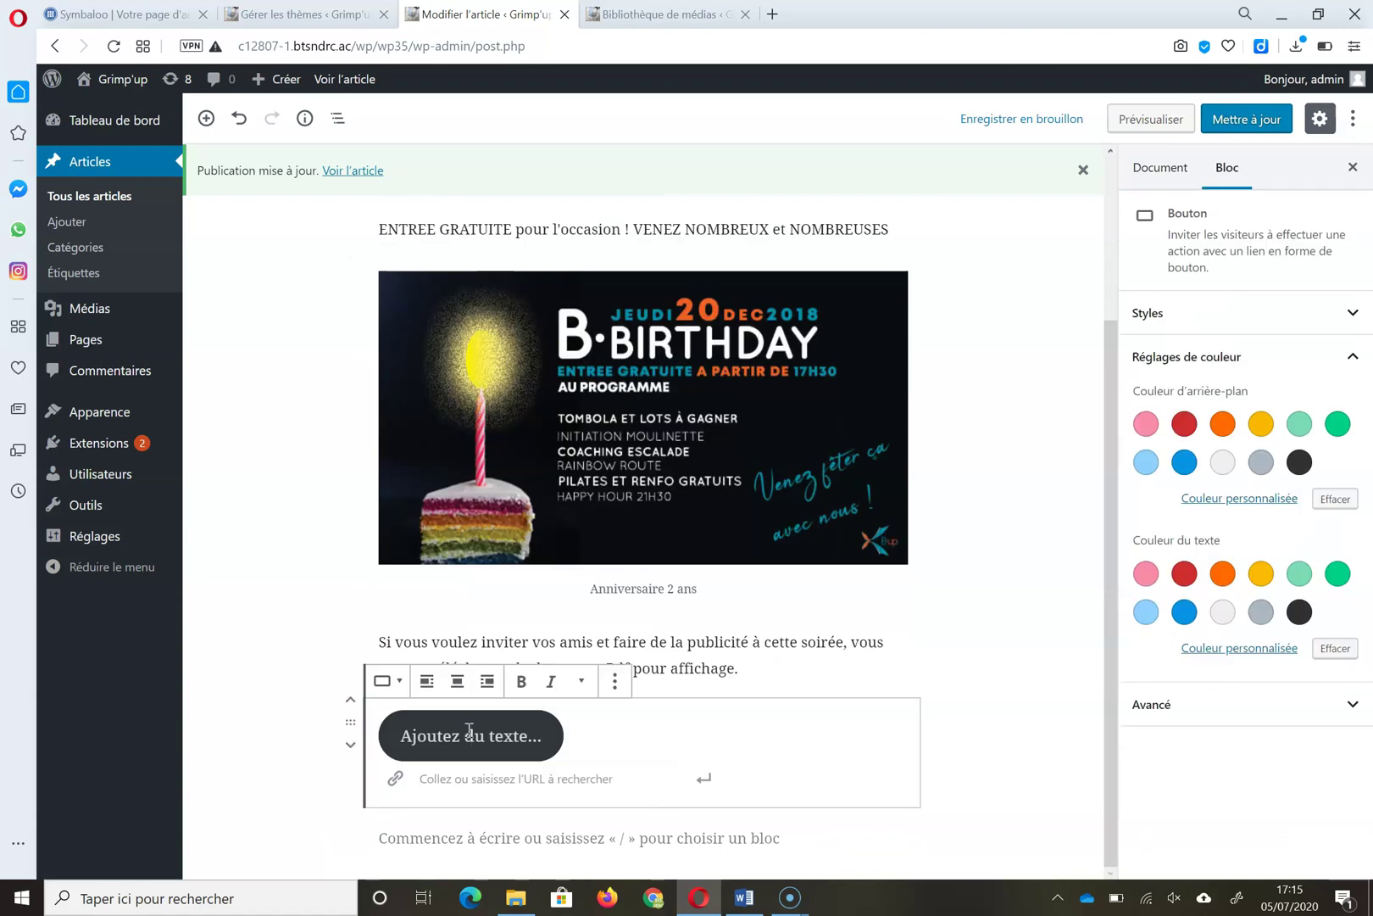
text(T)
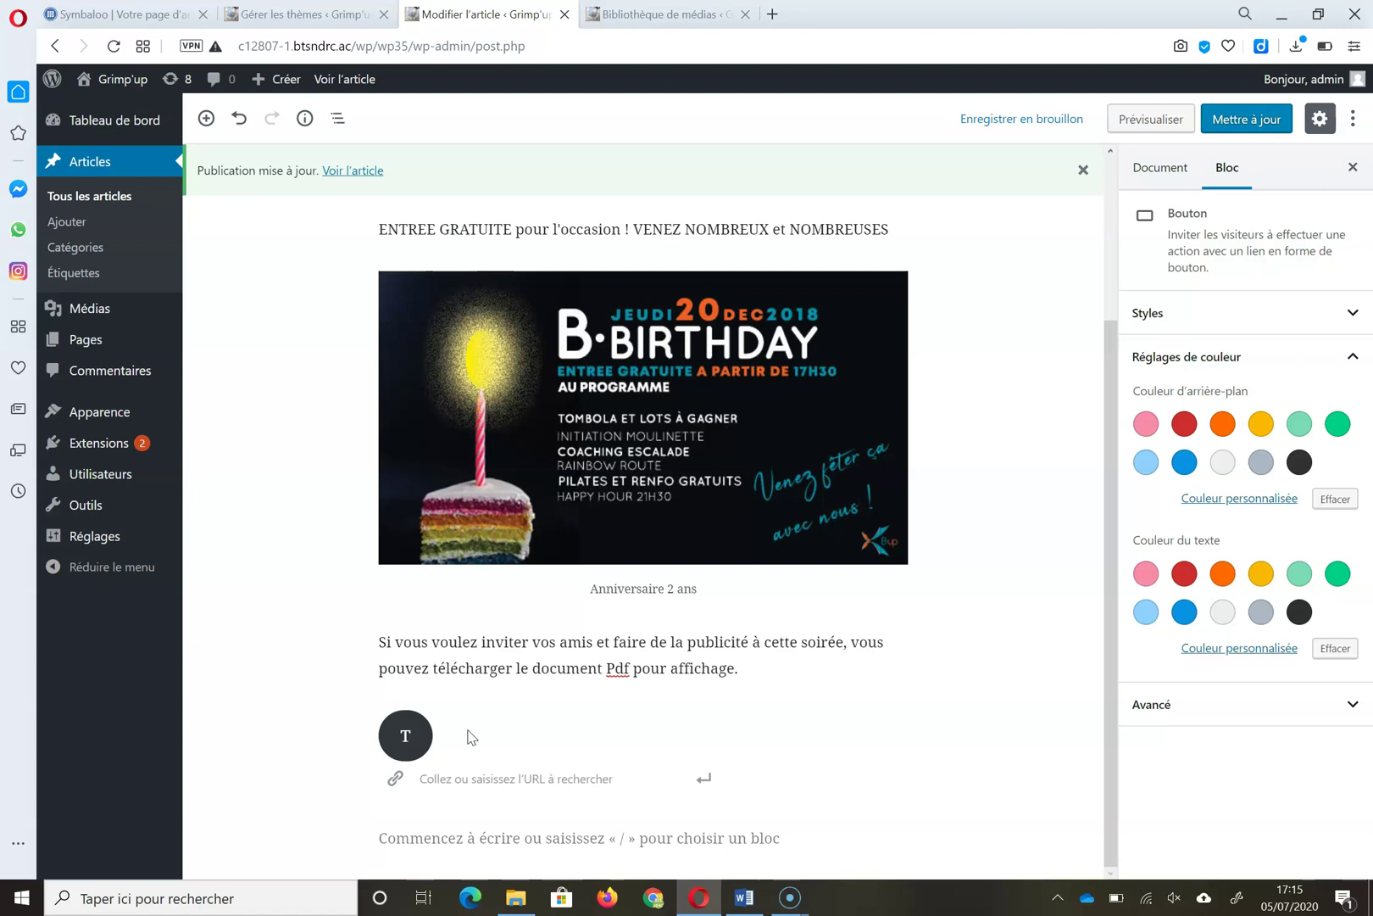
text(éléchargement de l'affiche)
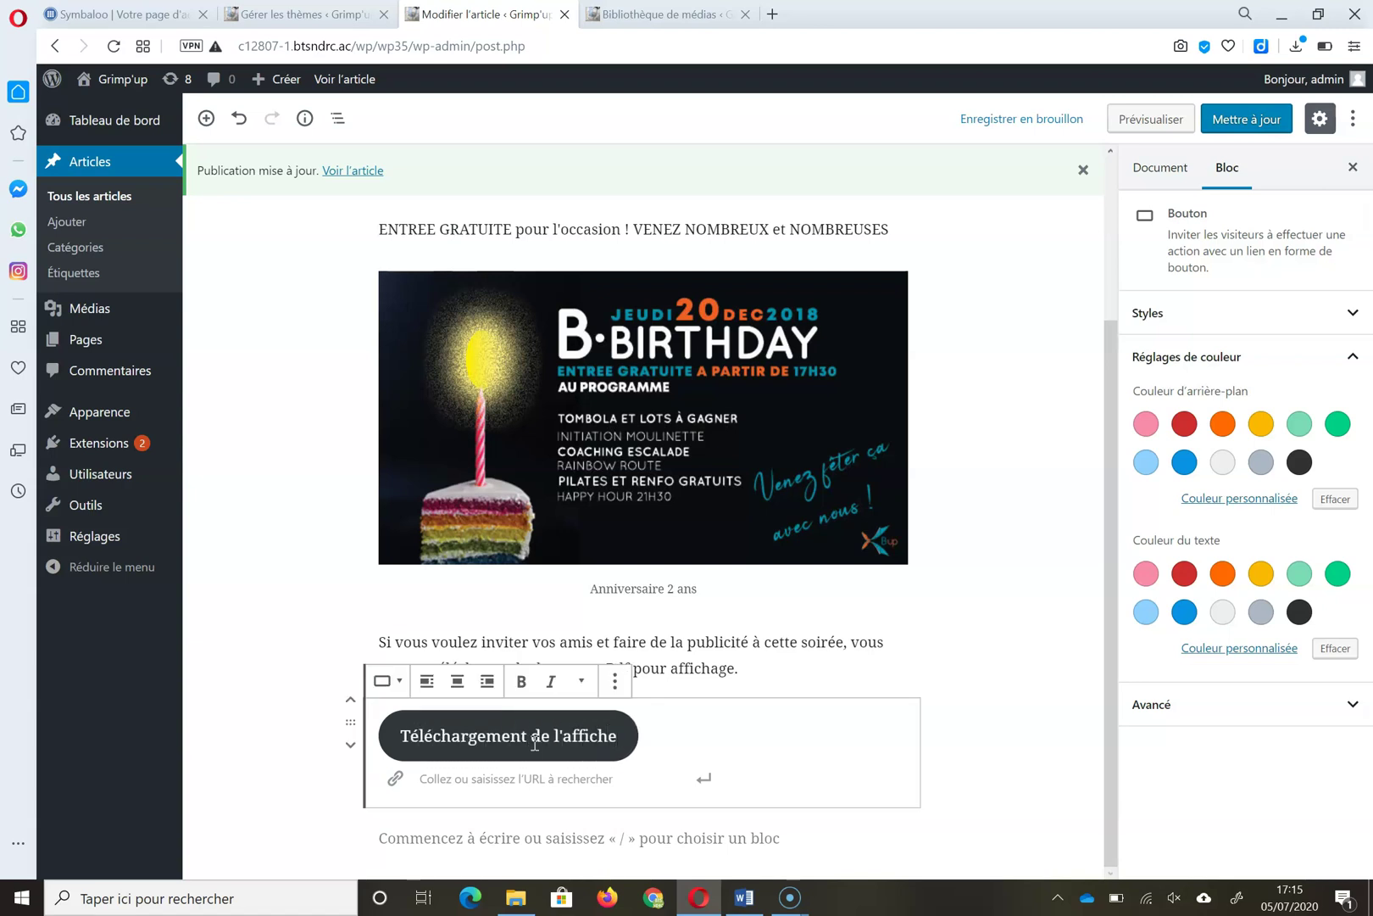
Link the button to the copied Doc.pdf address and update the article
click(529, 778)
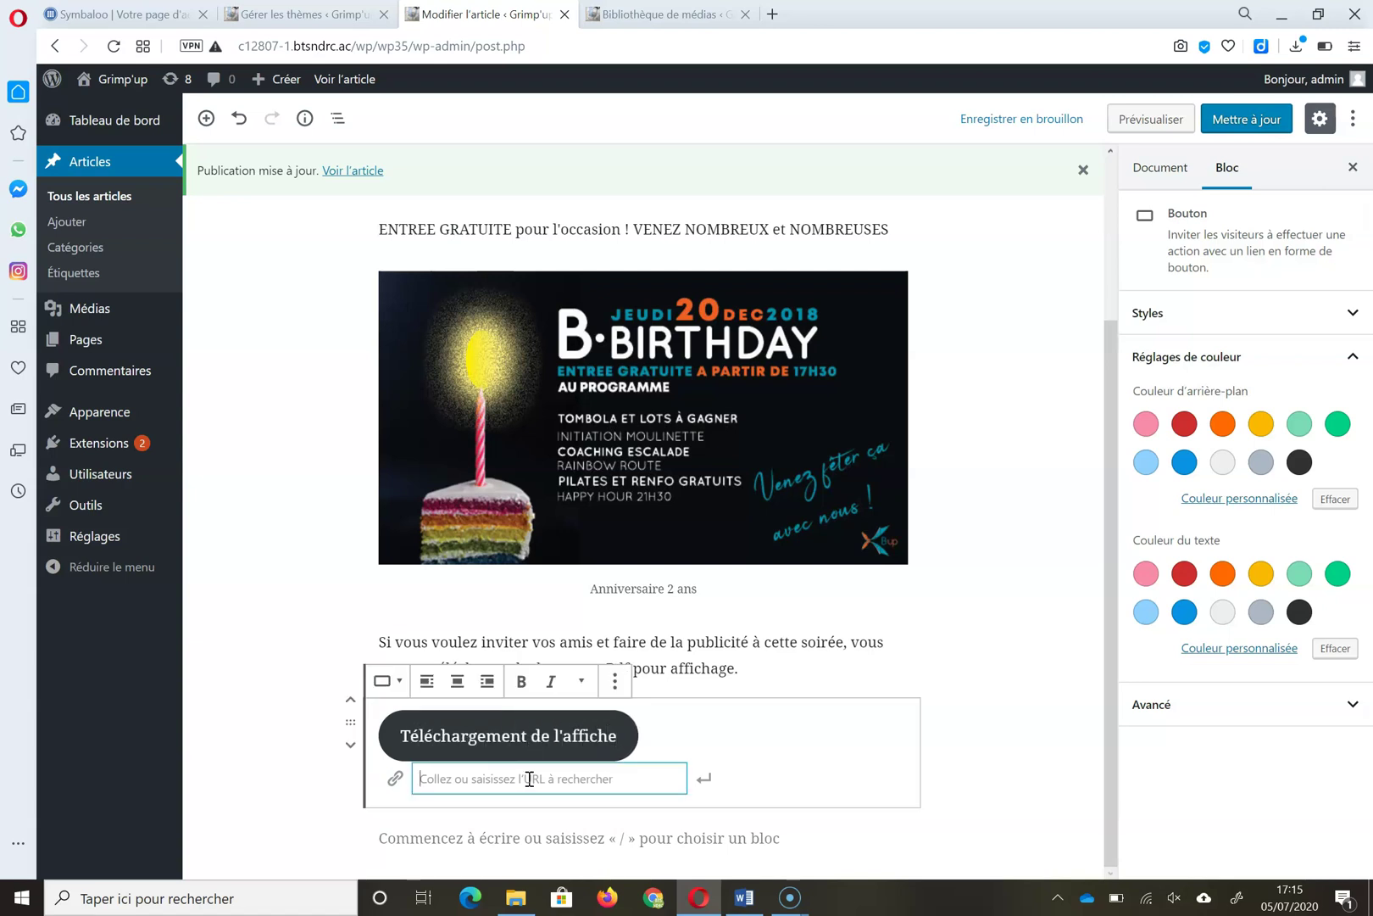
key(ctrl+v)
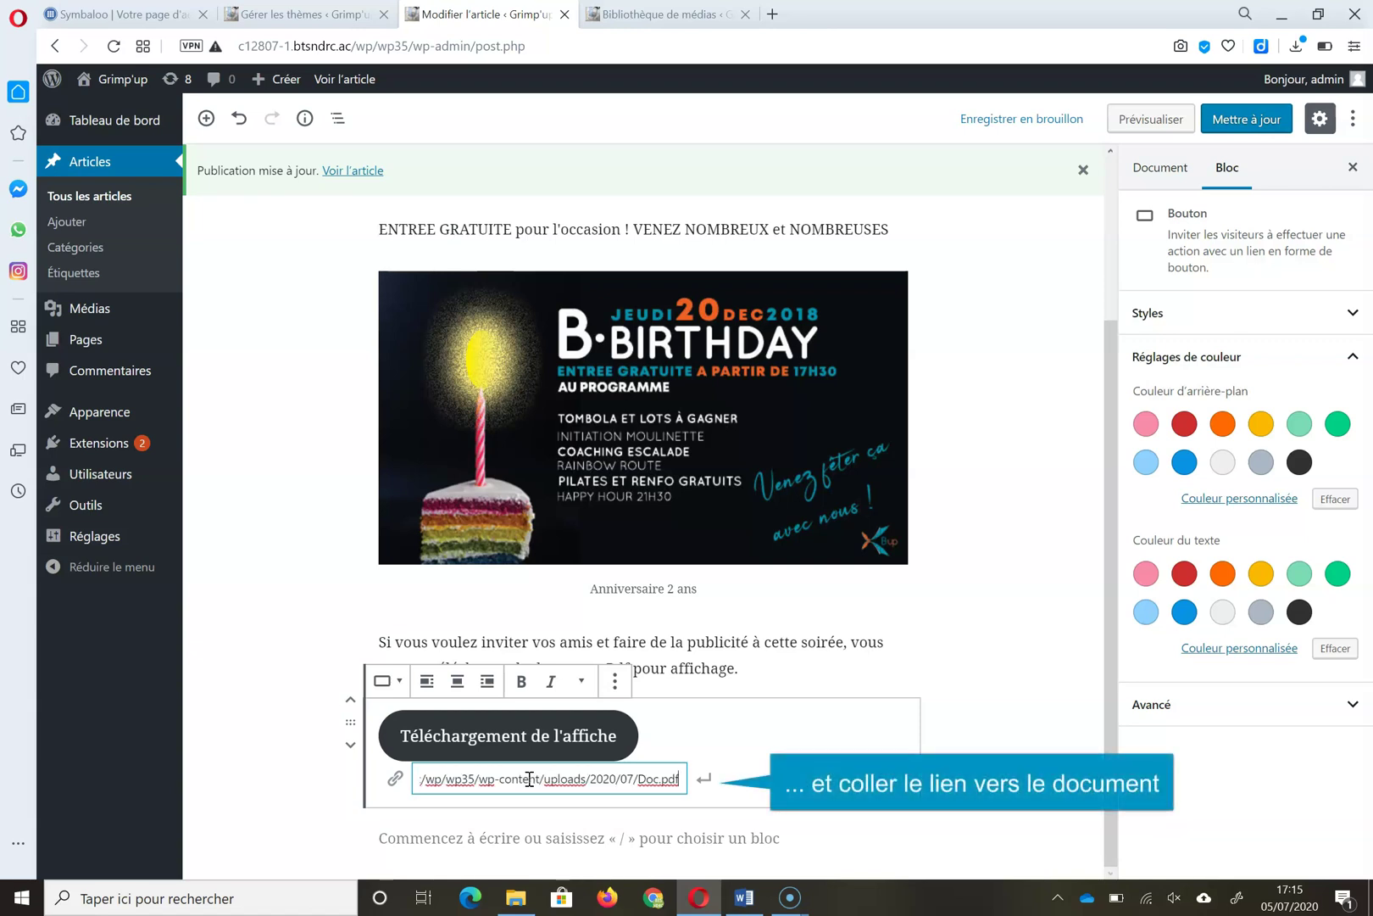
click(707, 779)
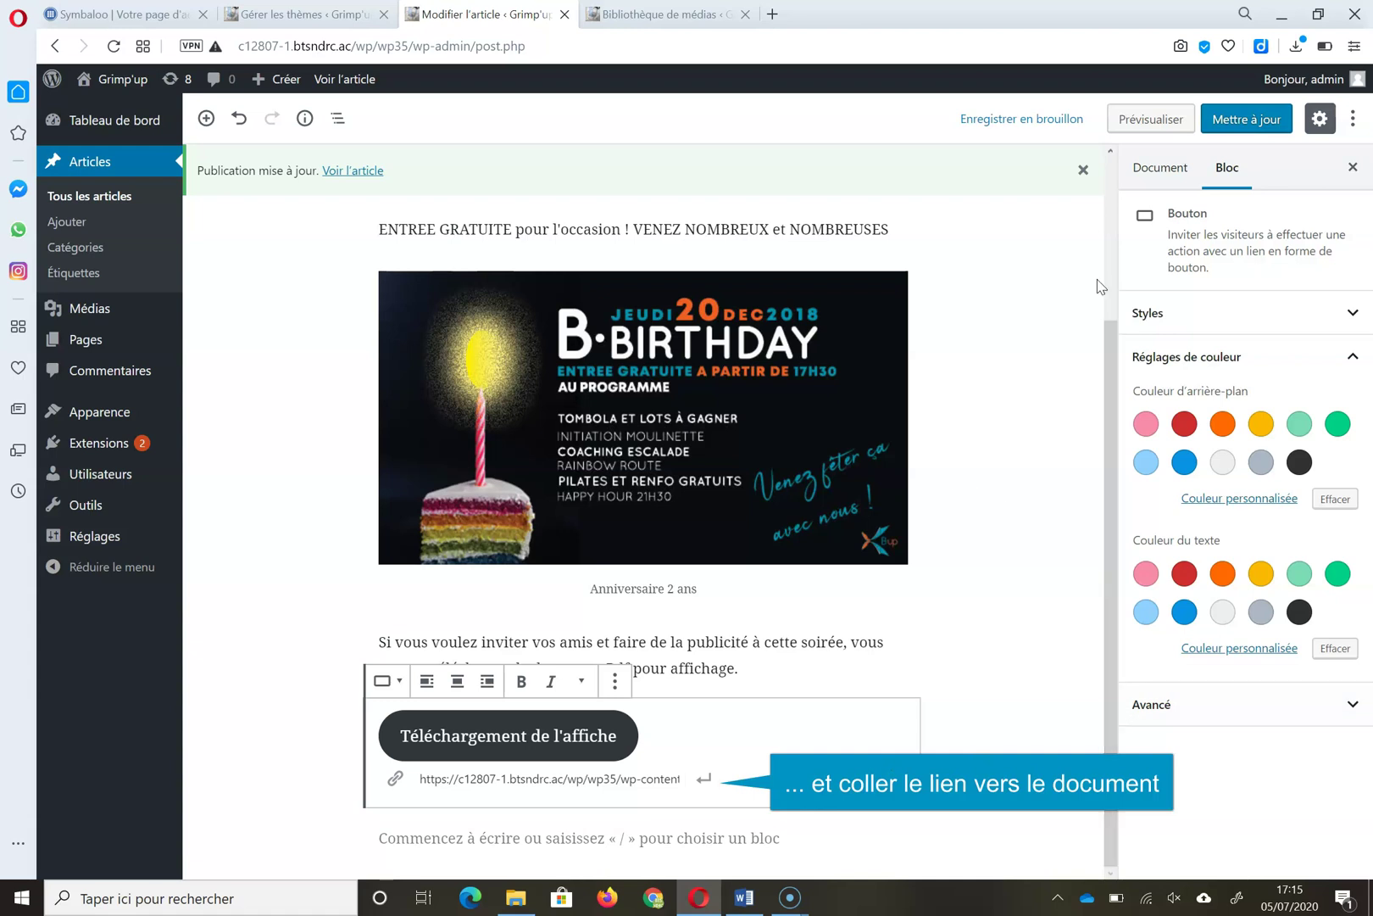
click(1247, 118)
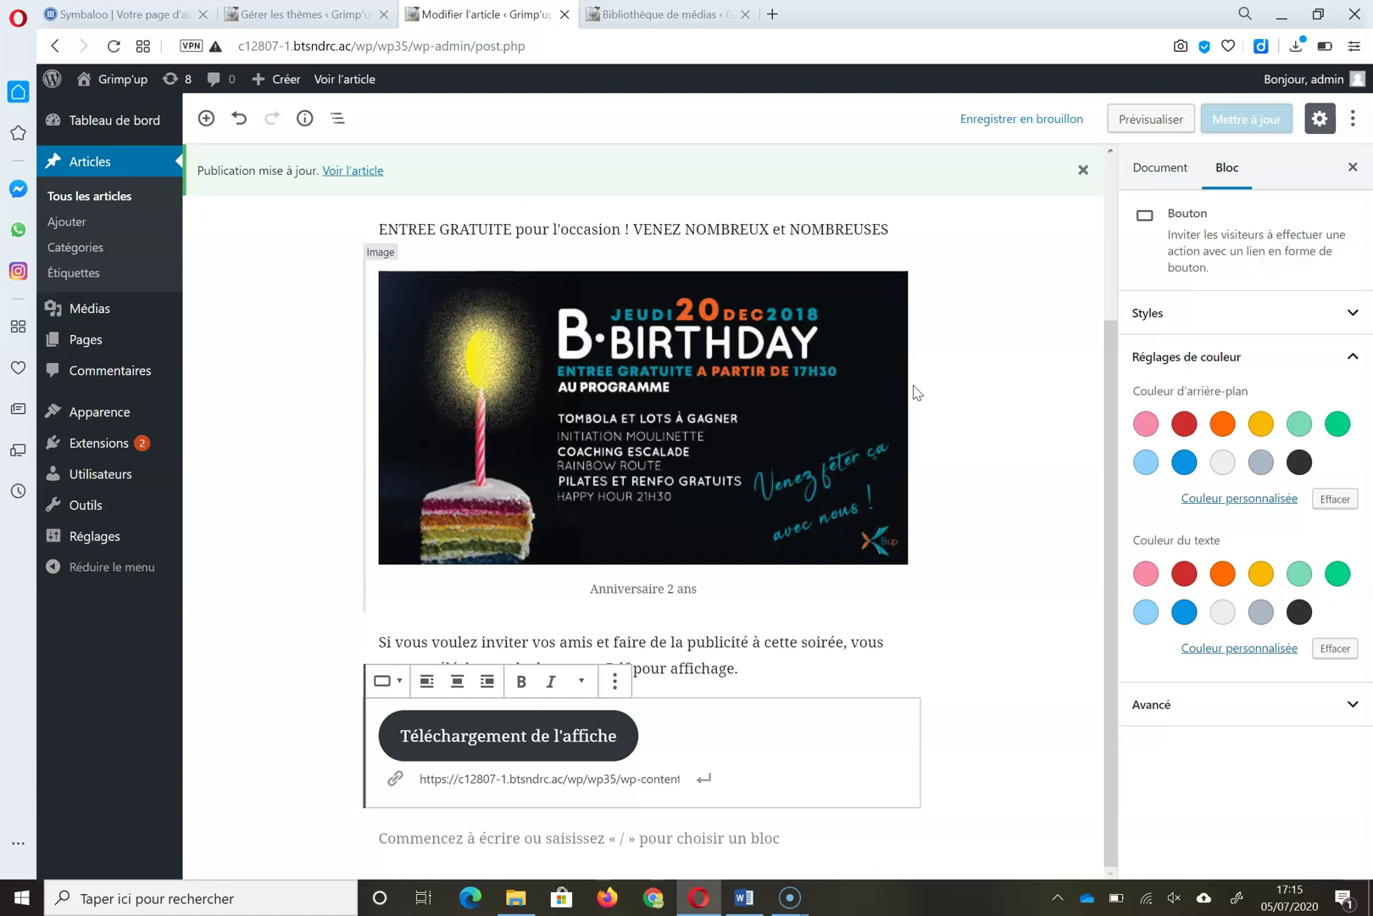
View the Grimp'Birthday article on the public site and test the "Téléchargement de l'affiche" button
click(371, 172)
scroll(509, 424, down, 5)
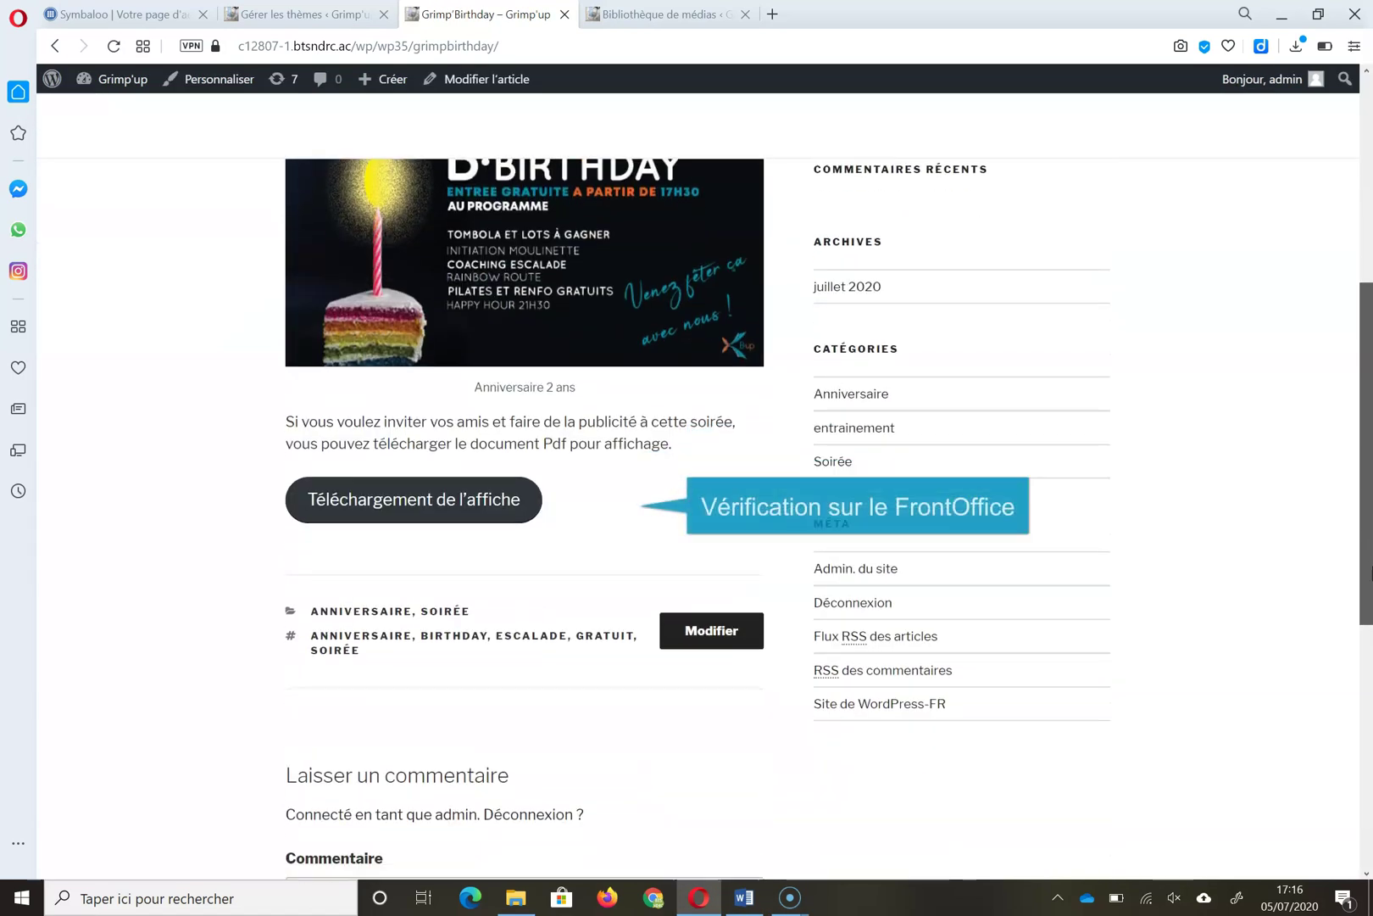
click(426, 509)
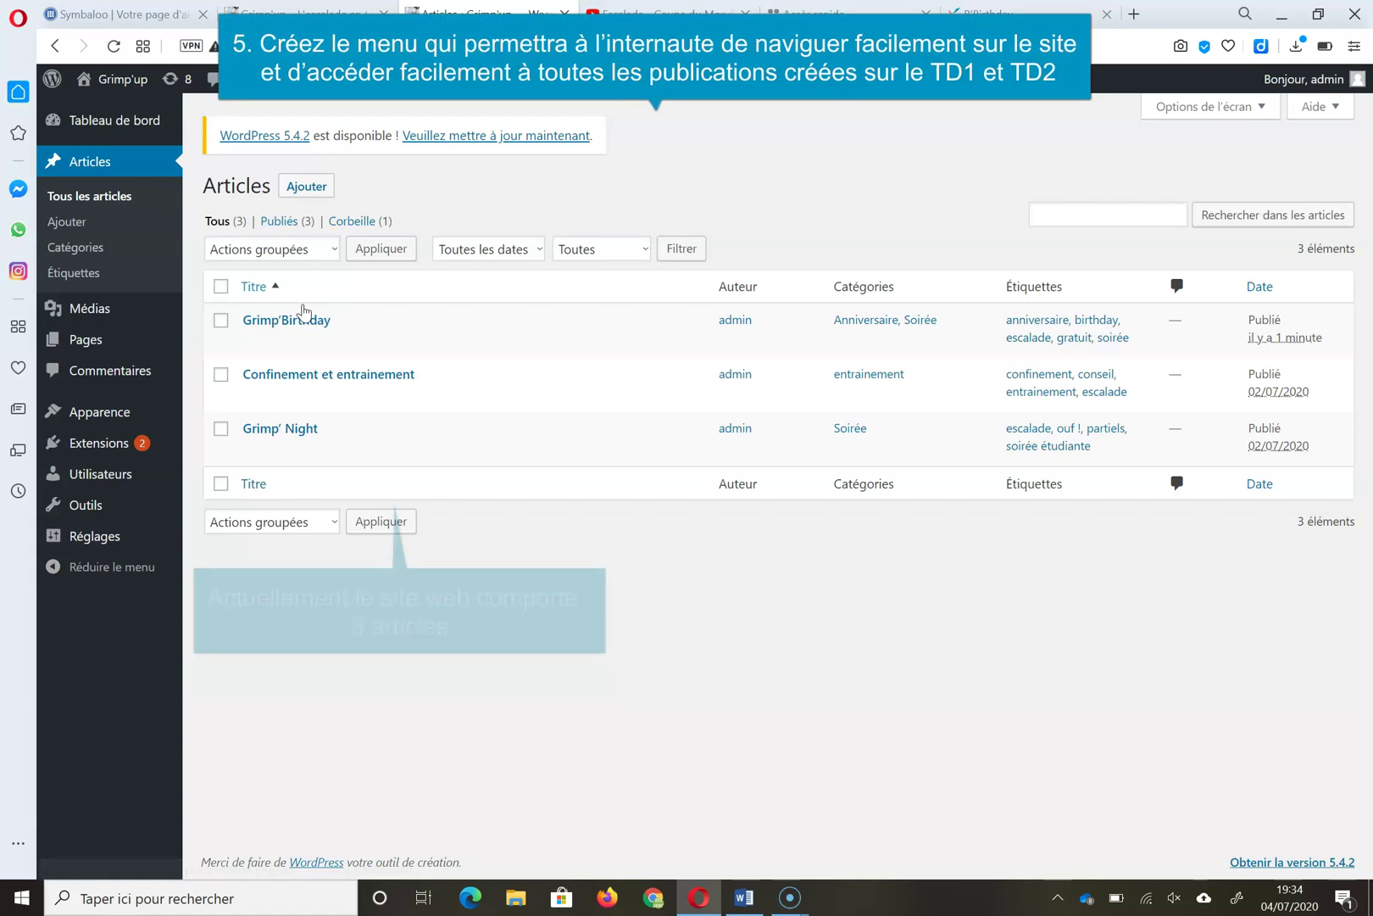
Review the site's pages and its menu management screen, and check the public home page for a navigation menu
mouse_move(123, 343)
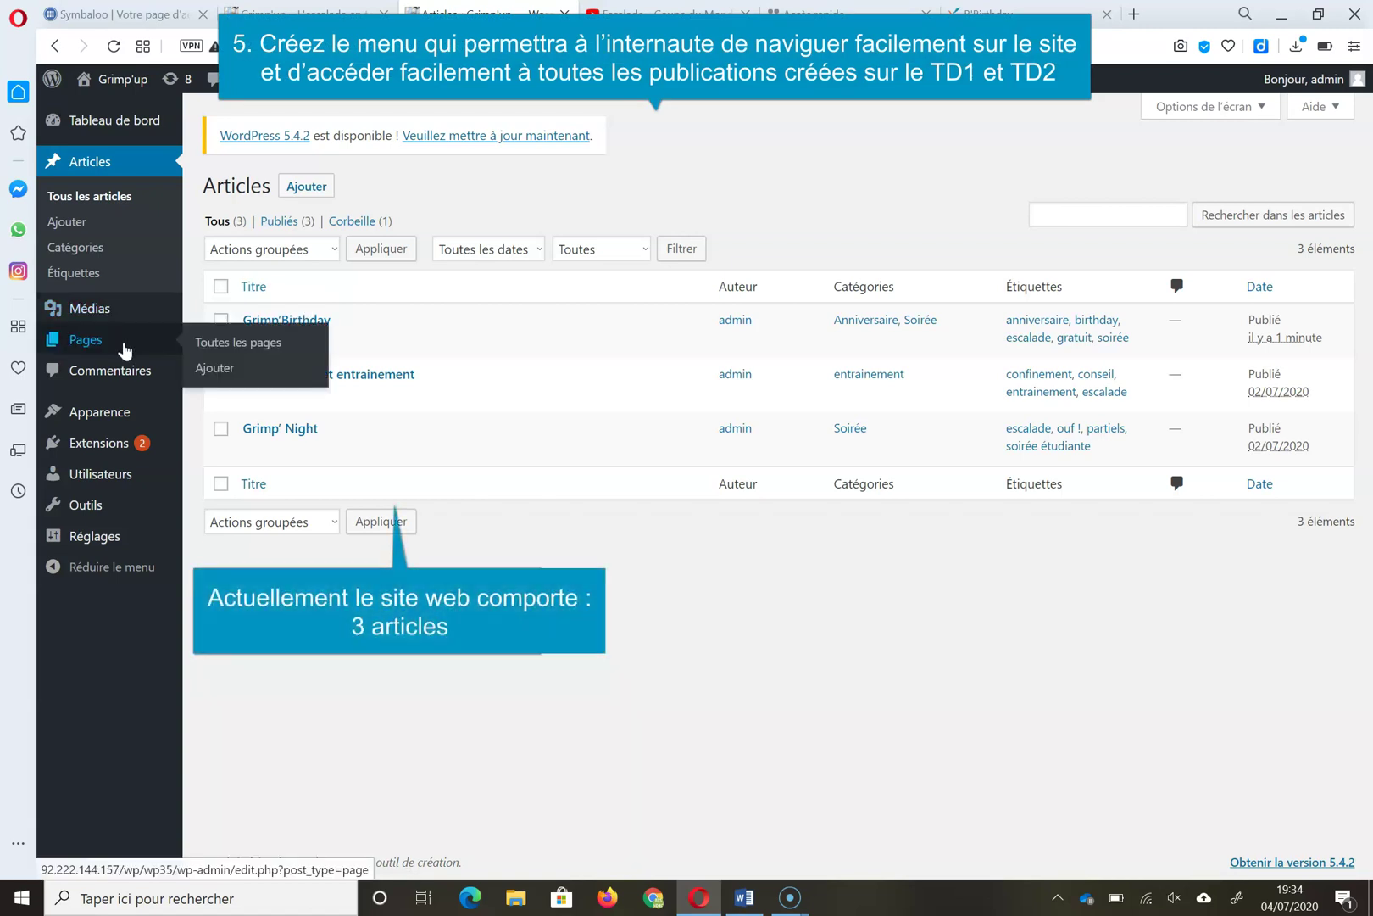
click(240, 348)
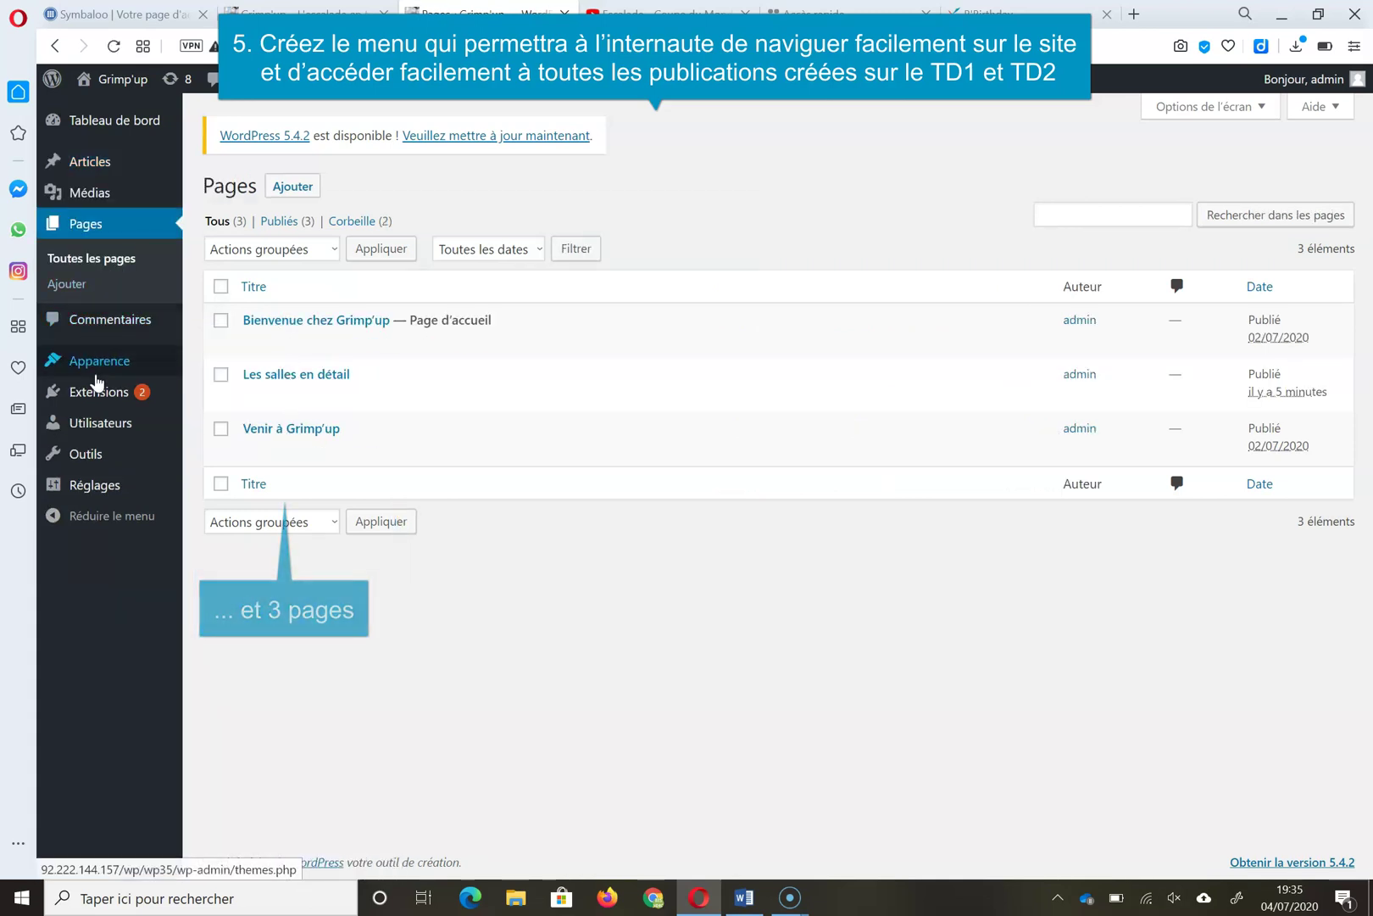
mouse_move(95, 366)
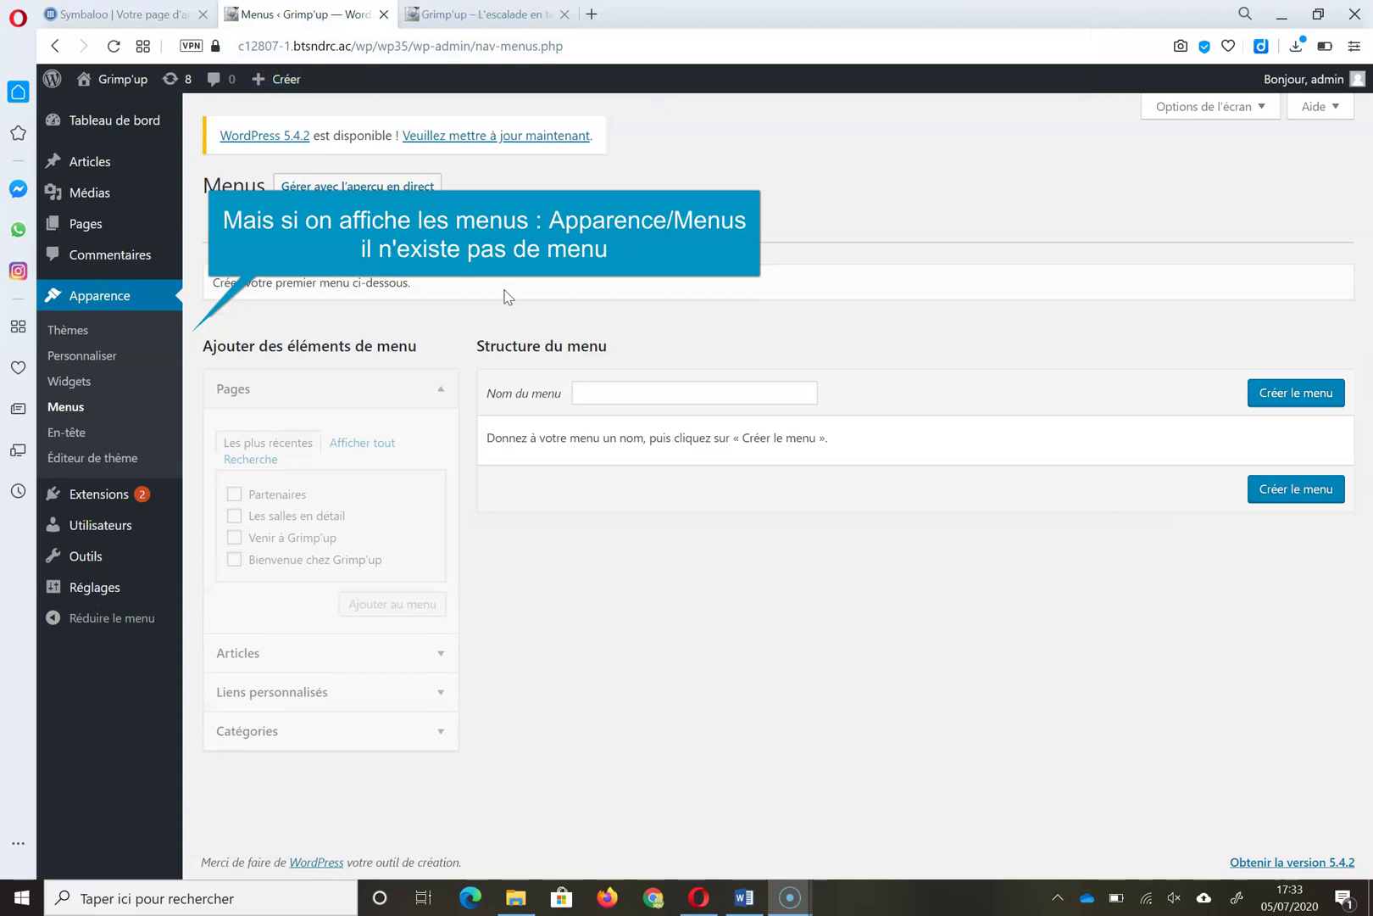
click(485, 24)
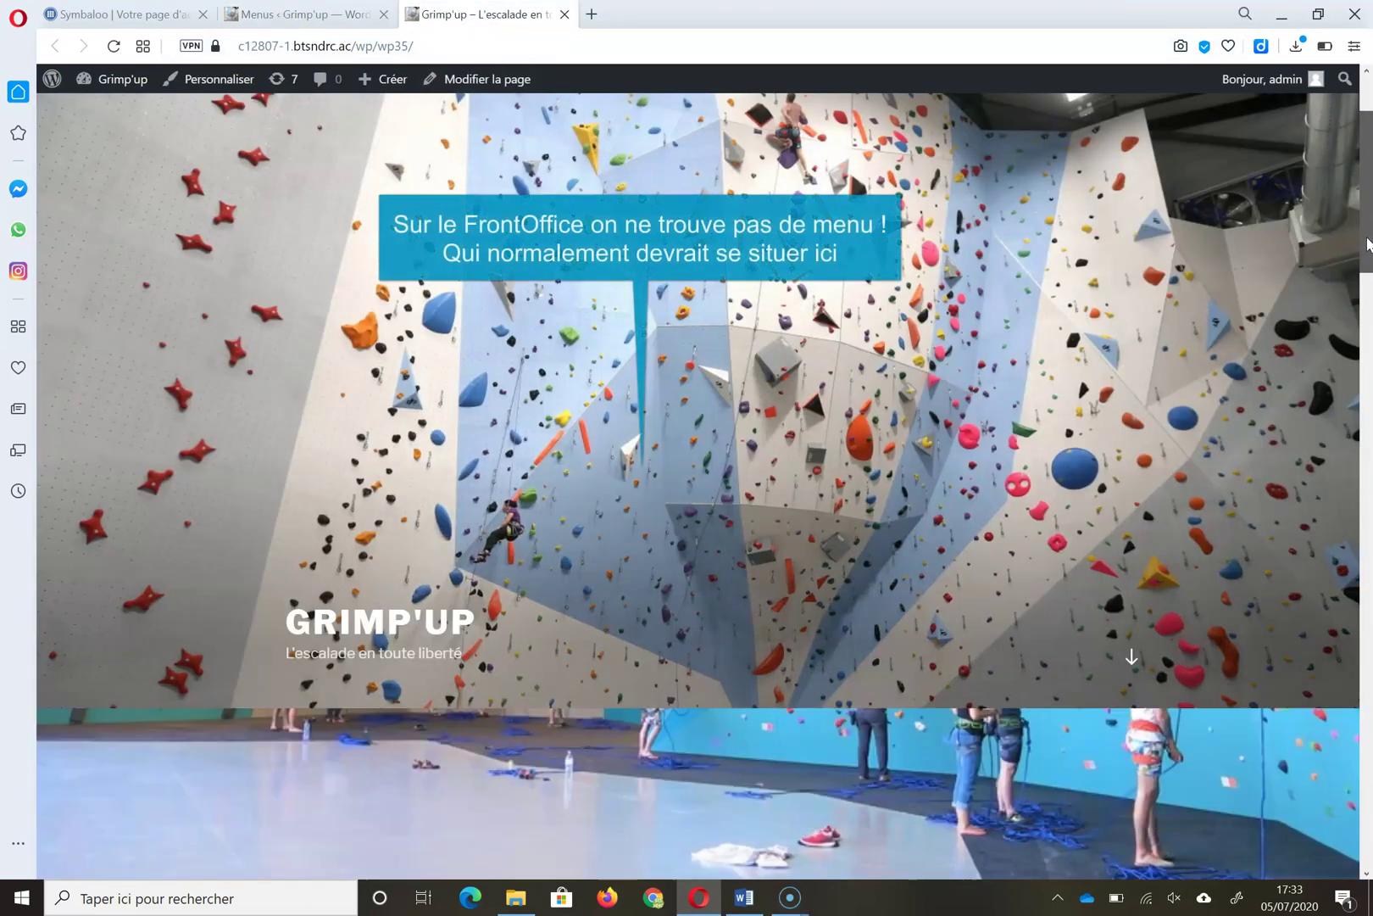
drag(1366, 212, 1371, 456)
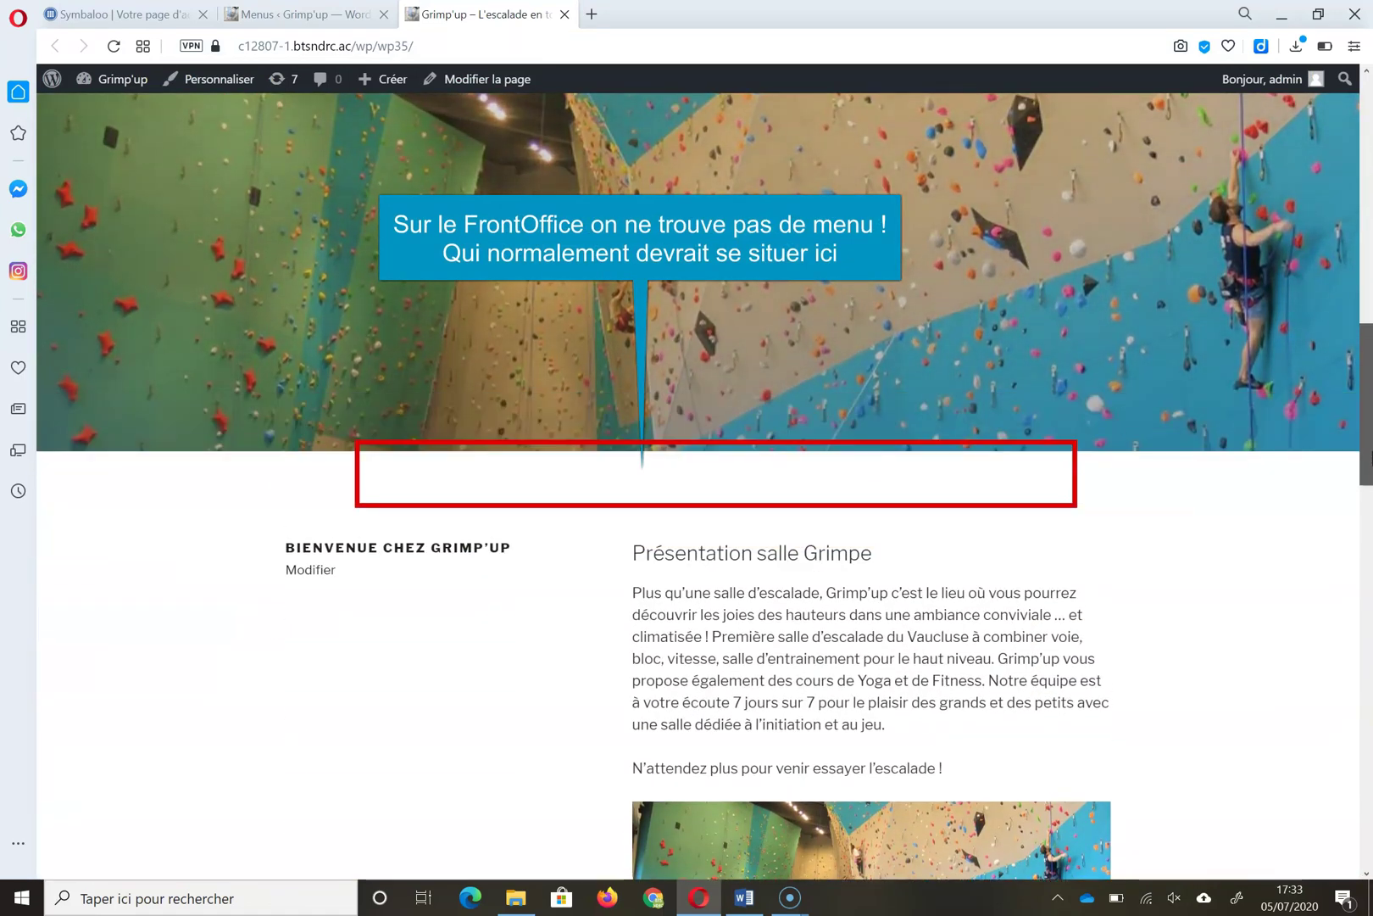
Back on the menu management screen, create a menu named "Menu 1" and assign it to the Menu supérieur location
click(302, 23)
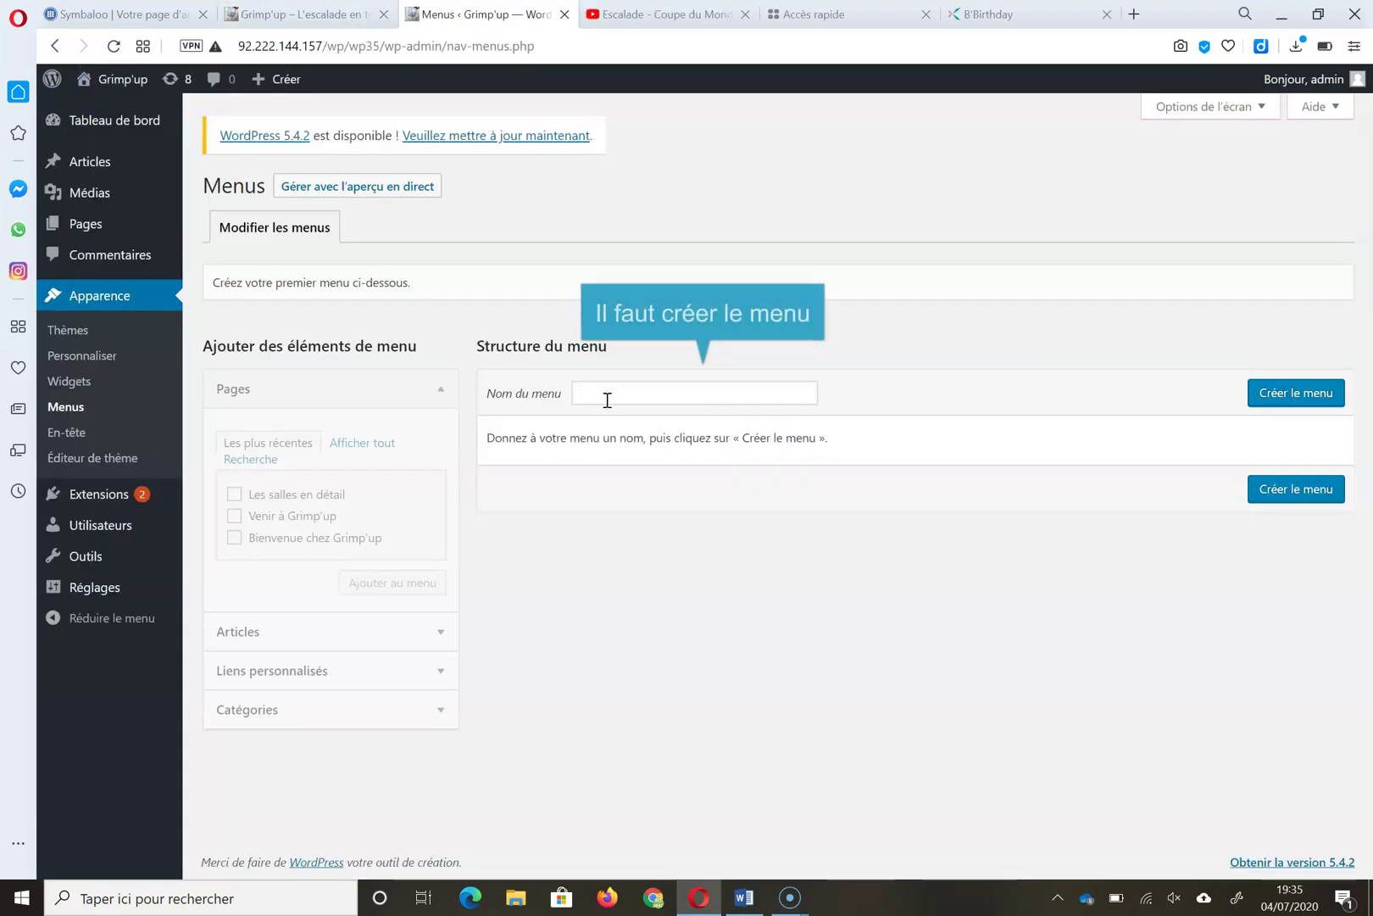
click(607, 400)
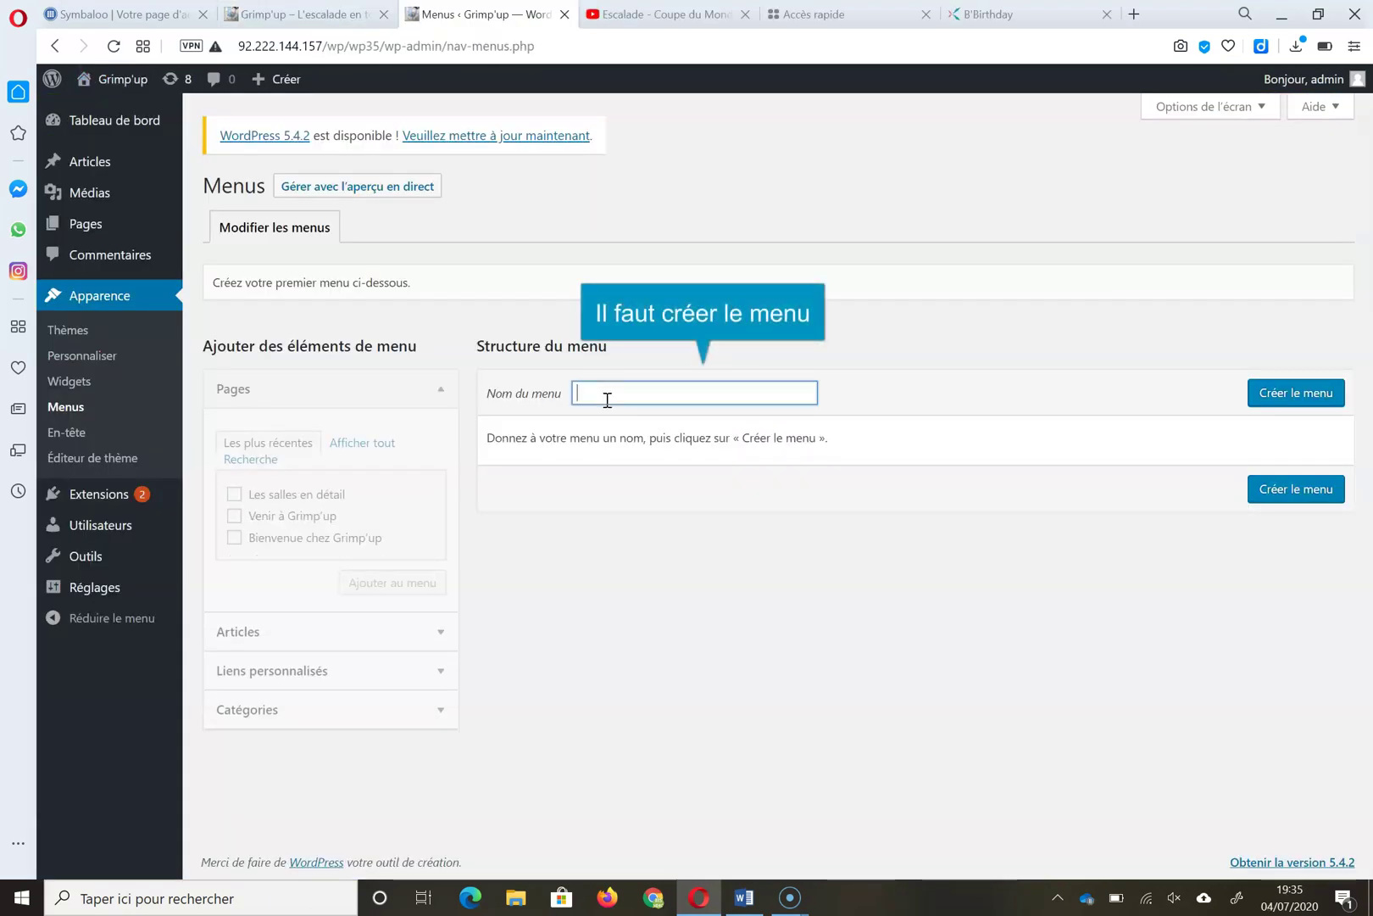
text(Menu 1)
click(1310, 396)
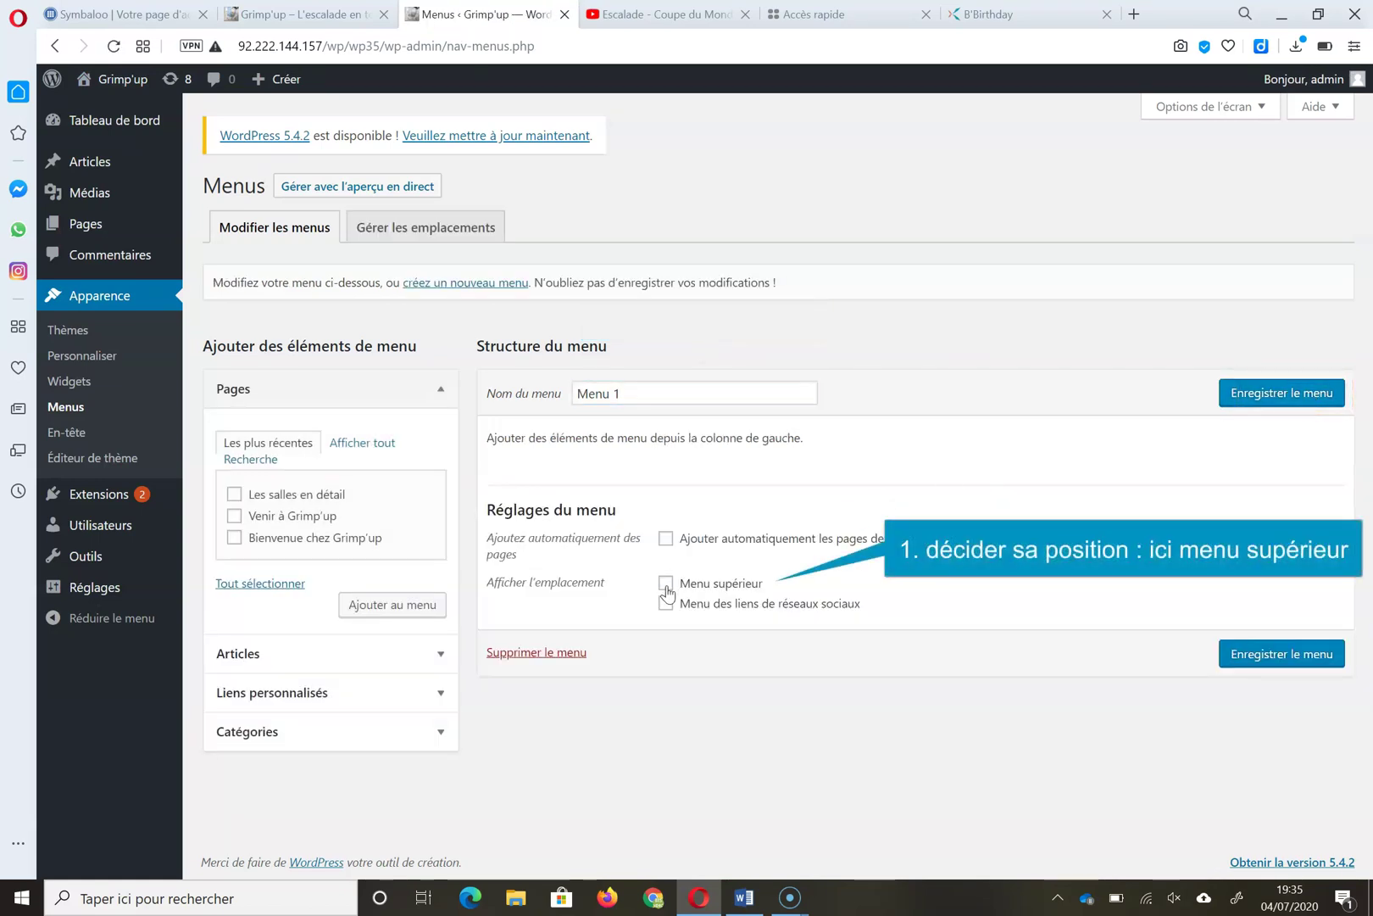
Add the pages "Les salles en détail", "Venir à Grimp'up" and "Bienvenue chez Grimp'up" to Menu 1
click(442, 392)
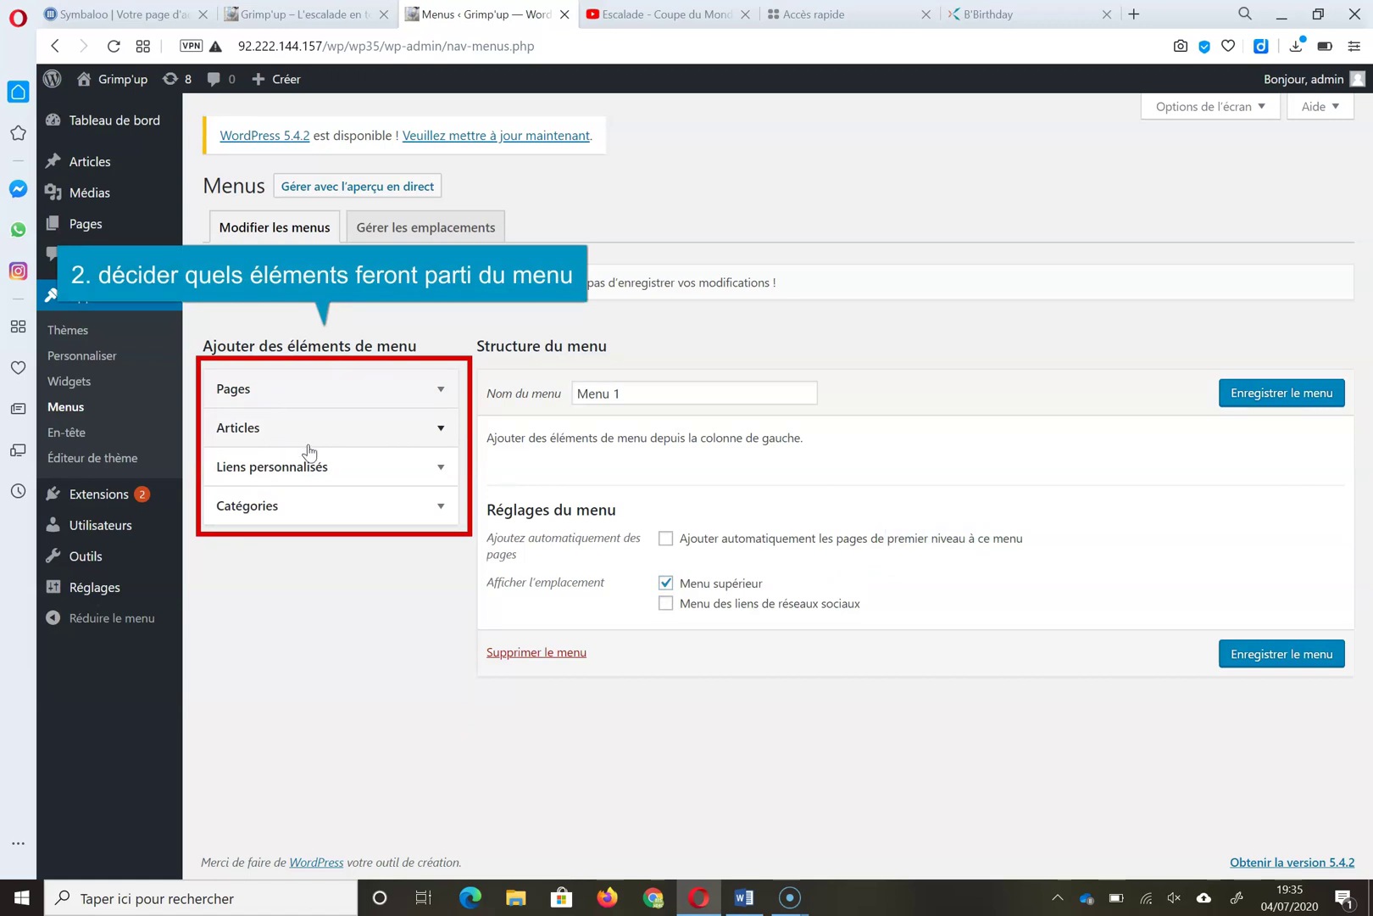
click(443, 391)
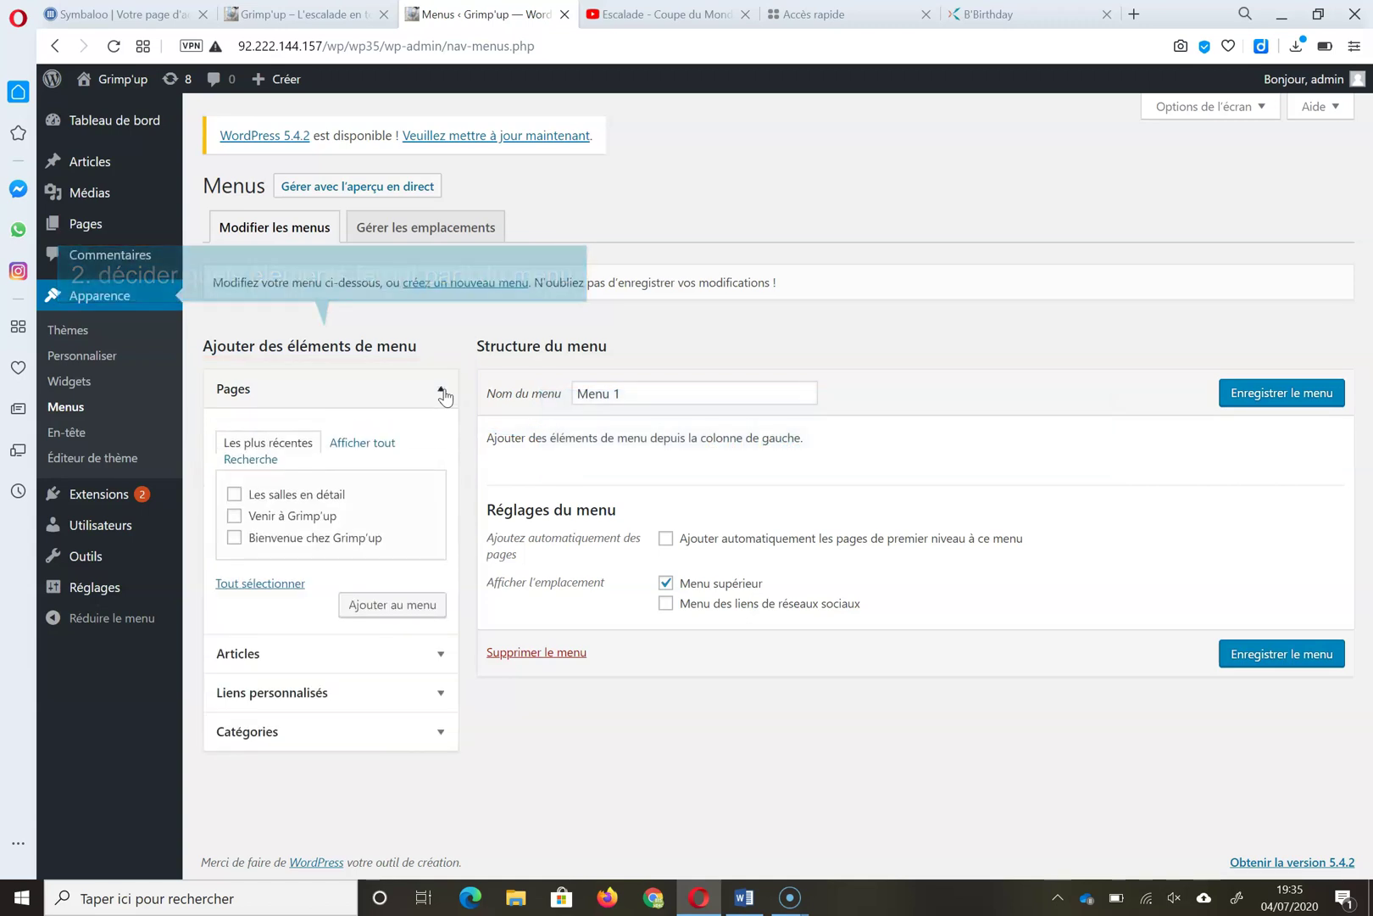
click(234, 494)
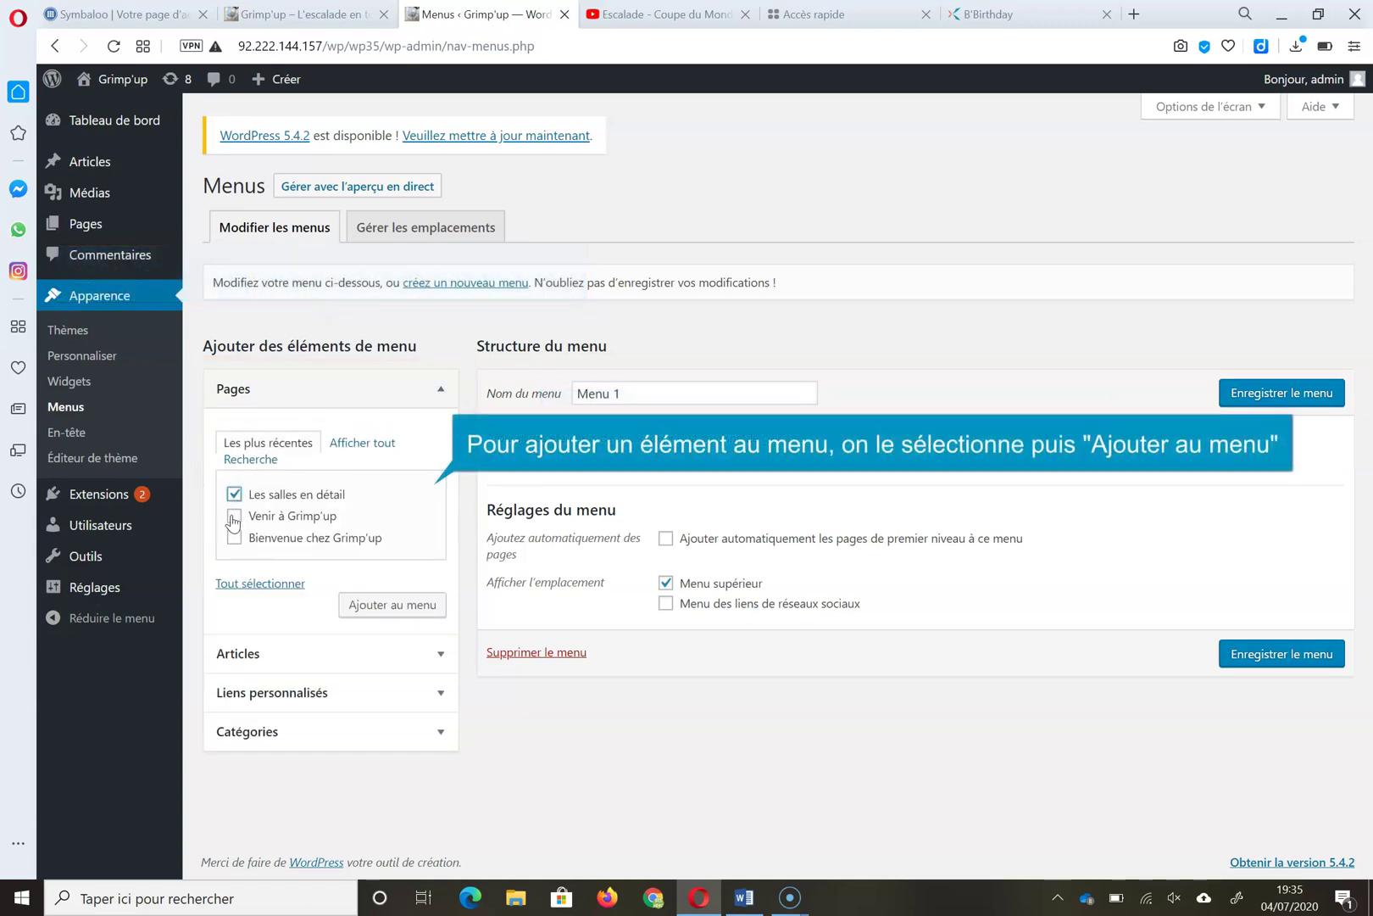
click(234, 537)
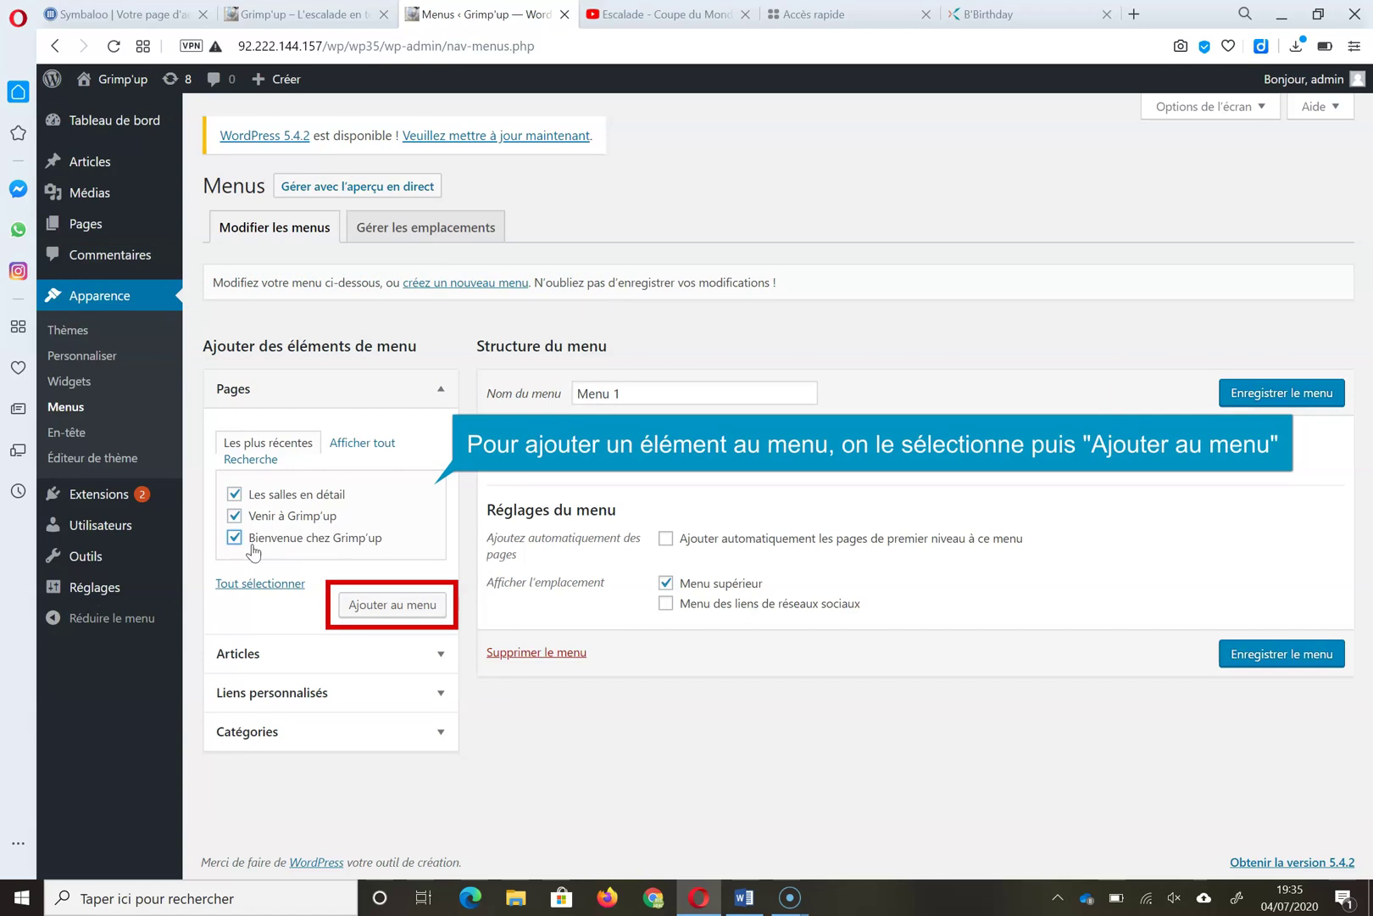
click(414, 610)
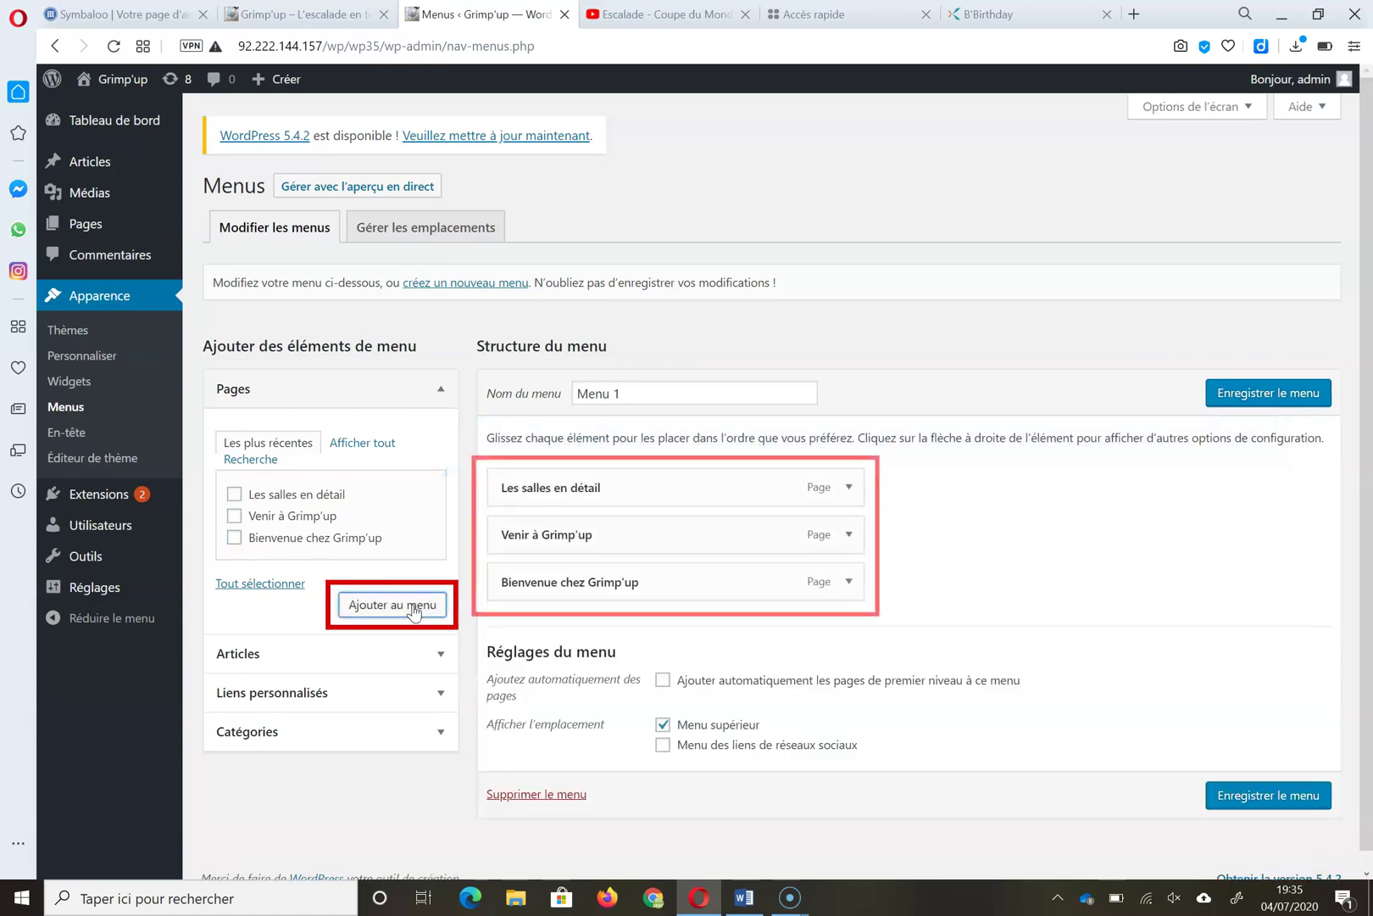
Add the categories Soirée, entrainement and Anniversaire to Menu 1
click(440, 390)
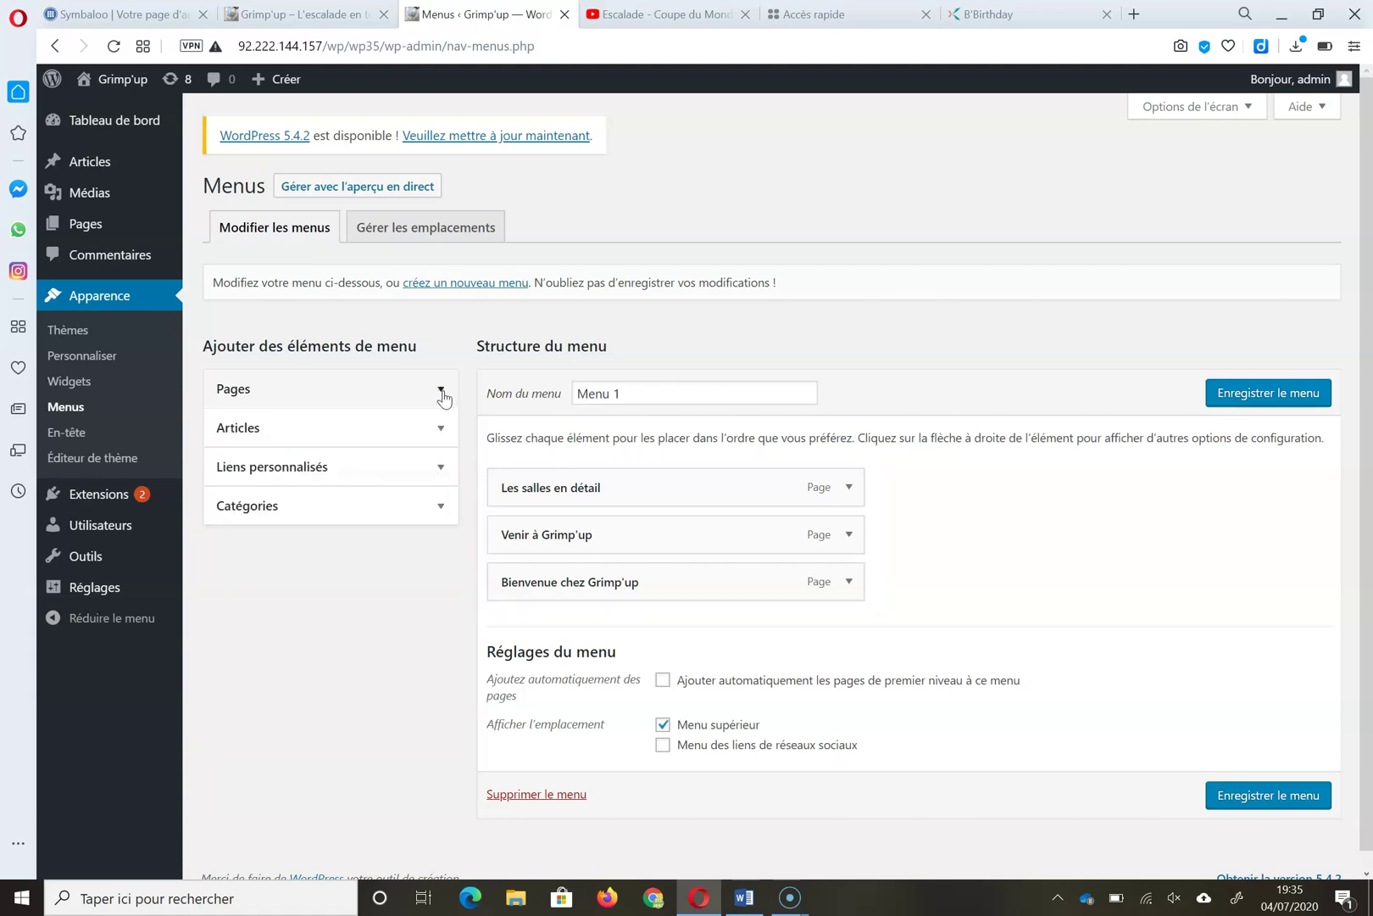
click(440, 507)
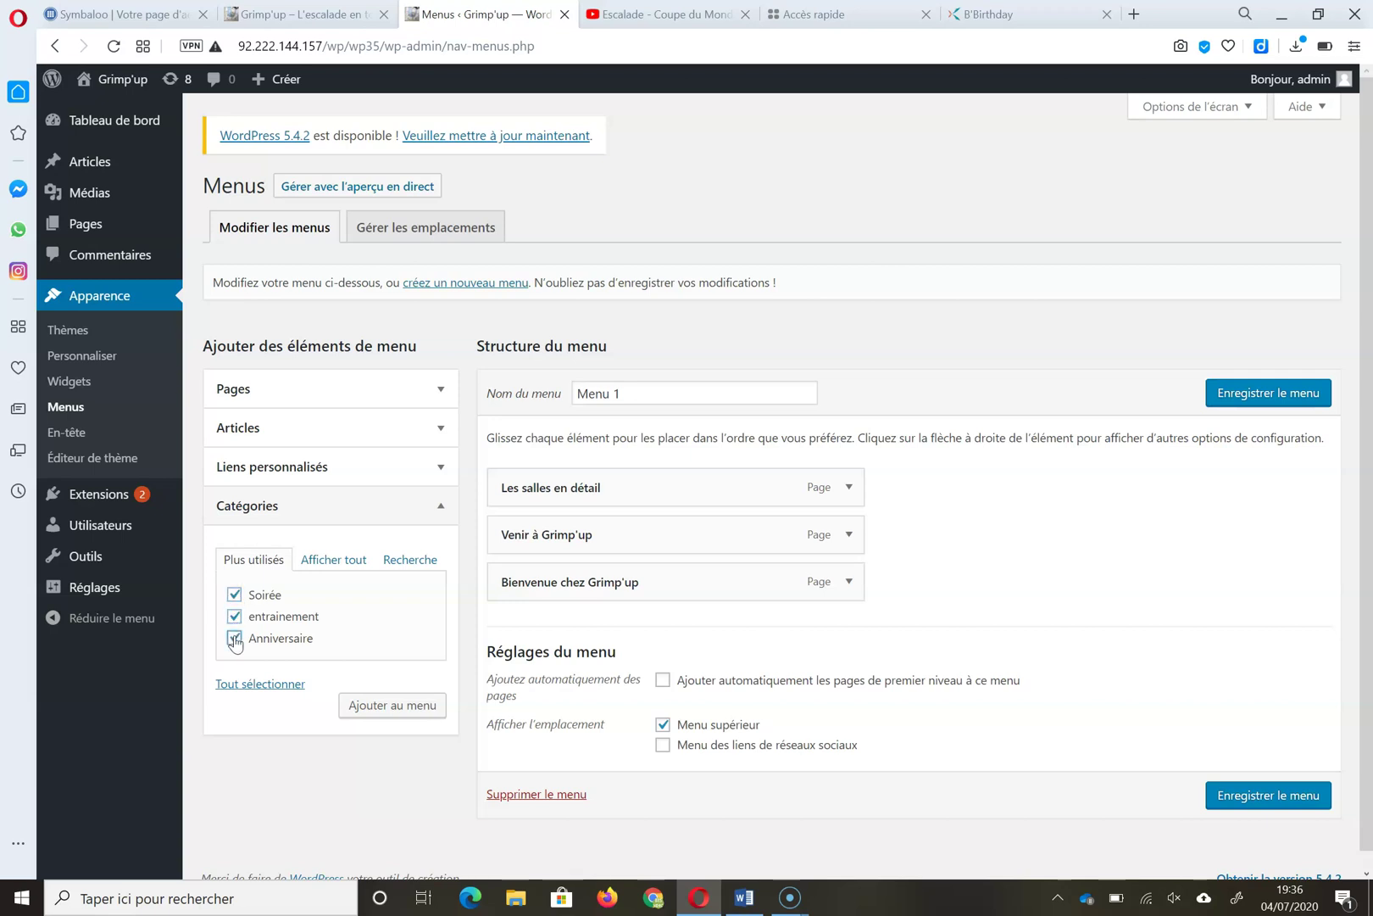
click(393, 706)
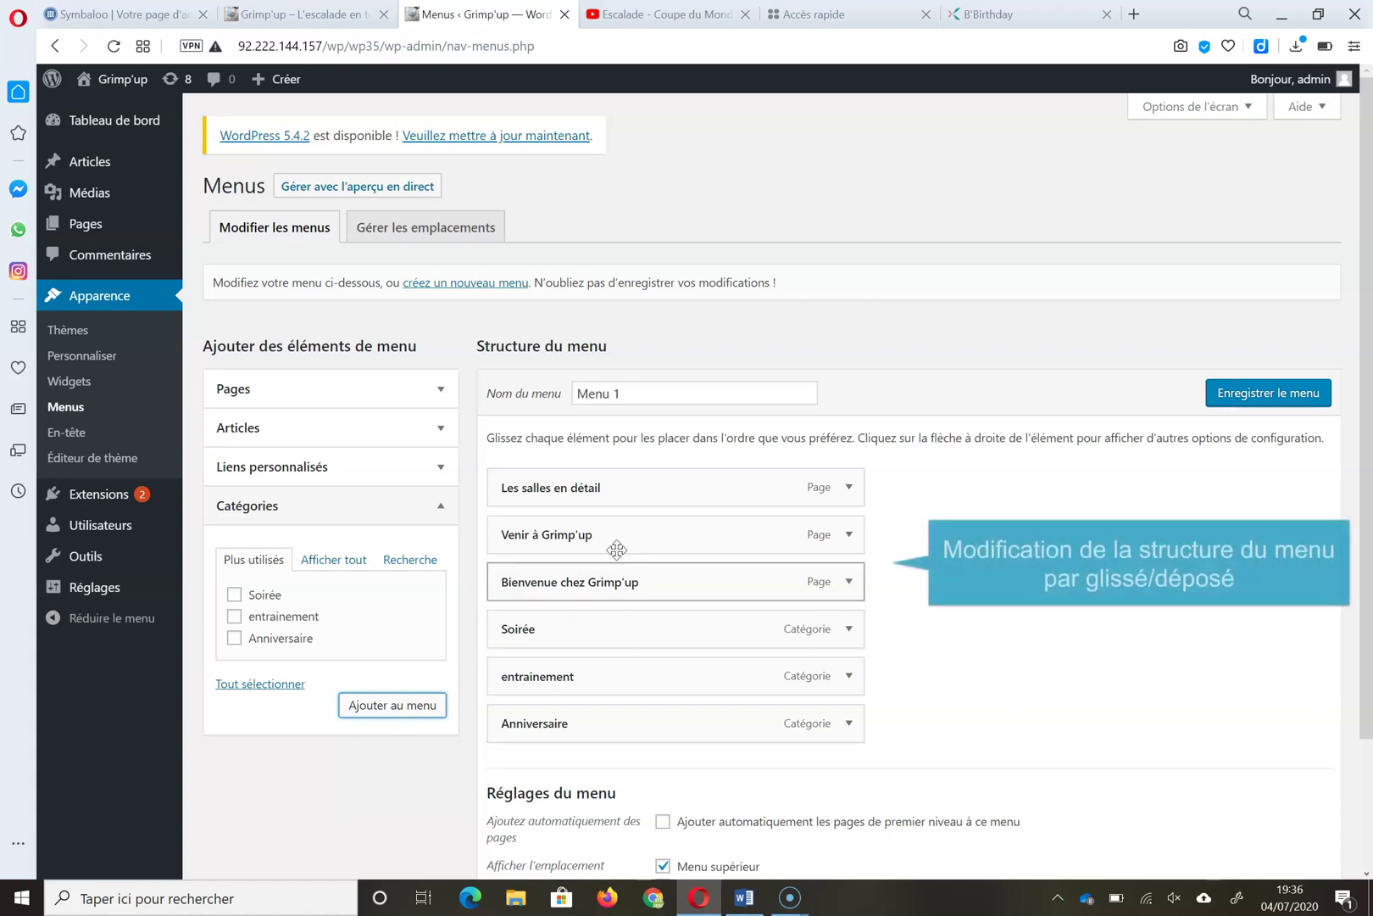
Move "Bienvenue chez Grimp'up" to the first place in the menu structure and save the menu
drag(618, 582, 612, 483)
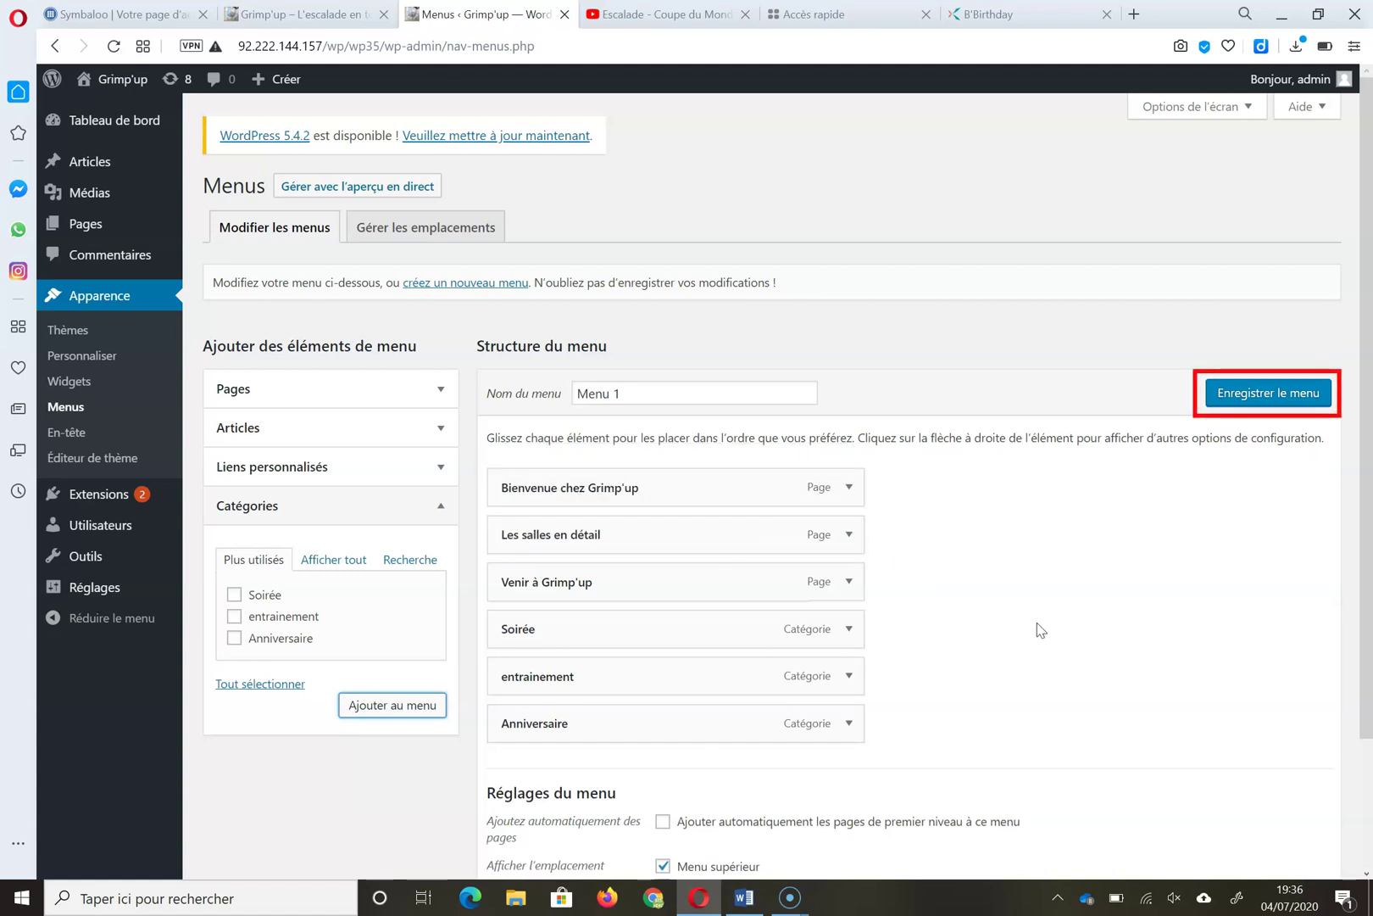
click(1265, 395)
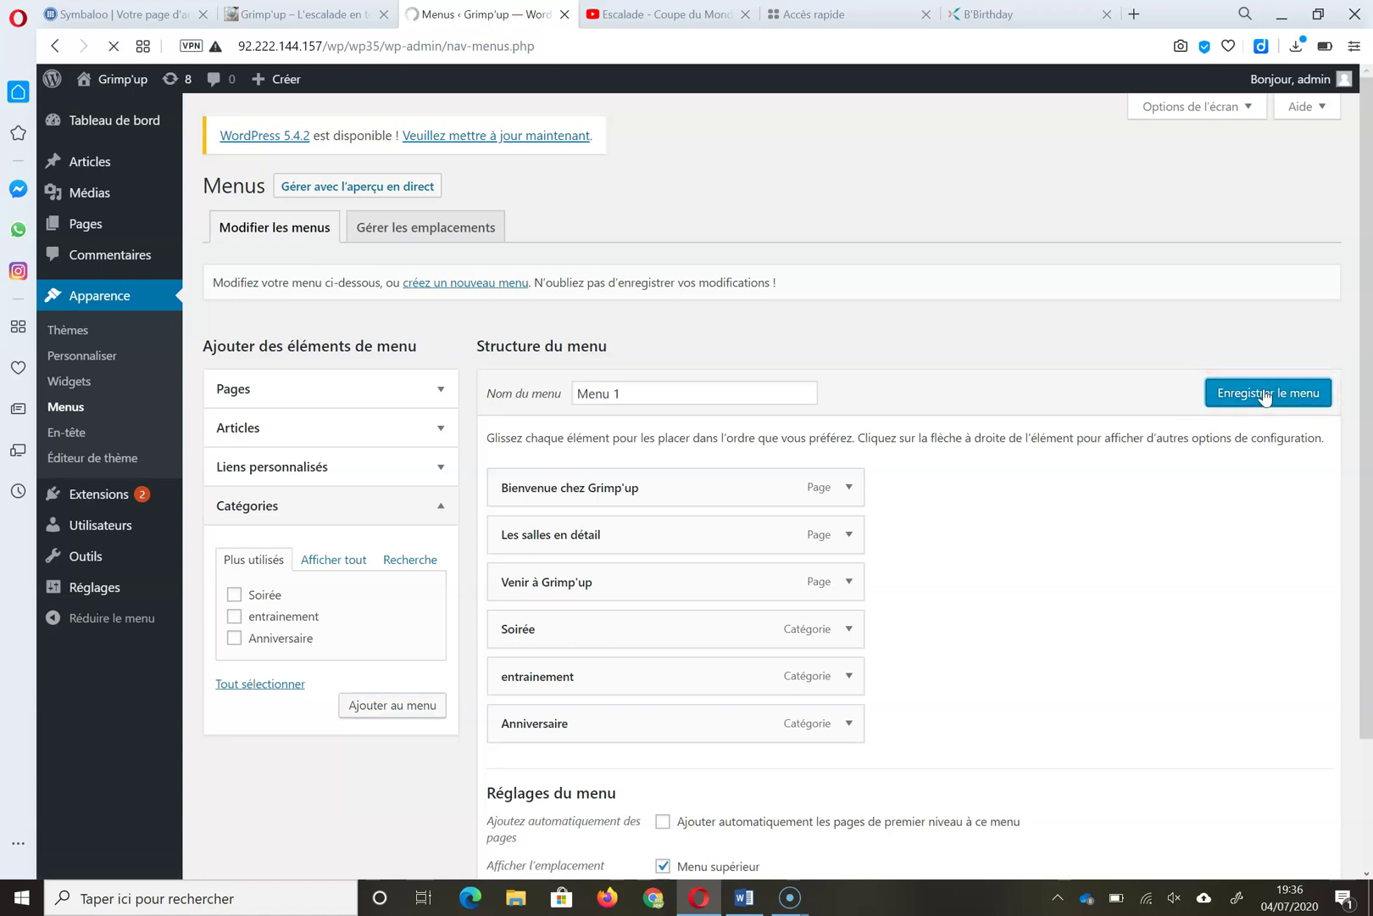
Reload the public home page, check the navigation menu and follow its "Les salles en détail" entry
click(354, 19)
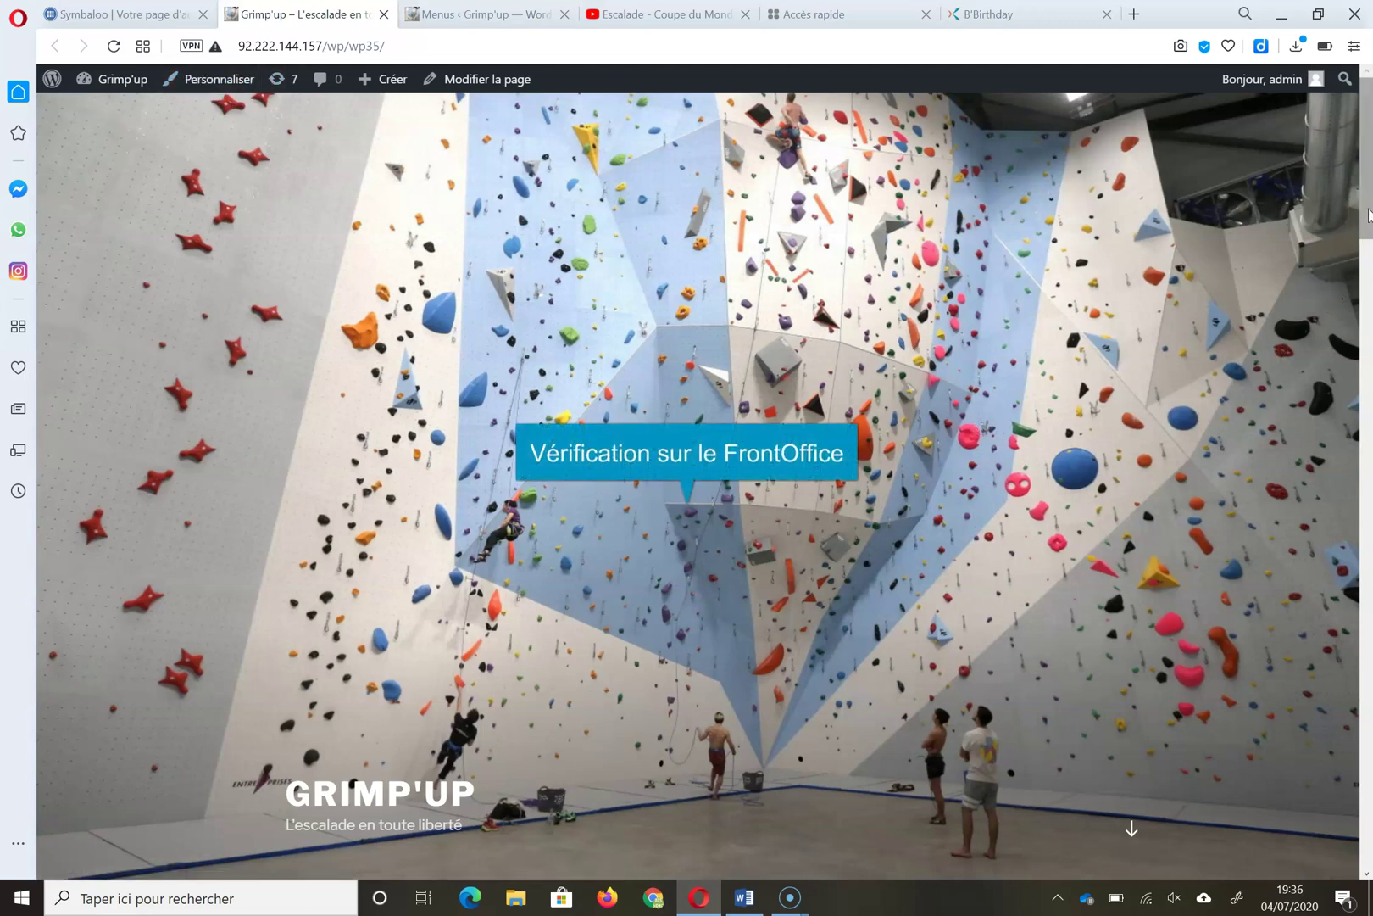
scroll(1368, 214, down, 3)
click(121, 48)
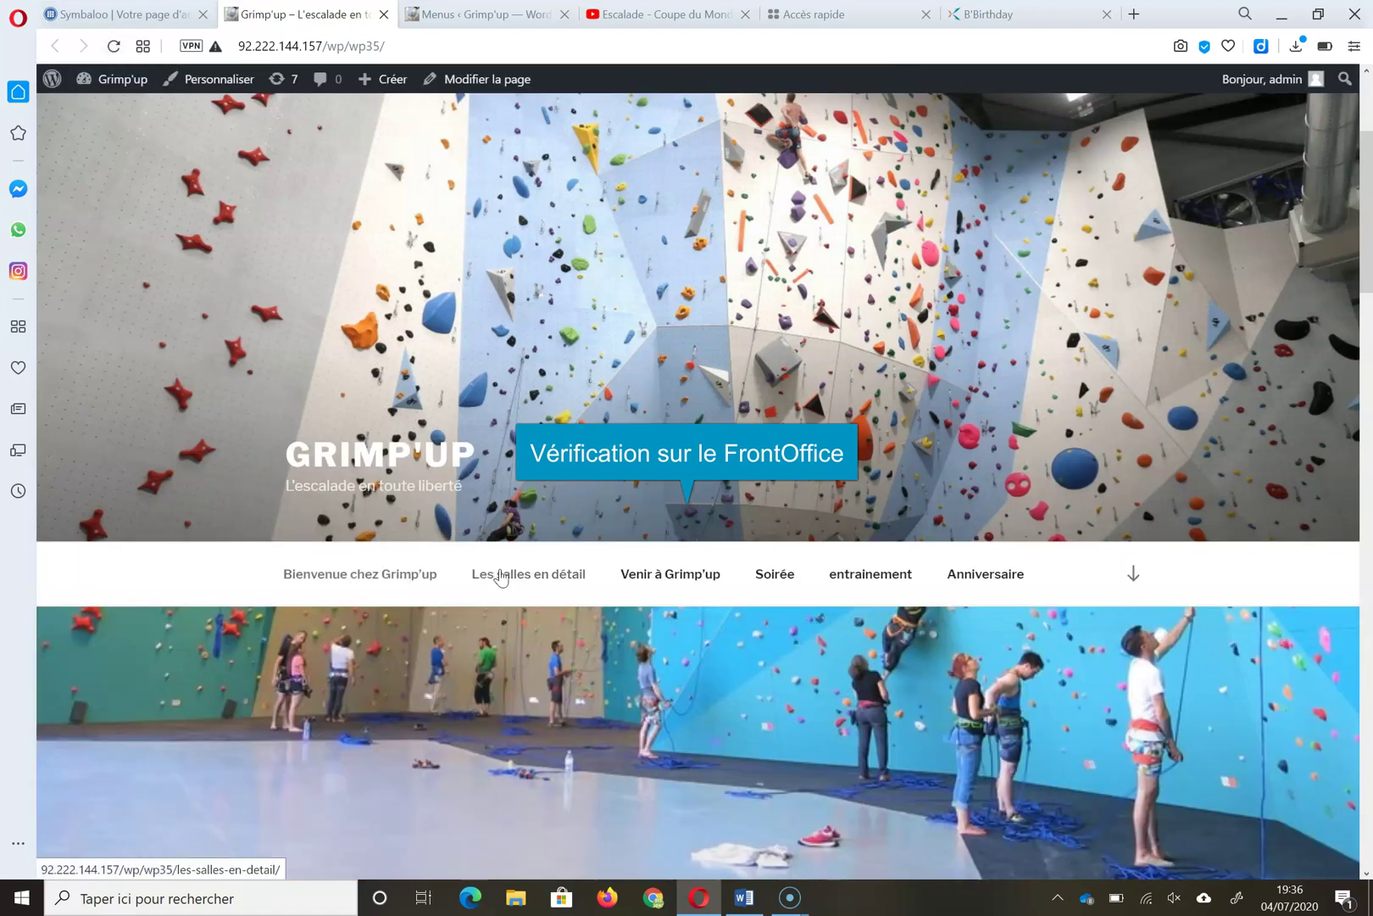
scroll(1368, 521, down, 10)
drag(1371, 525, 1371, 572)
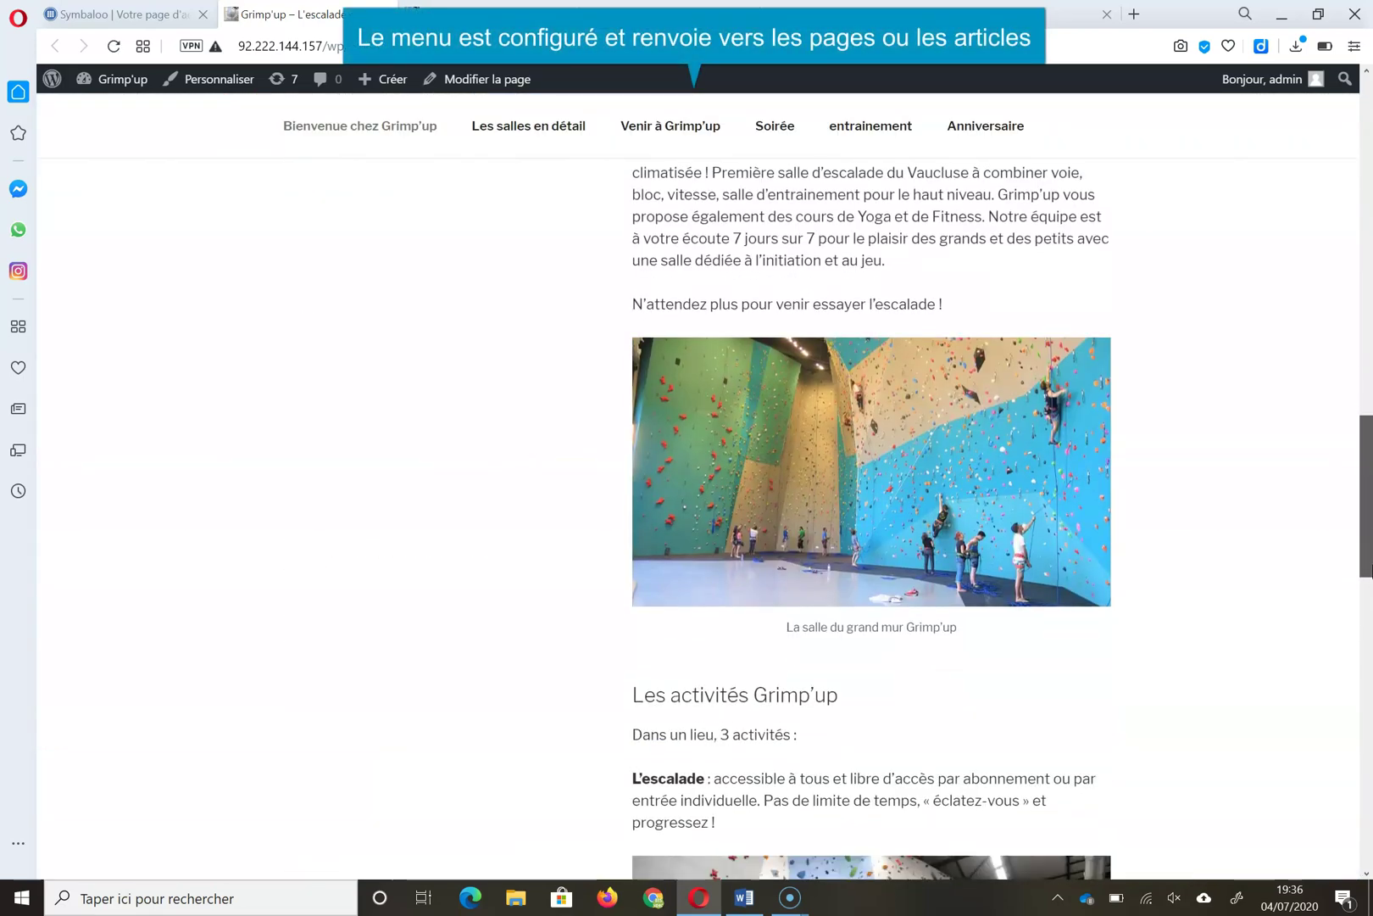
click(530, 125)
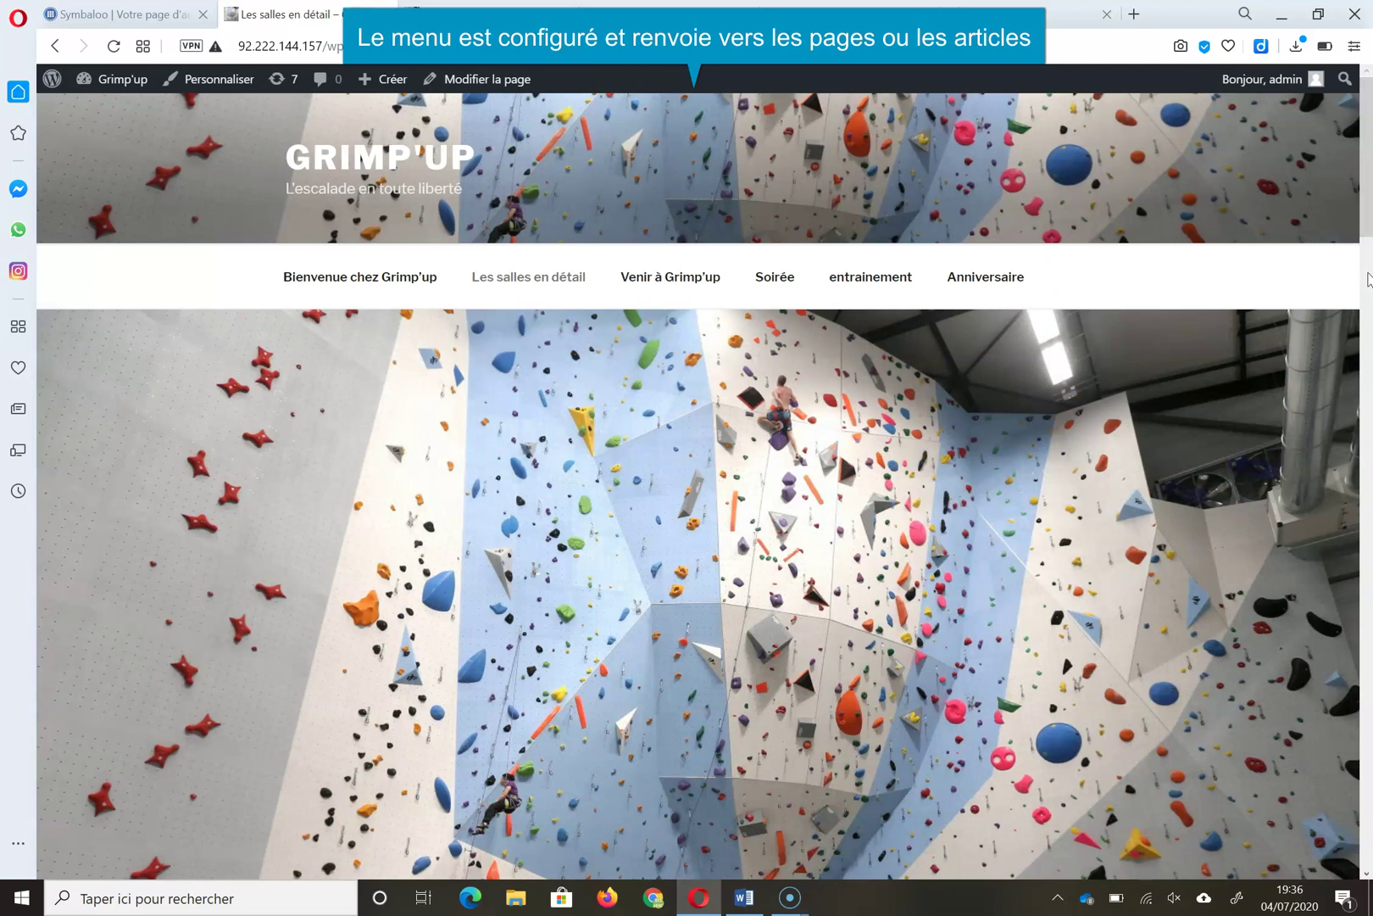
Look through the "Les salles en détail" page, then check which articles the entrainement and Soirée categories show
scroll(1370, 280, down, 15)
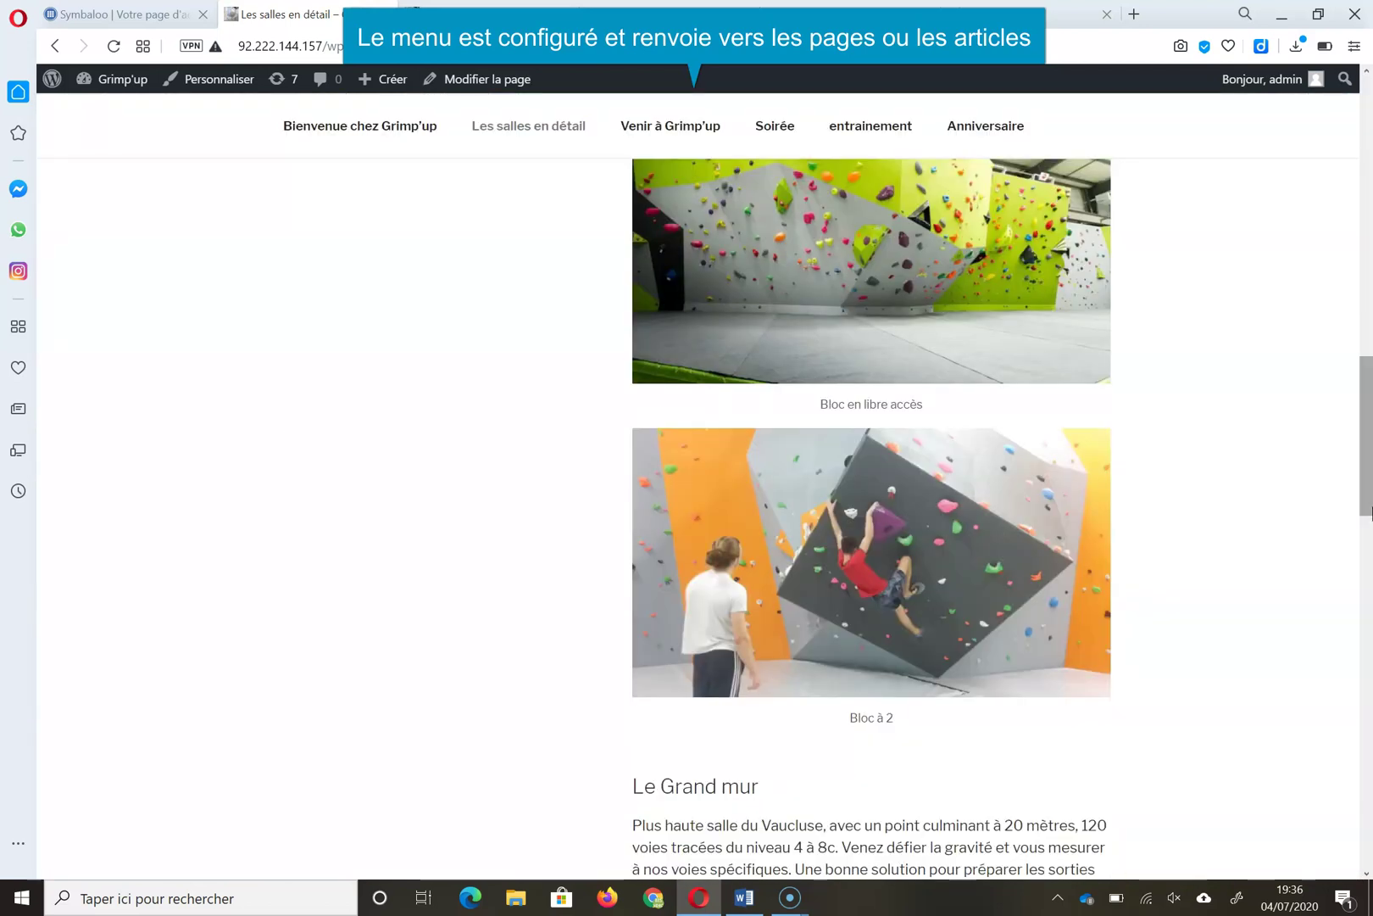
drag(1370, 449, 1354, 243)
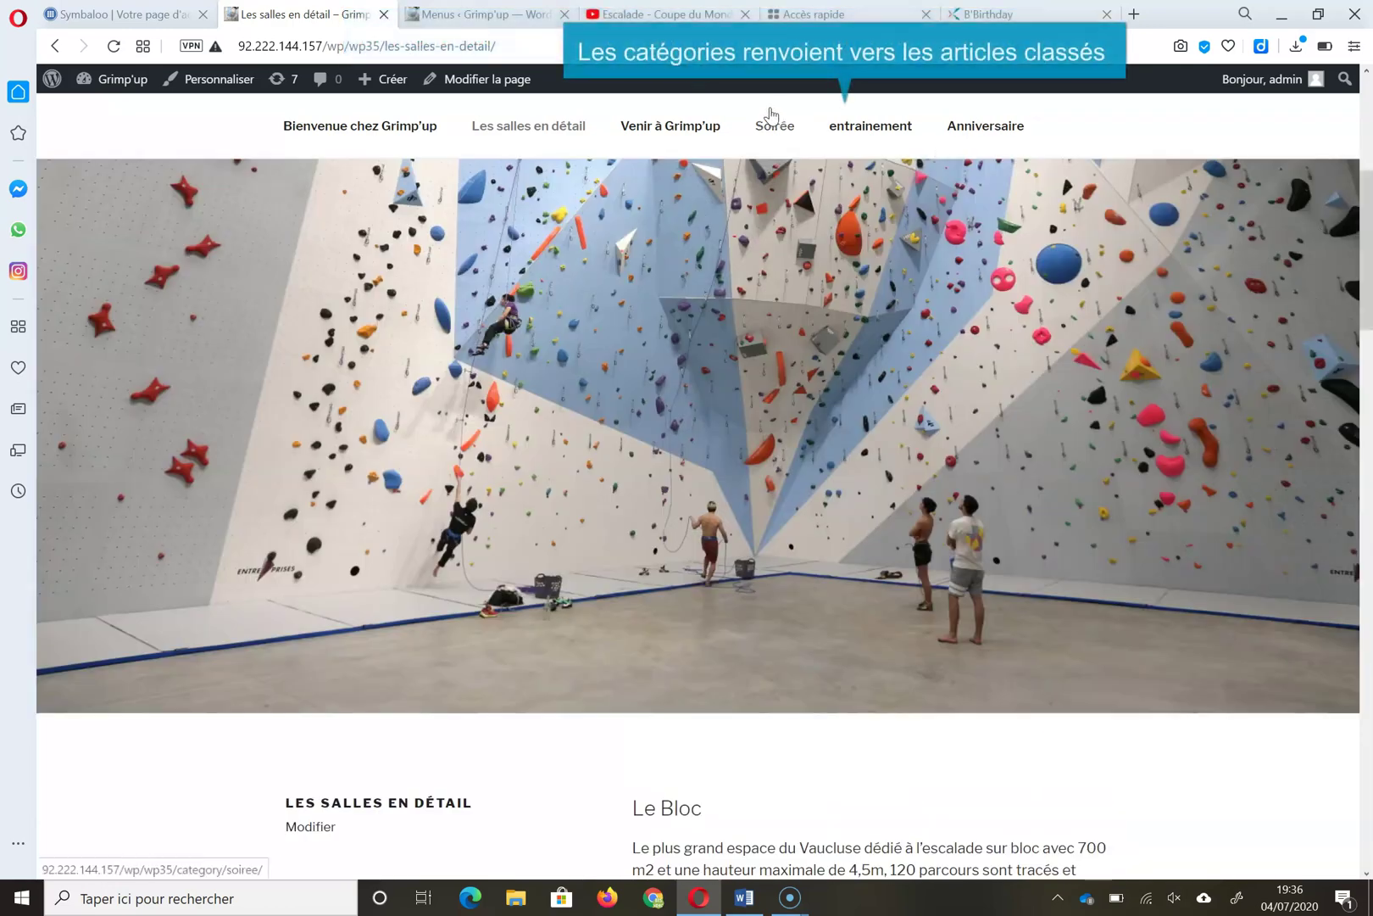
click(1001, 131)
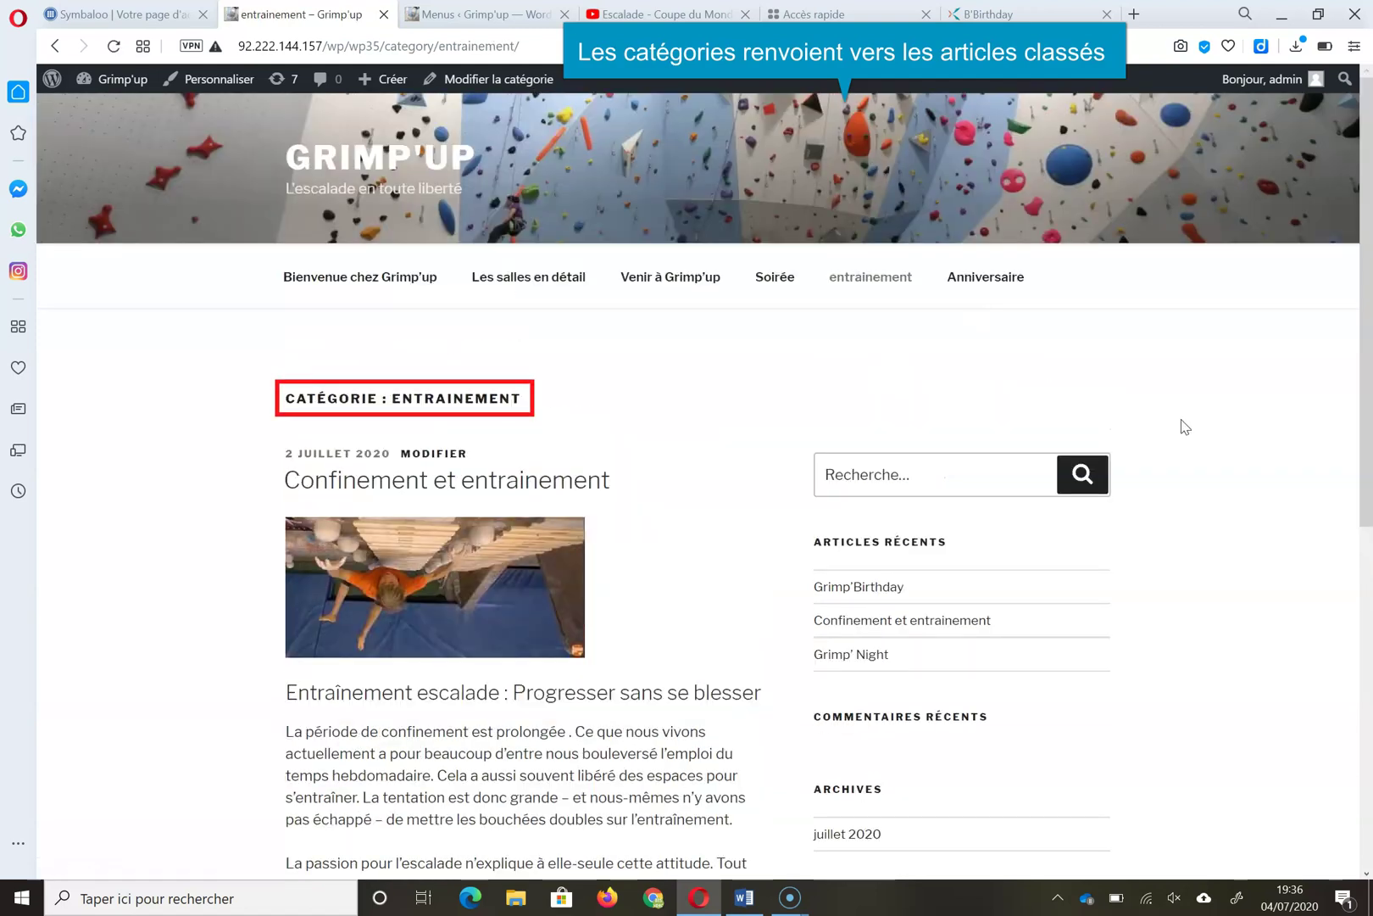
mouse_move(1365, 370)
mouse_down()
mouse_move(1365, 680)
mouse_move(1359, 361)
mouse_up()
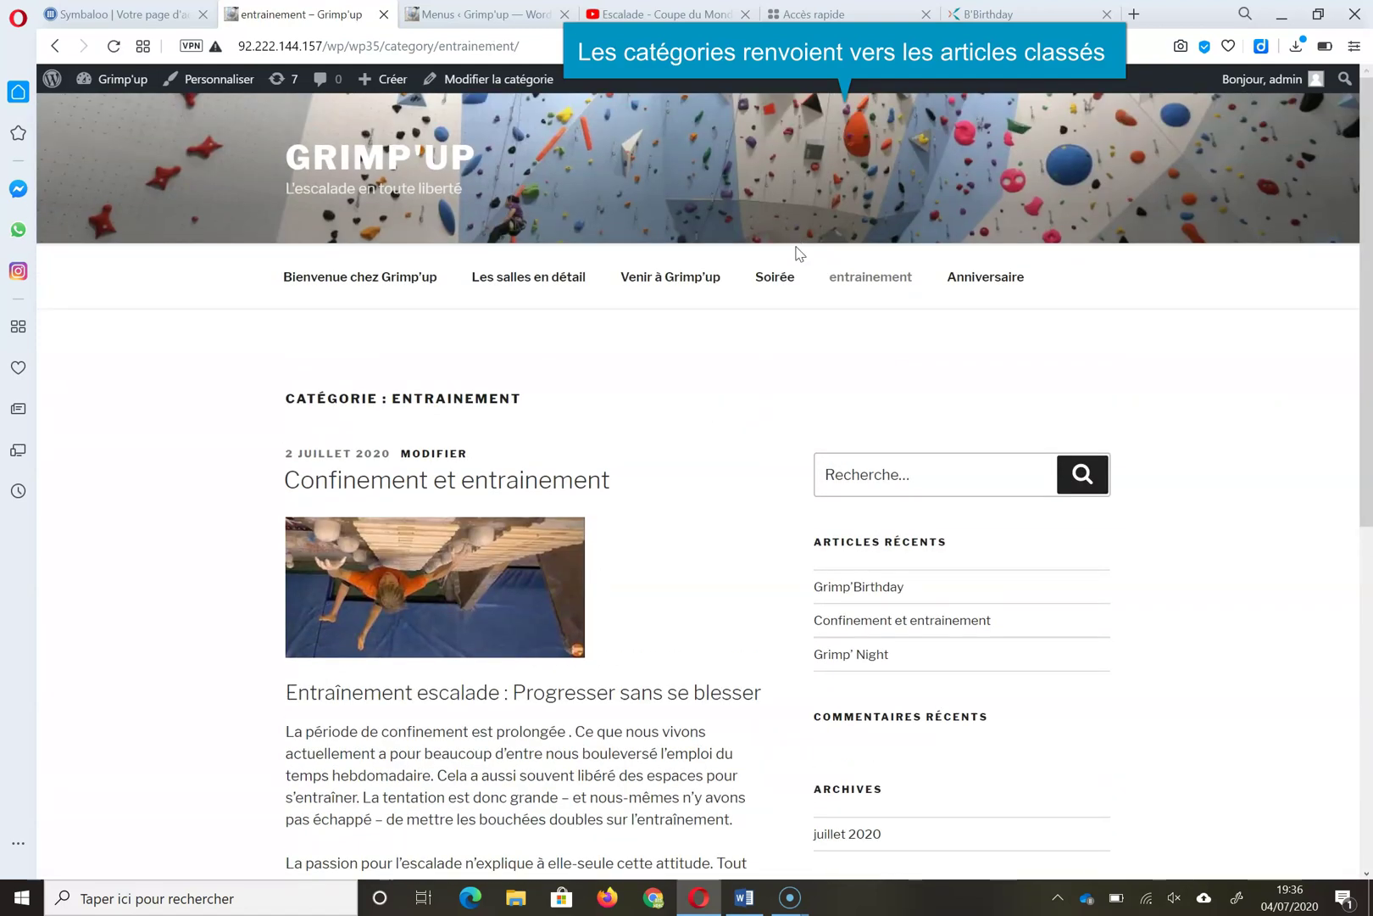
click(773, 278)
scroll(1344, 325, down, 3)
scroll(1284, 255, up, 3)
mouse_move(1366, 219)
mouse_down()
mouse_move(1367, 630)
mouse_move(1367, 219)
mouse_up()
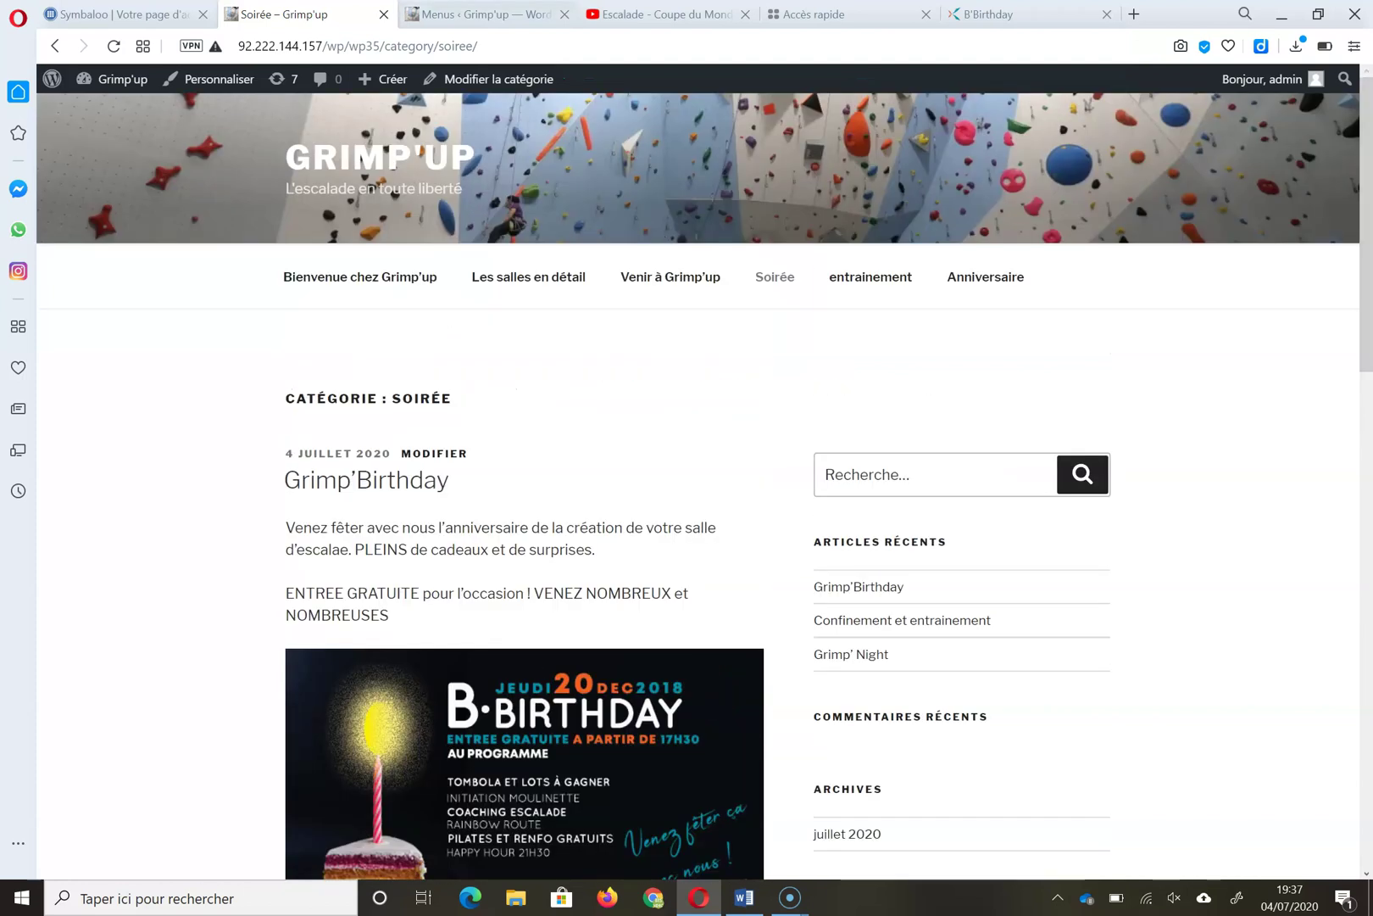
Nest "Les salles en détail" and "Venir à Grimp'up" under "Bienvenue chez Grimp'up" in Menu 1 and save the menu
click(443, 15)
drag(656, 588, 680, 635)
click(1263, 455)
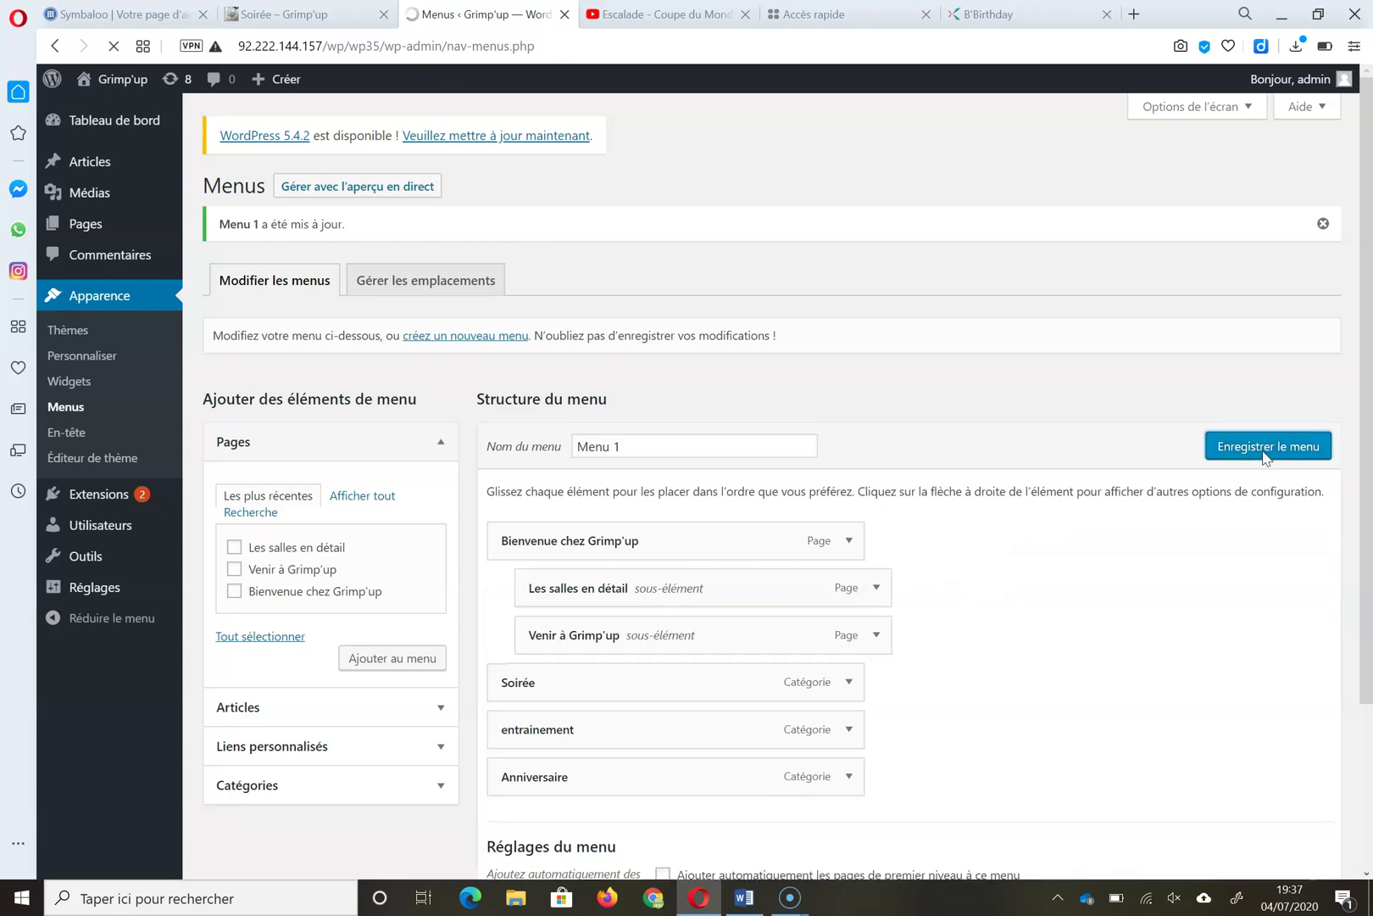
Reload the public site, open "Venir à Grimp'up" from the "Bienvenue chez Grimp'up" submenu and look over the page
click(331, 15)
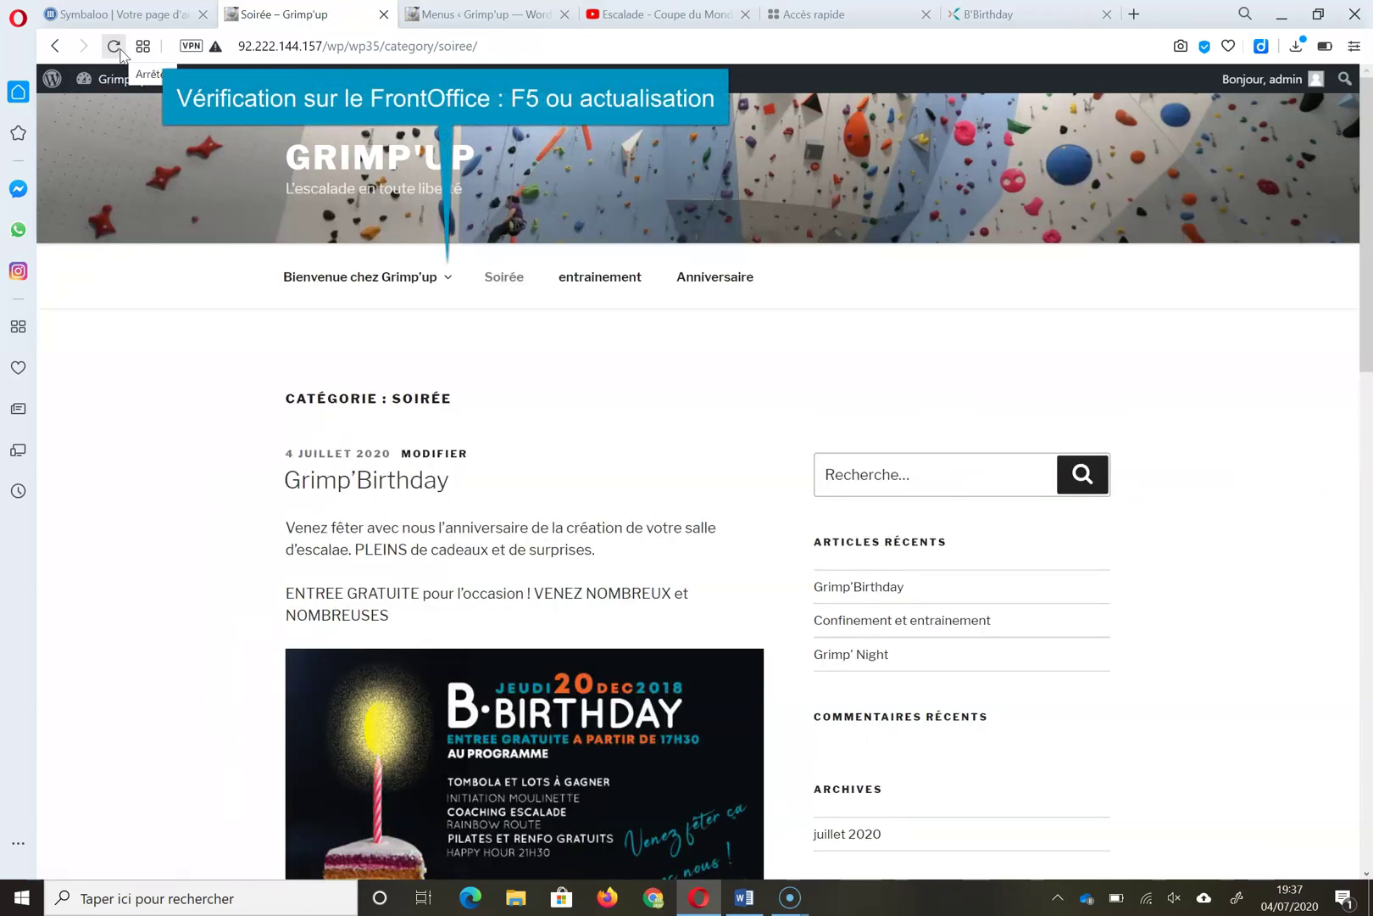
mouse_move(451, 293)
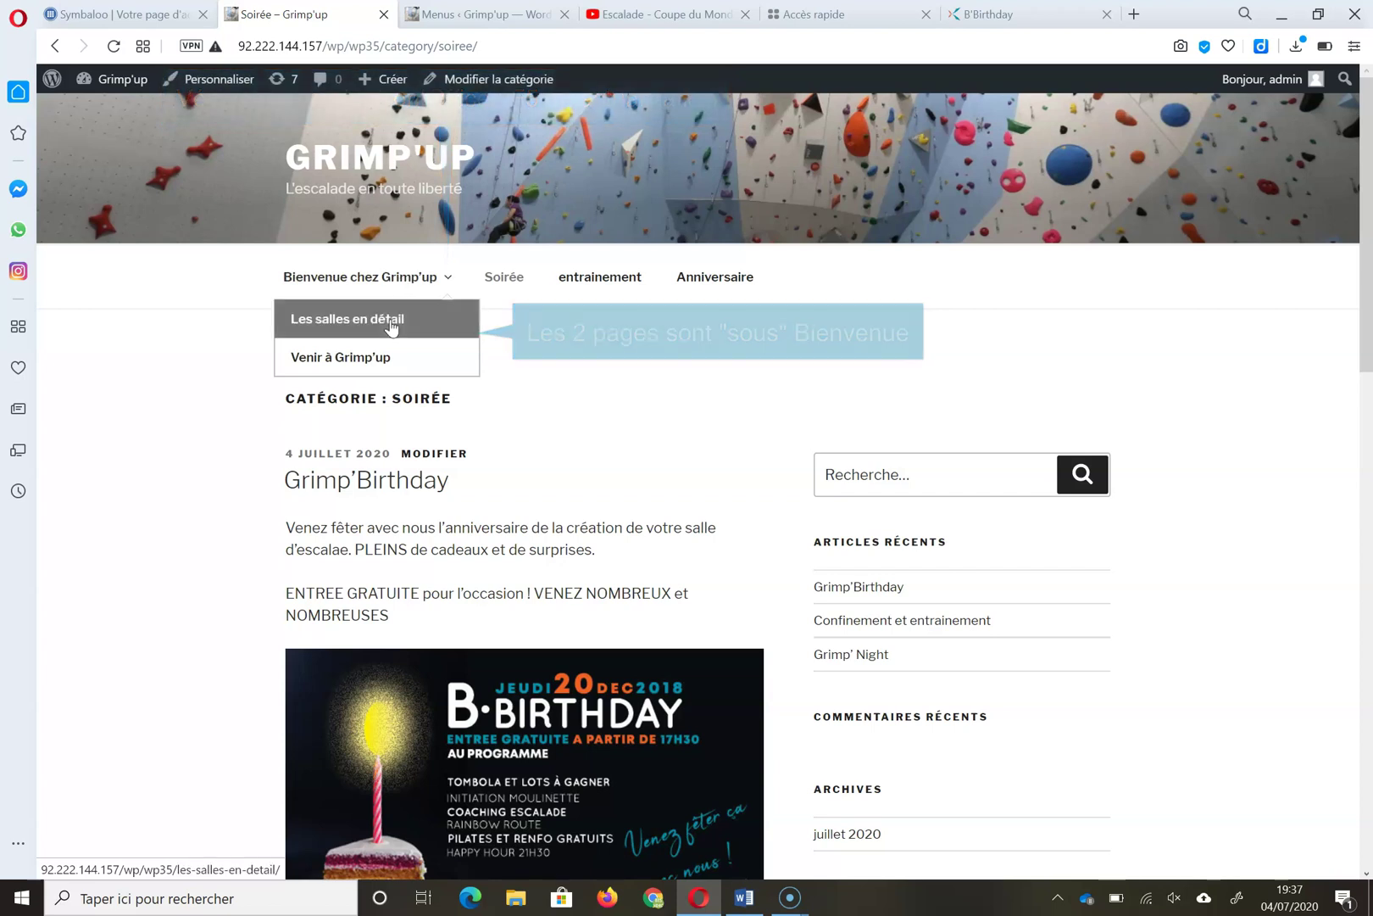
click(381, 358)
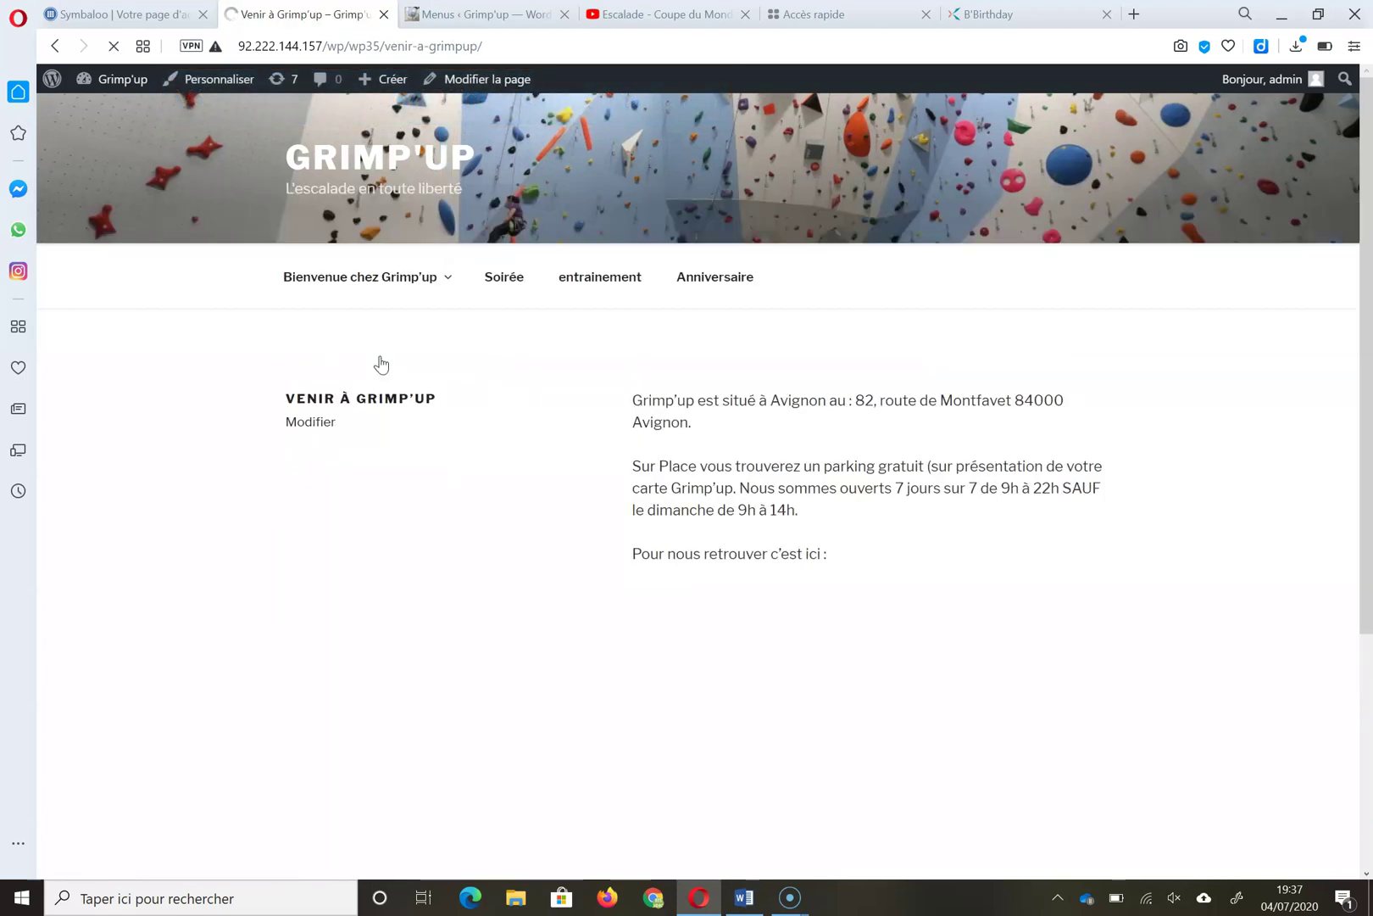
scroll(1367, 517, down, 2)
scroll(1370, 540, down, 1)
scroll(1371, 539, up, 1)
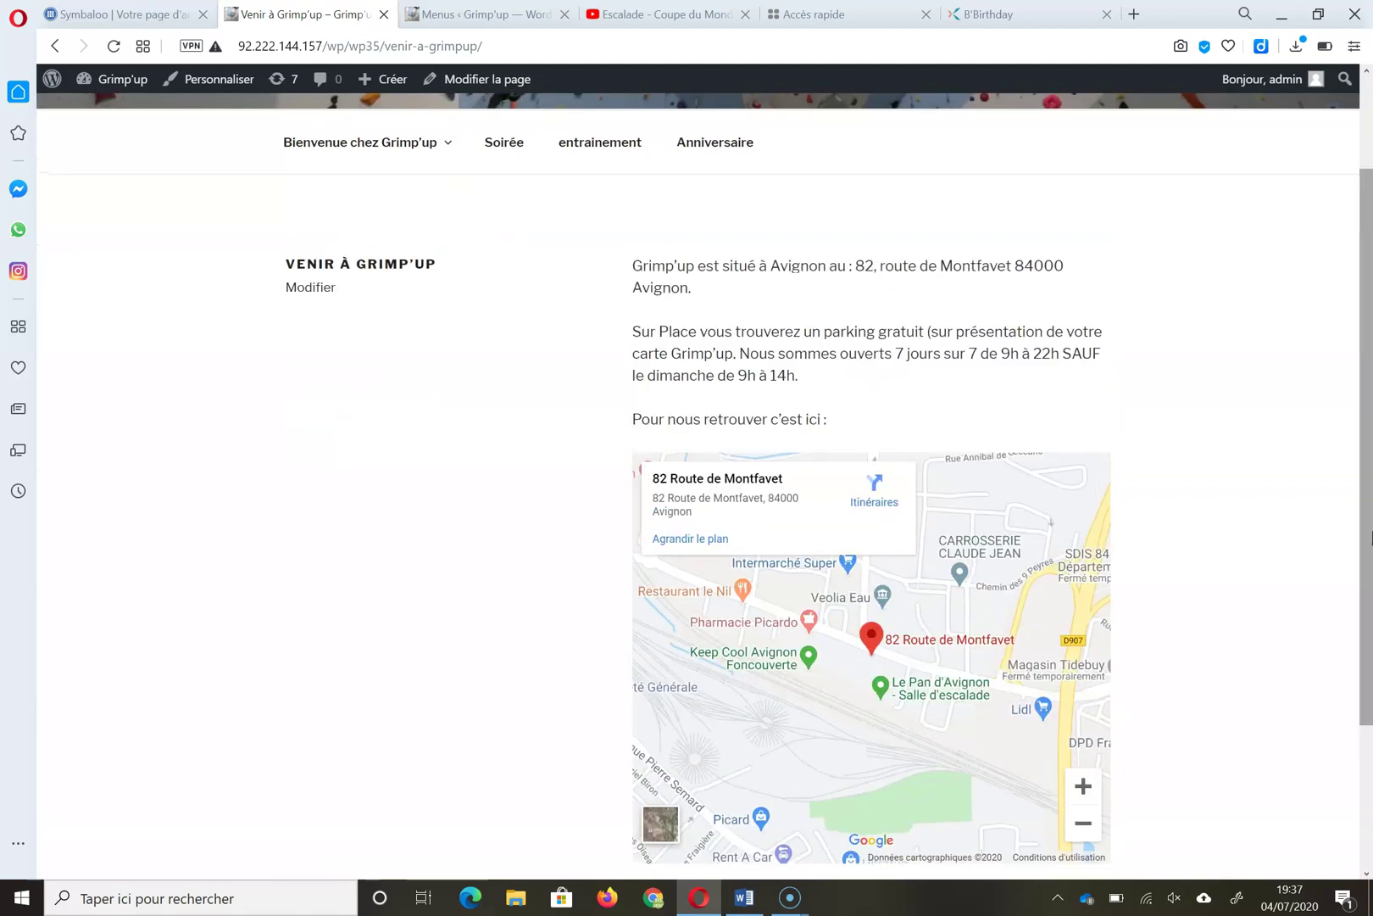
Create a new menu named RS and assign it to the "Menu des liens de réseaux sociaux" location
click(467, 15)
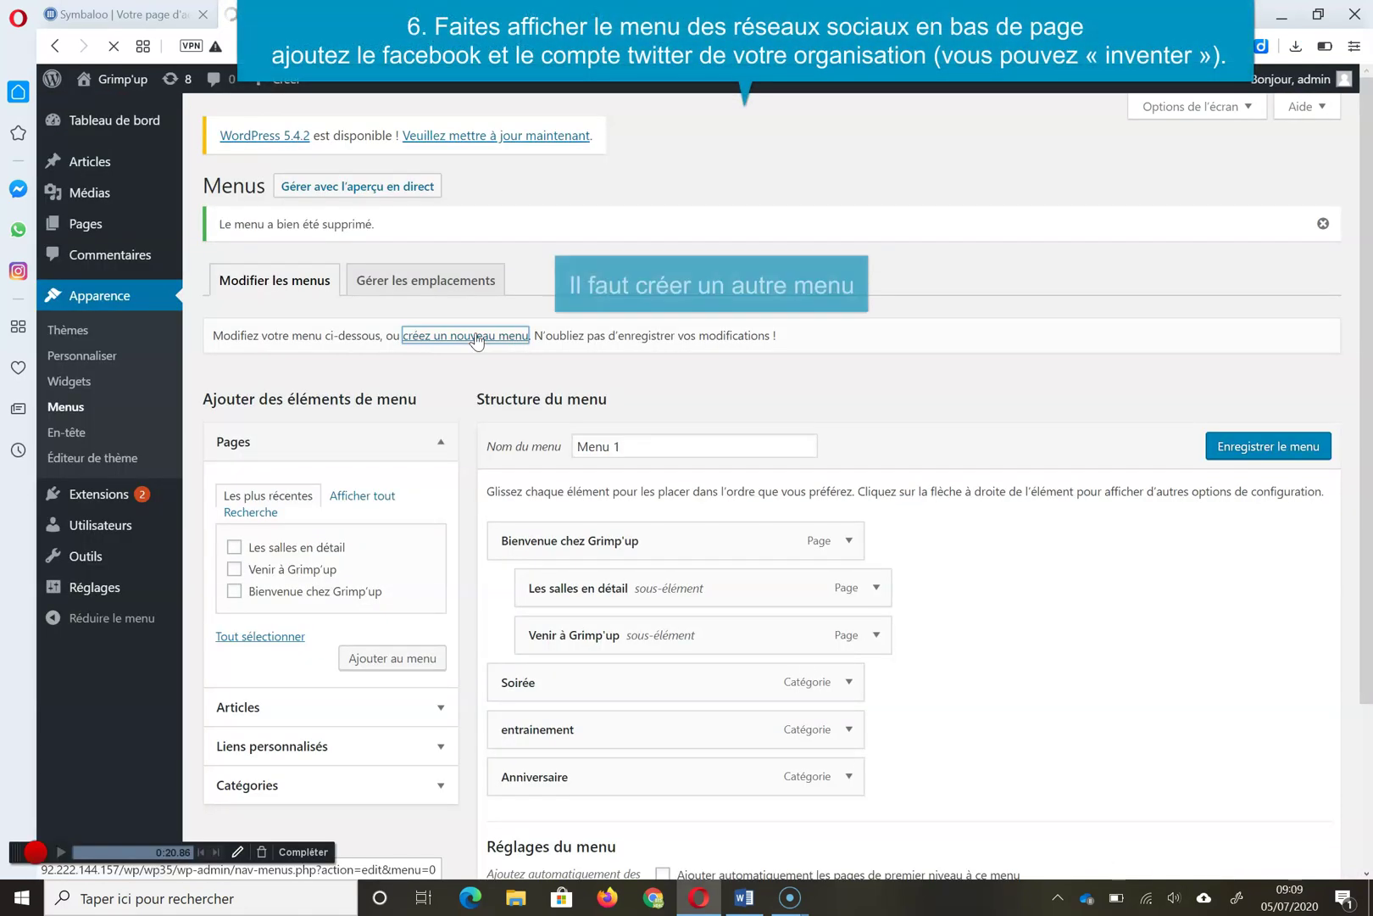
click(475, 337)
click(641, 395)
click(634, 429)
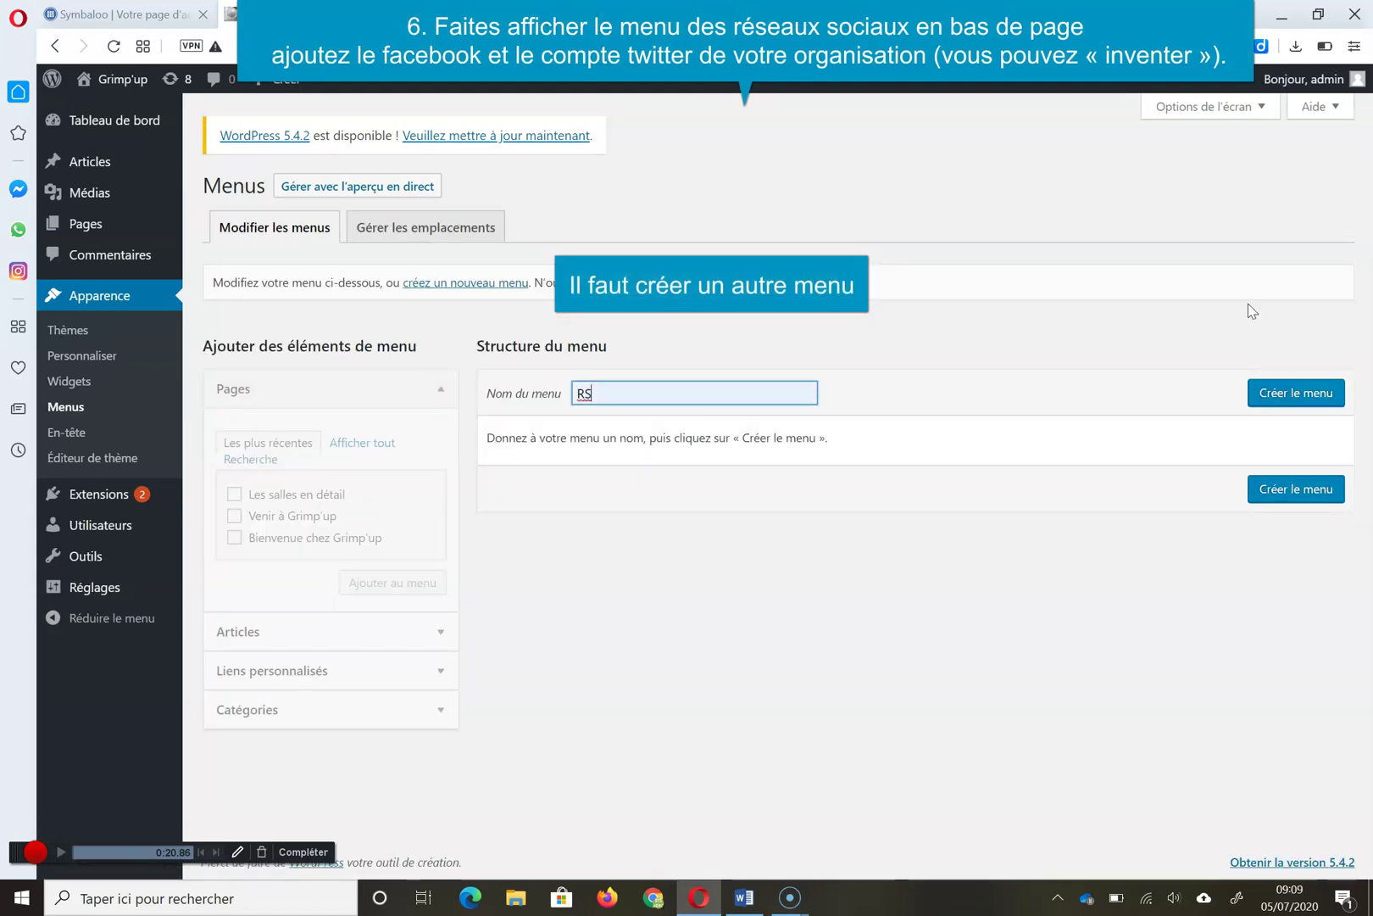
click(1299, 394)
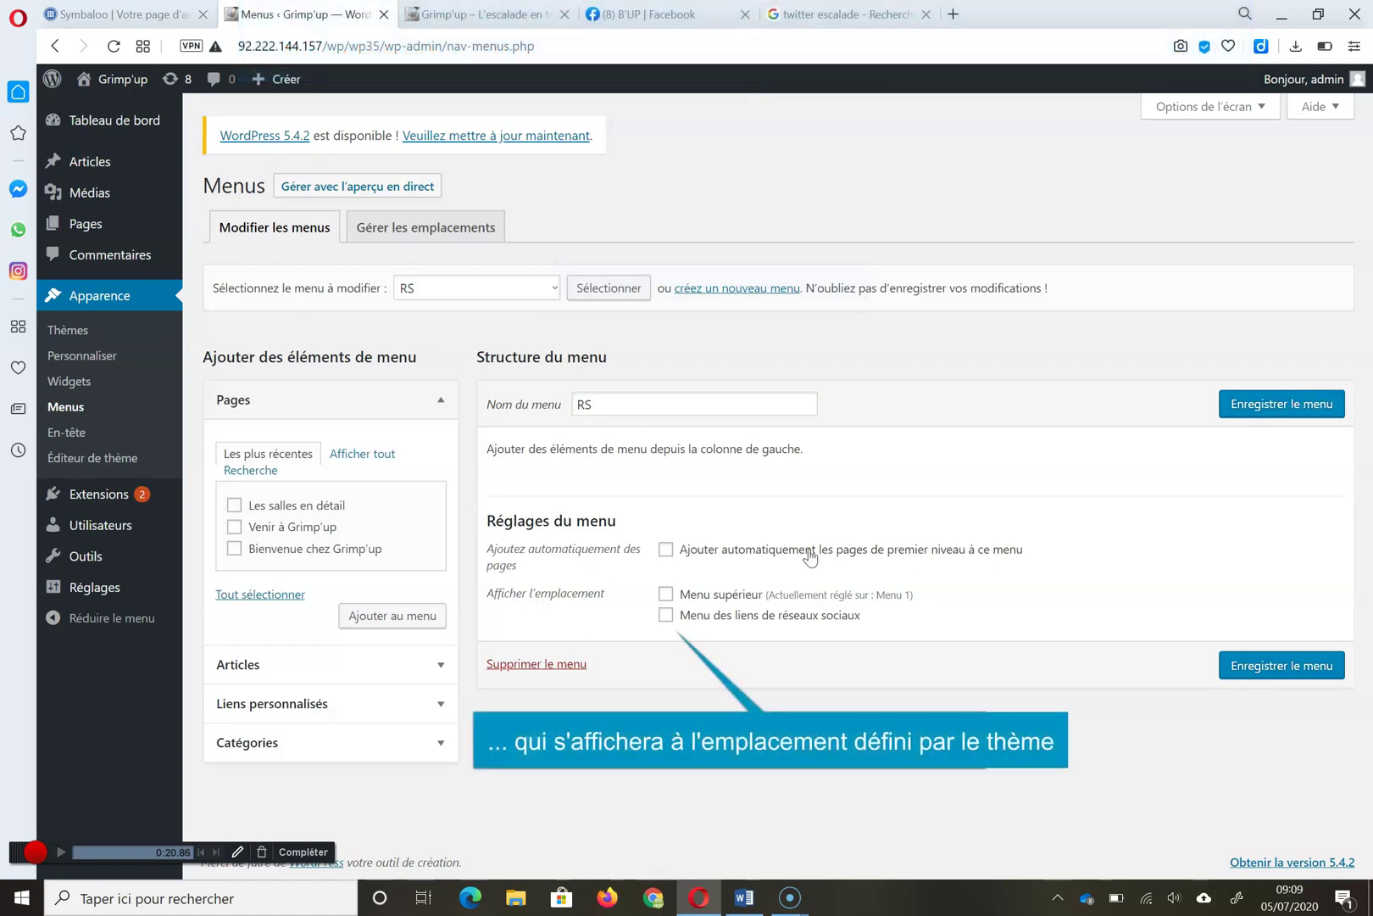
click(666, 615)
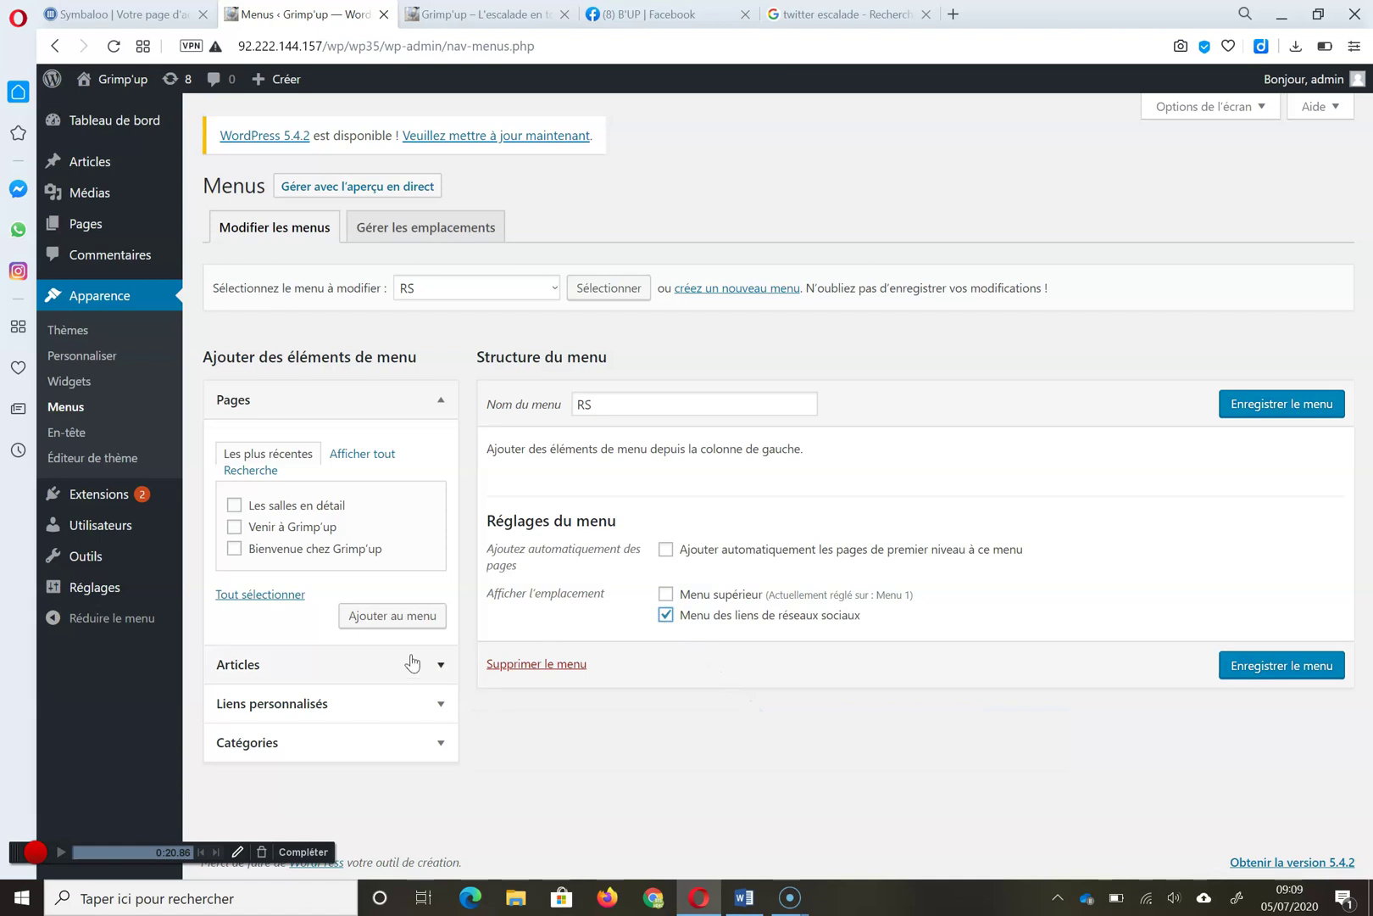
click(440, 709)
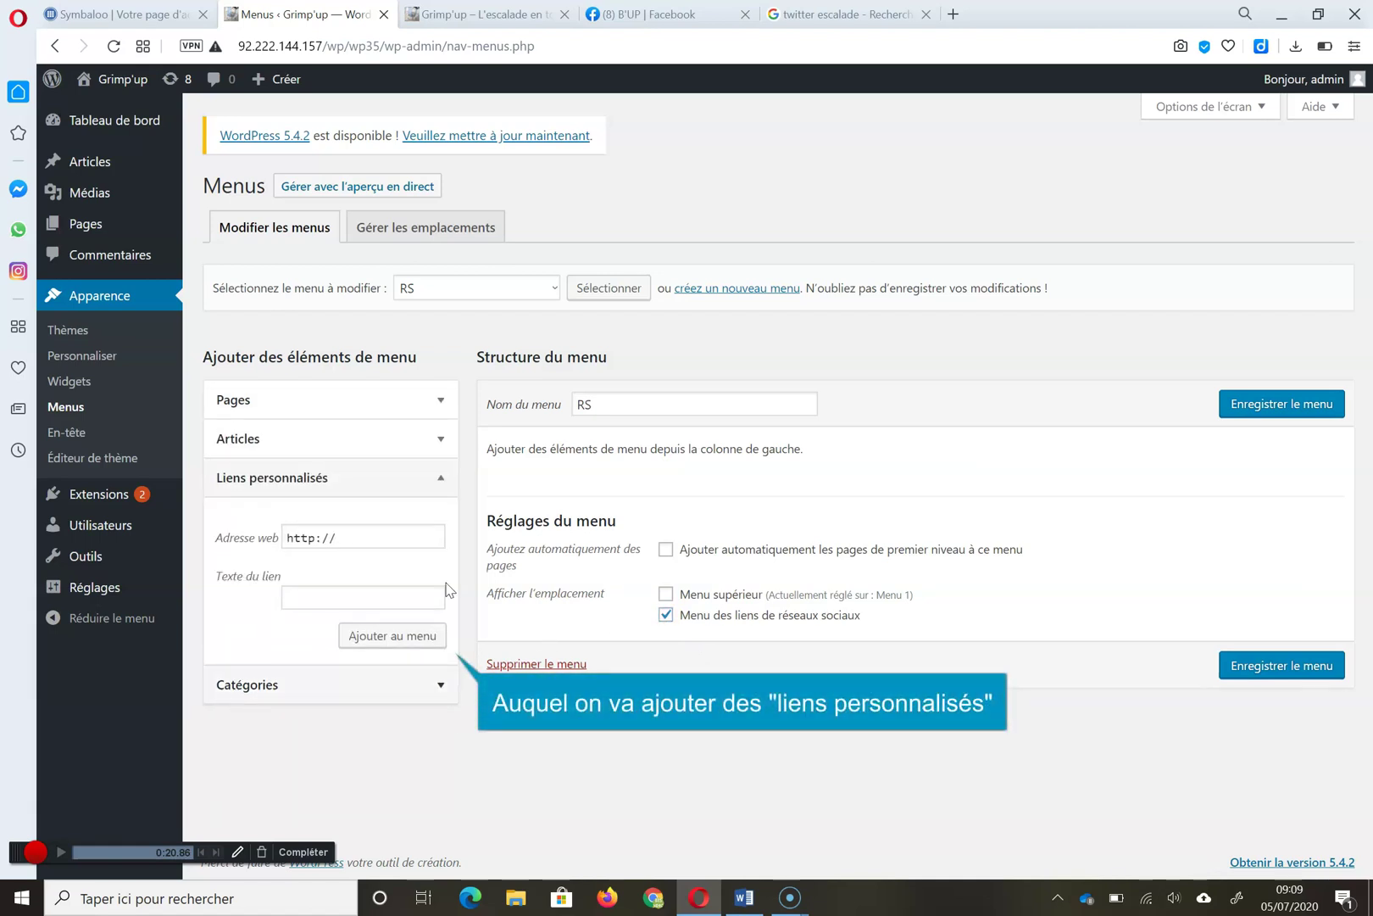
click(683, 24)
click(490, 49)
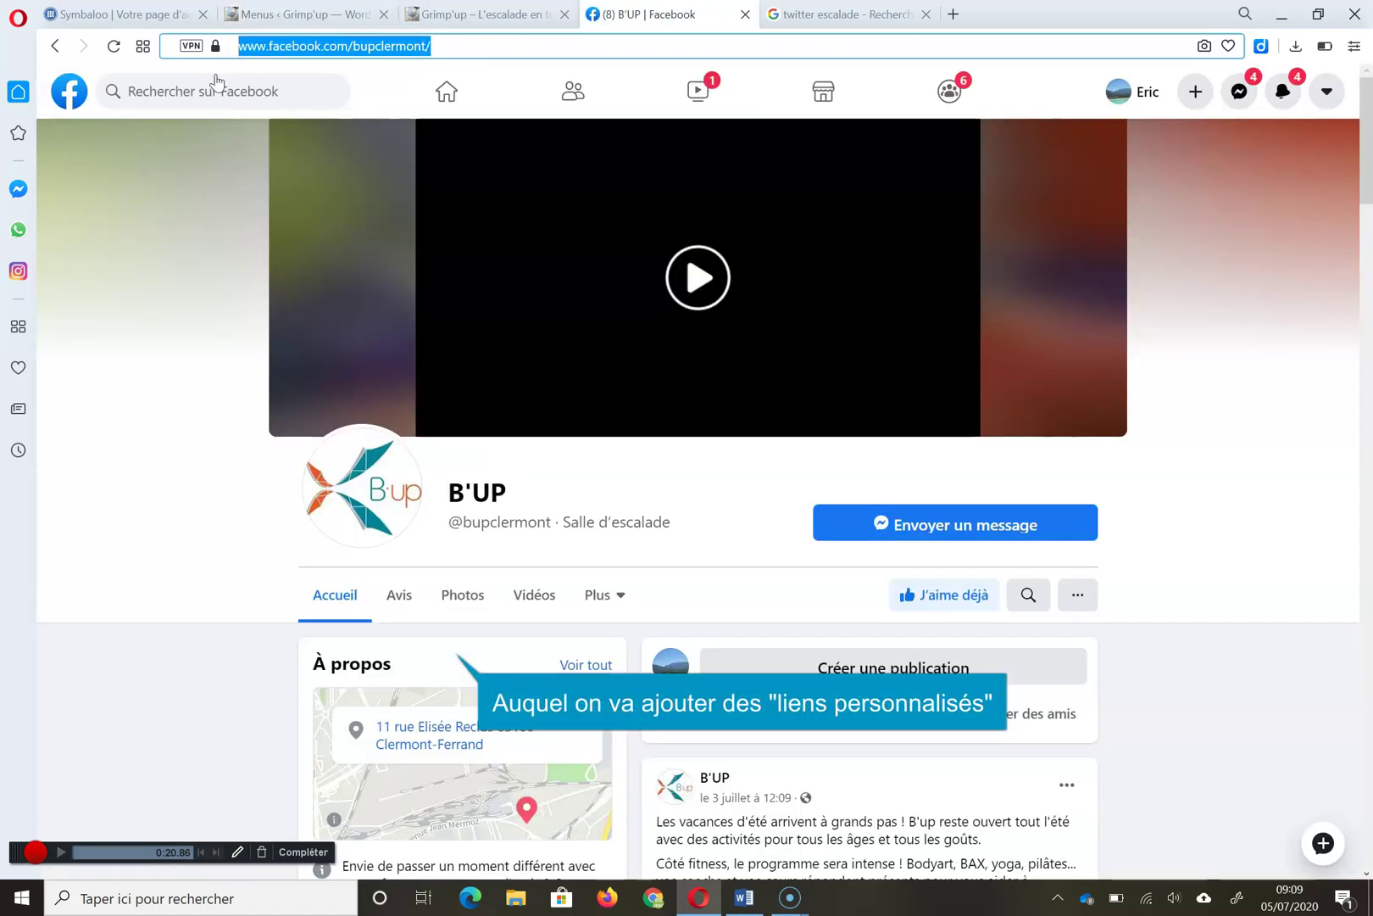
click(313, 18)
drag(384, 538, 193, 552)
key(ctrl+v)
click(341, 599)
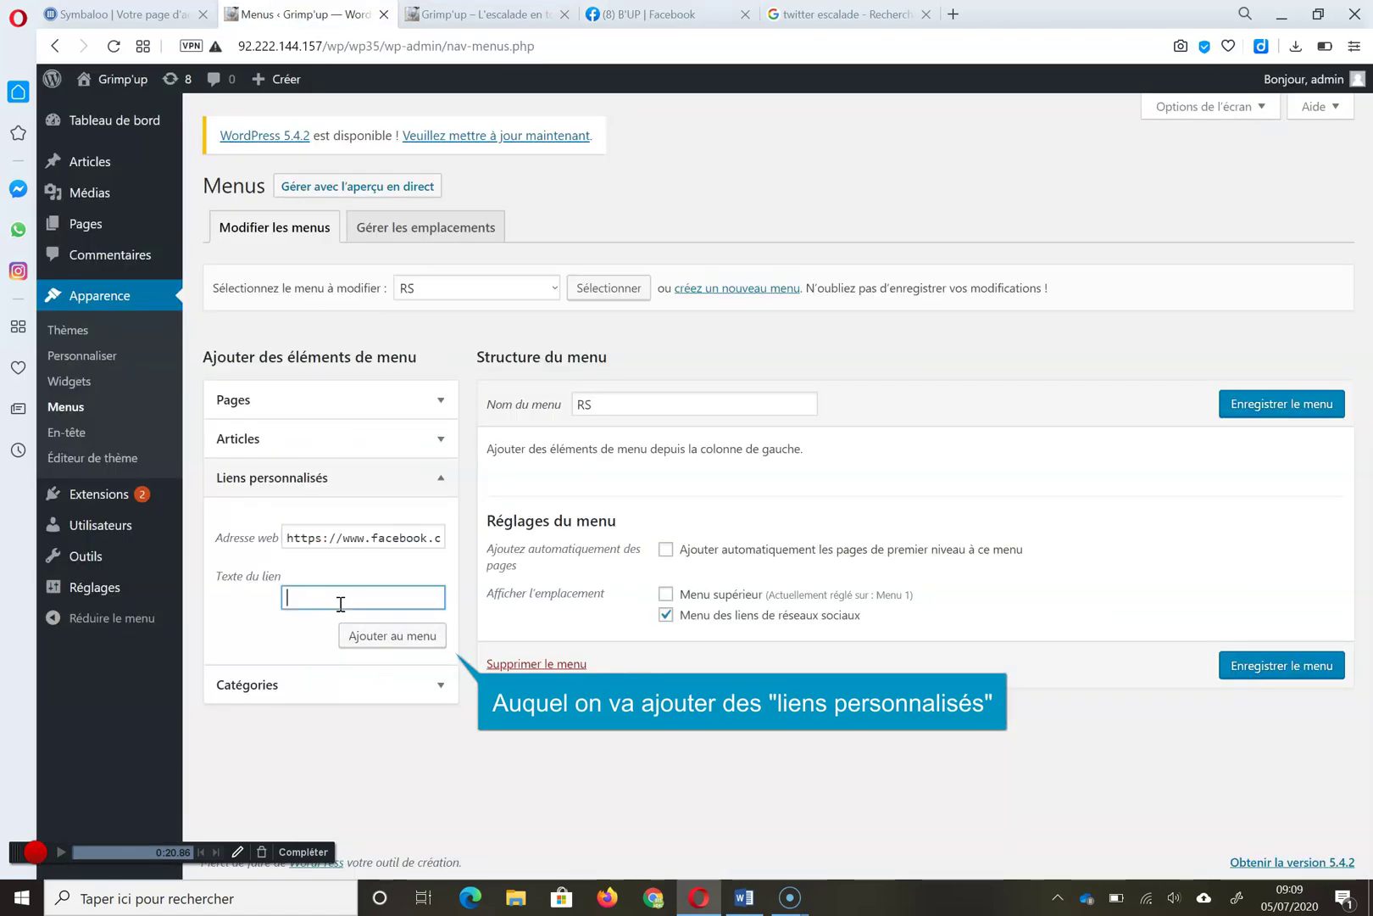
click(370, 633)
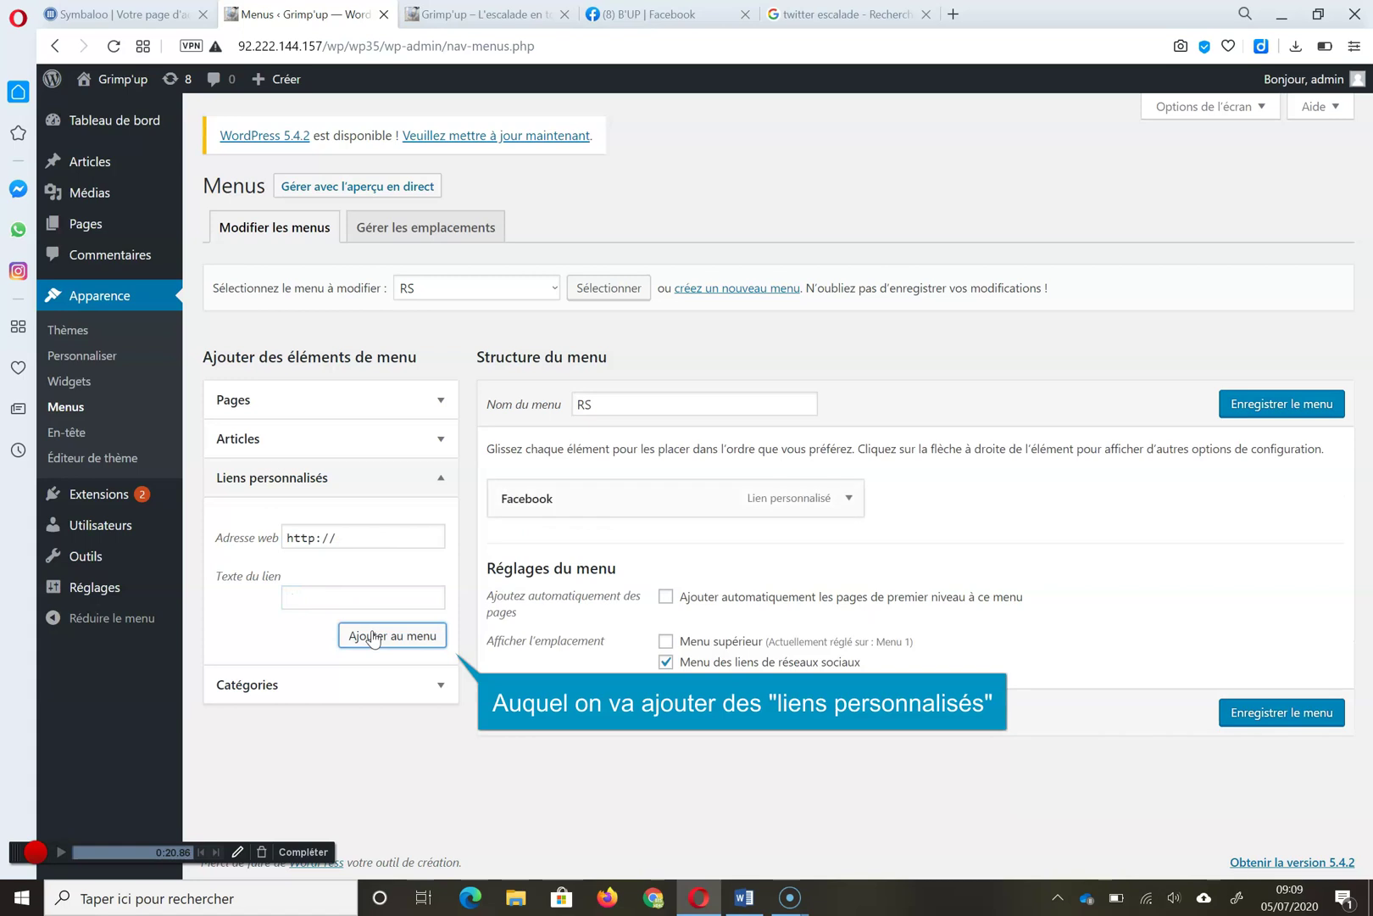
Add a custom link labelled Twitter to the RS menu with the copied FF Montagne Escalade Twitter address, and save the menu
click(810, 8)
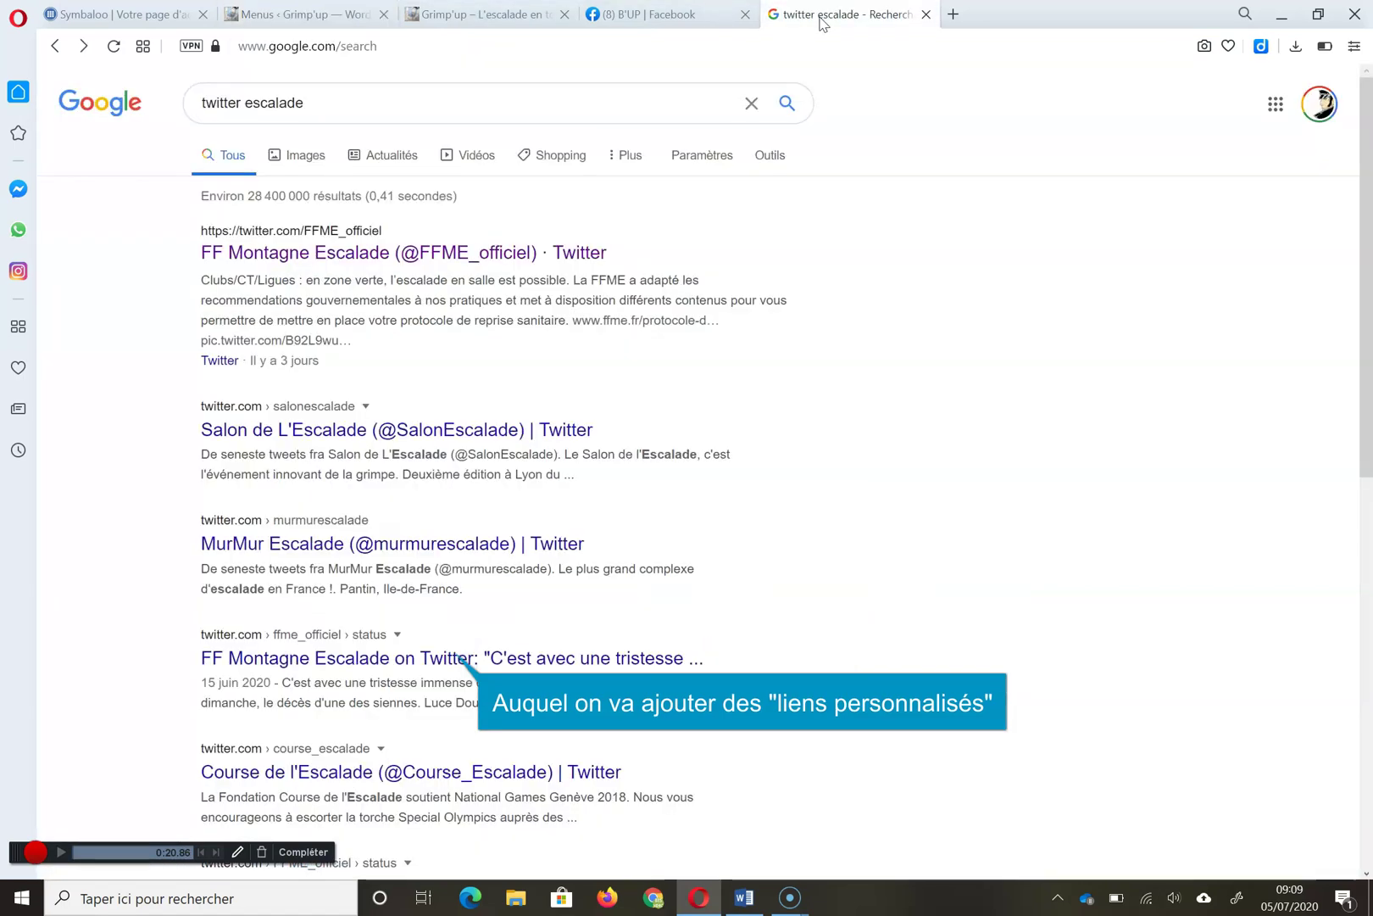
right_click(310, 251)
click(393, 356)
click(301, 15)
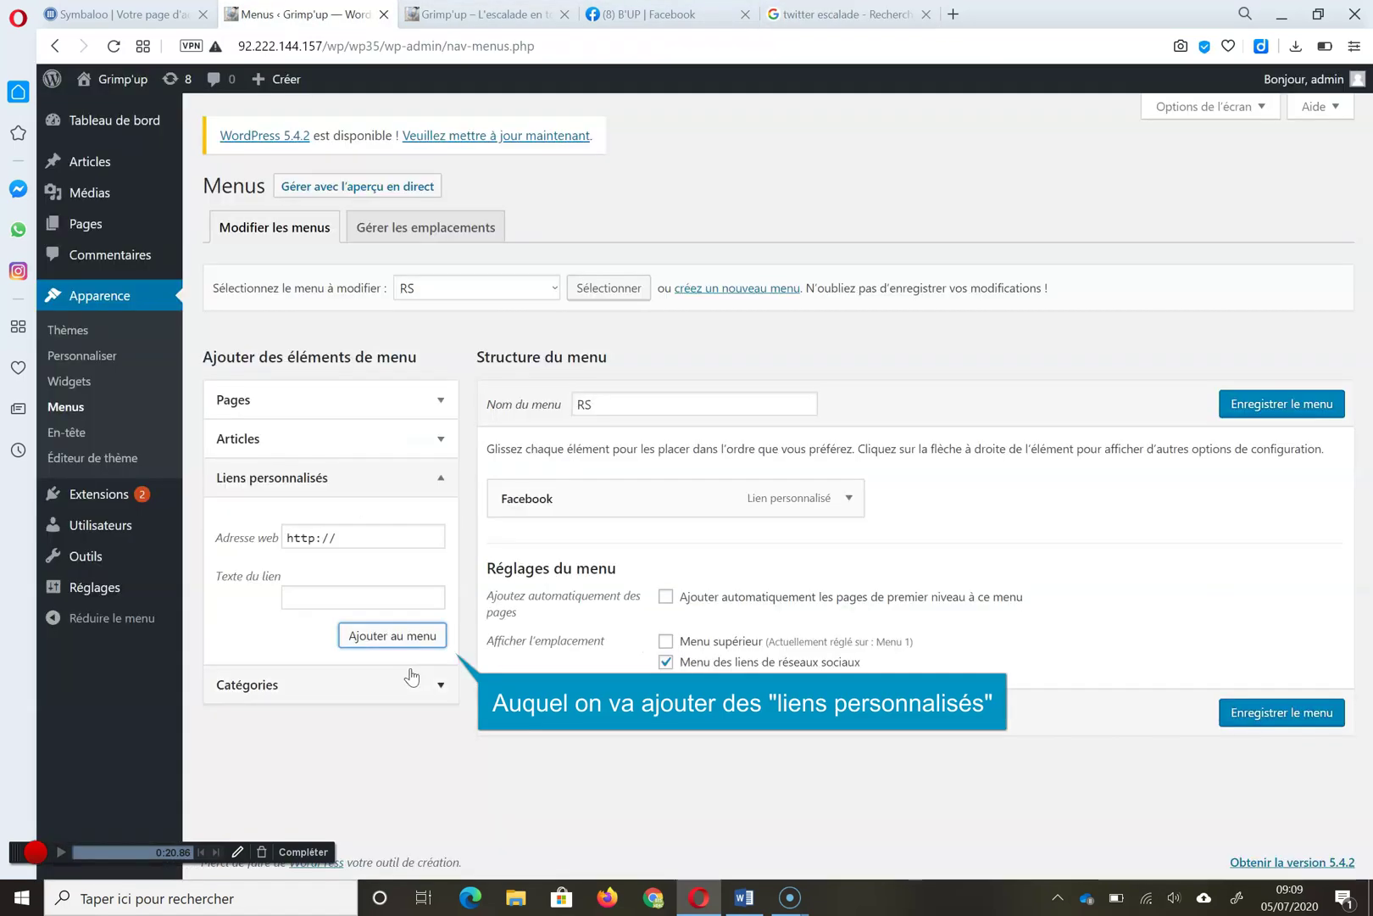
drag(374, 537, 292, 541)
click(379, 600)
click(390, 640)
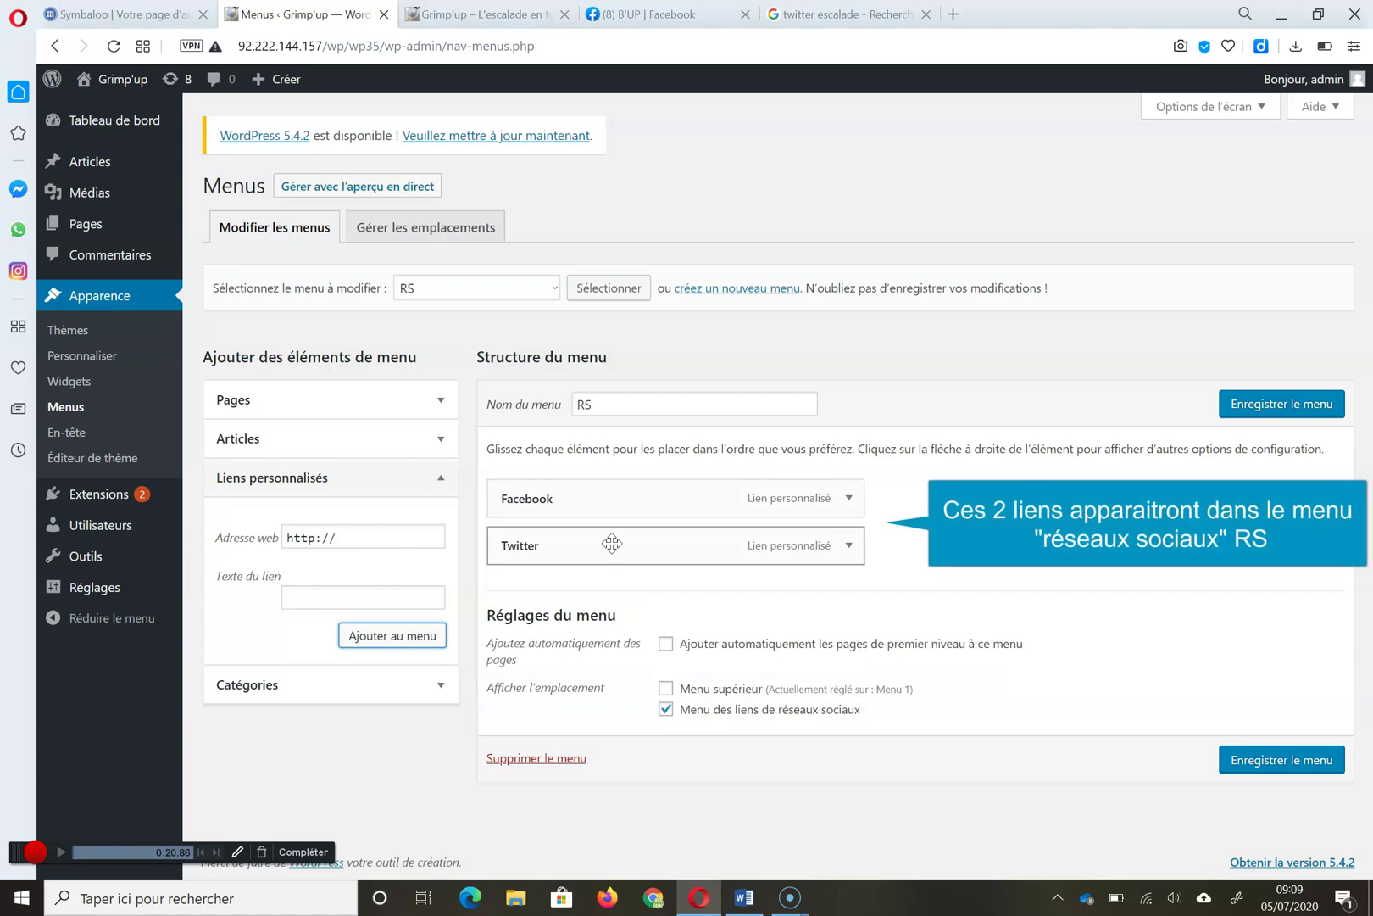
click(1270, 758)
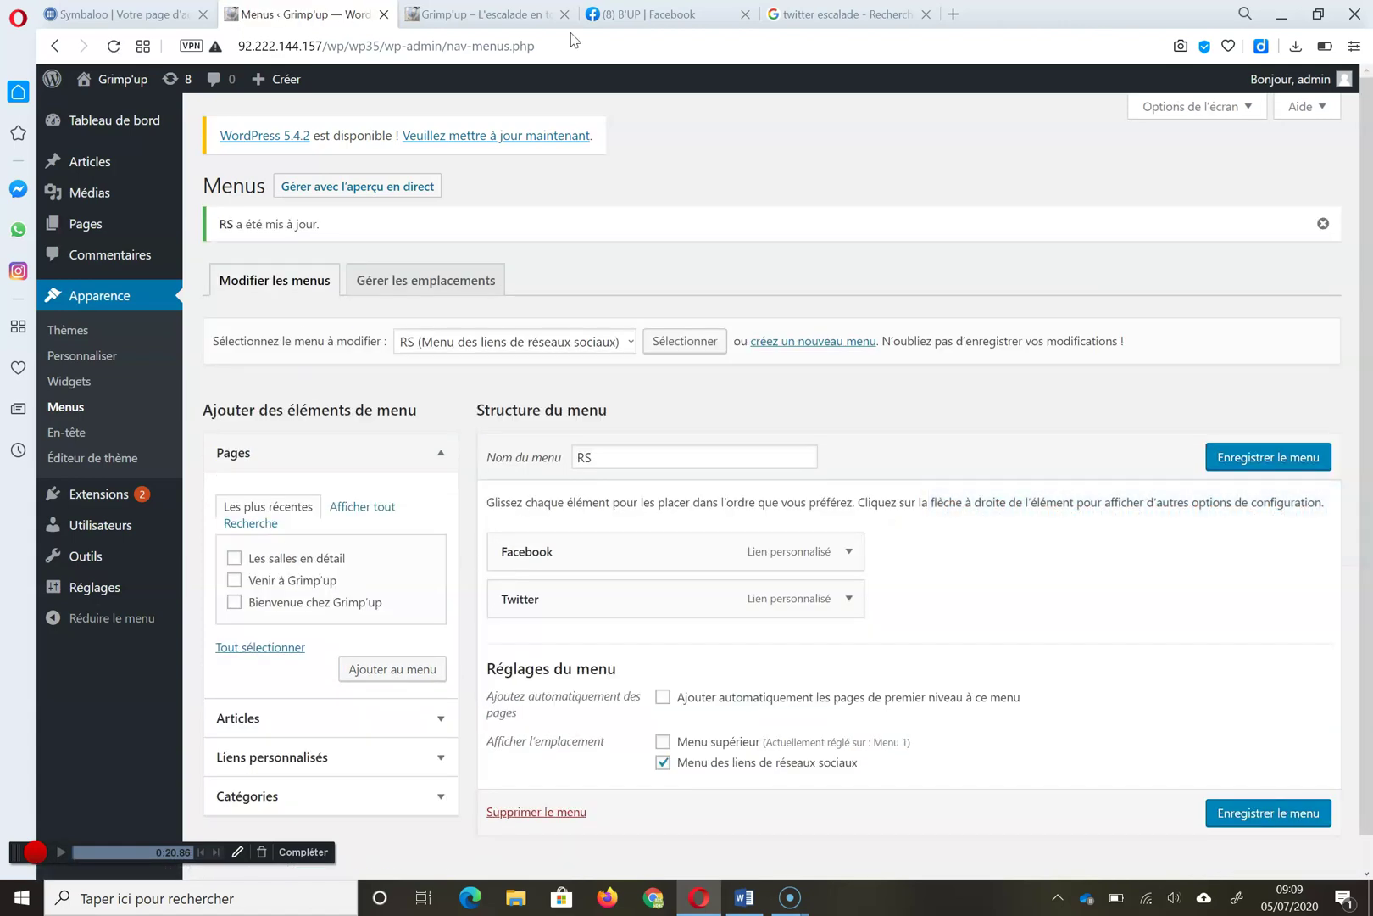
Reload the public home page, check the social icons in the footer, follow the Facebook one and return to the site
key(ctrl+Tab)
click(114, 47)
drag(1367, 185, 1370, 839)
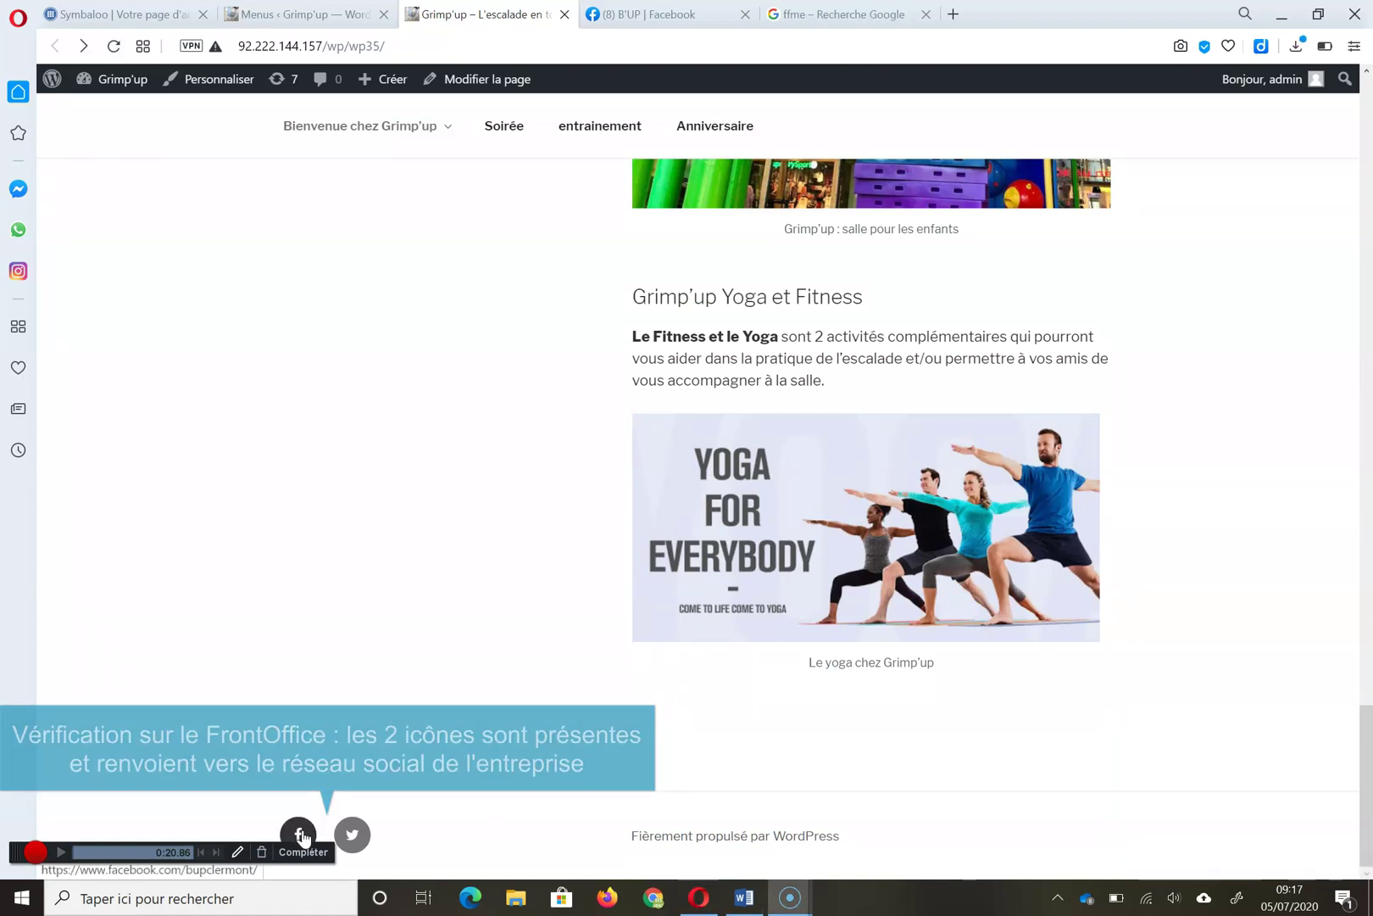
click(300, 833)
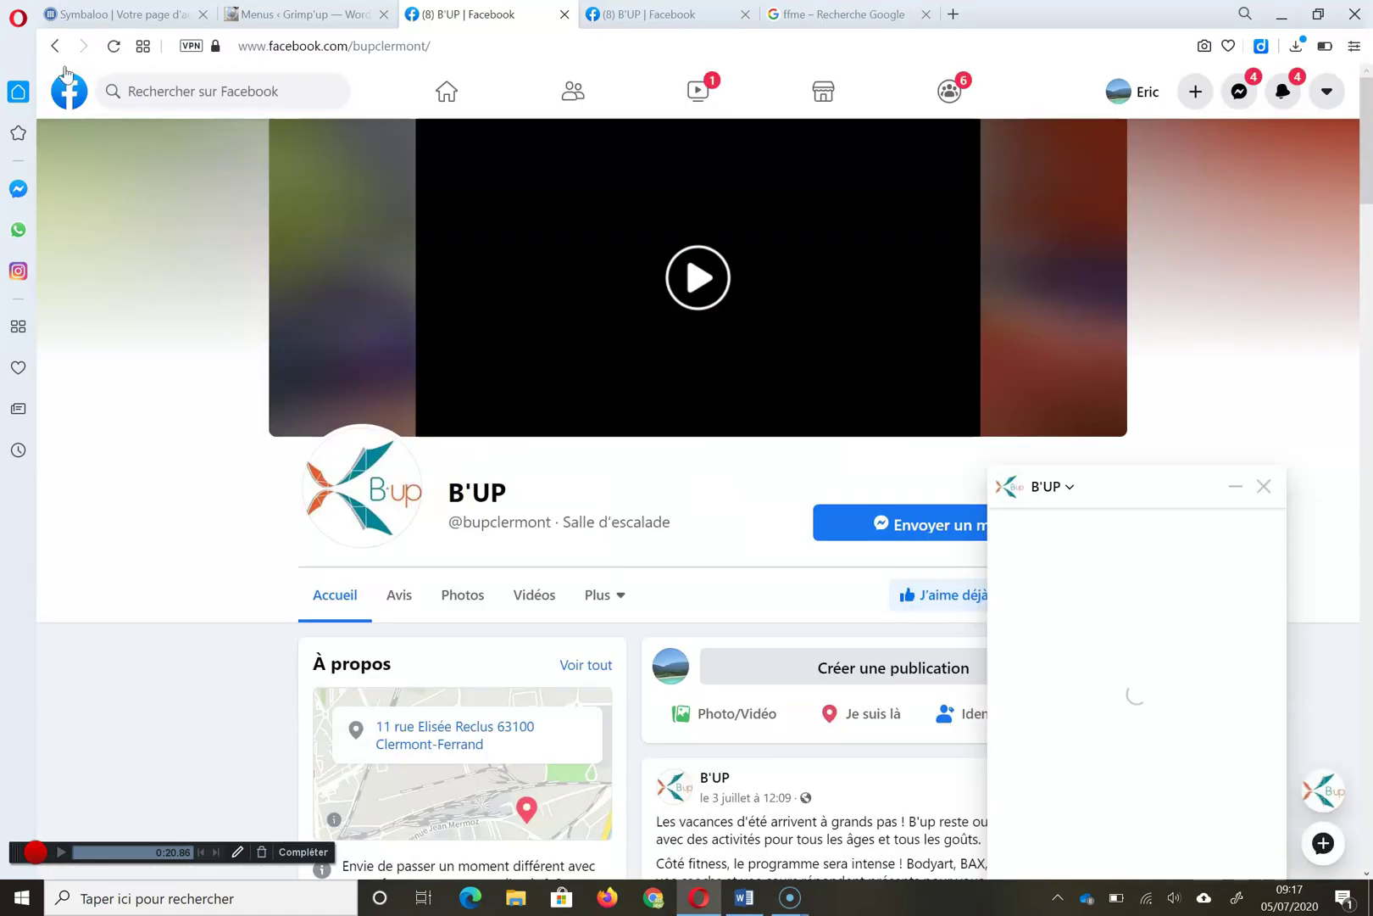
click(53, 48)
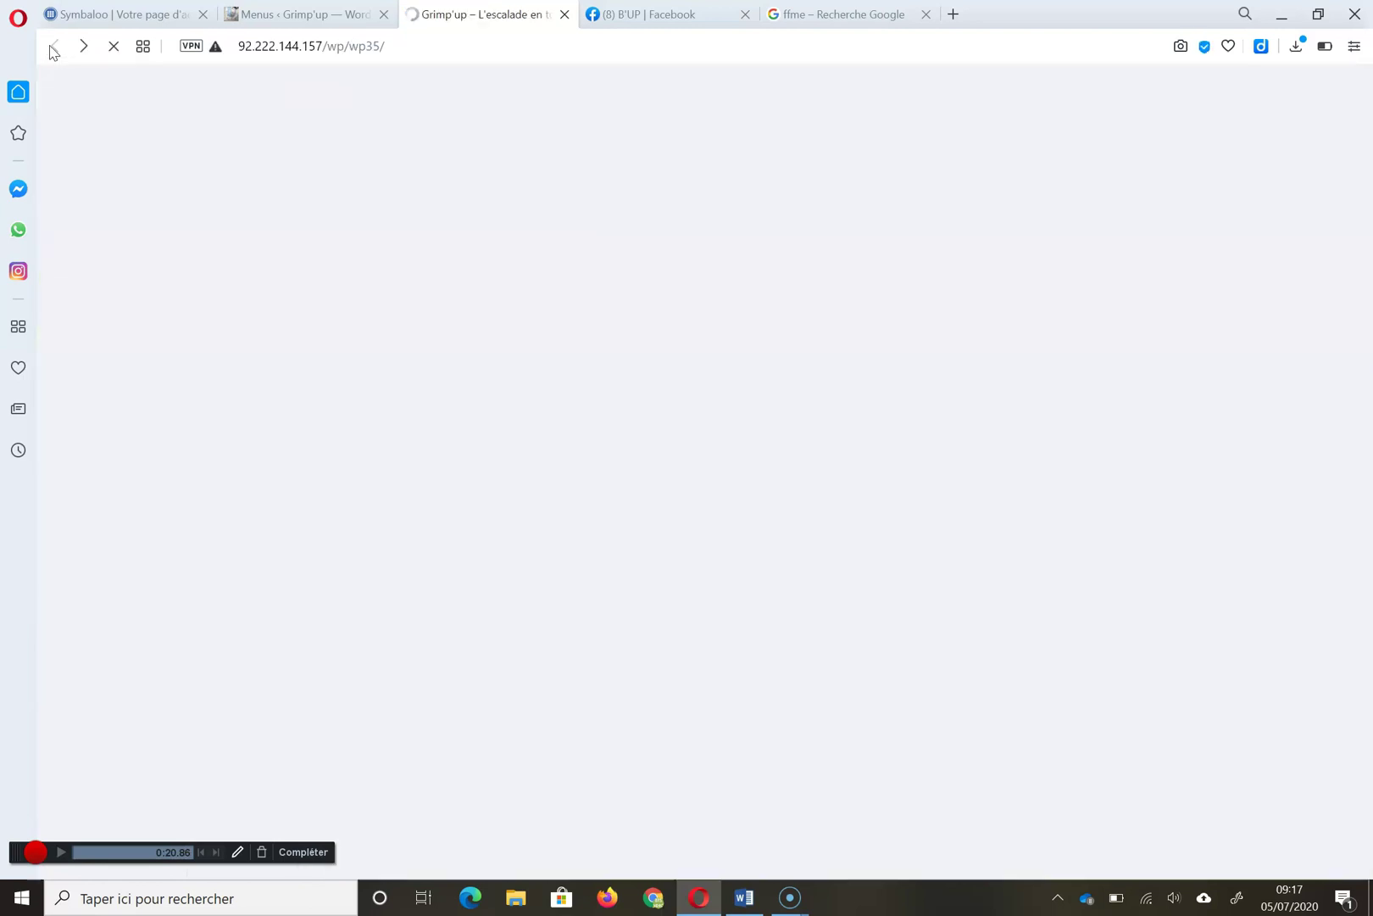
Upload the partner logos partenaire.jpg, partenaire1.png, partenaire2.png, partenaire3.jpg and partenaire4.png to the media library
click(324, 23)
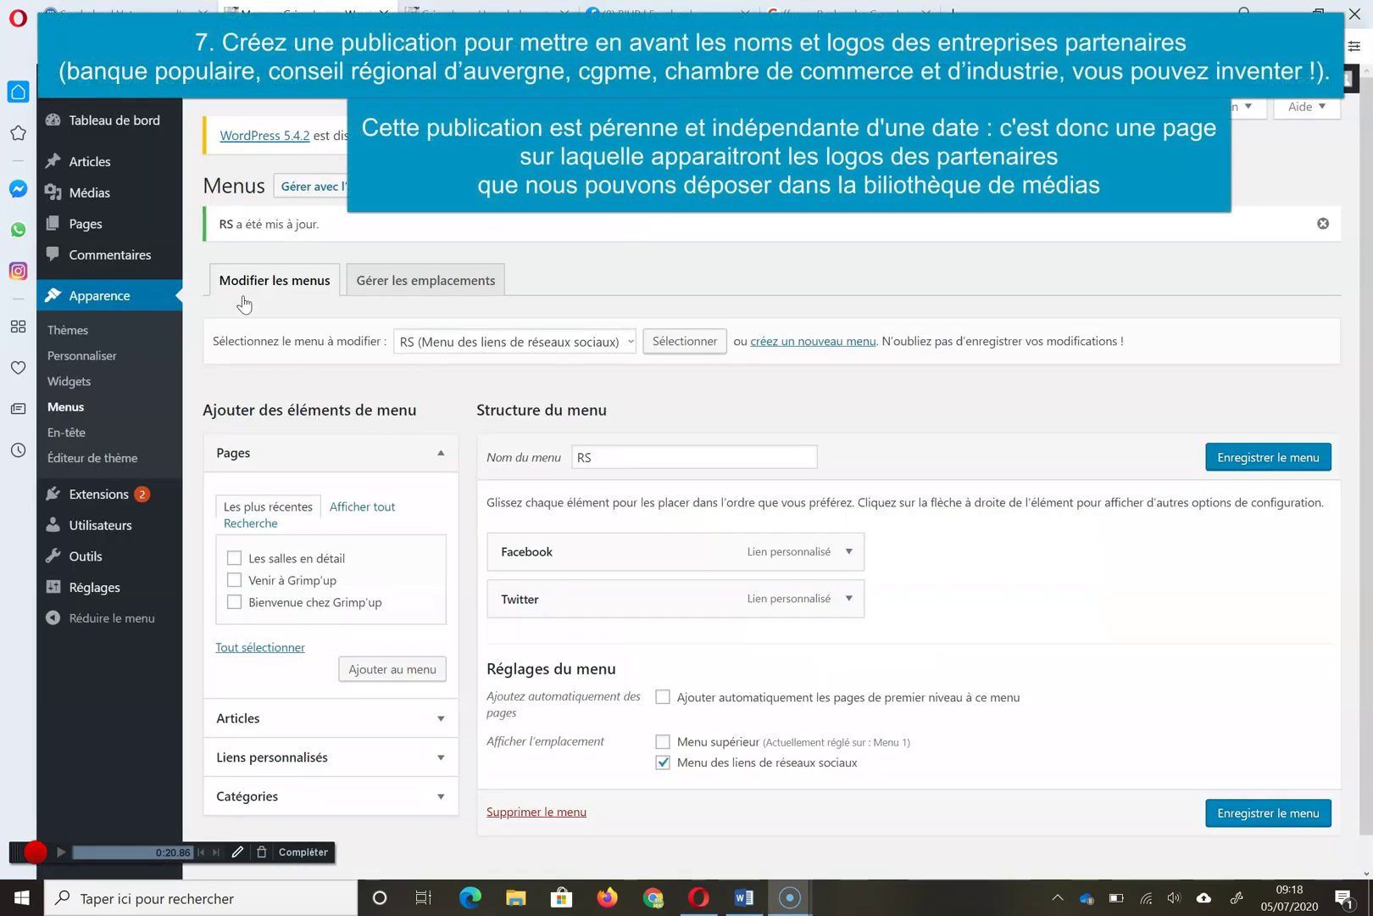
mouse_move(119, 198)
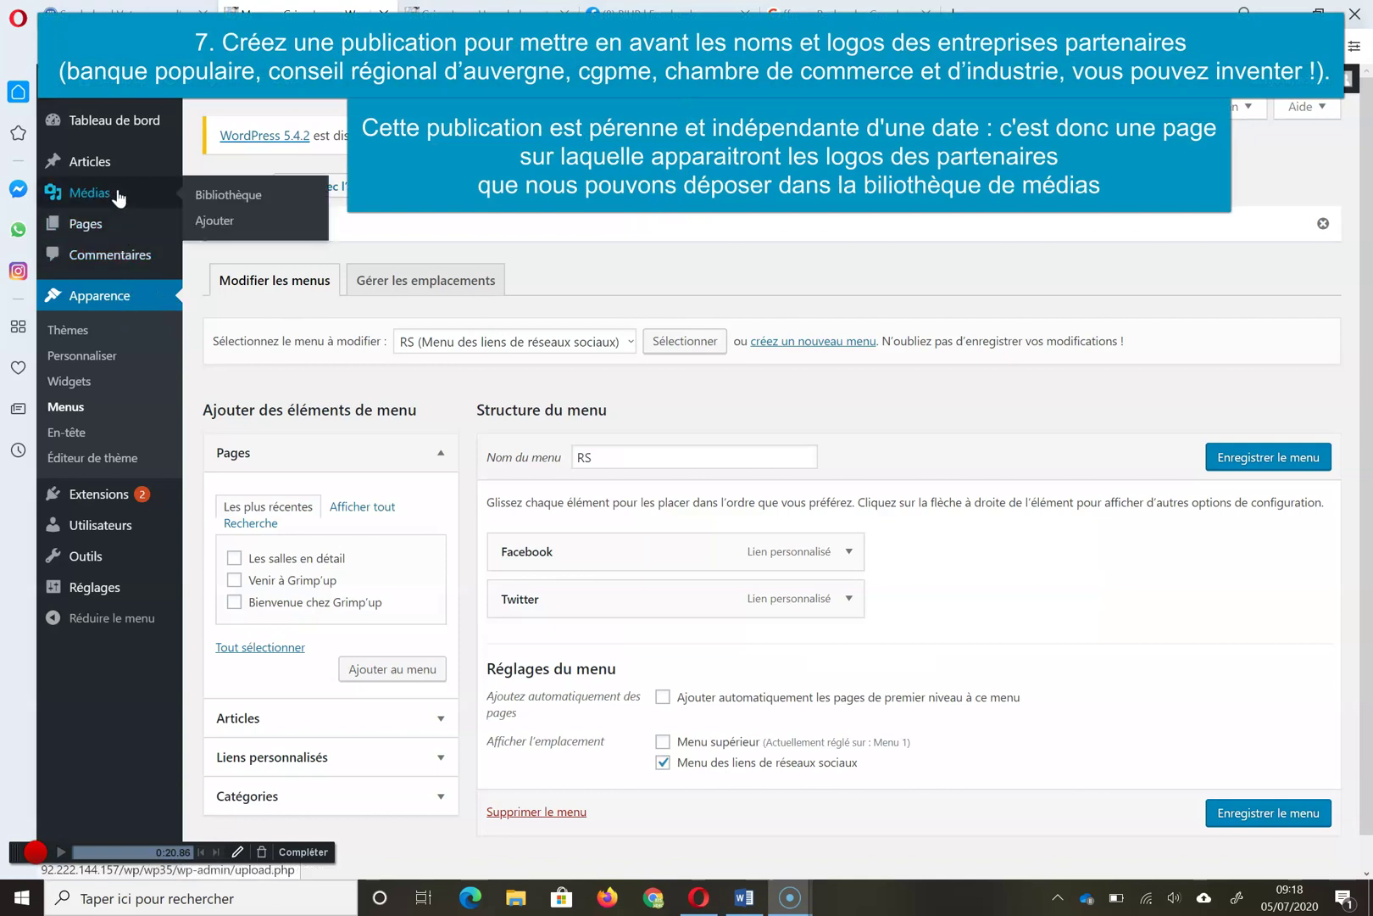
click(255, 195)
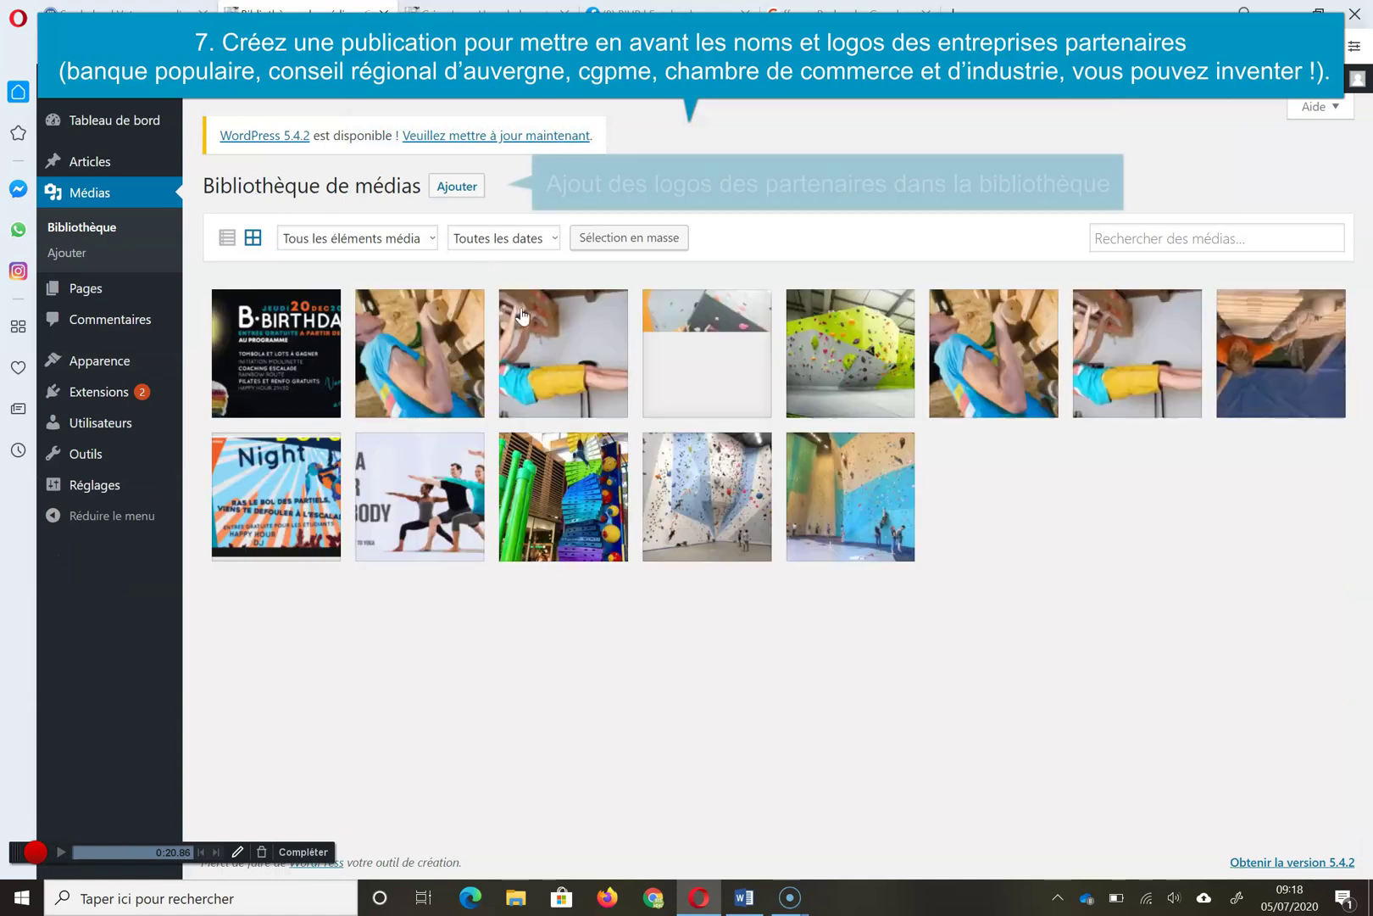
click(457, 185)
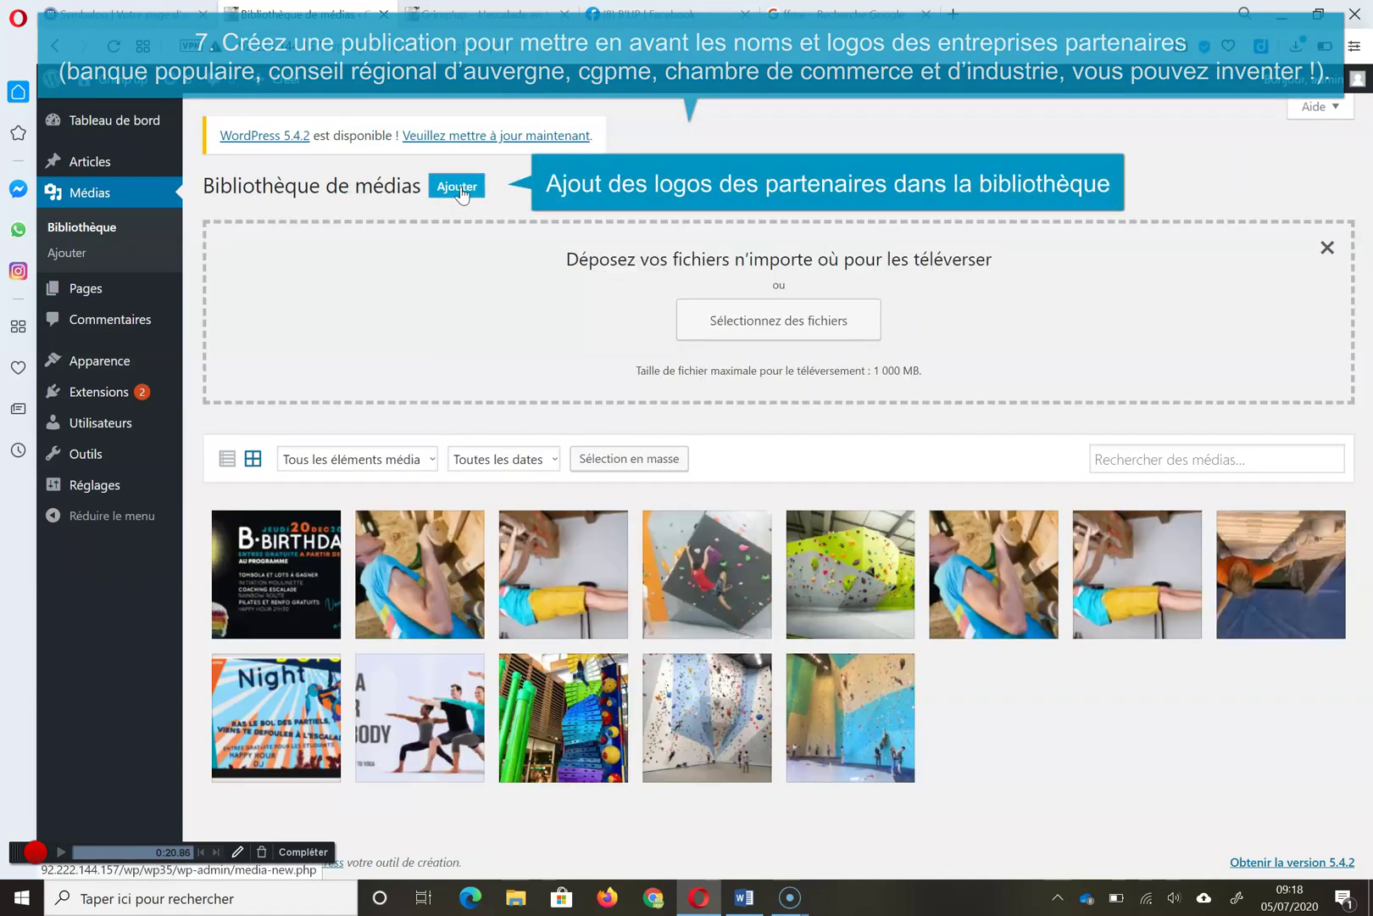
click(866, 329)
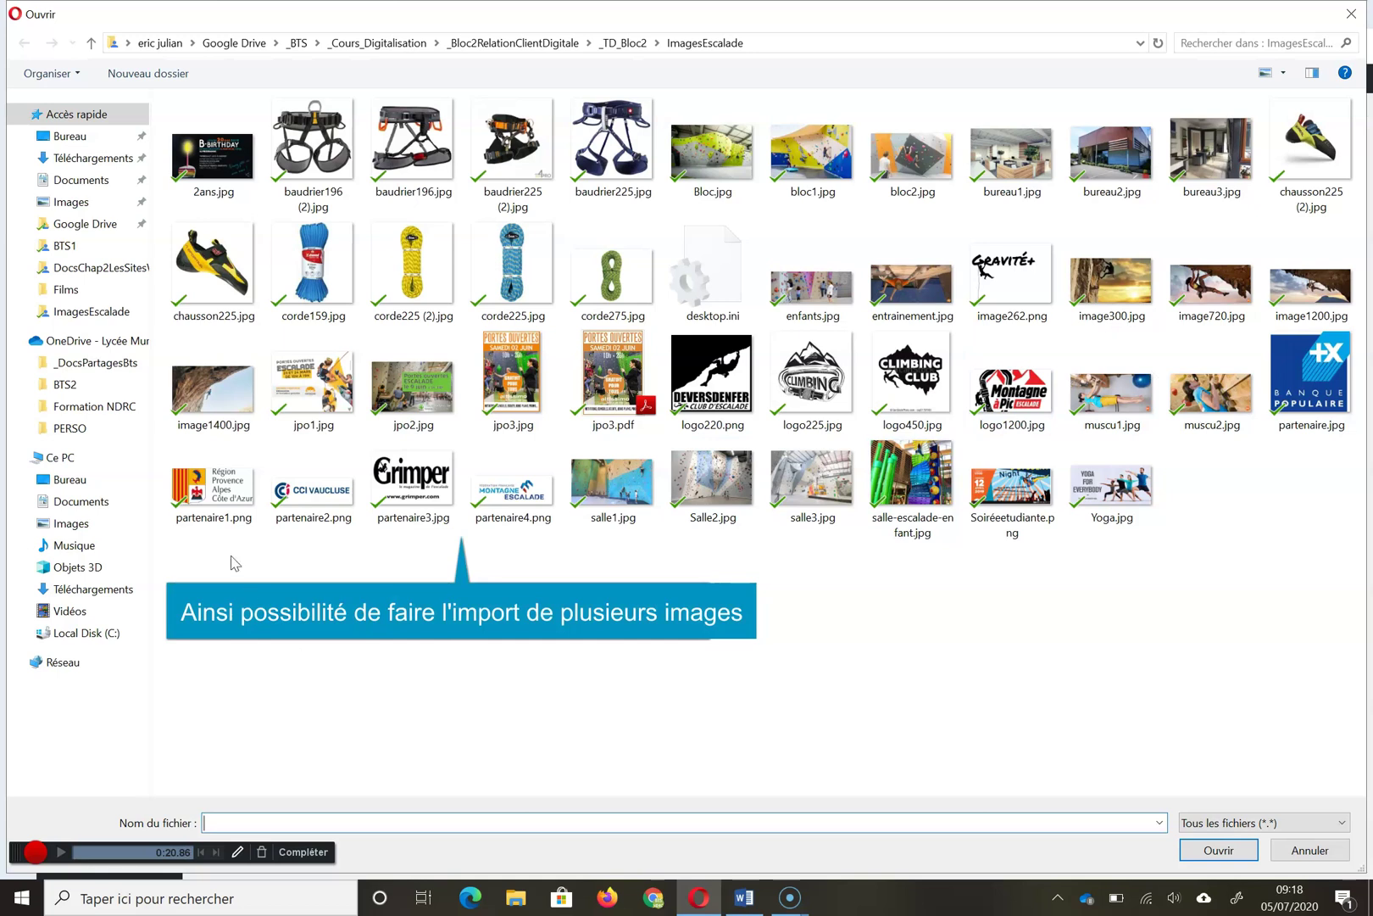
click(222, 515)
ctrl+click(311, 505)
ctrl+click(407, 488)
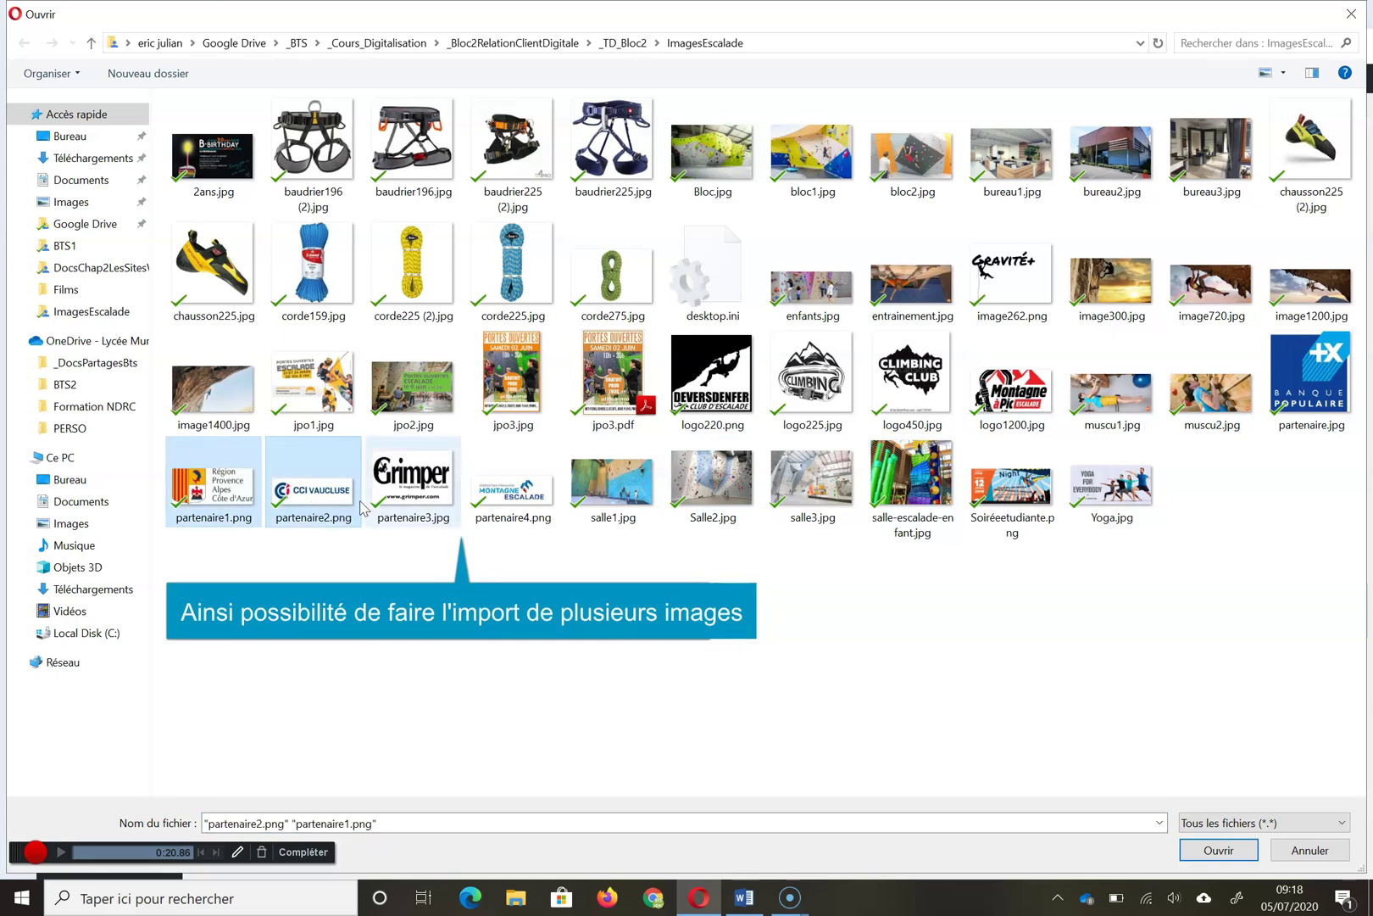
ctrl+click(496, 492)
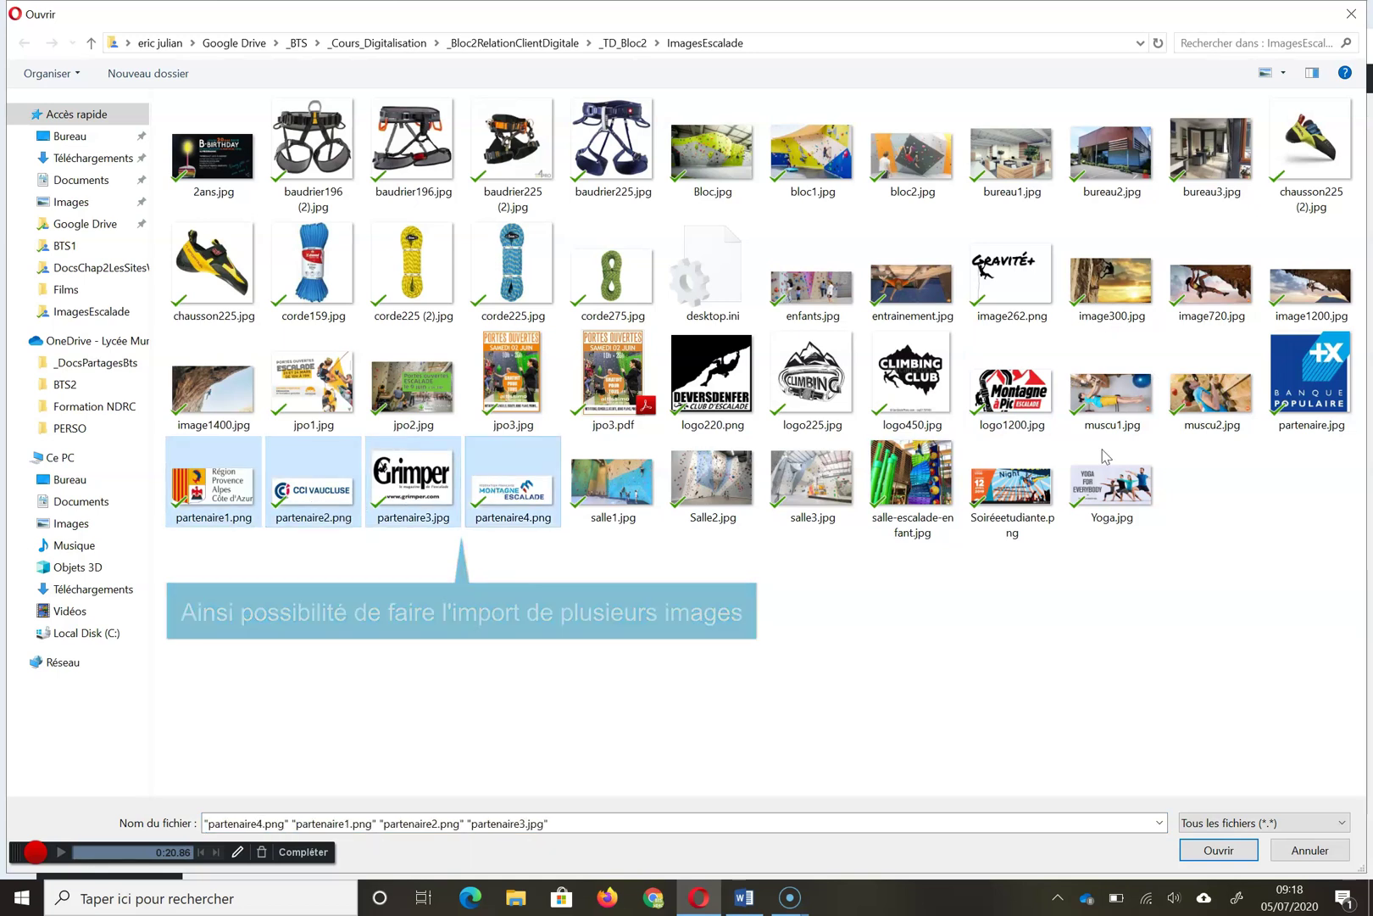
ctrl+click(1314, 364)
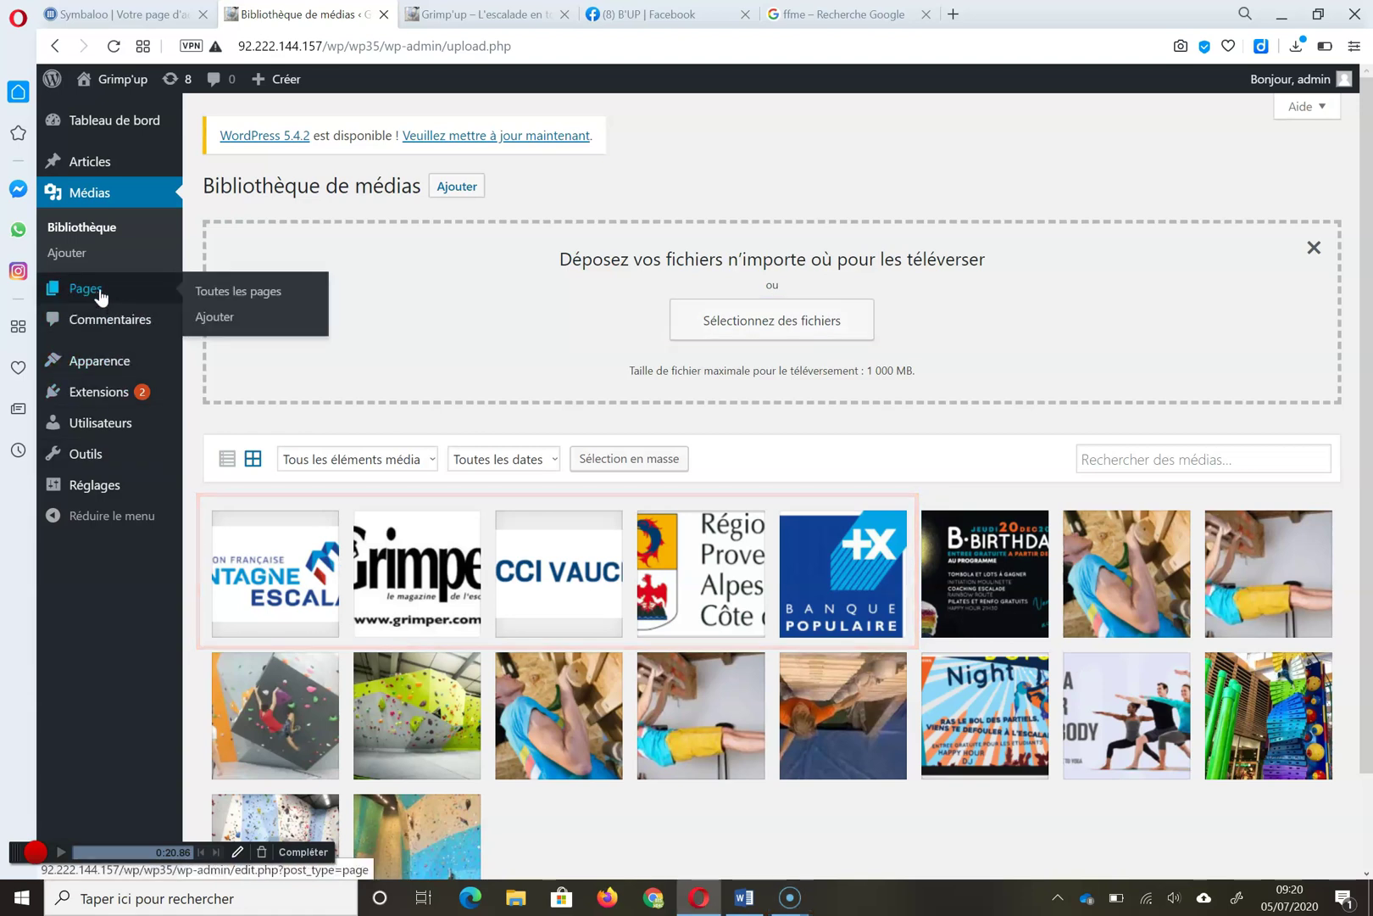
Create a new page titled Partenaires
click(113, 290)
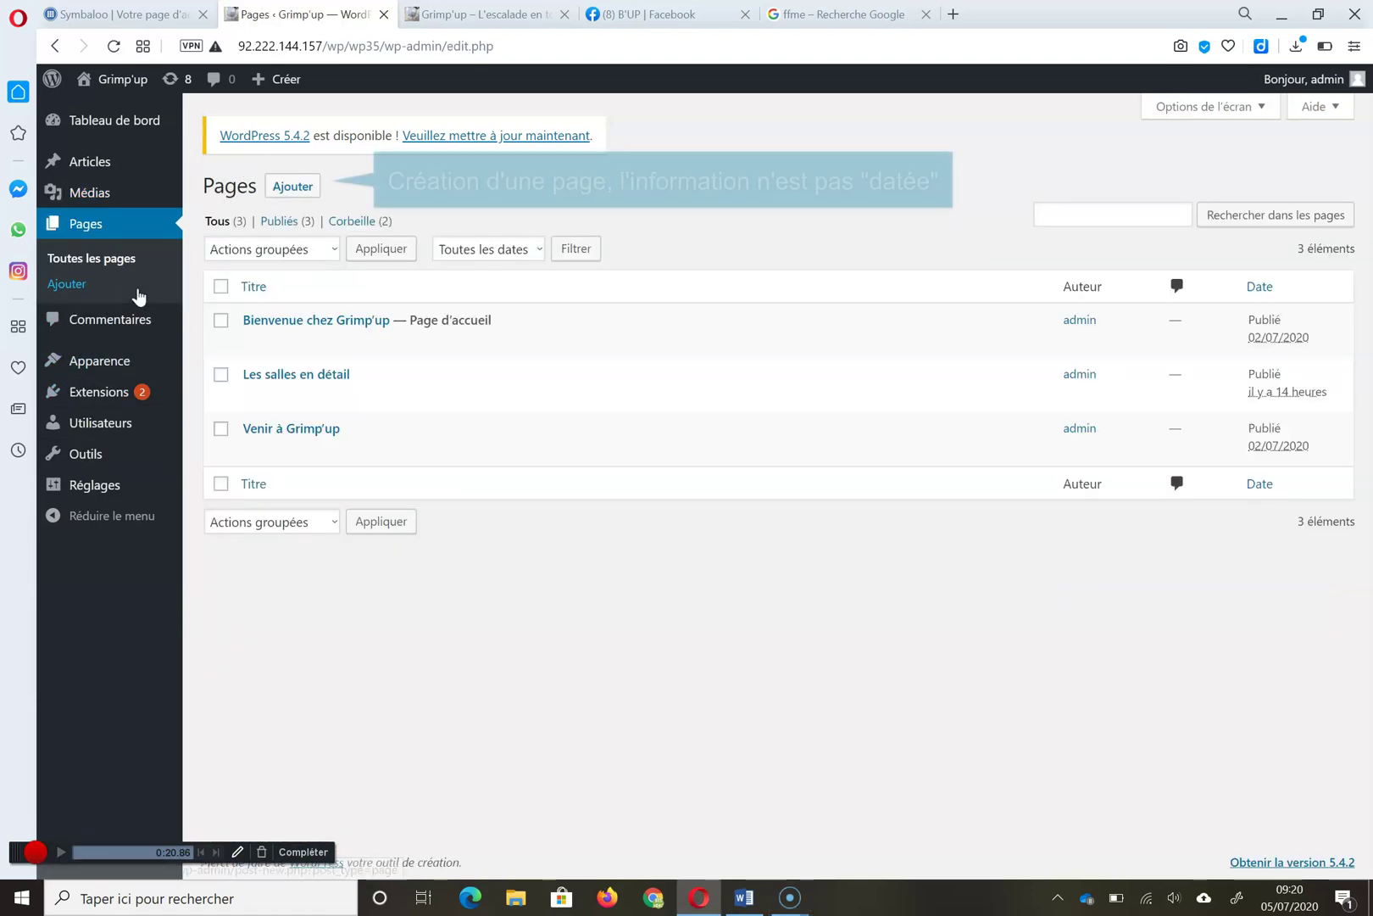
click(285, 188)
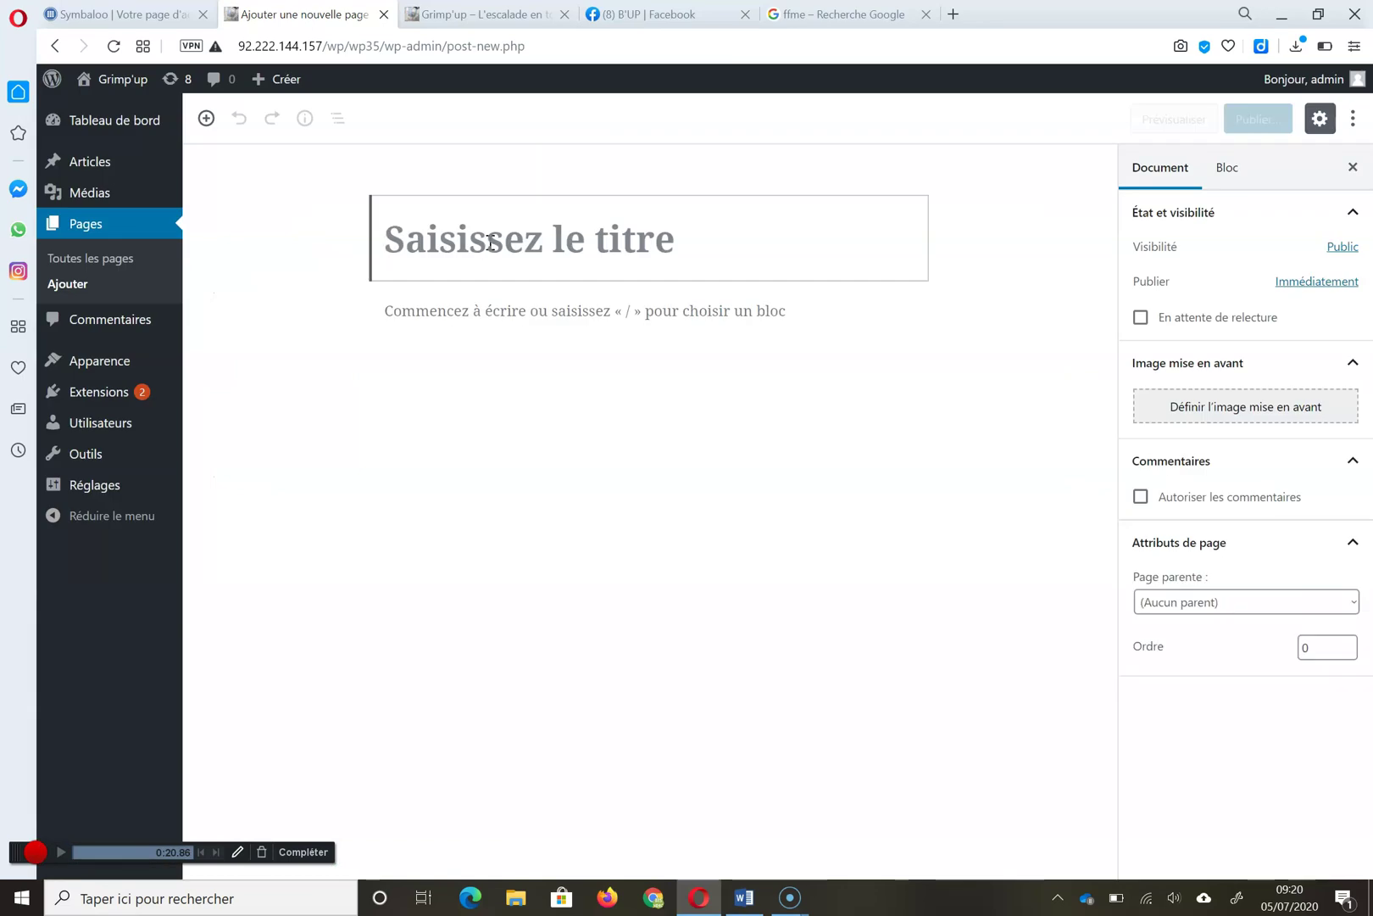
text(Partenaires)
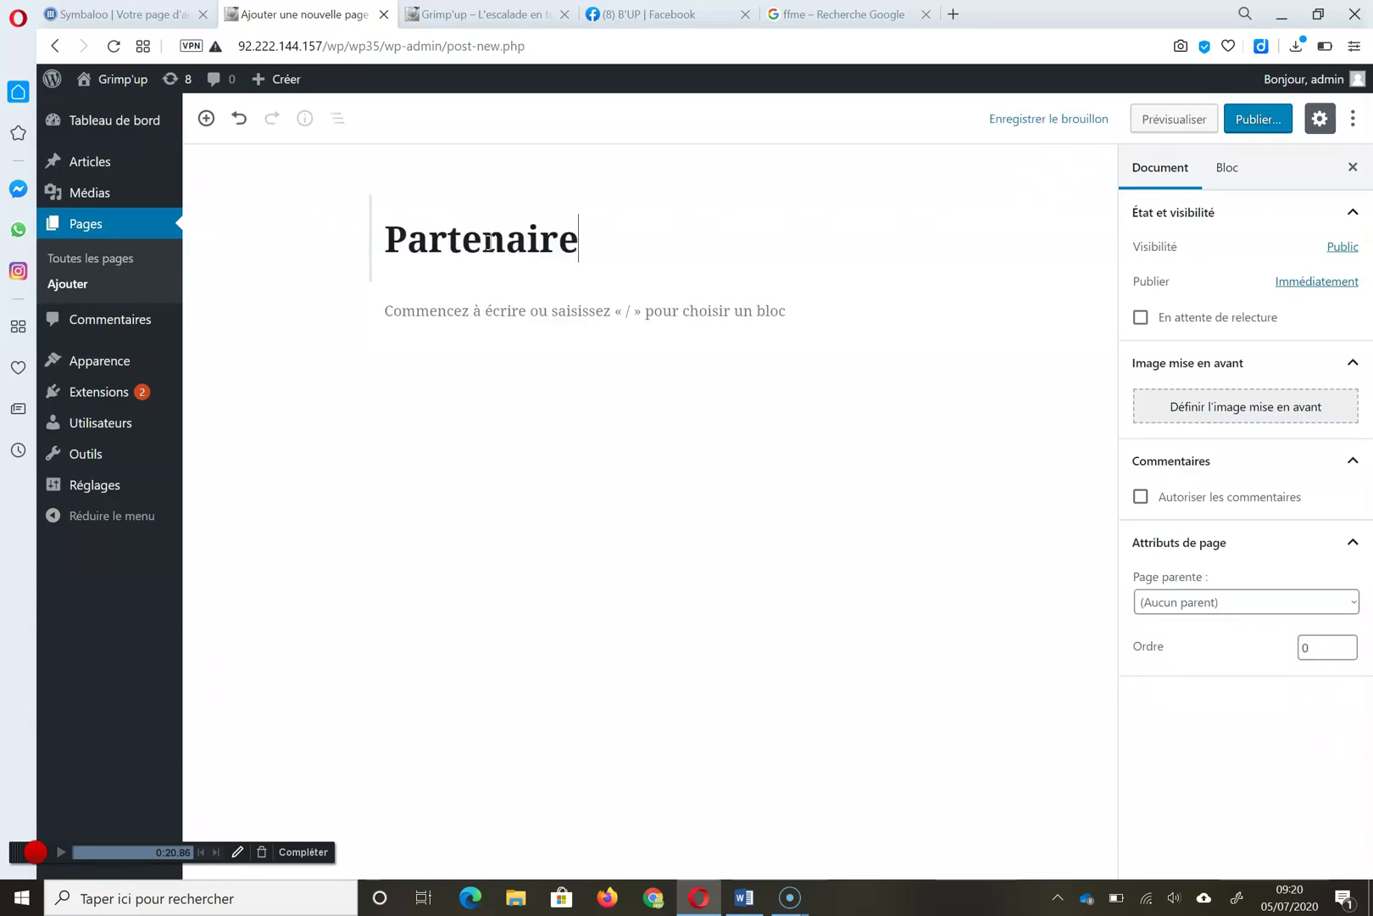
Write the intro paragraph, from "Si la salle Grimp'up a vu le jour" to "vous pouvez aussi leur faire confiance.", thanking the partners
key(Return)
text(Si la salle Grimp')
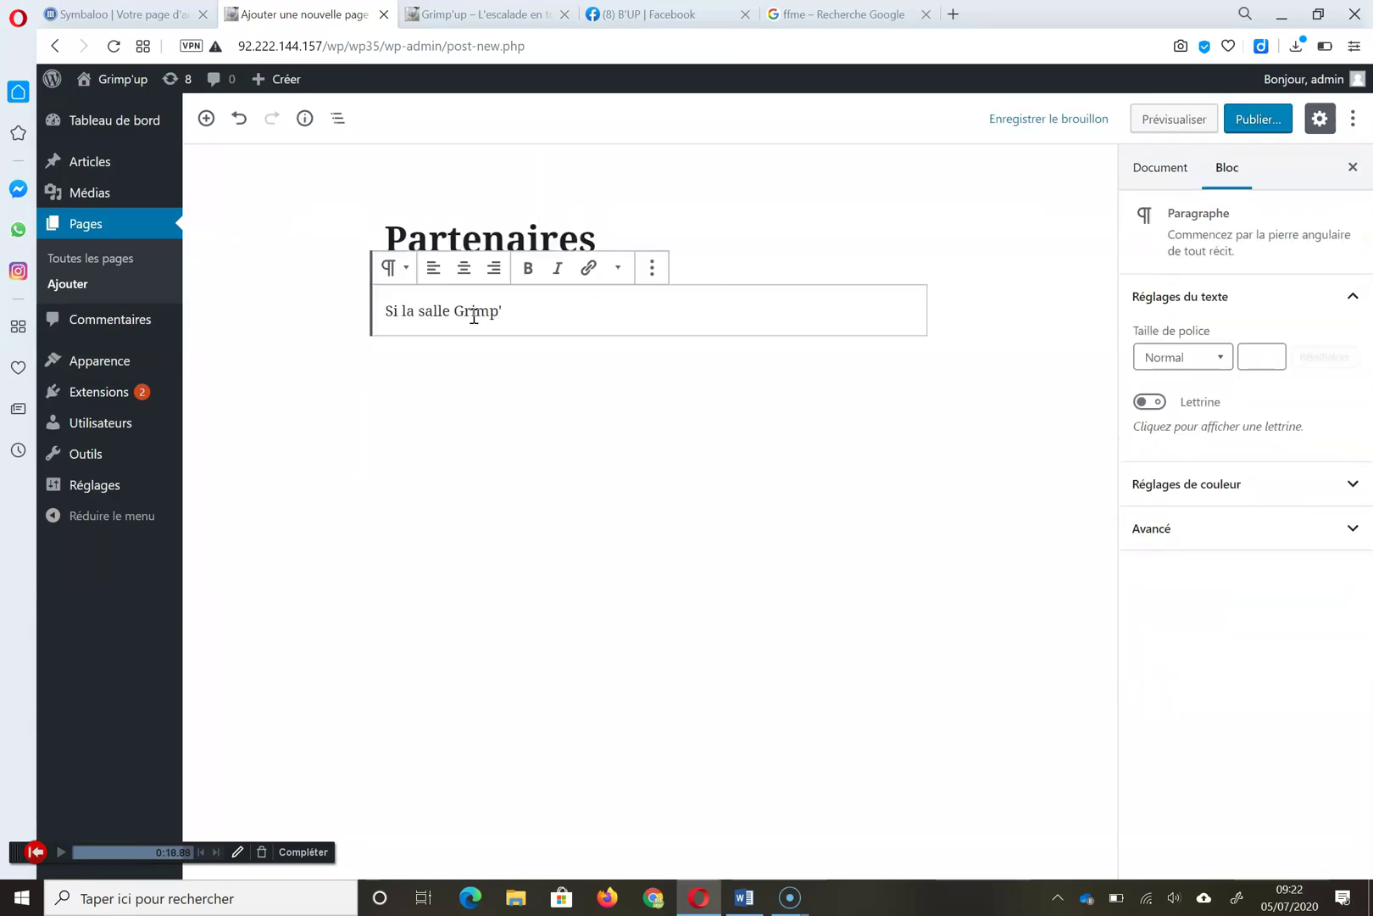
text(up a vu le jour, elle le doit à des partenaires investis et qui ont cru au projet. Nous tenos à)
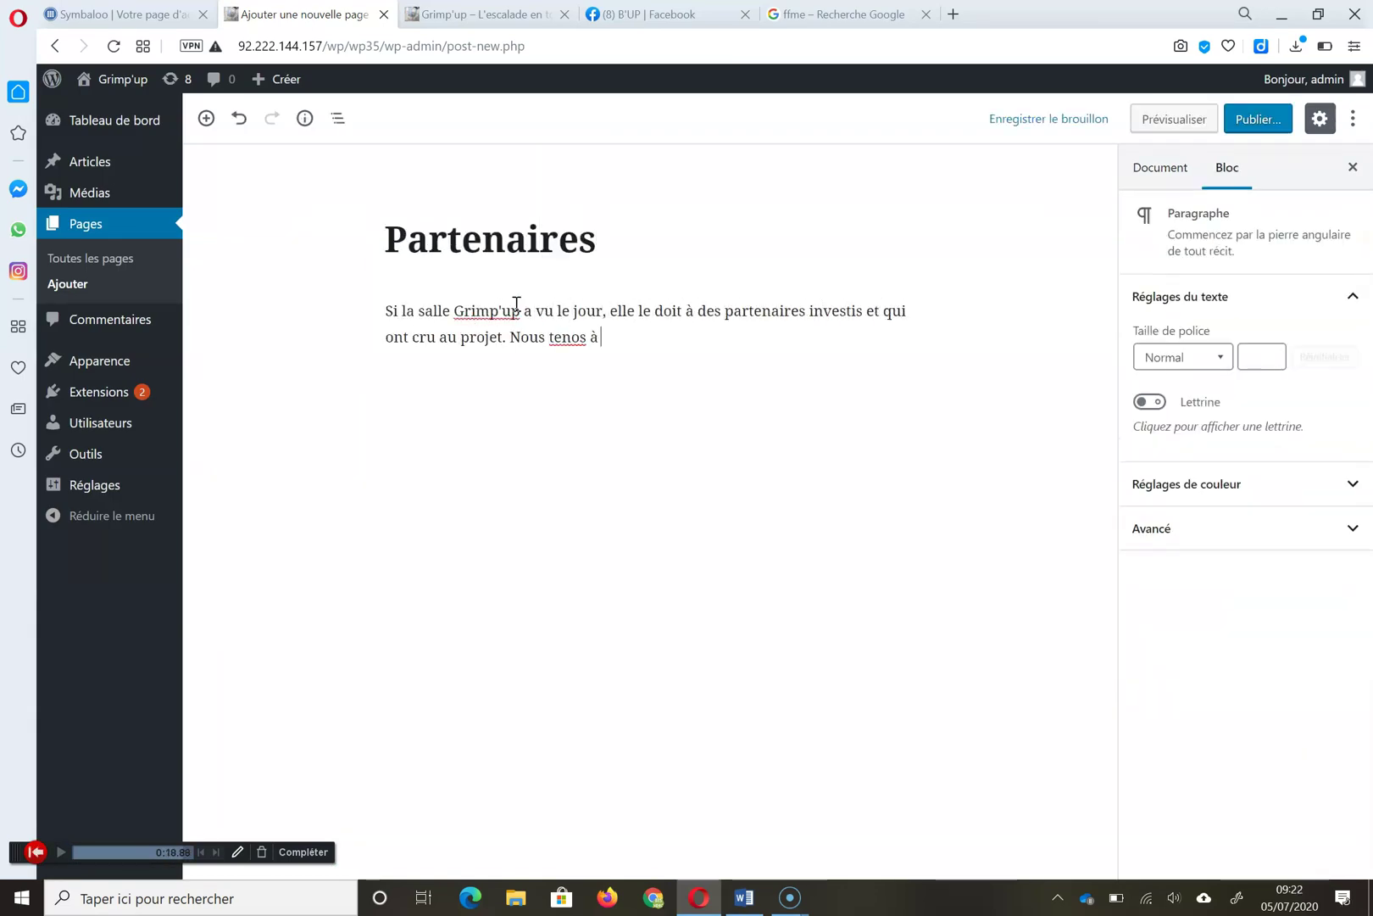
text( les remercier, vous pouvez aussi leur faire confiance.)
key(Return)
Add an image block below the paragraph, choose partenaire4.png from the media library and give it the alternative text "logo ffme"
click(834, 417)
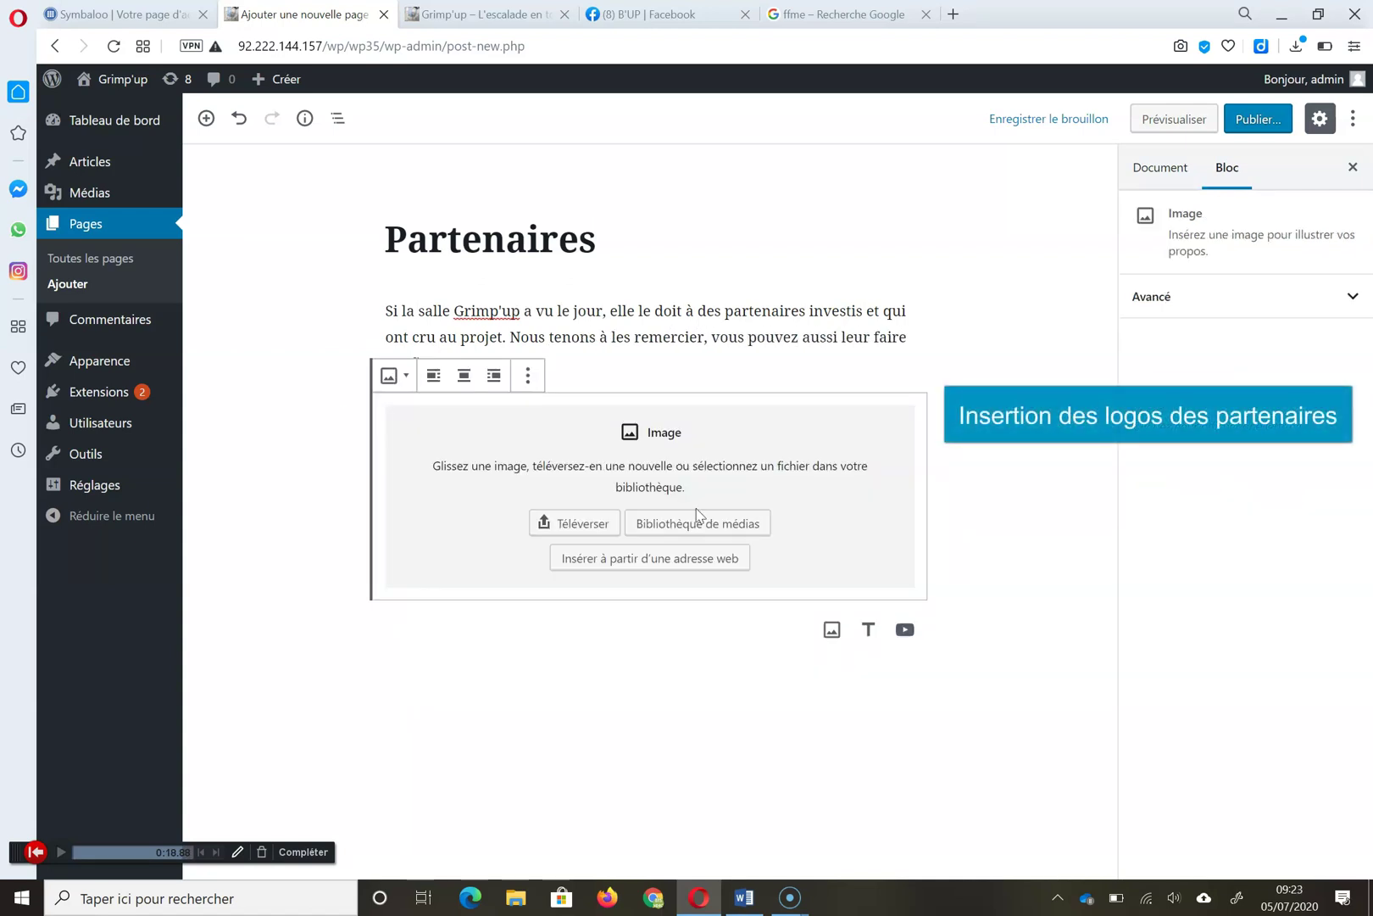
click(697, 519)
click(165, 265)
click(1218, 359)
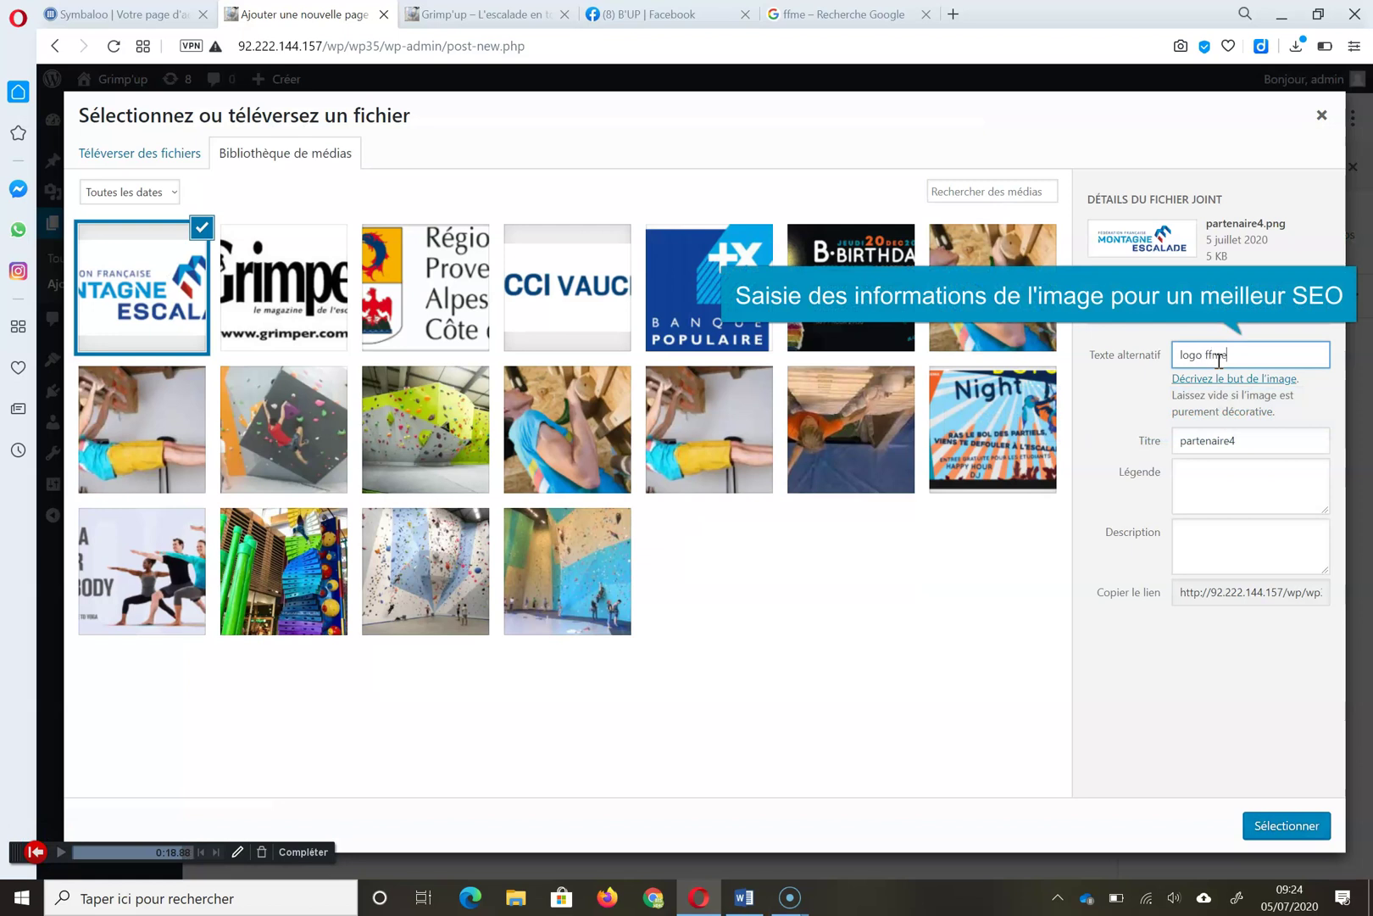
Title the image "partenaire grimp'up", caption it "salle escalade partenaire", copy the caption to the description and insert the logo
click(1250, 442)
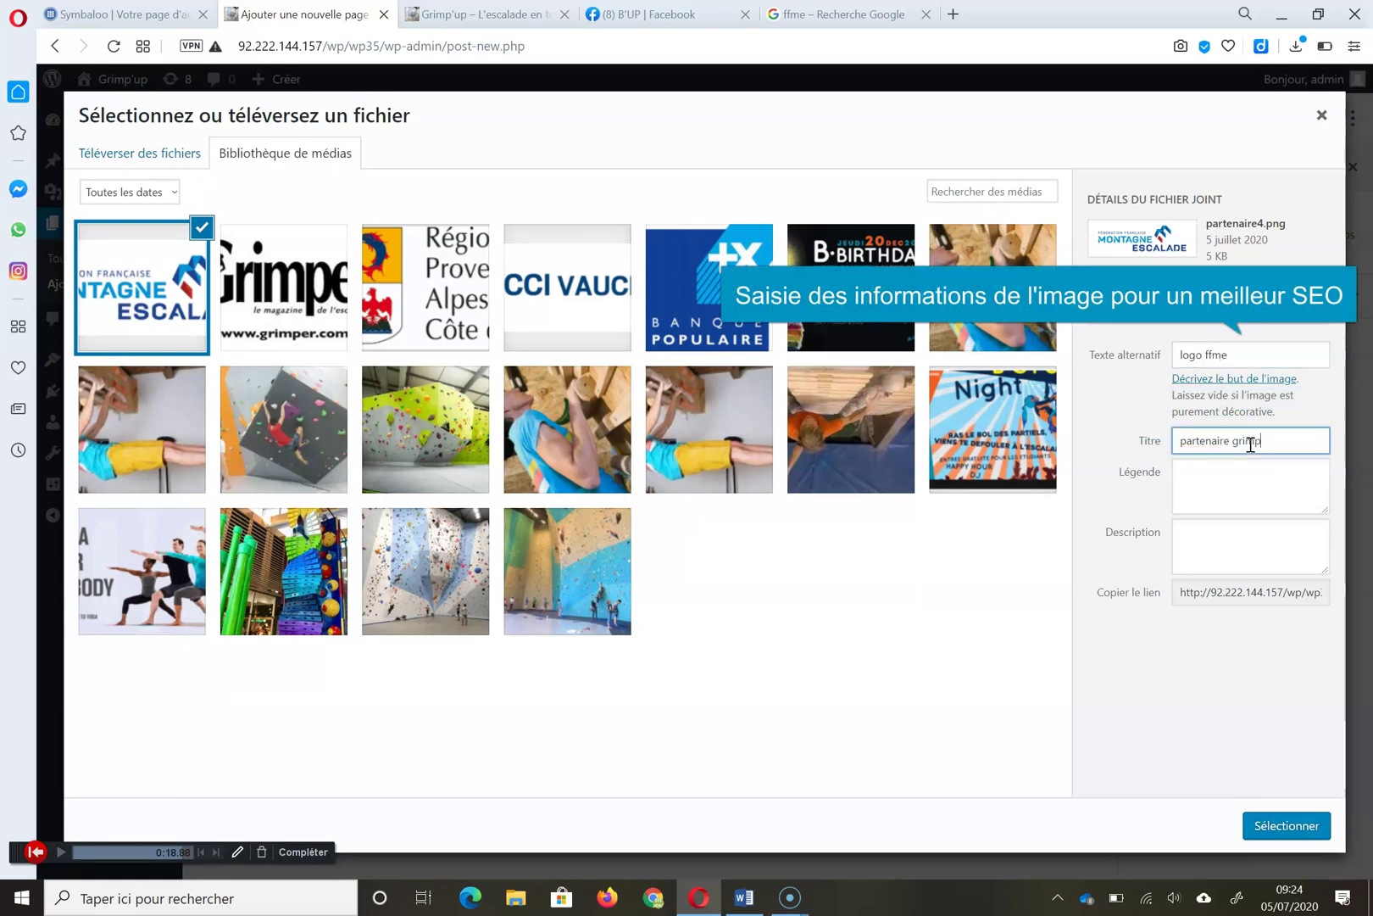
text('up)
click(1232, 485)
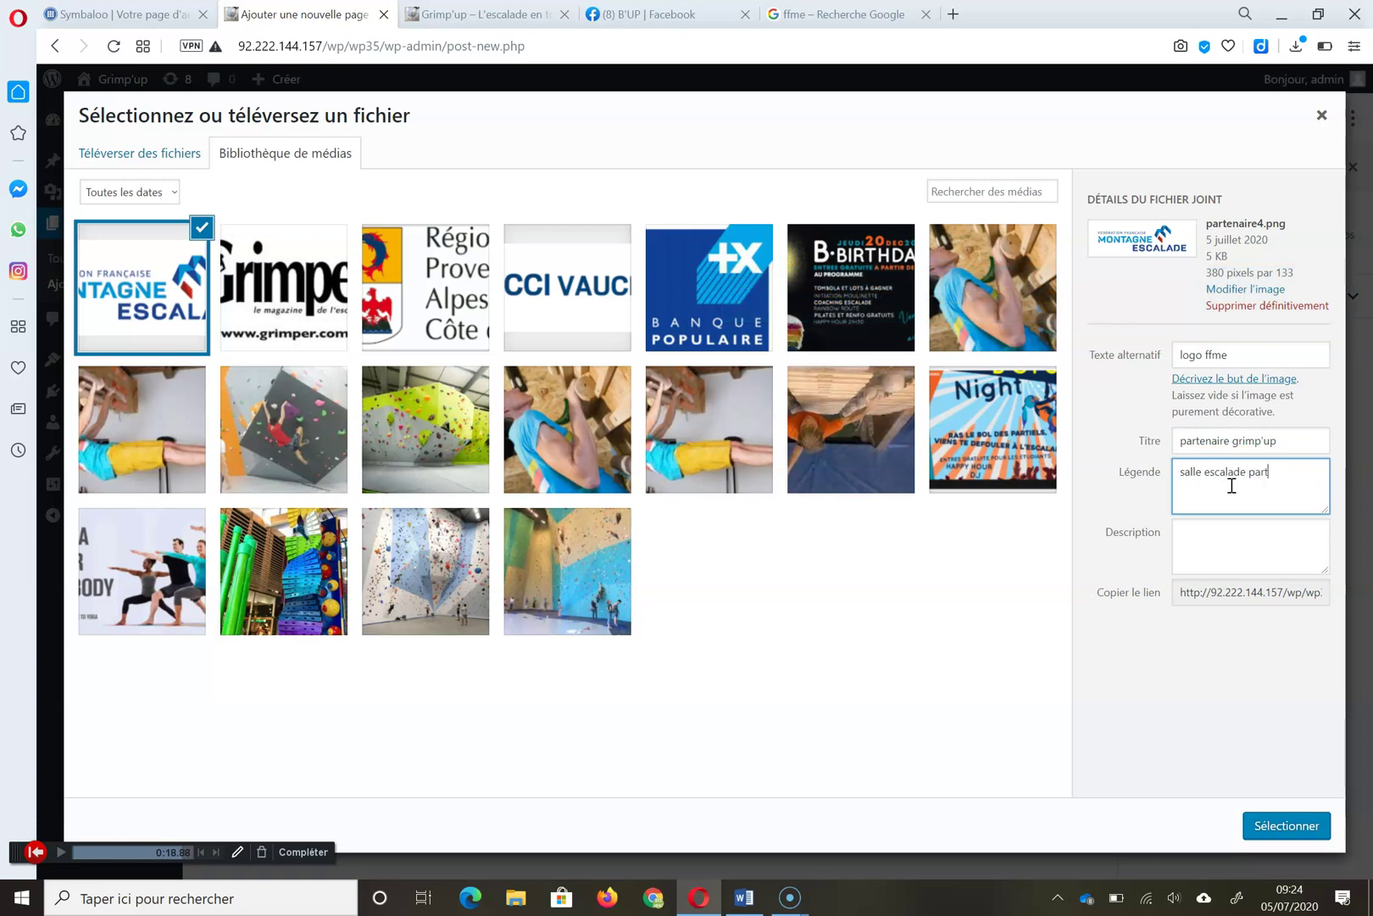
drag(1321, 477, 1113, 481)
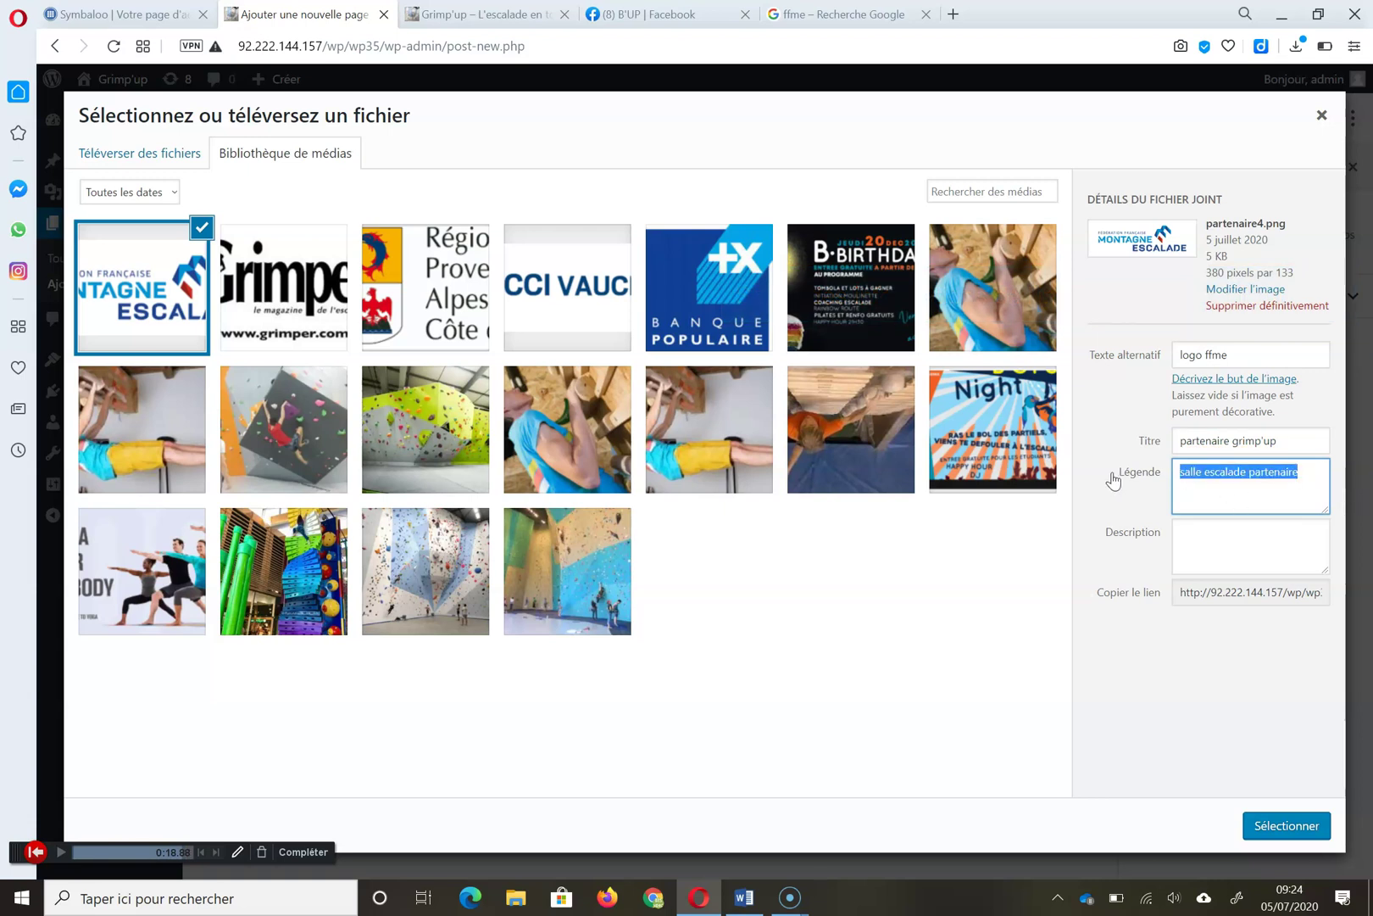
click(1246, 554)
click(1292, 827)
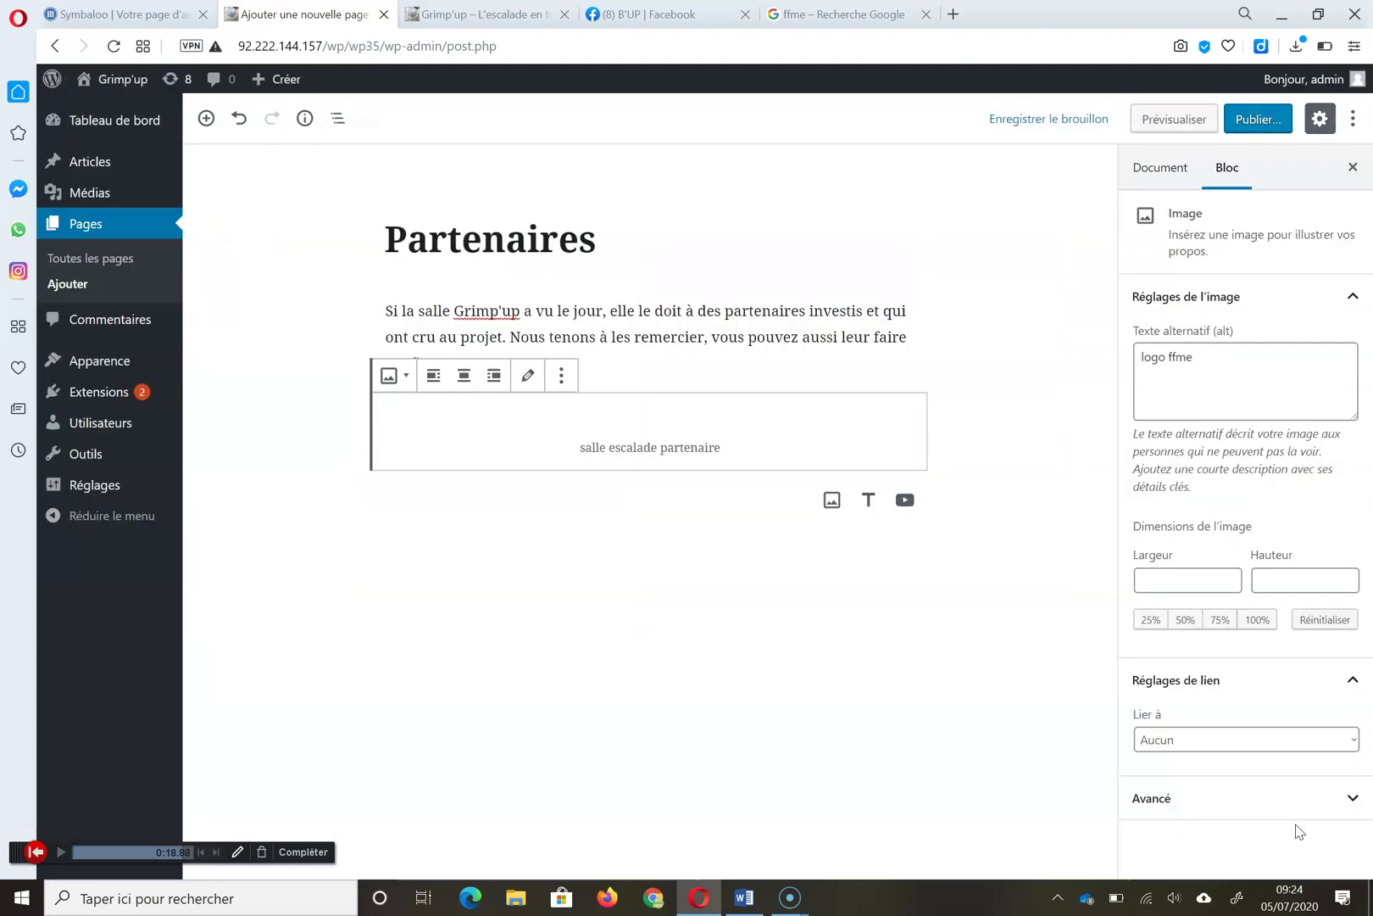
Insert the Grimper magazine logo from the media library in a new image block below the FFME logo
click(831, 605)
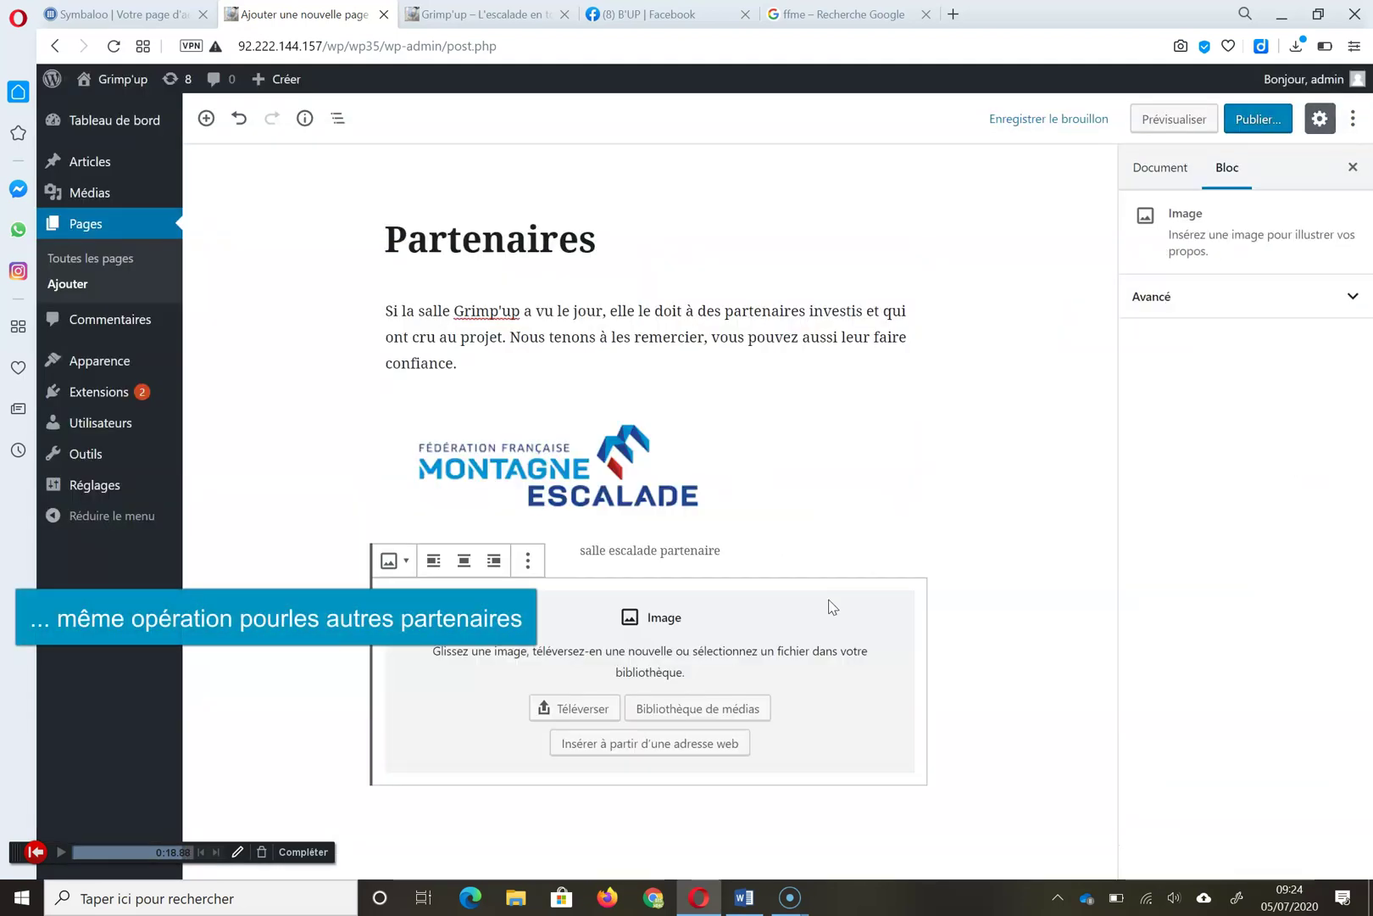
click(704, 709)
click(284, 287)
click(1262, 835)
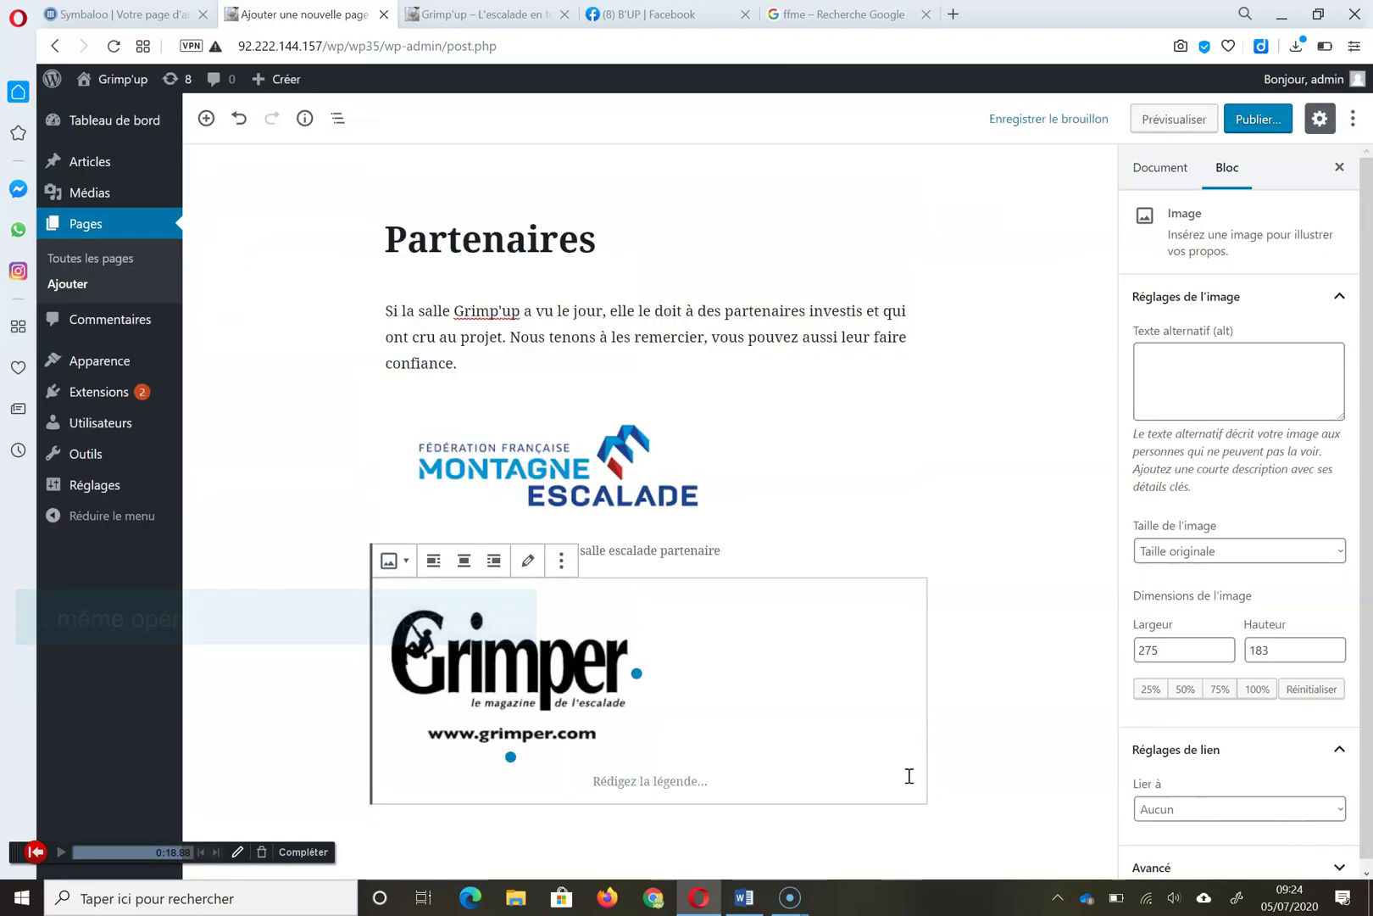
Insert the Région Provence Alpes Côte d'Azur logo from the media library below the Grimper logo
click(839, 836)
click(690, 816)
click(426, 288)
click(1266, 825)
Insert the CCI Vaucluse logo from the media library in a new image block below the Région logo
drag(1110, 736, 1109, 788)
click(668, 846)
click(835, 837)
click(726, 817)
click(567, 288)
click(1287, 826)
Insert the Banque Populaire logo from the media library as the last image and publish the Partenaires page
drag(1112, 697, 1111, 773)
click(668, 846)
click(835, 836)
click(648, 818)
click(709, 289)
click(1287, 827)
click(1258, 119)
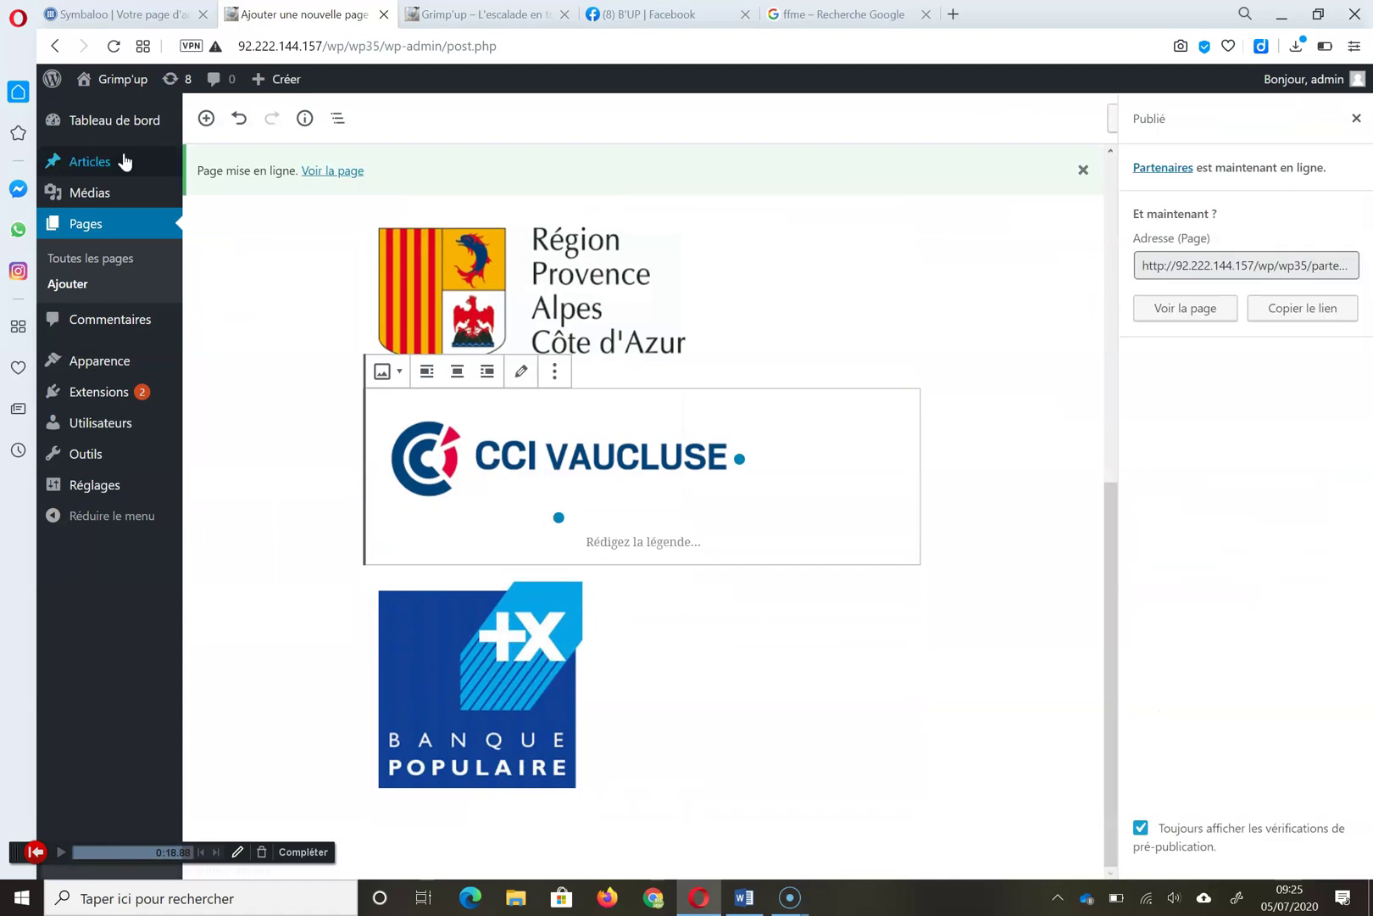
Add the Partenaires page to Menu 1 (Menu supérieur) and save the menu
mouse_move(100, 361)
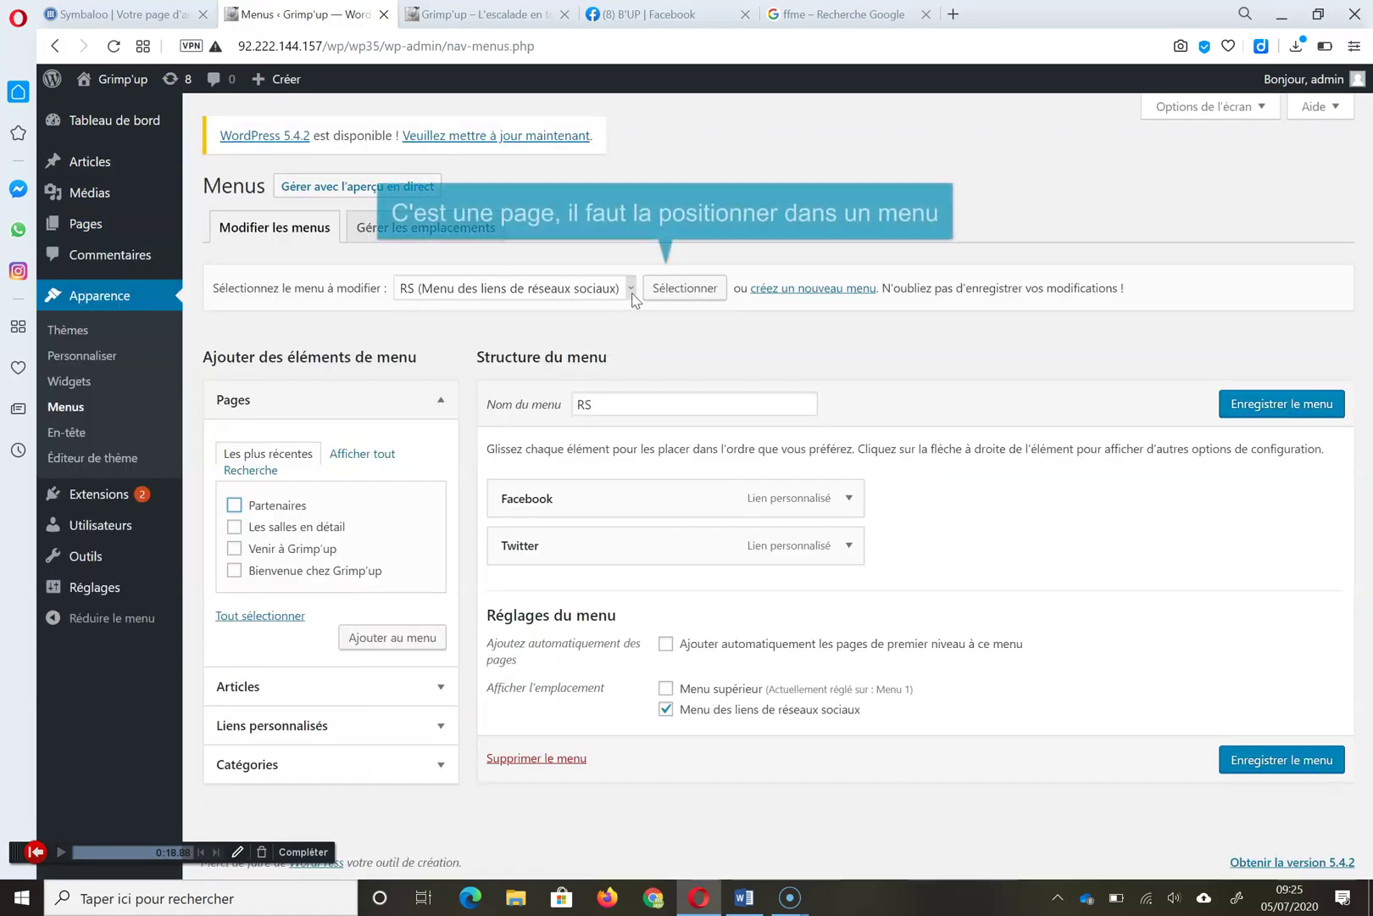
click(630, 289)
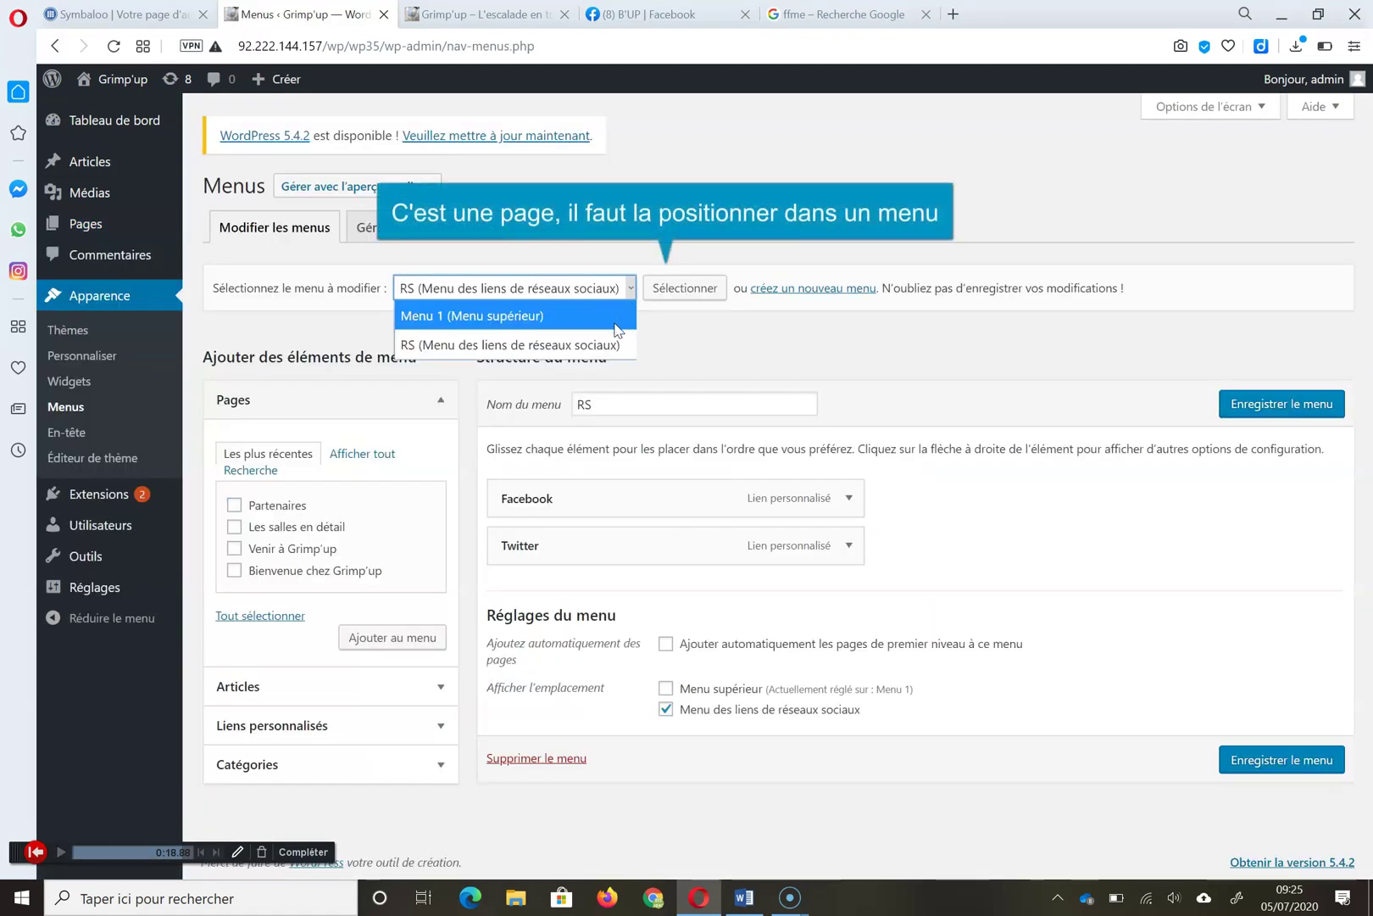
click(509, 315)
click(679, 286)
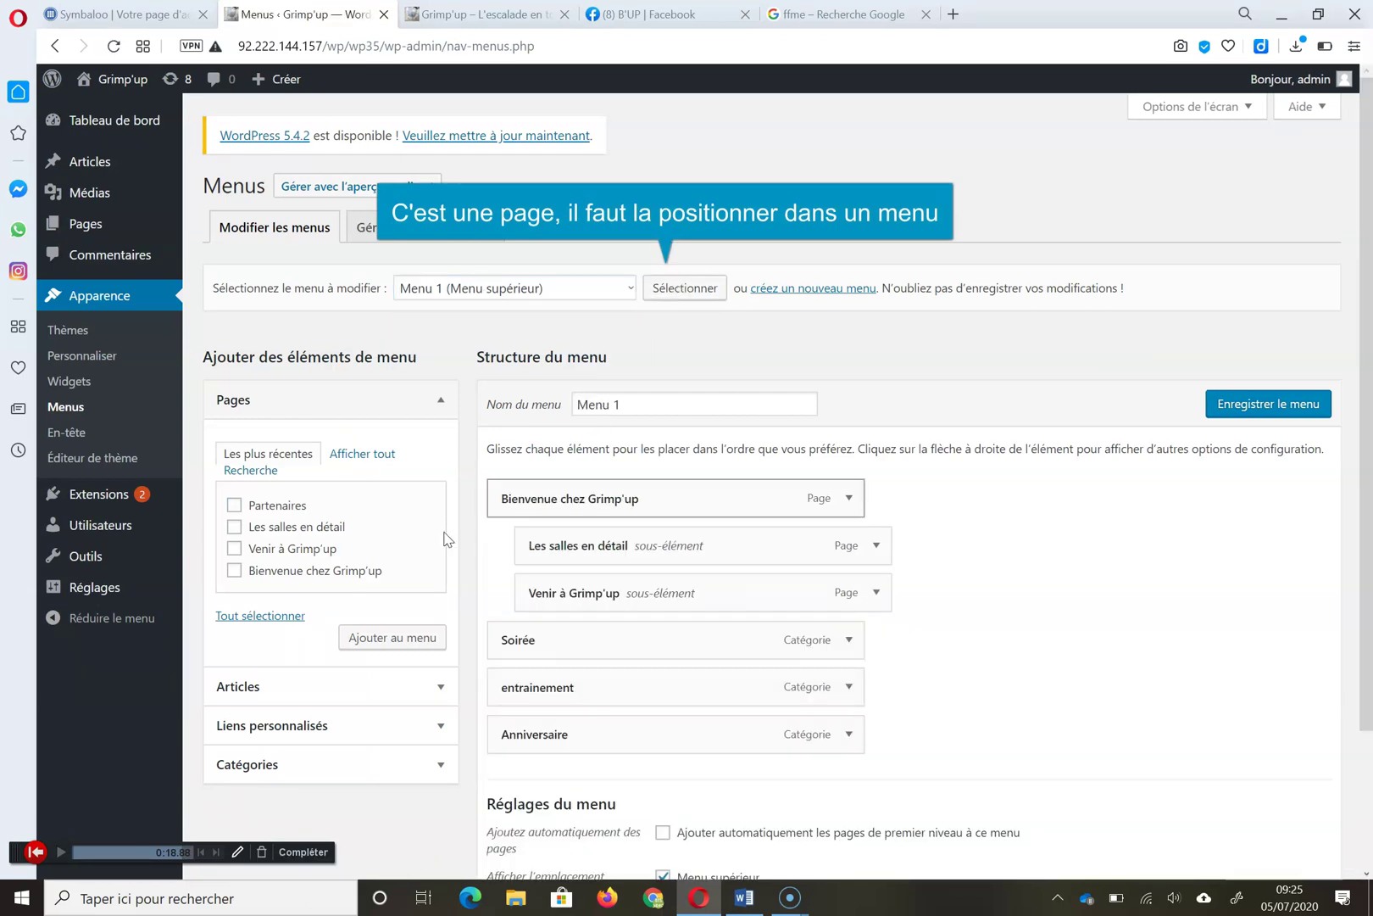
click(298, 509)
click(421, 642)
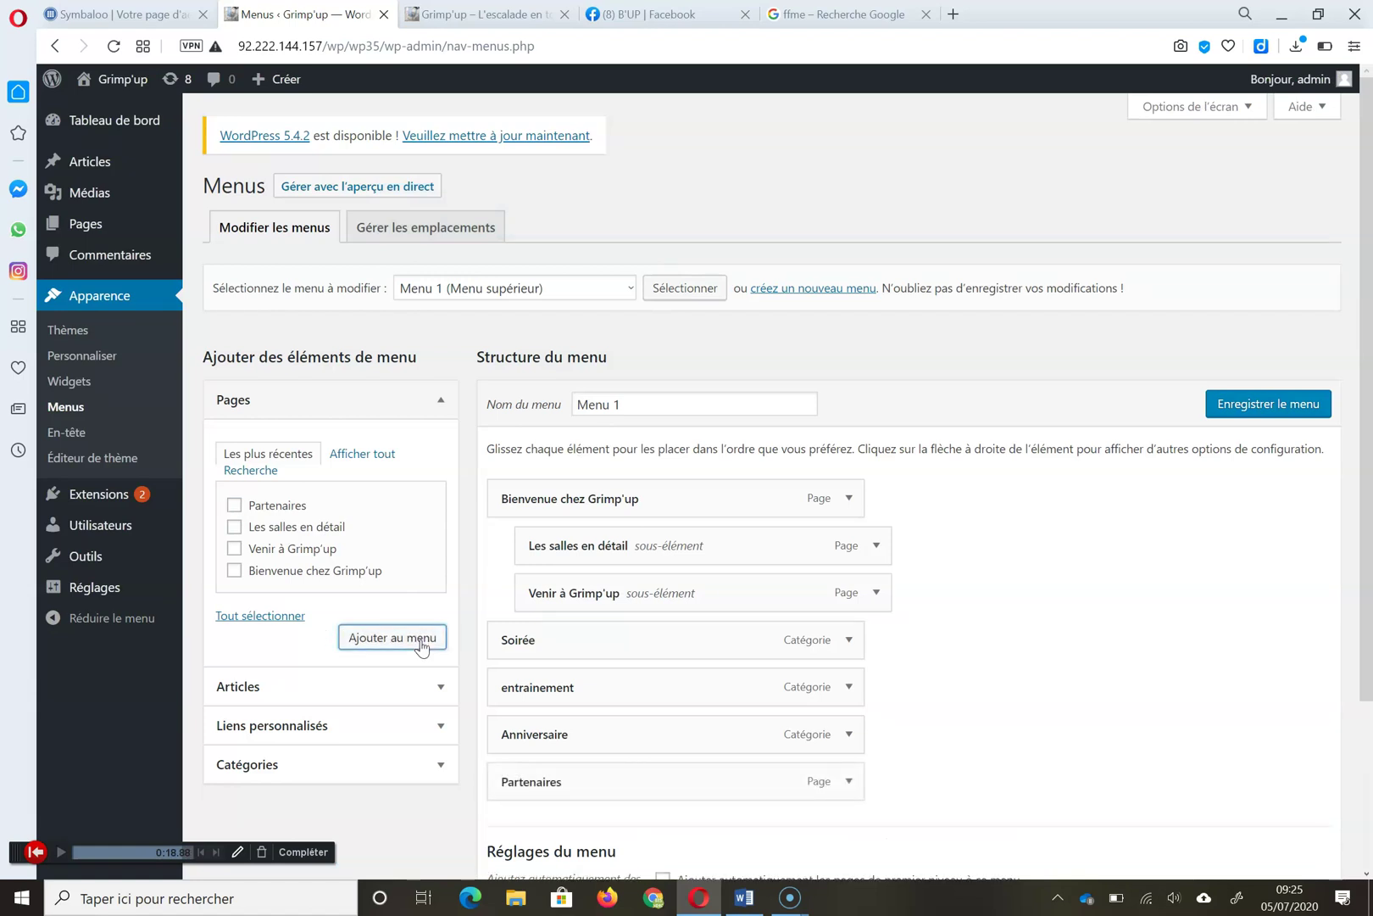
click(1297, 405)
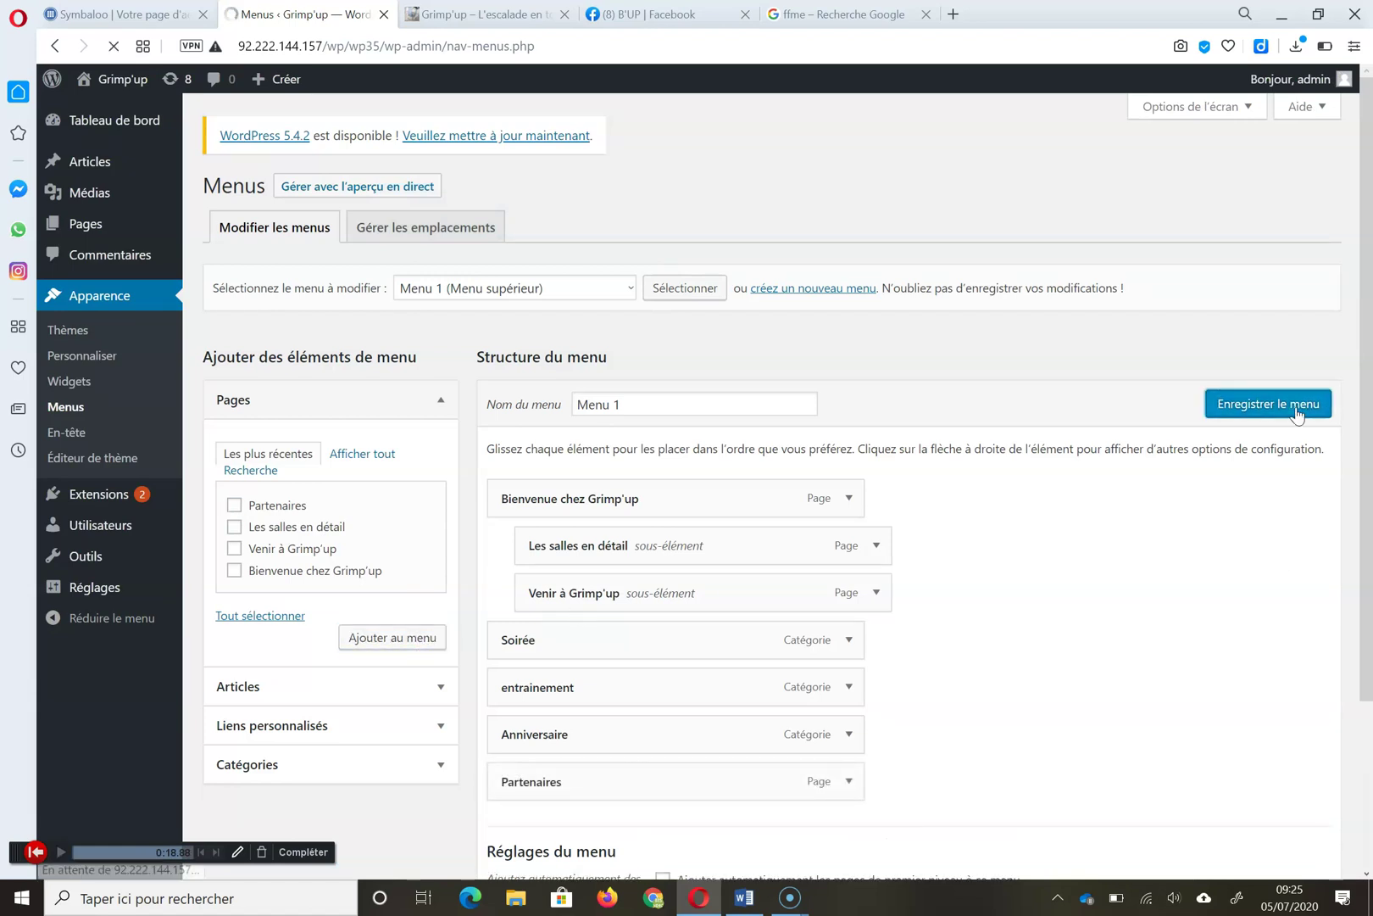
Reload the public site, open Partenaires from the navigation menu and review the page's text and logos
click(470, 15)
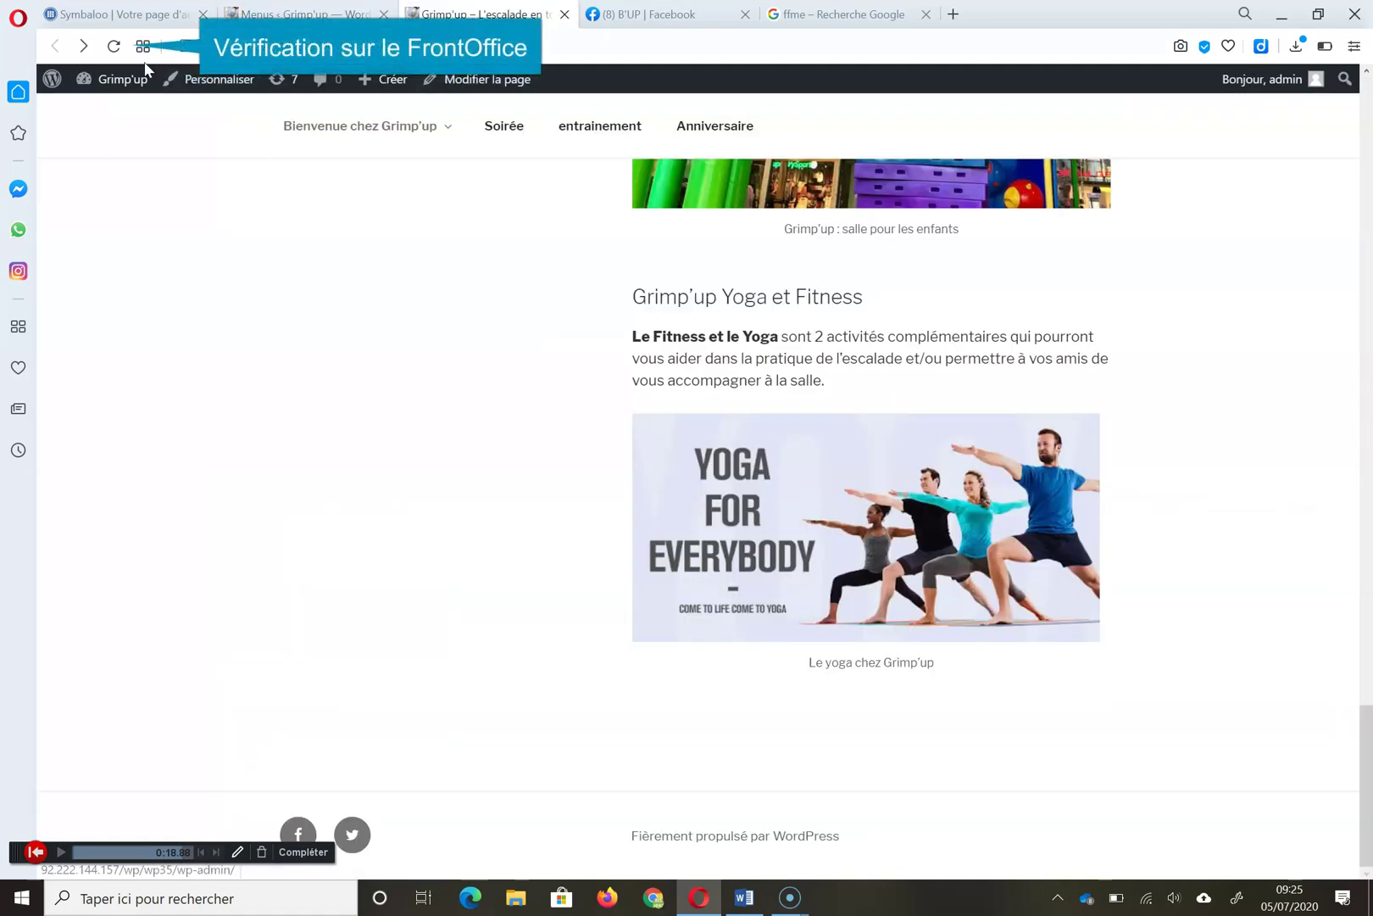
click(113, 46)
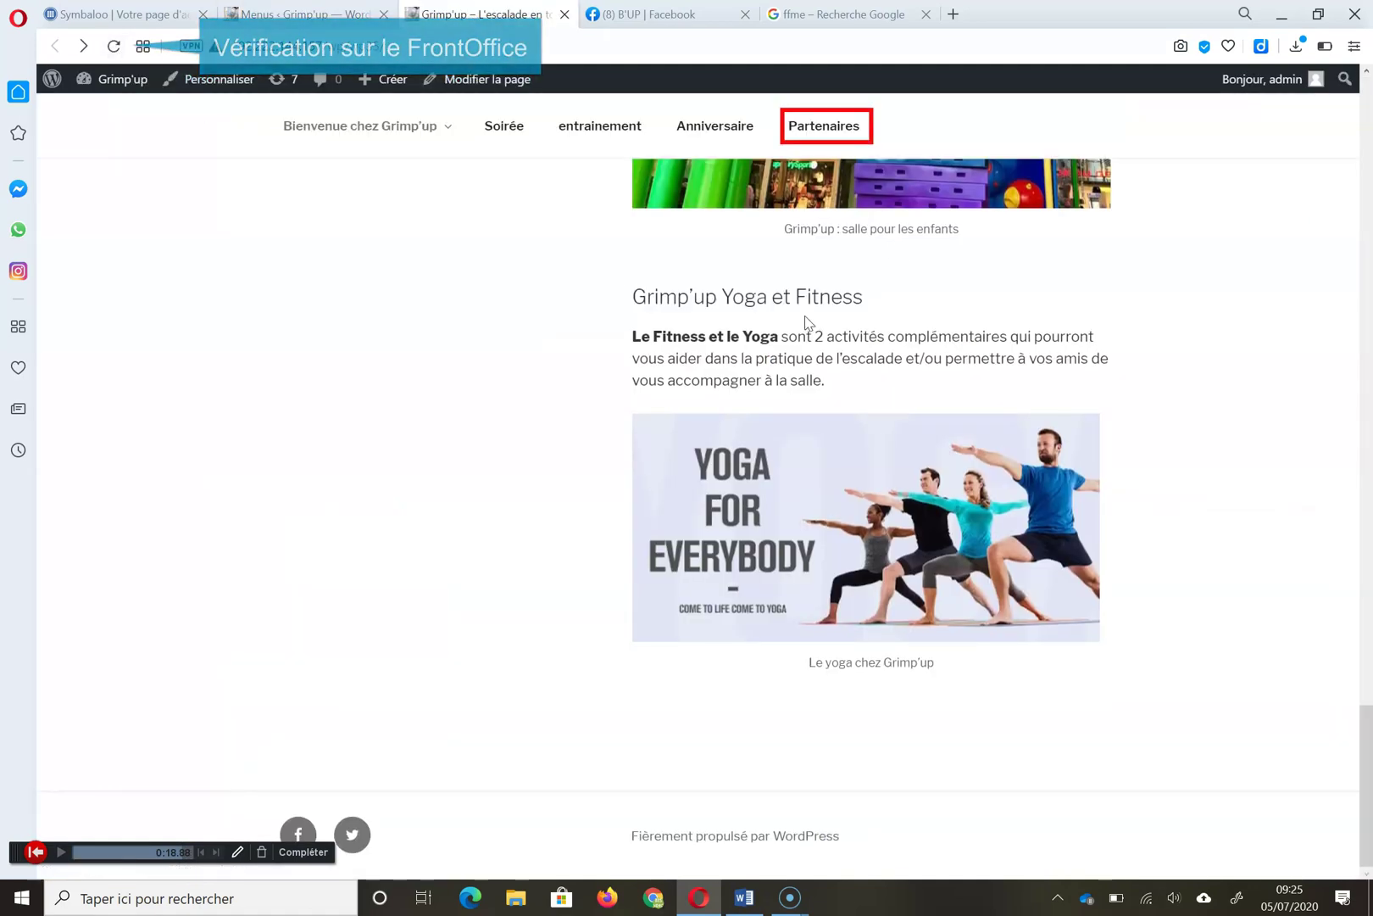
click(826, 129)
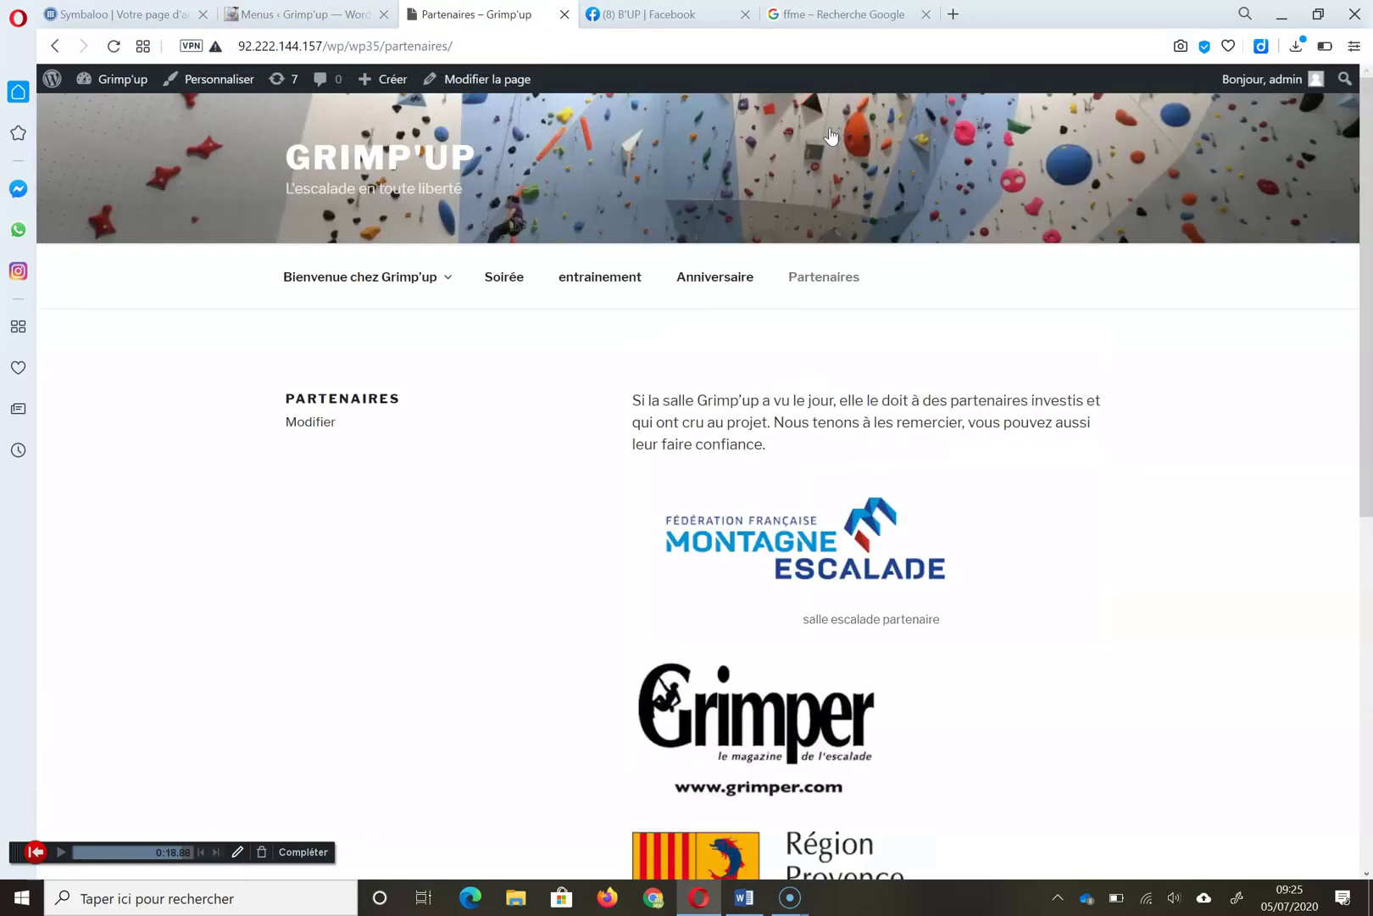
mouse_move(1367, 311)
mouse_down()
mouse_move(1367, 636)
mouse_move(1370, 305)
mouse_up()
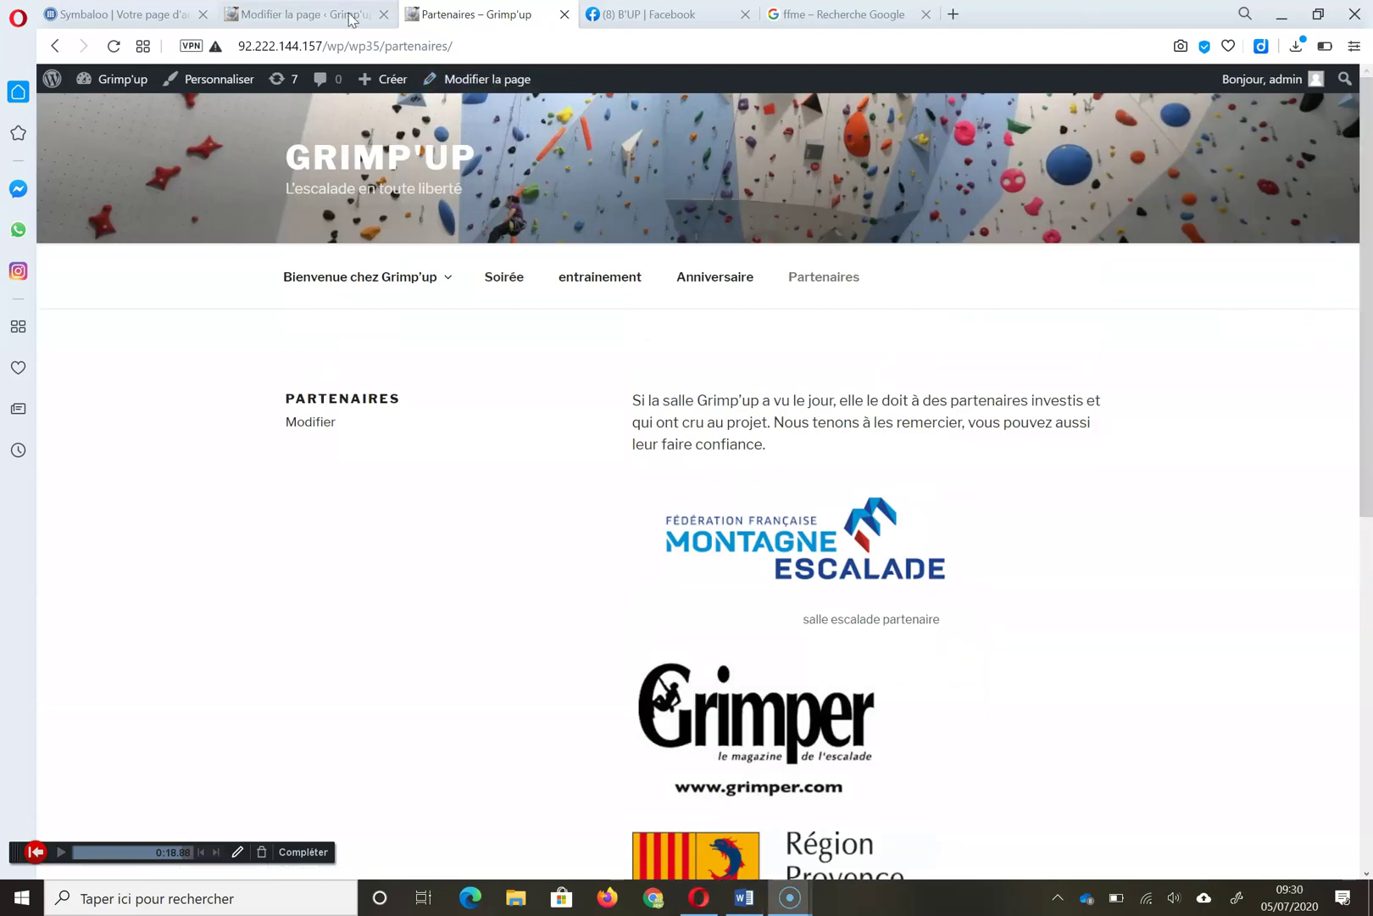
Go to the admin's add-themes page and look through the feature filter, the popular themes and the featured themes
click(322, 14)
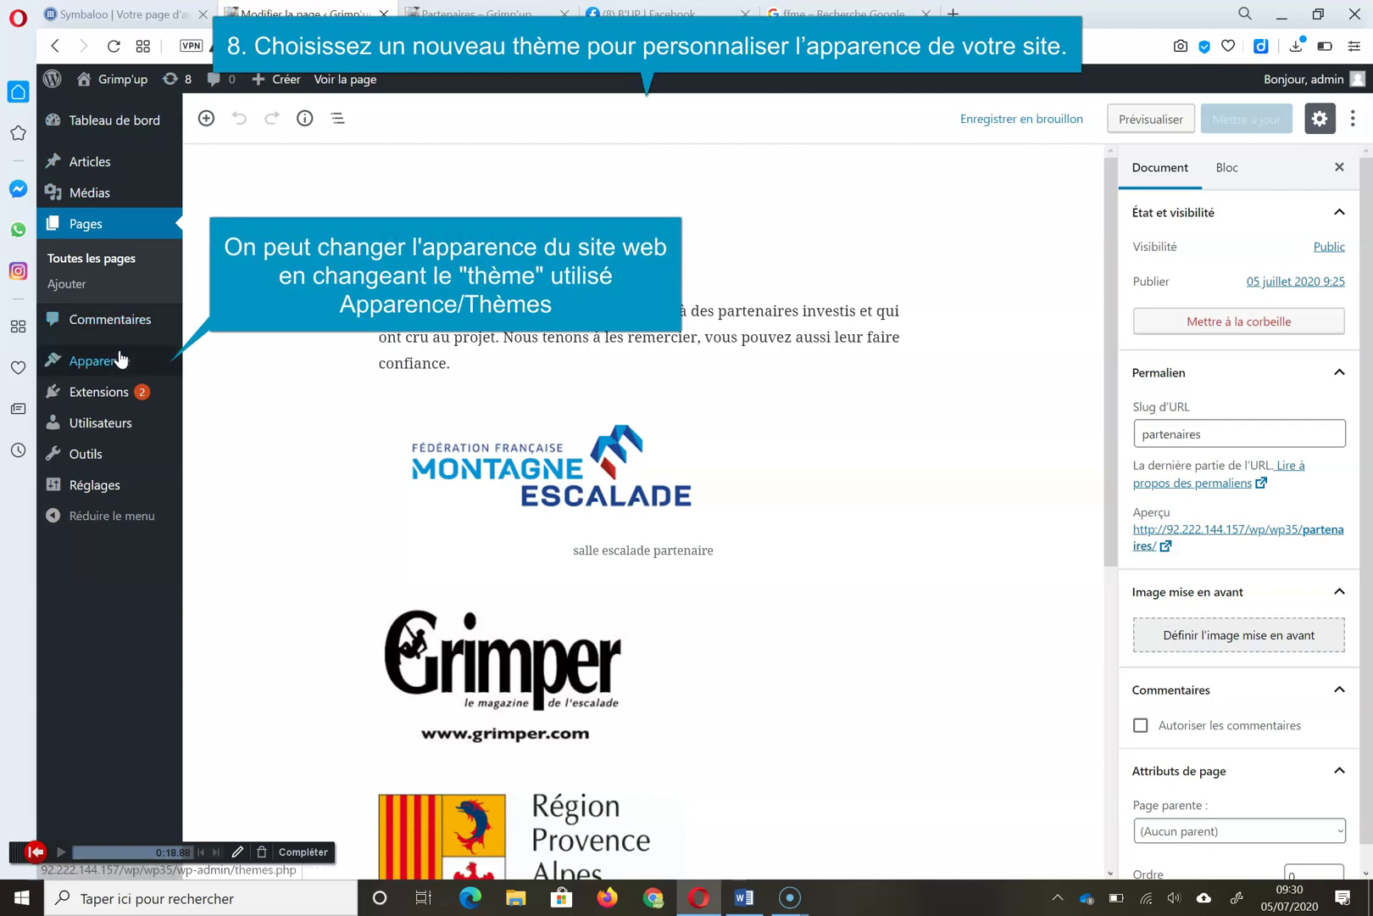
mouse_move(118, 363)
click(255, 369)
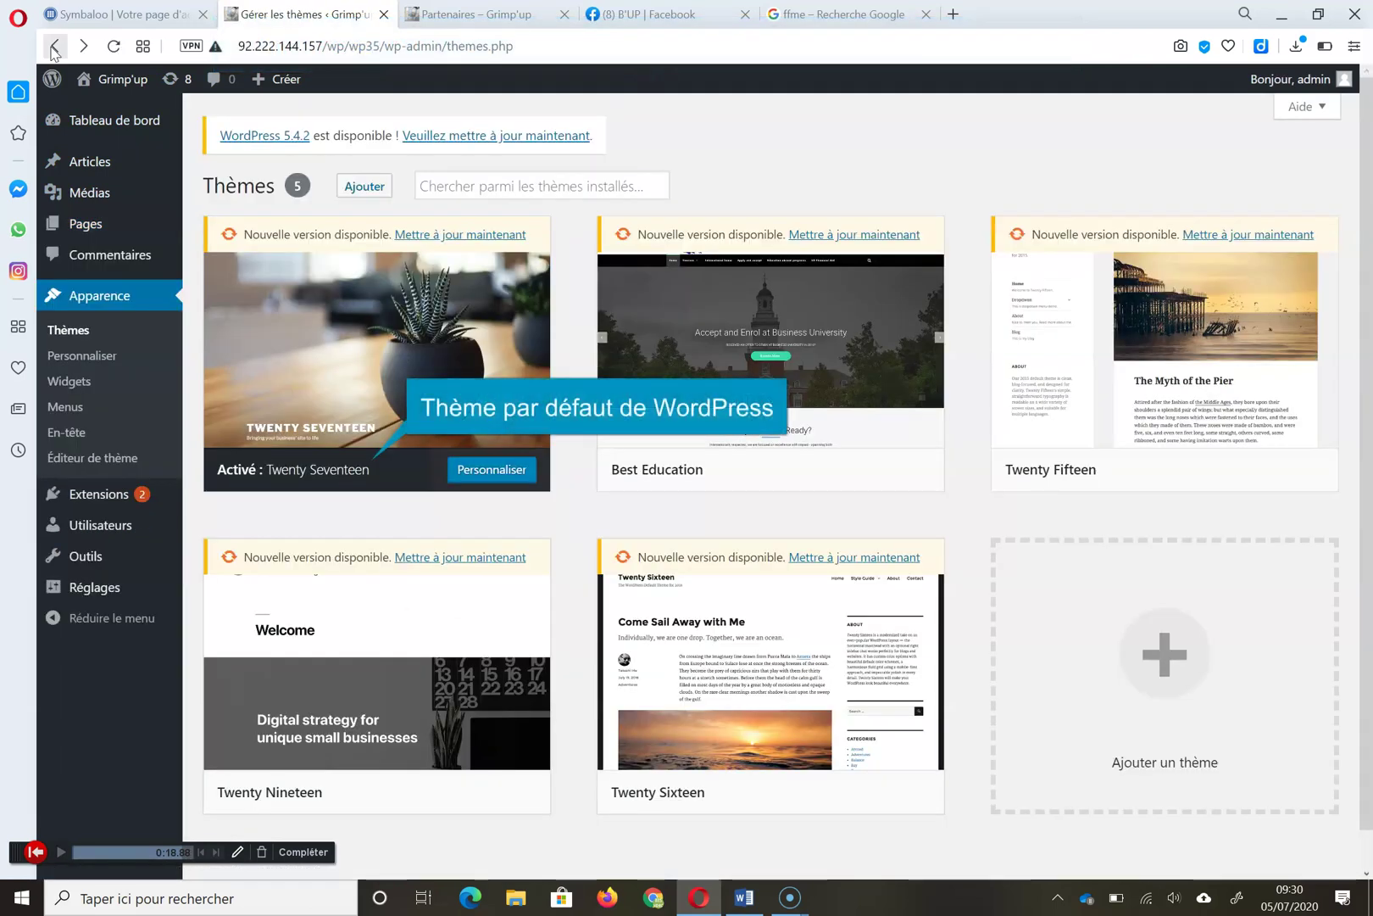
click(382, 195)
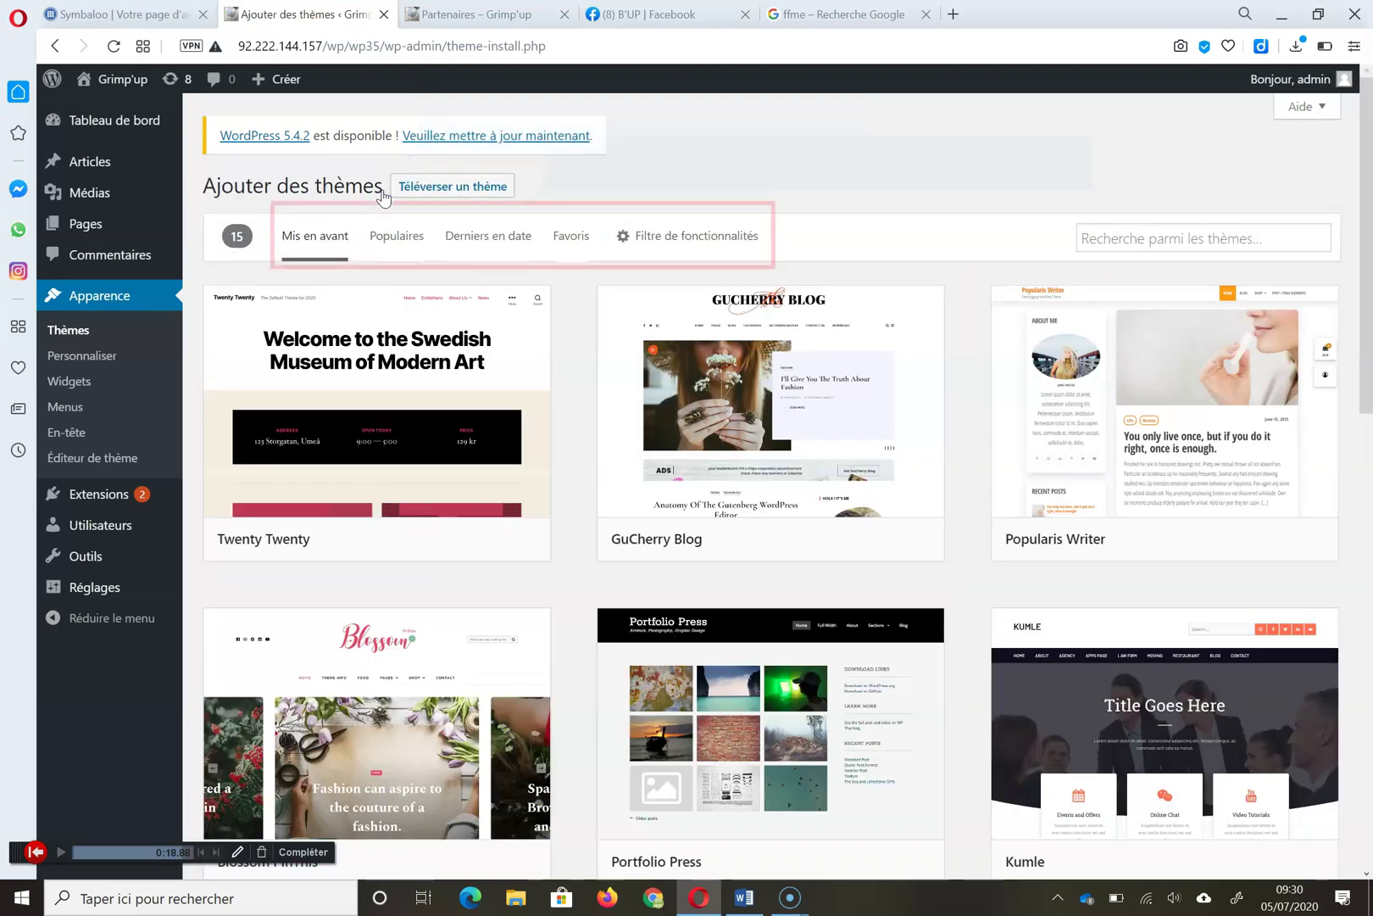
click(670, 237)
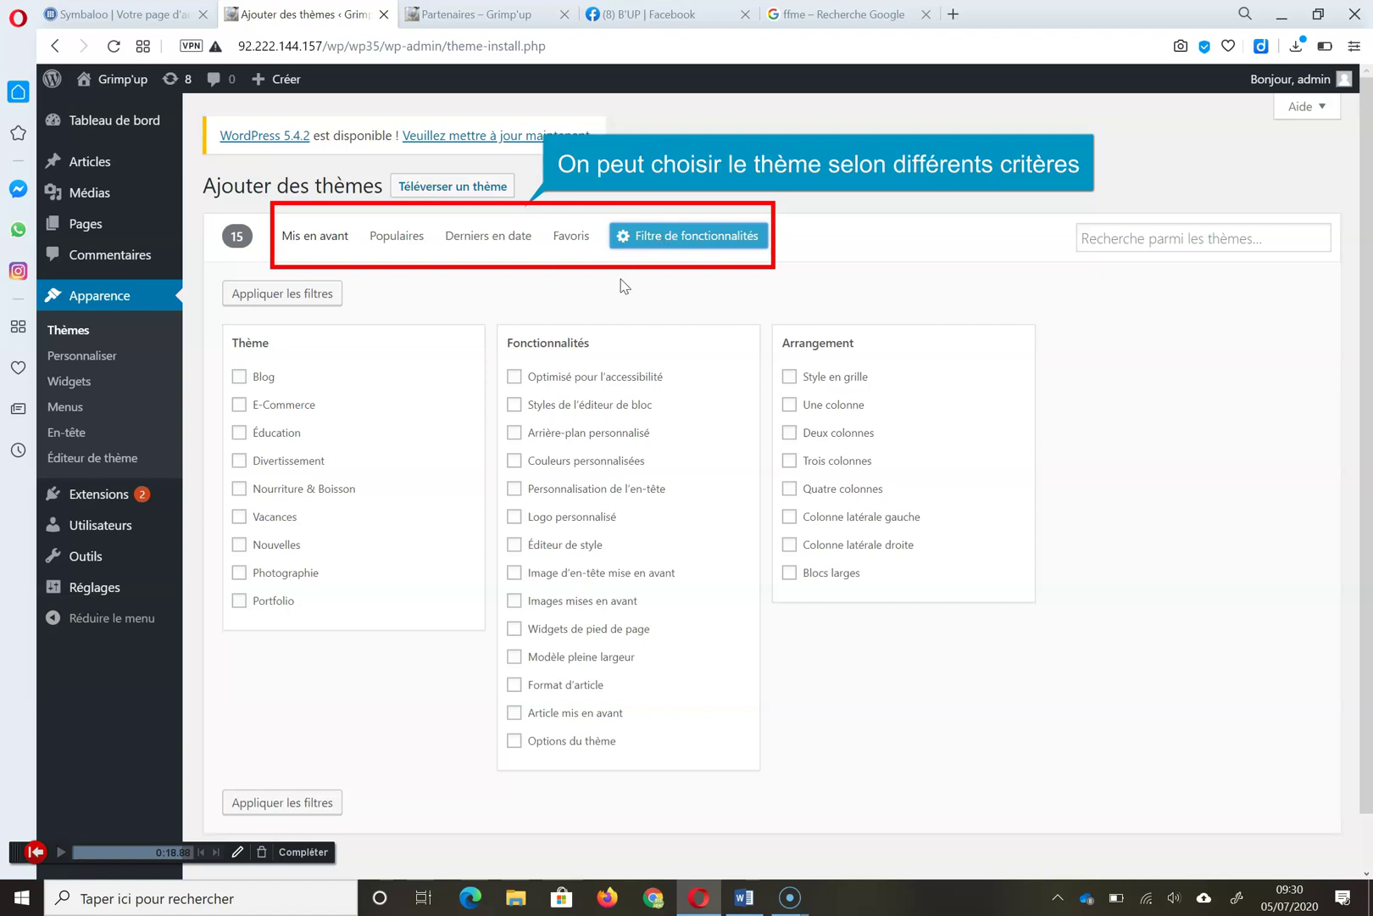
click(398, 240)
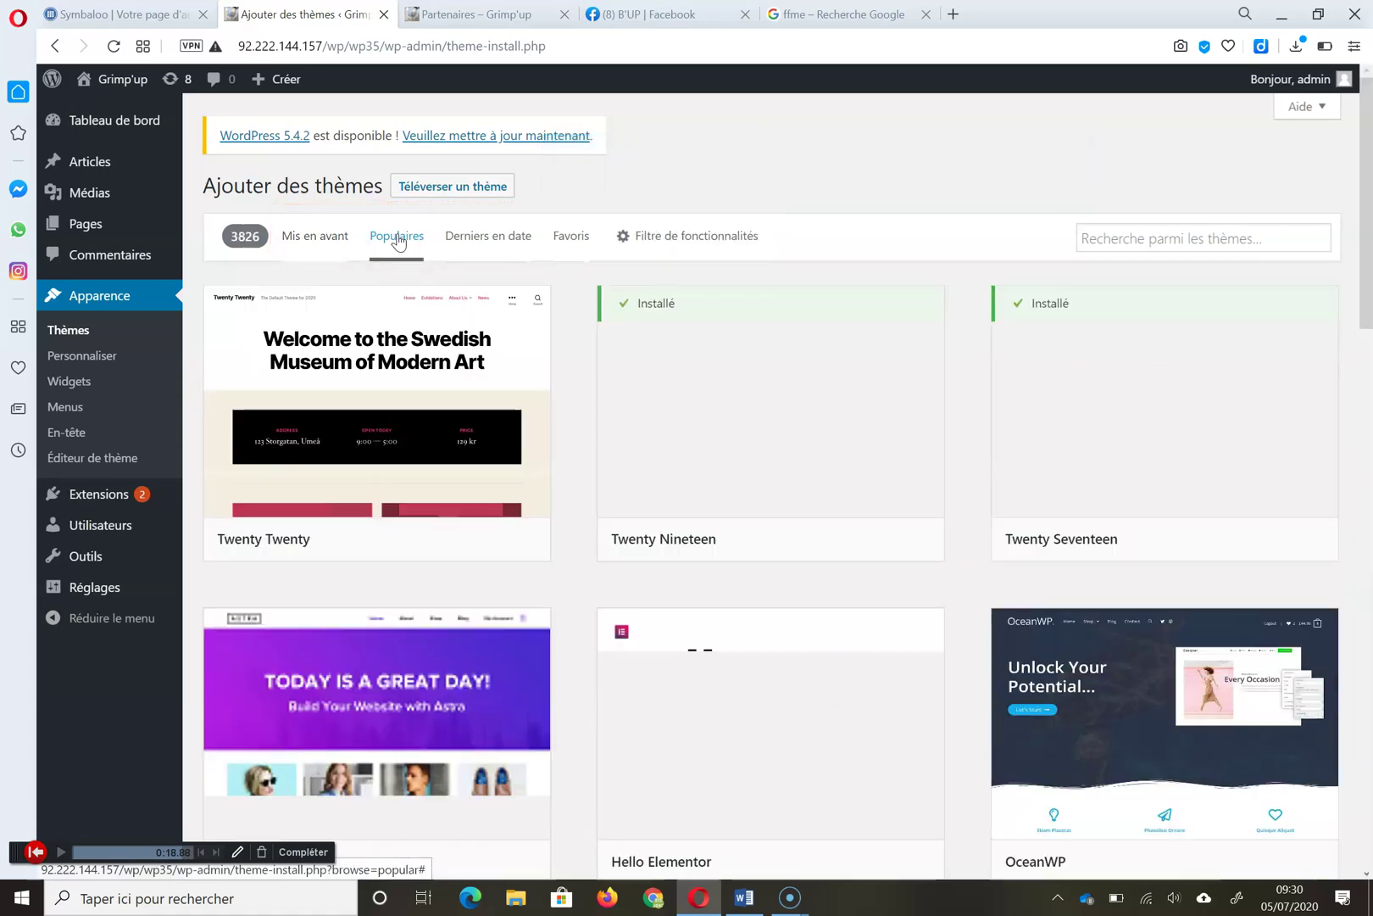
click(315, 240)
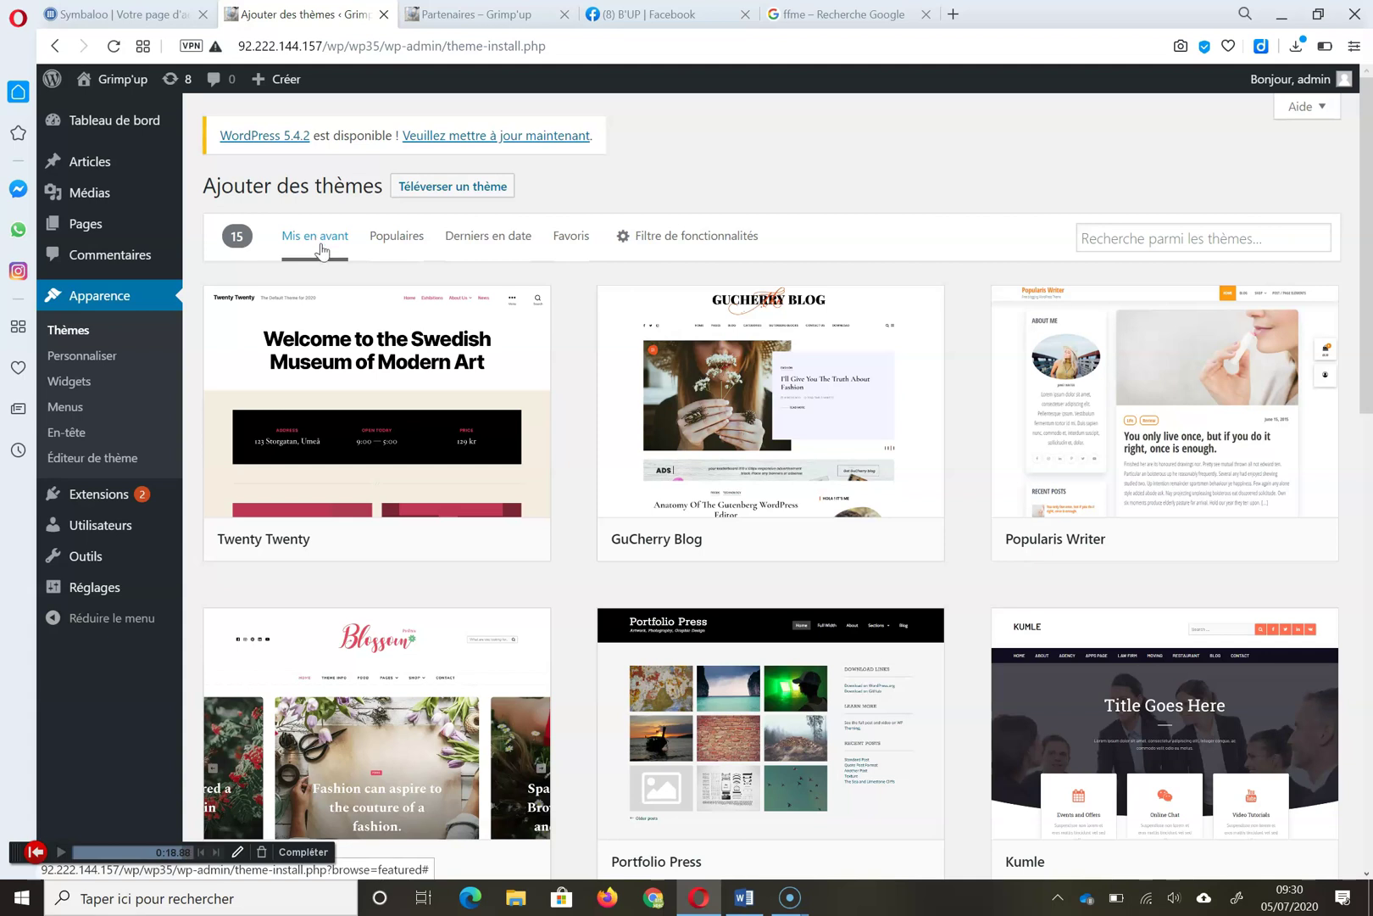
Search the theme directory for "grace theme" and browse to the Sports Club Lite theme
click(1151, 236)
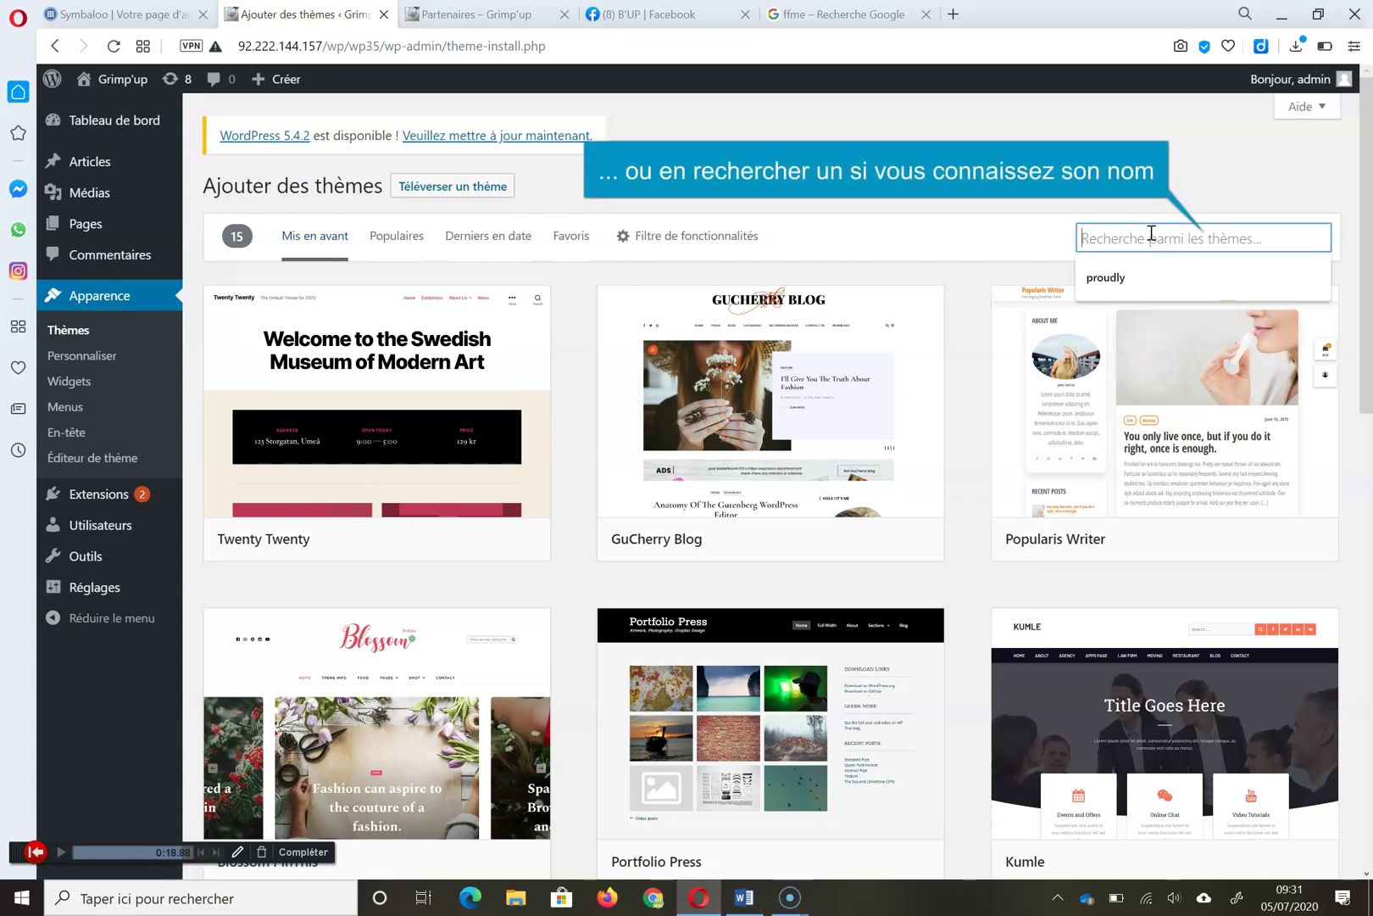
text(grace theme)
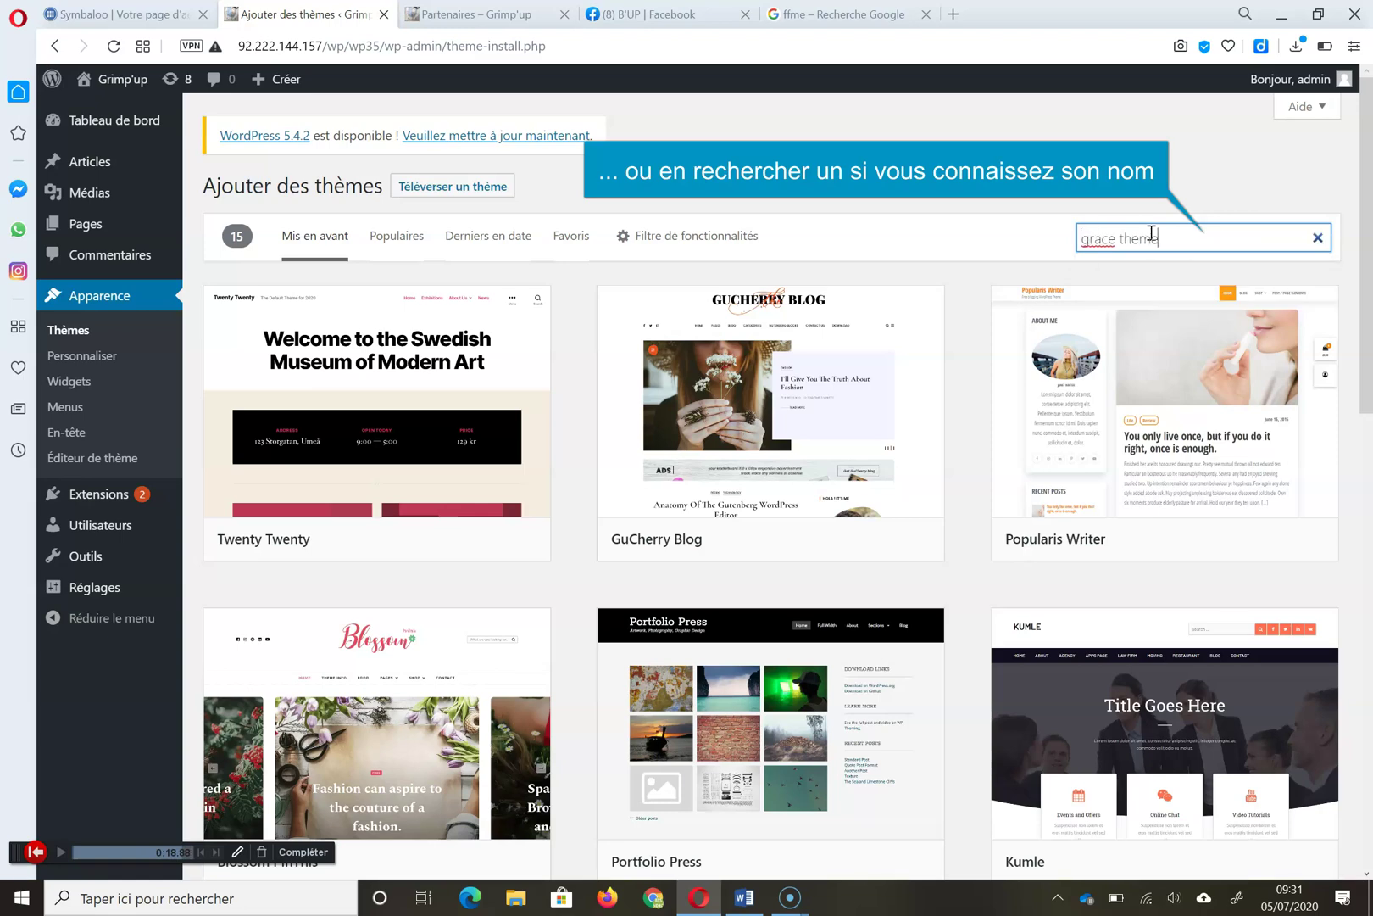
scroll(1361, 255, down, 3)
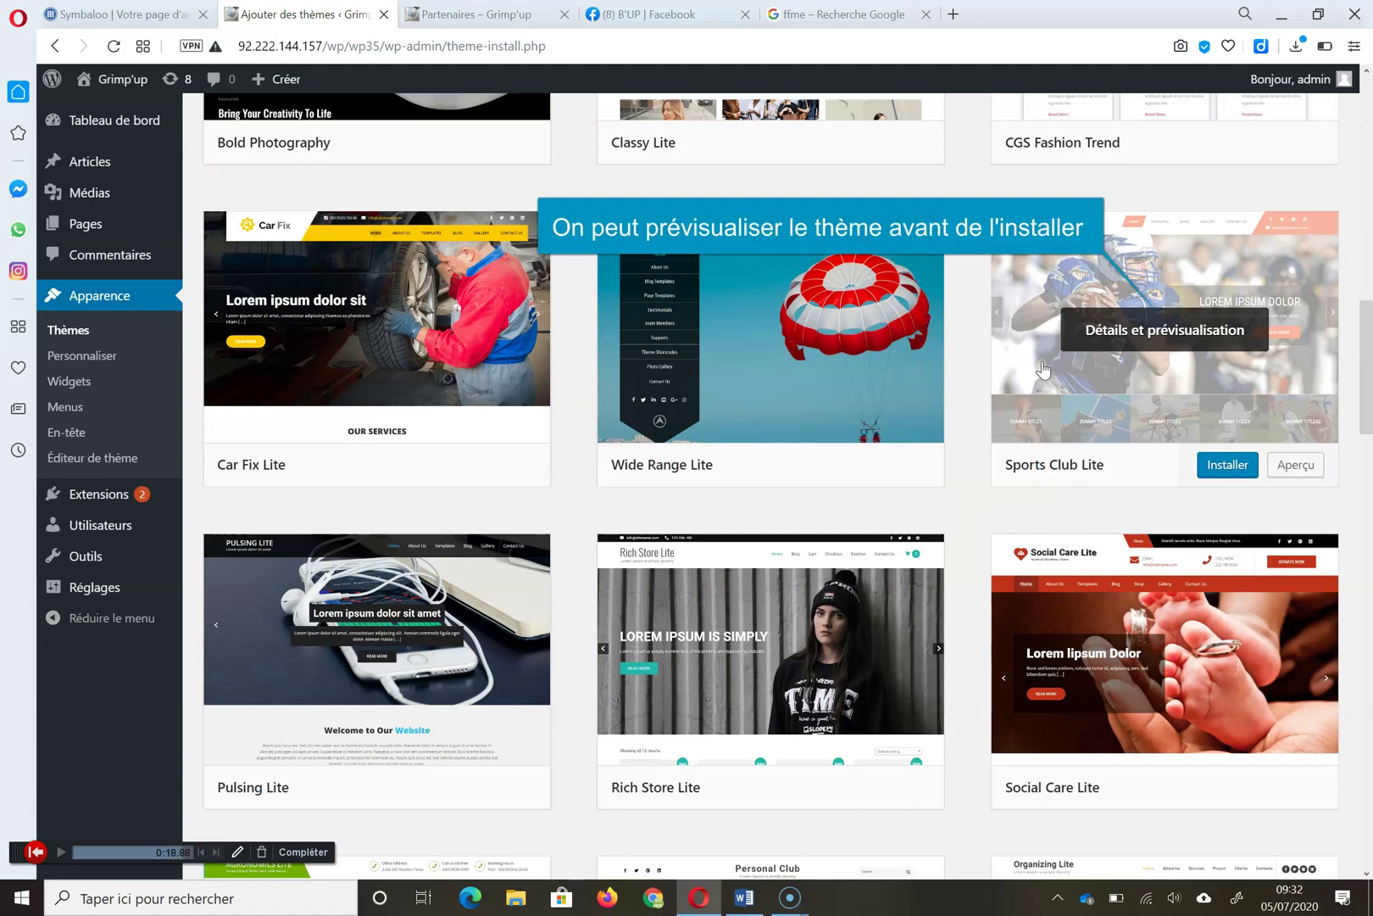
Preview the Sports Club Lite theme, then install and activate it
click(1079, 386)
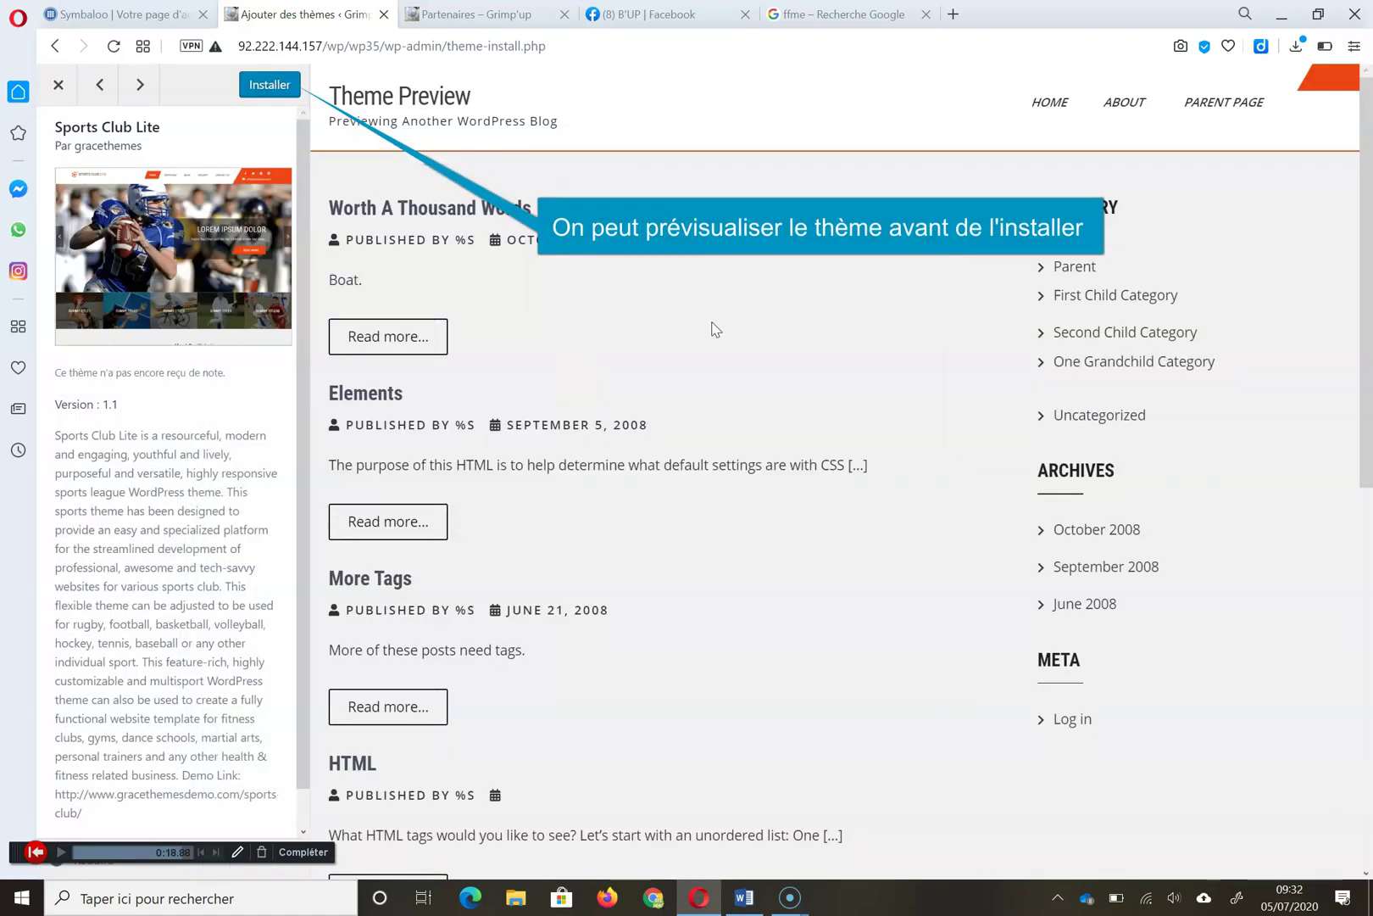
click(254, 89)
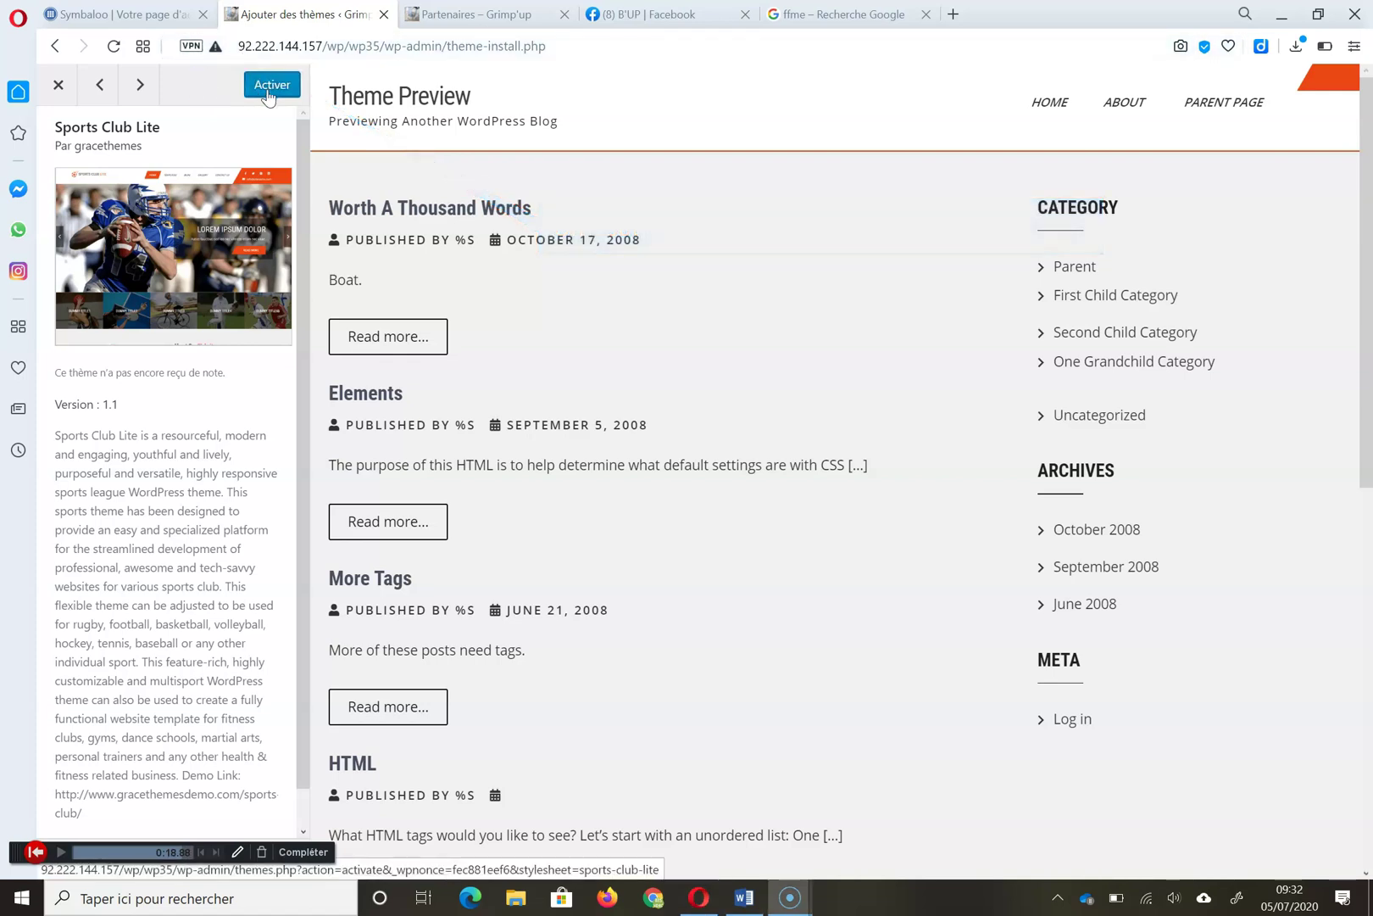
click(270, 88)
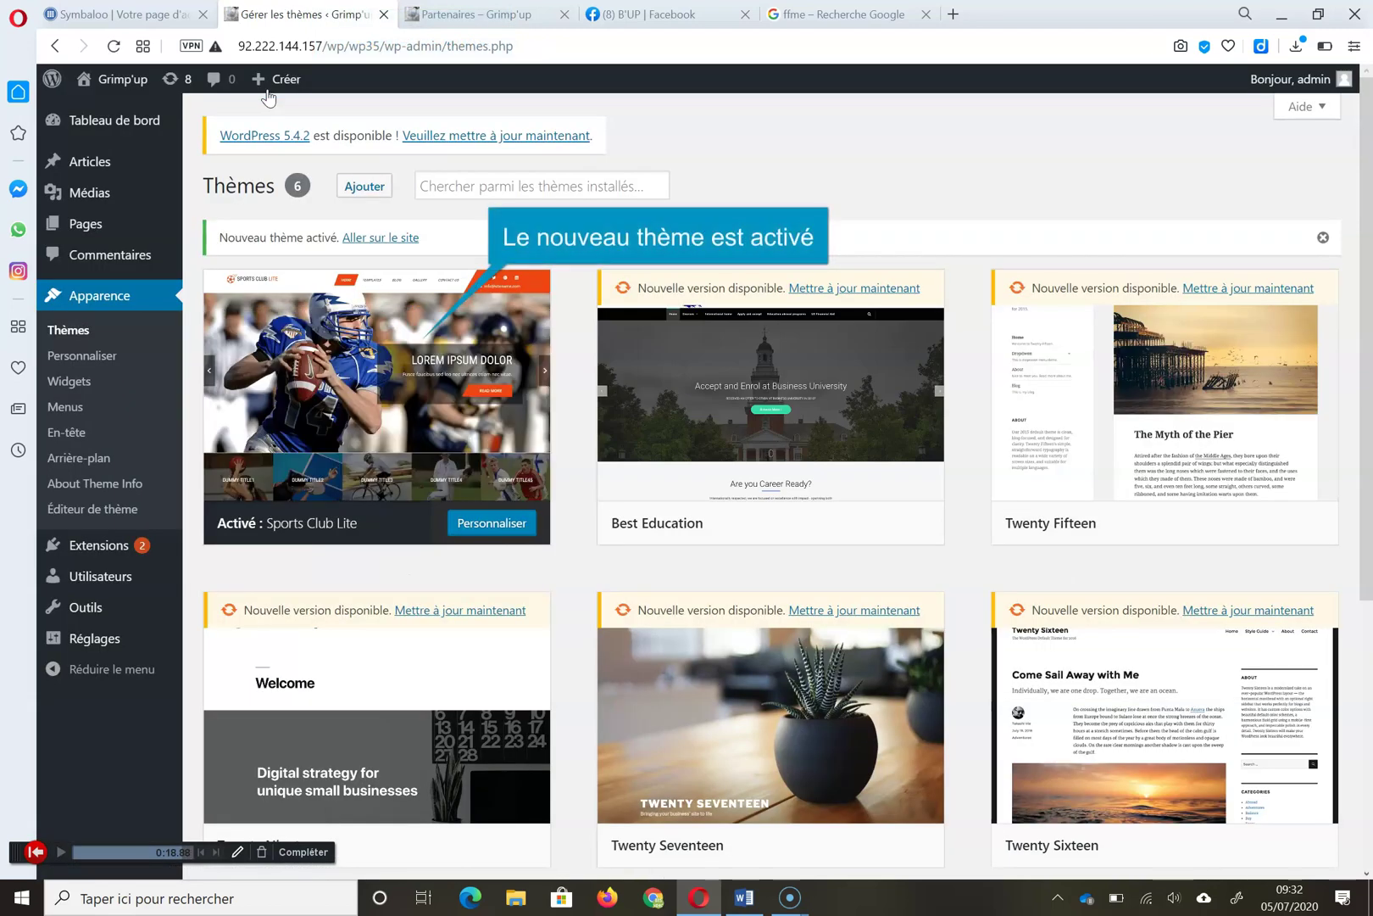
Review the public site in the new theme: the Partenaires page, Les salles en détail, the Anniversaire category and the Grimp'Birthday article
mouse_move(428, 460)
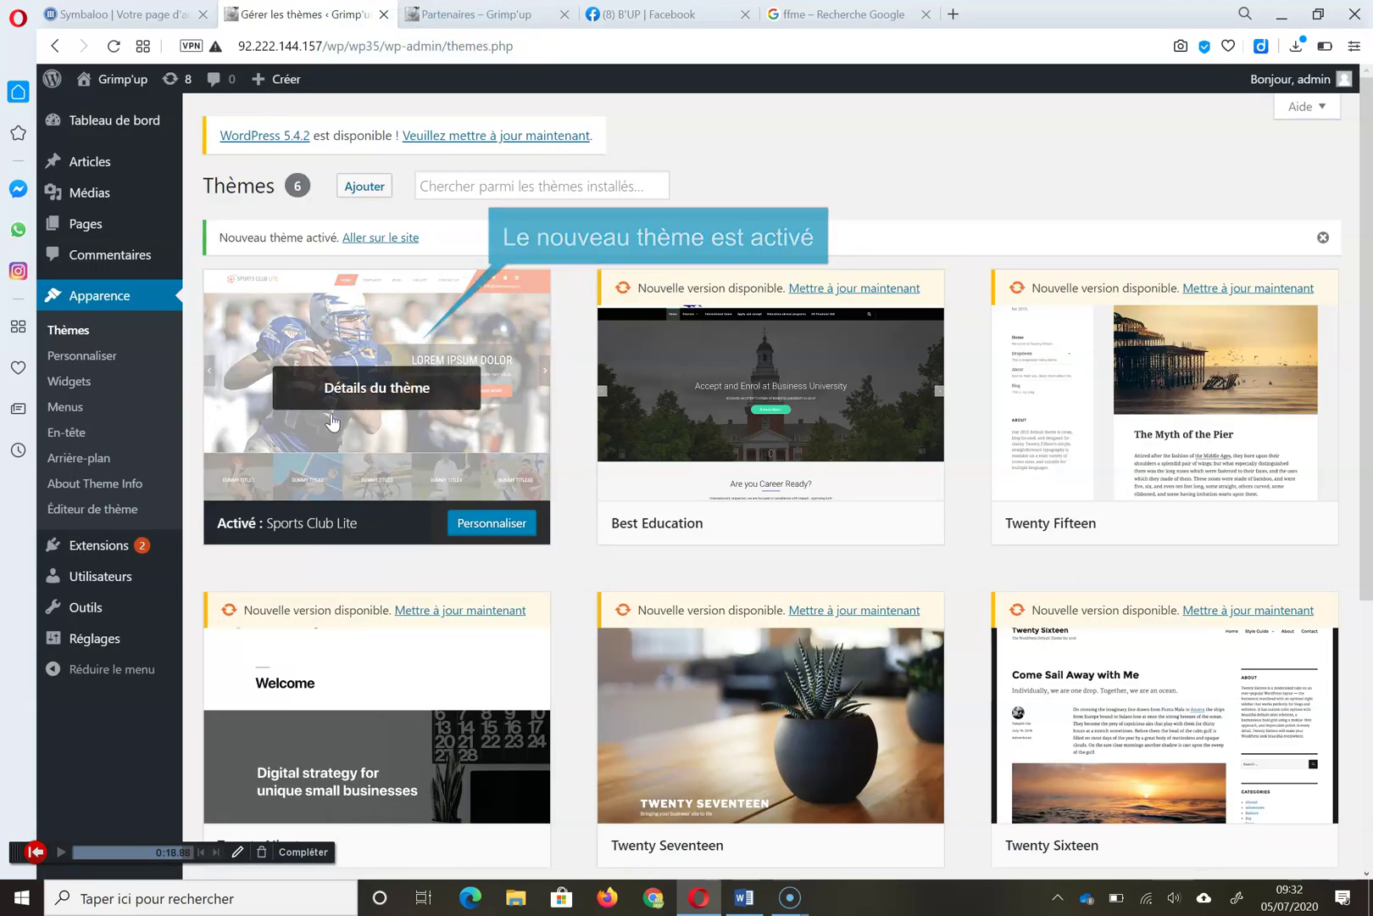
click(444, 17)
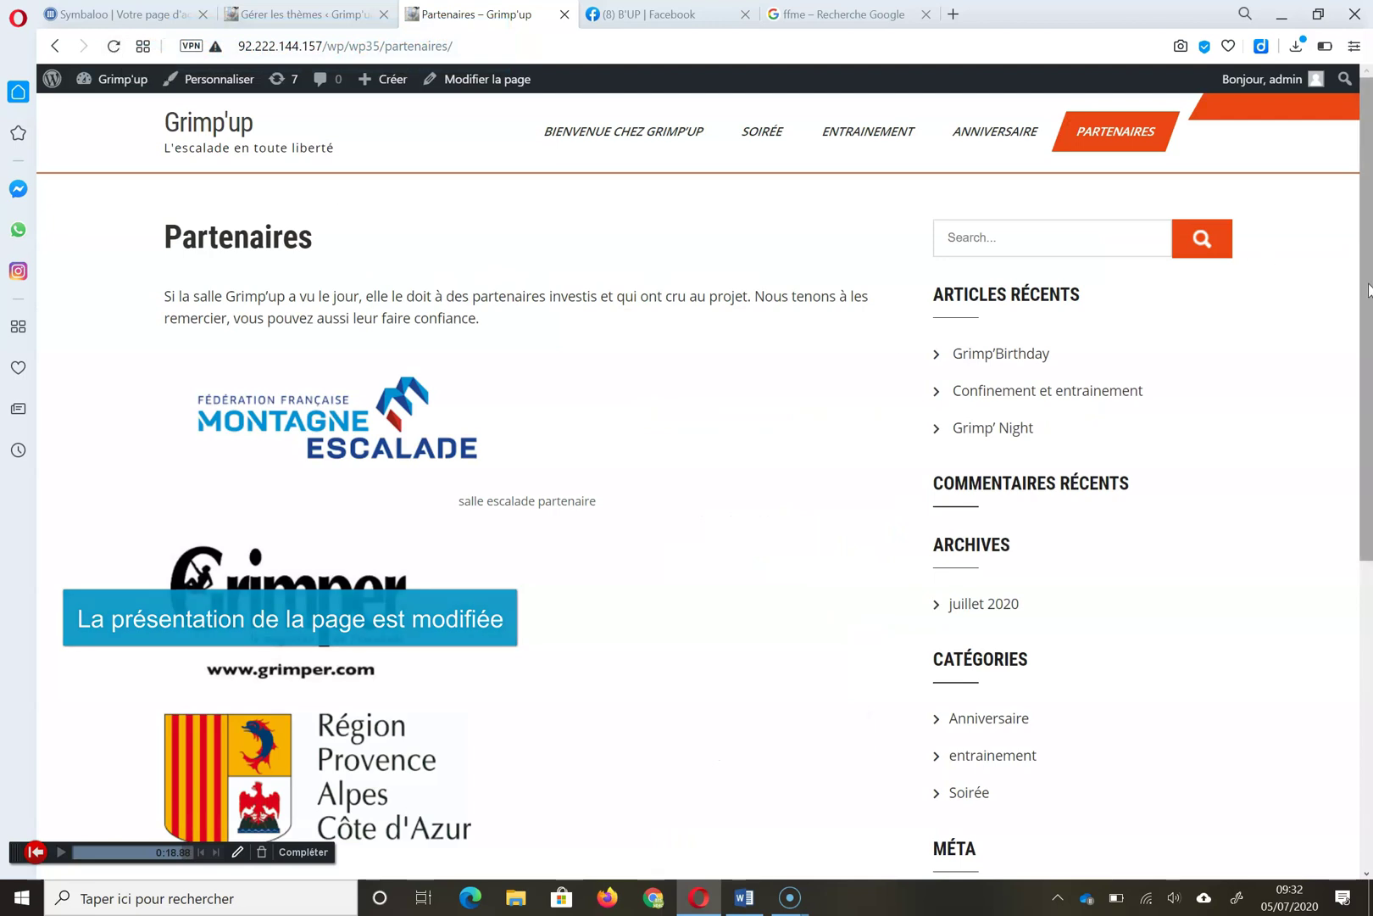
mouse_move(622, 136)
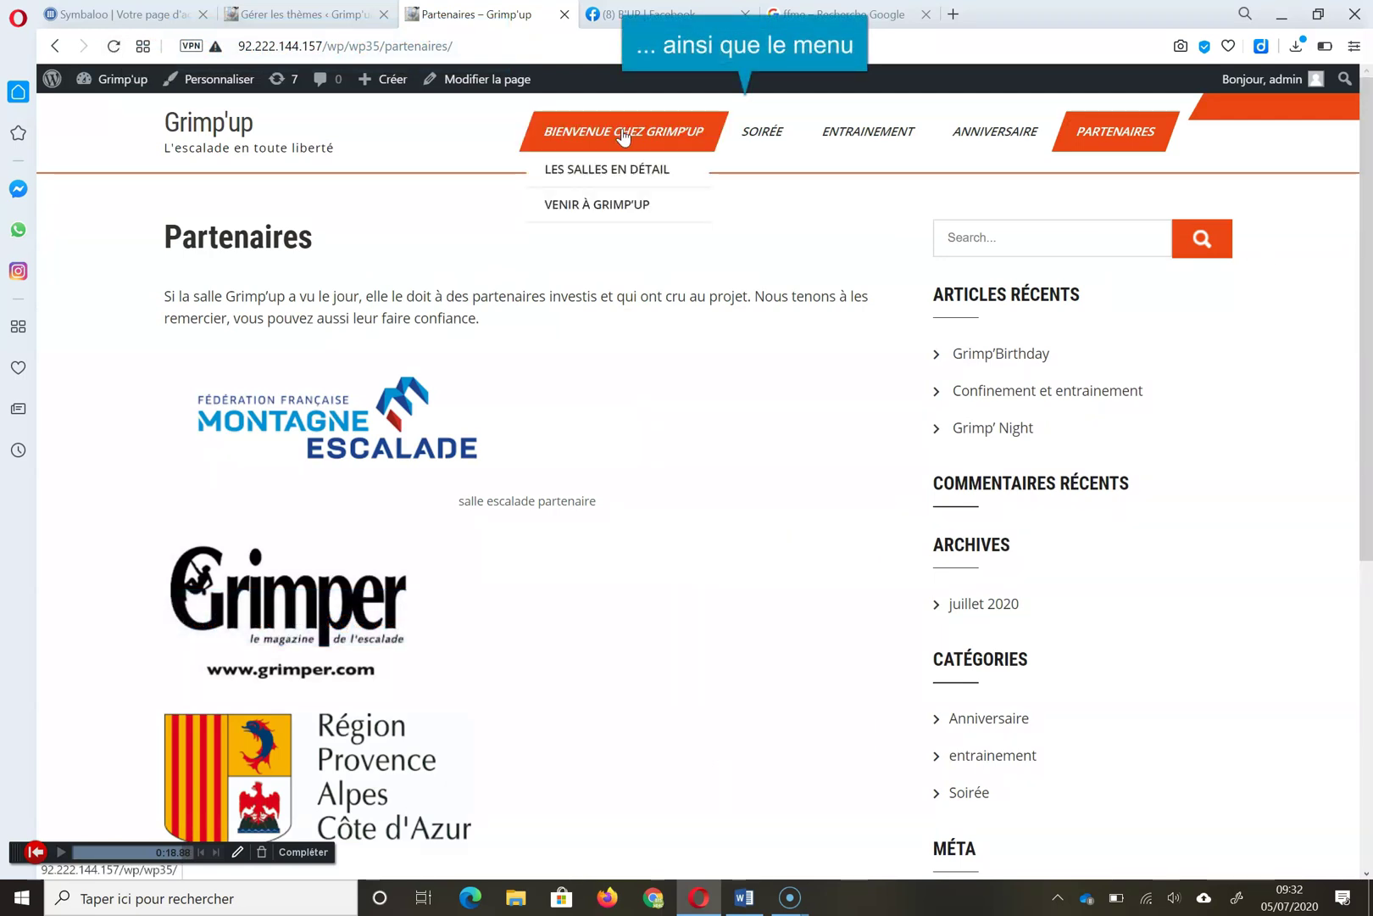
click(620, 170)
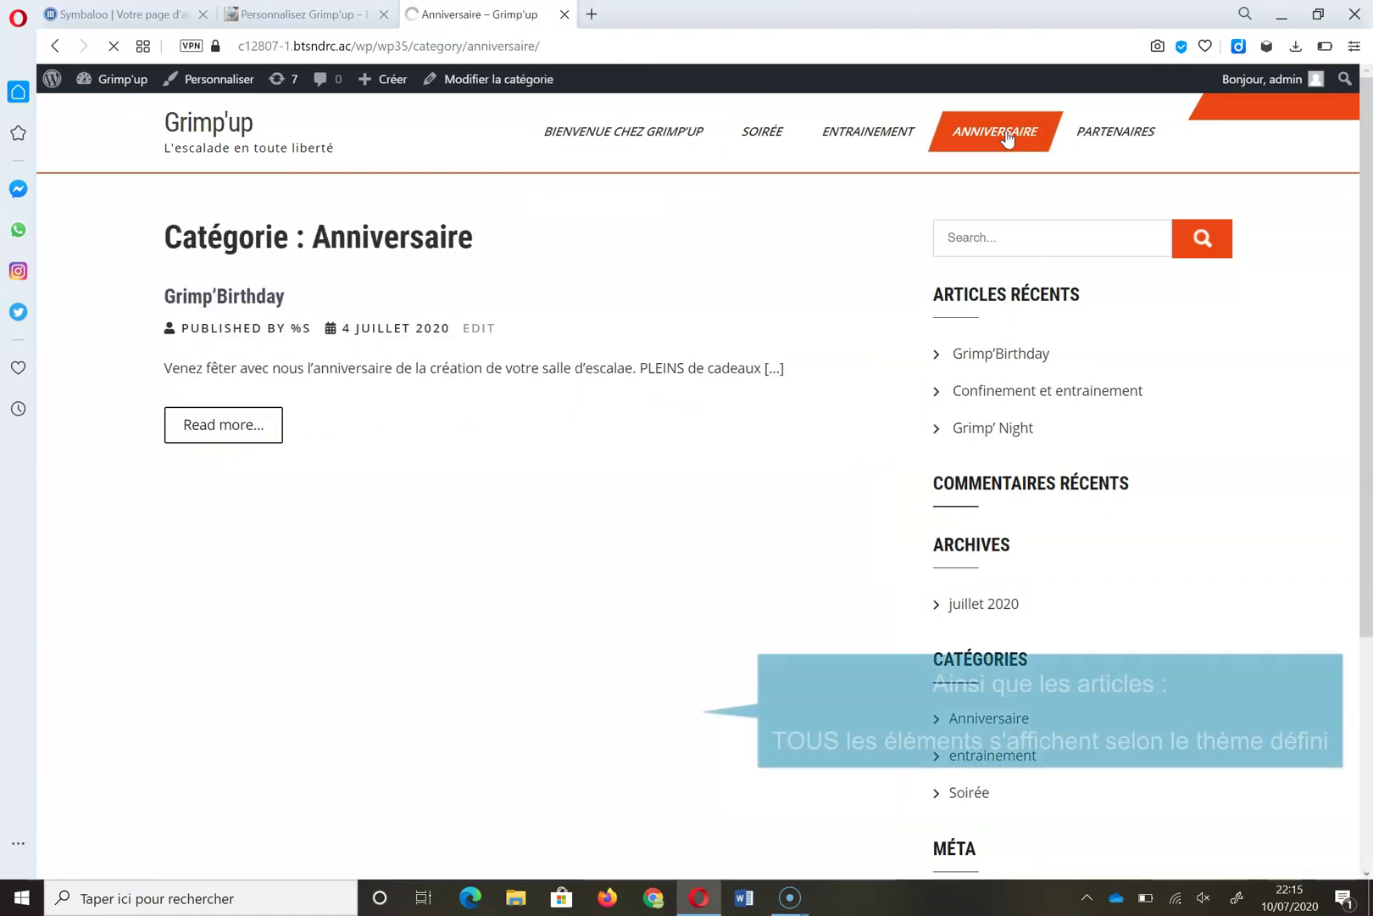
click(207, 432)
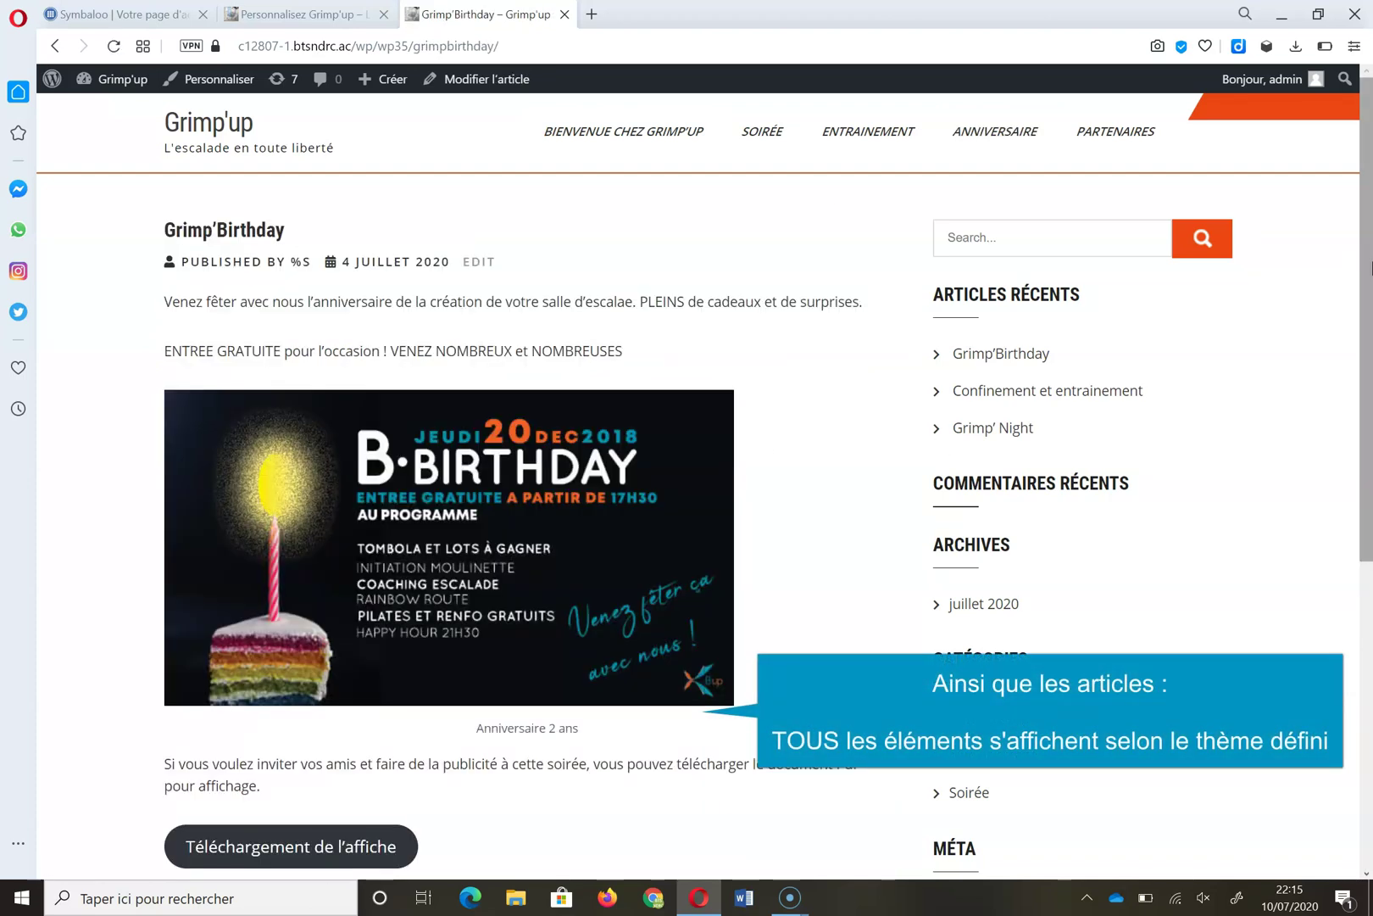
drag(1367, 280, 1372, 200)
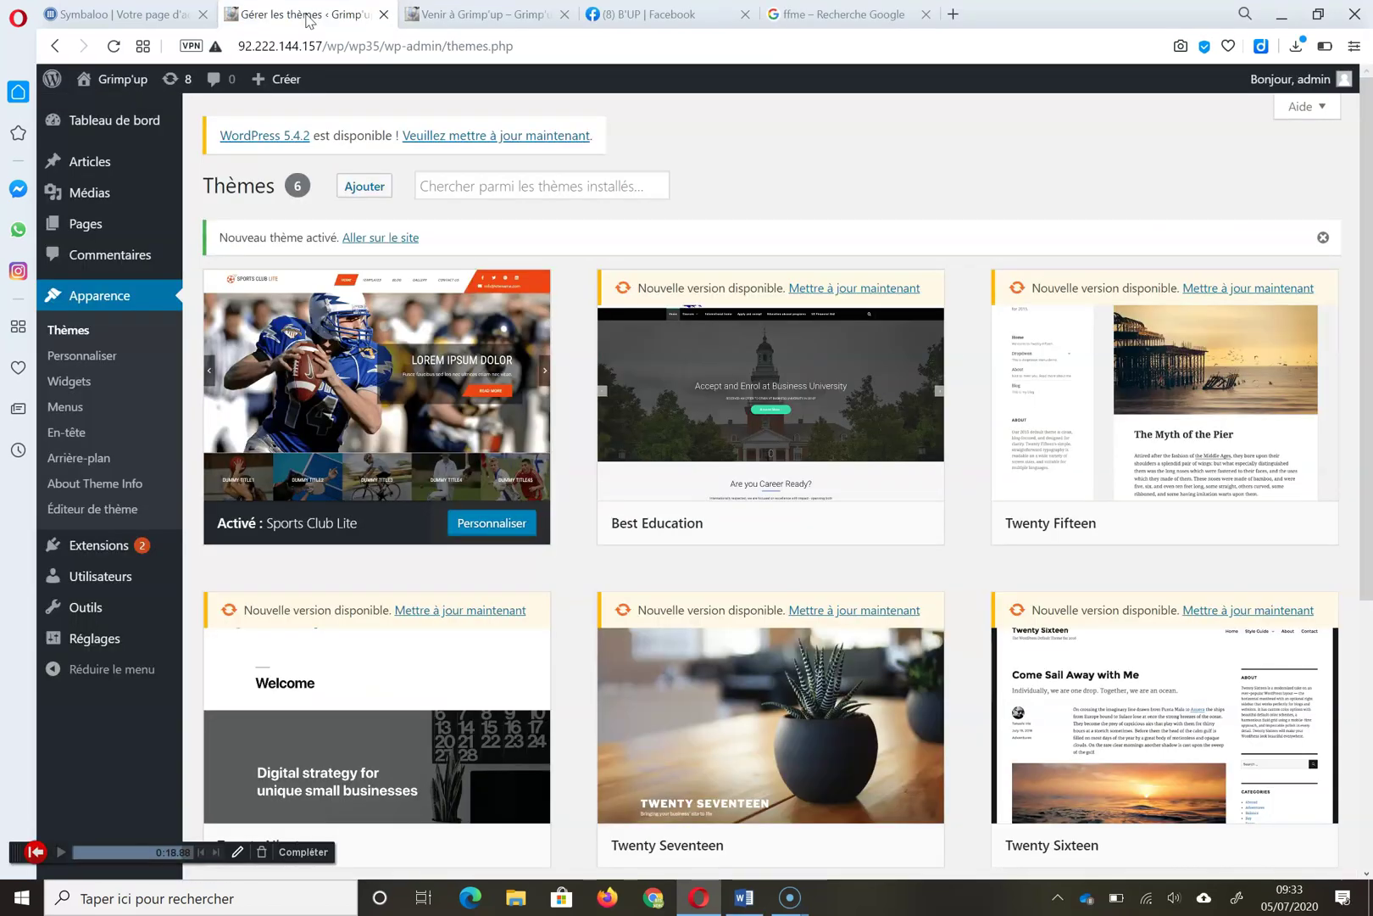
Open the theme customizer and look through the site identity, header image, menus and homepage settings
click(76, 356)
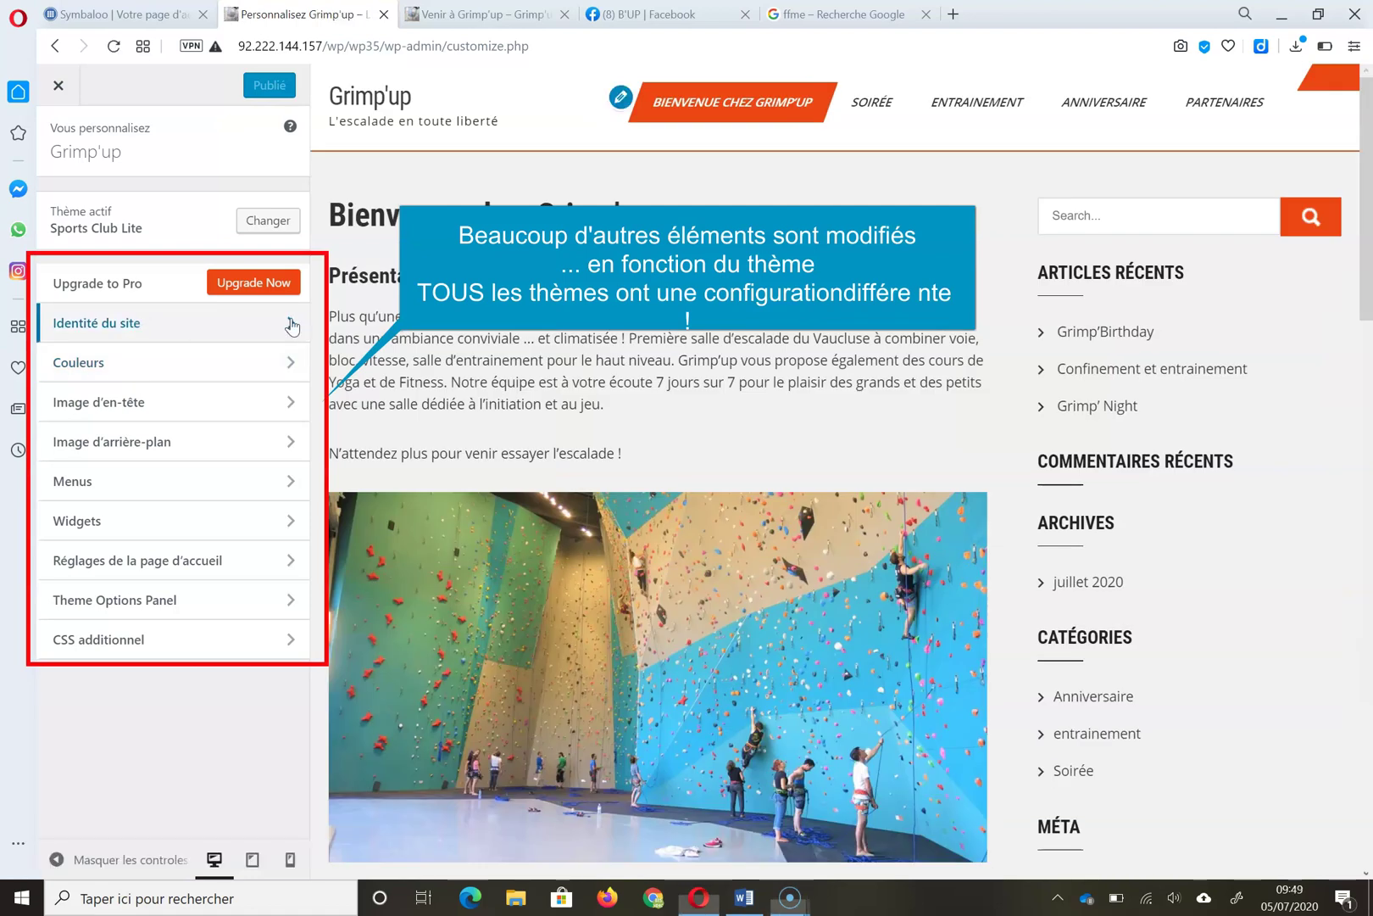
click(292, 326)
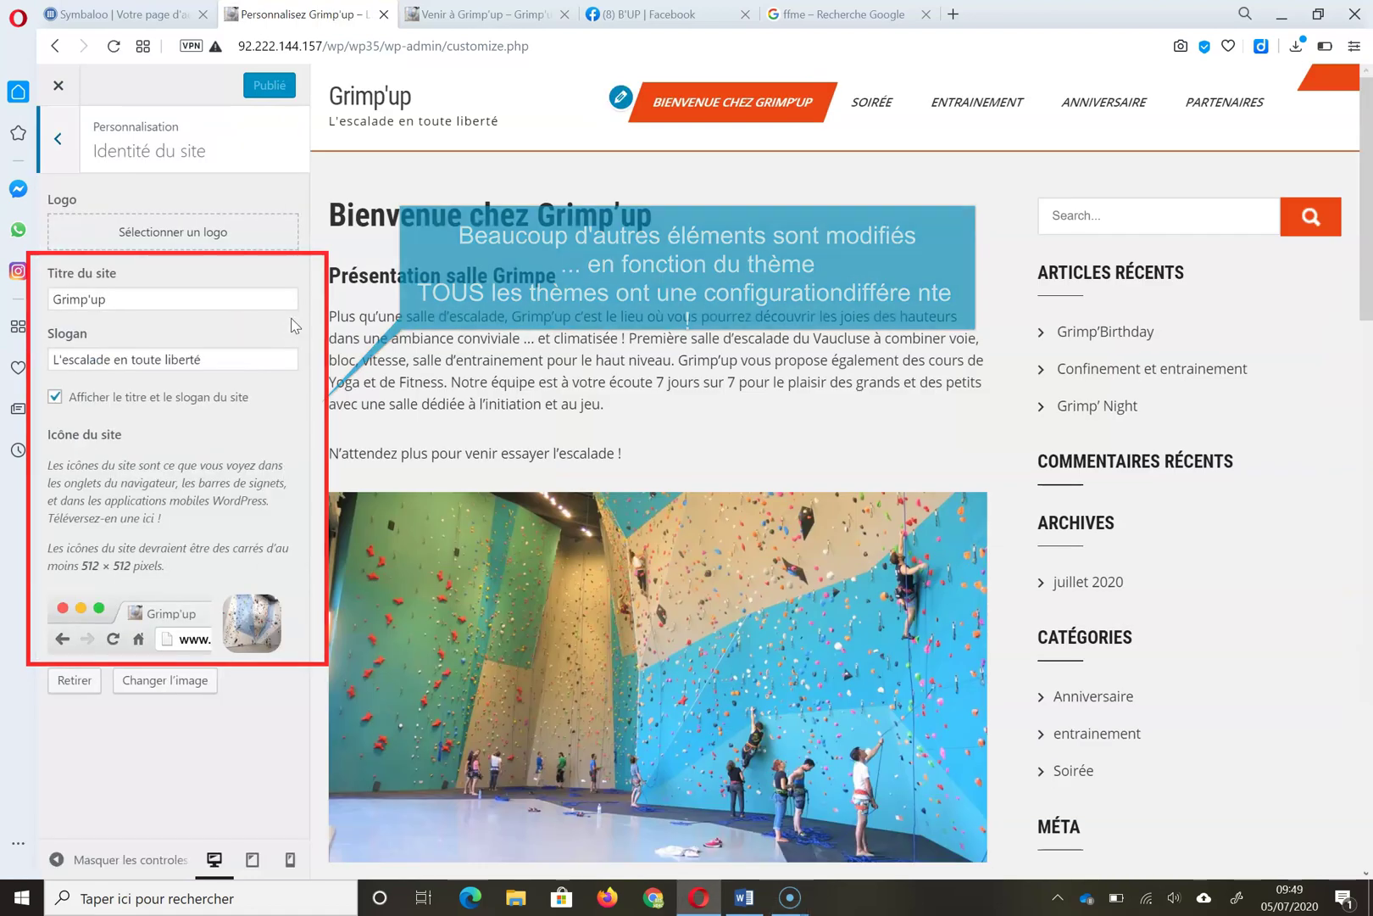
click(57, 140)
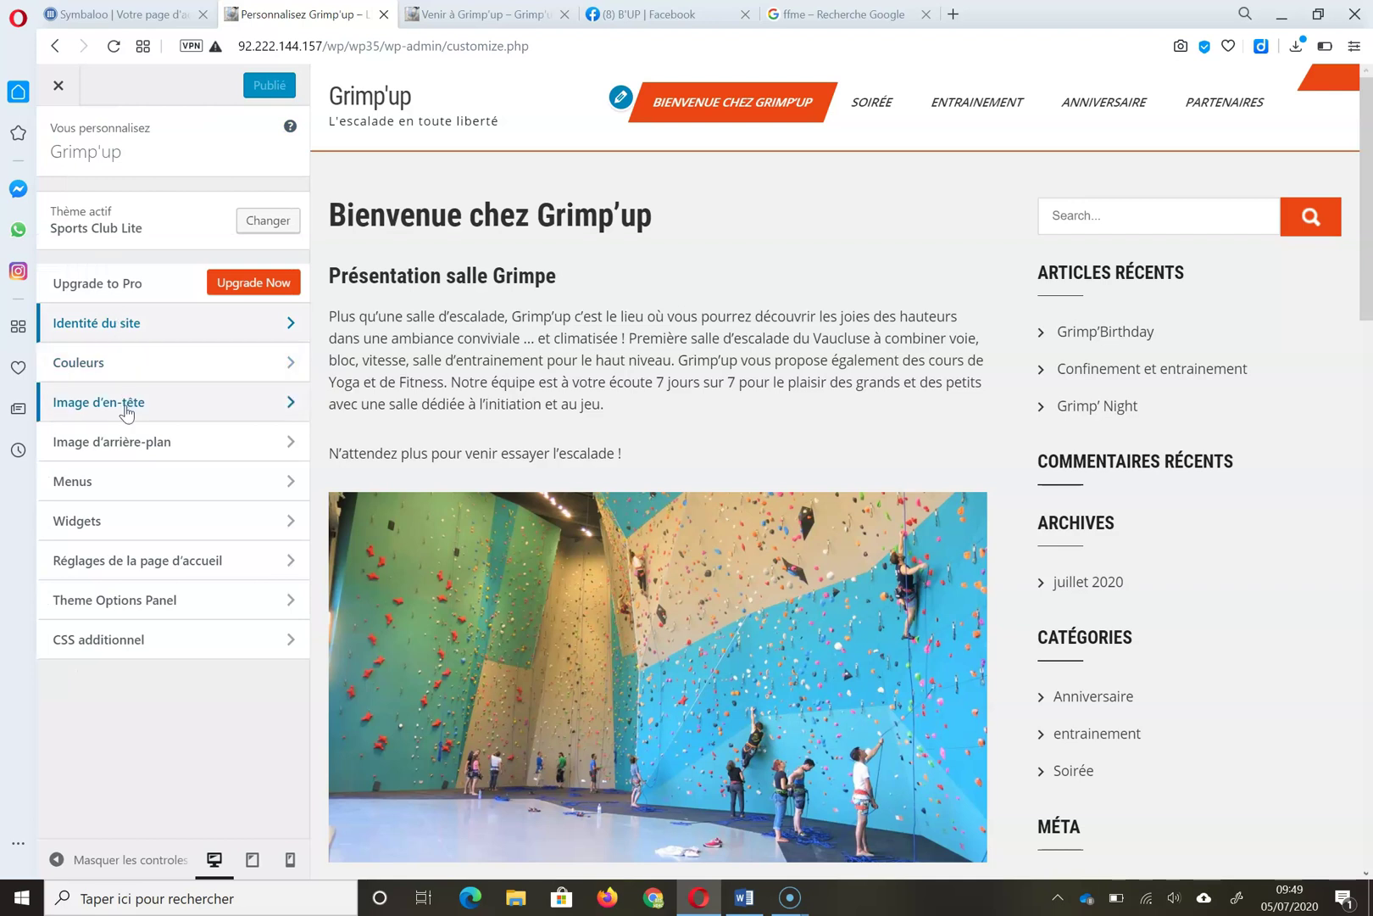
click(292, 403)
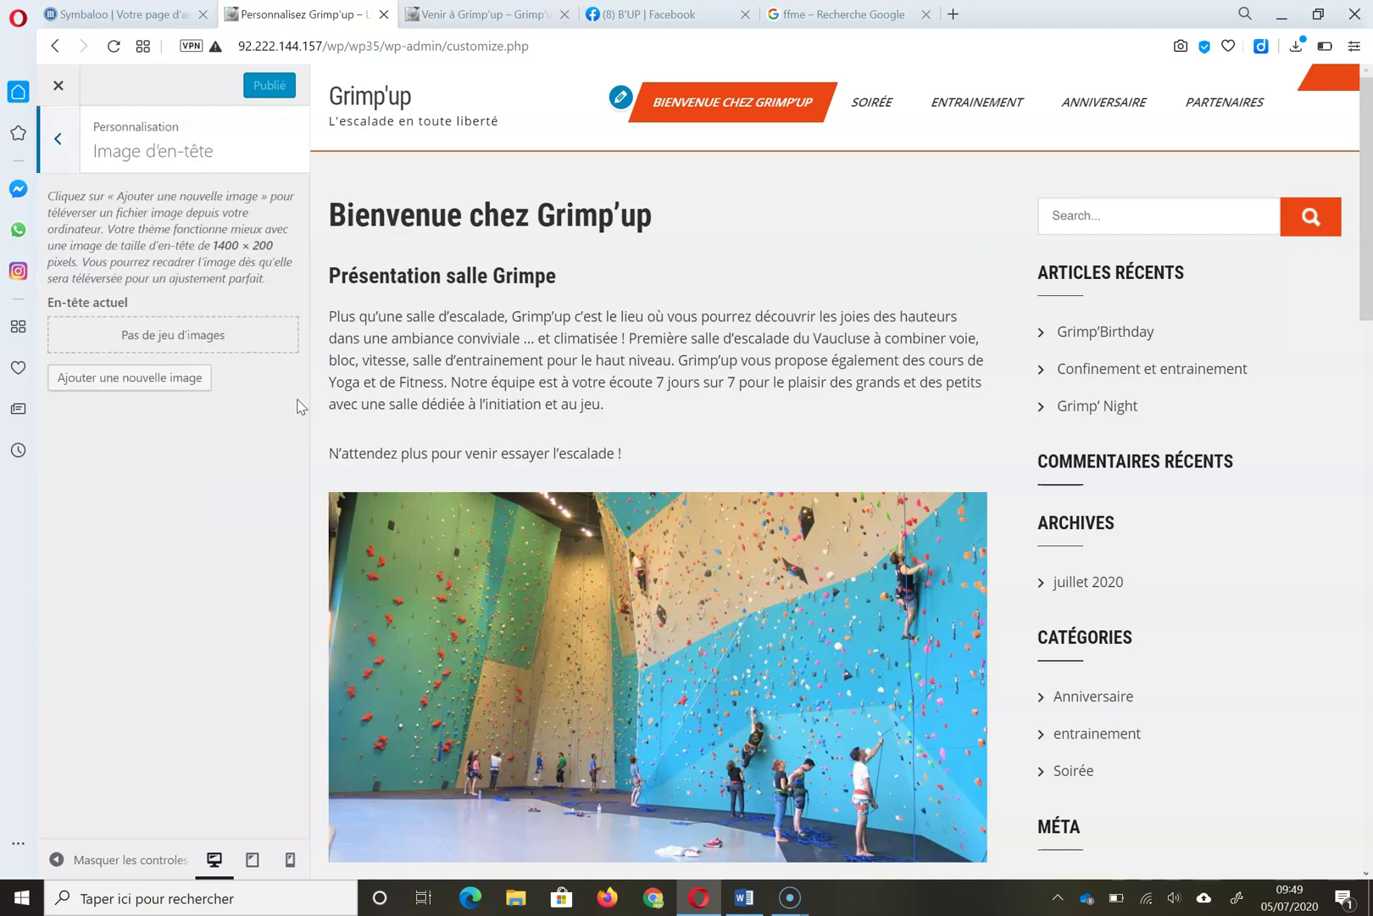
click(58, 140)
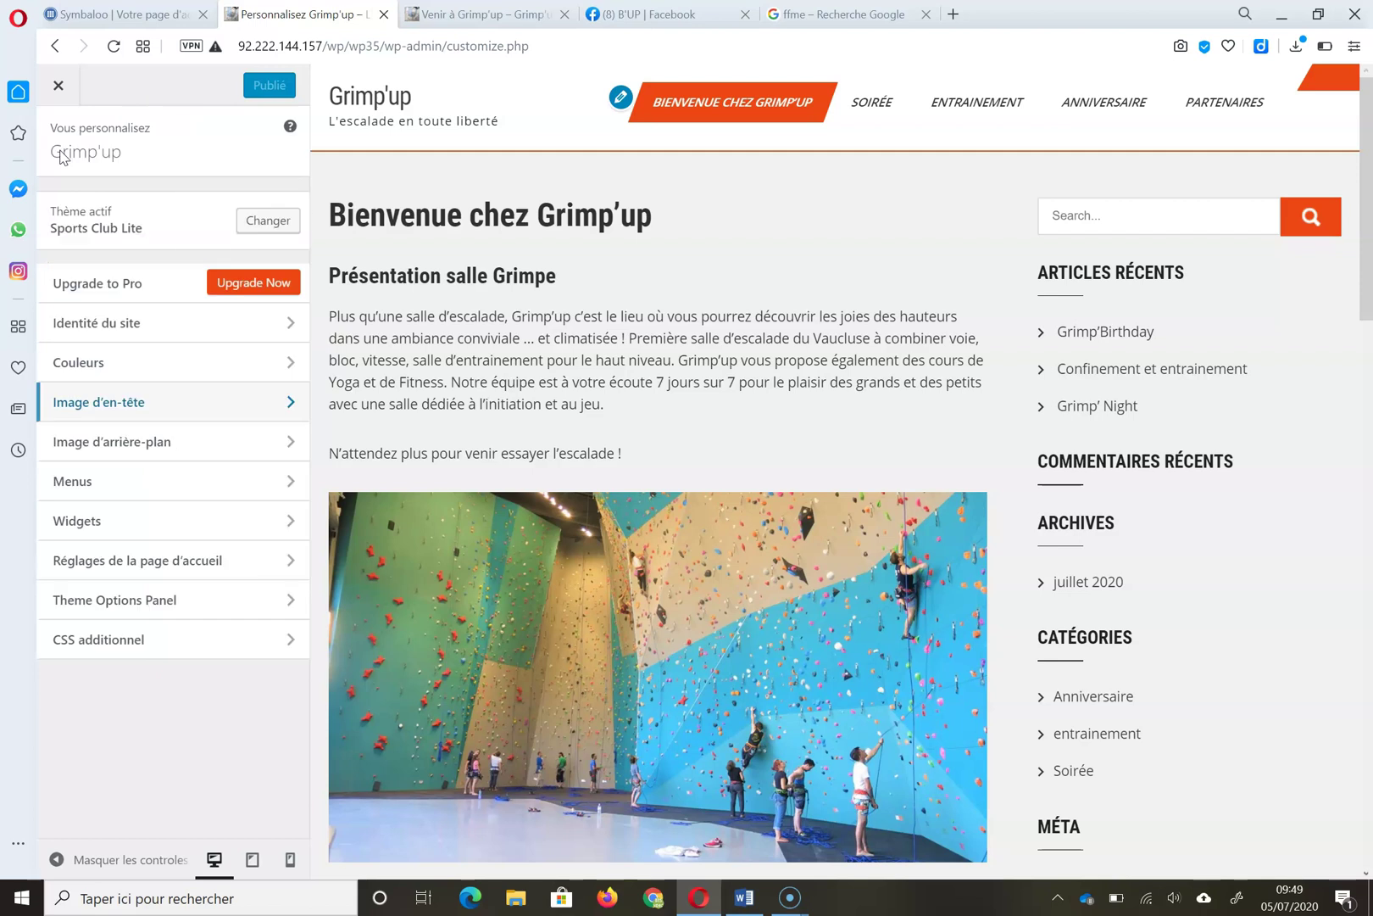
click(171, 483)
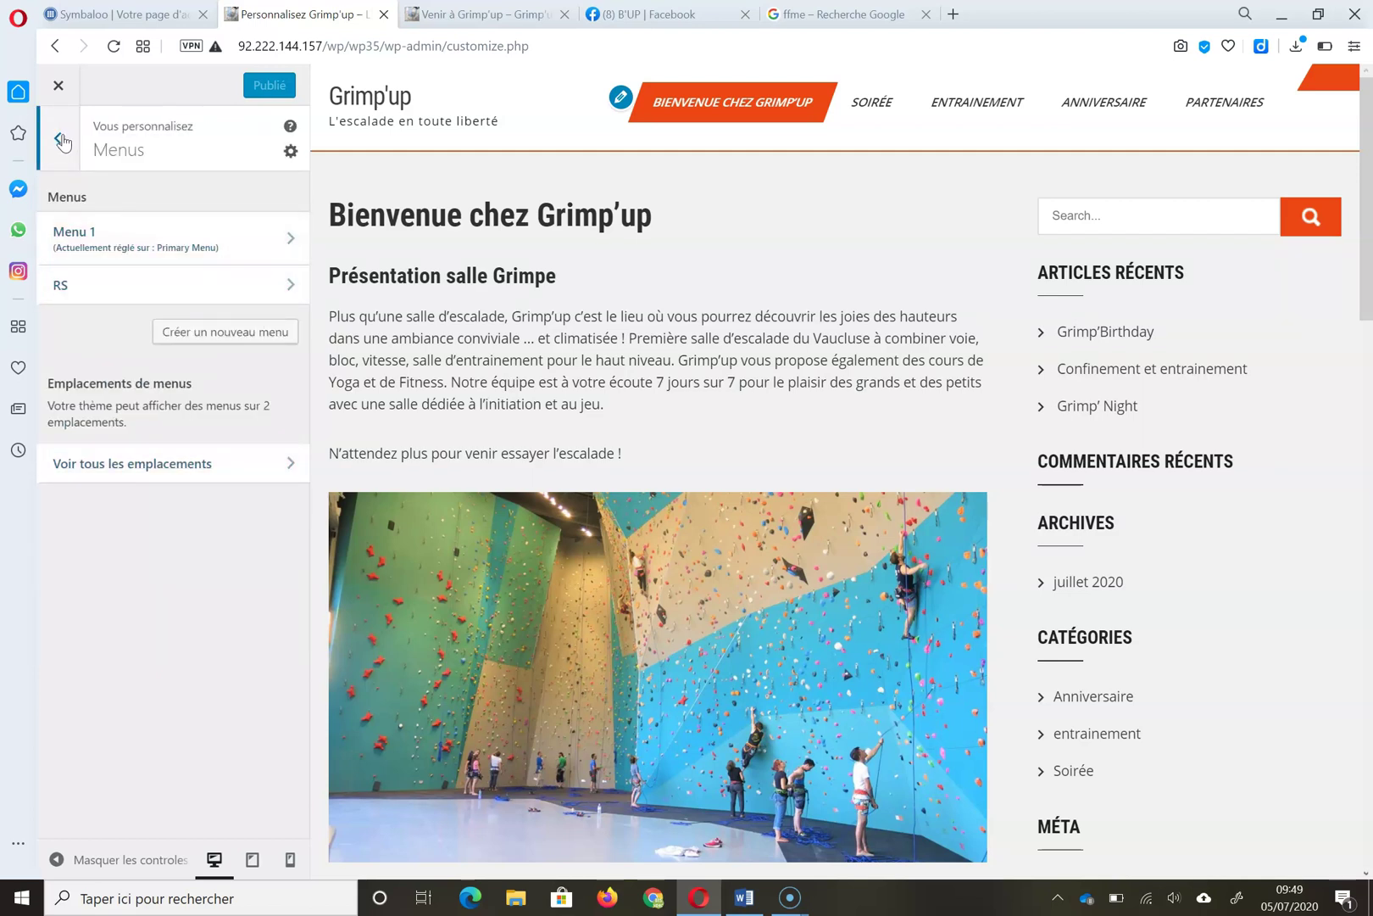
click(61, 140)
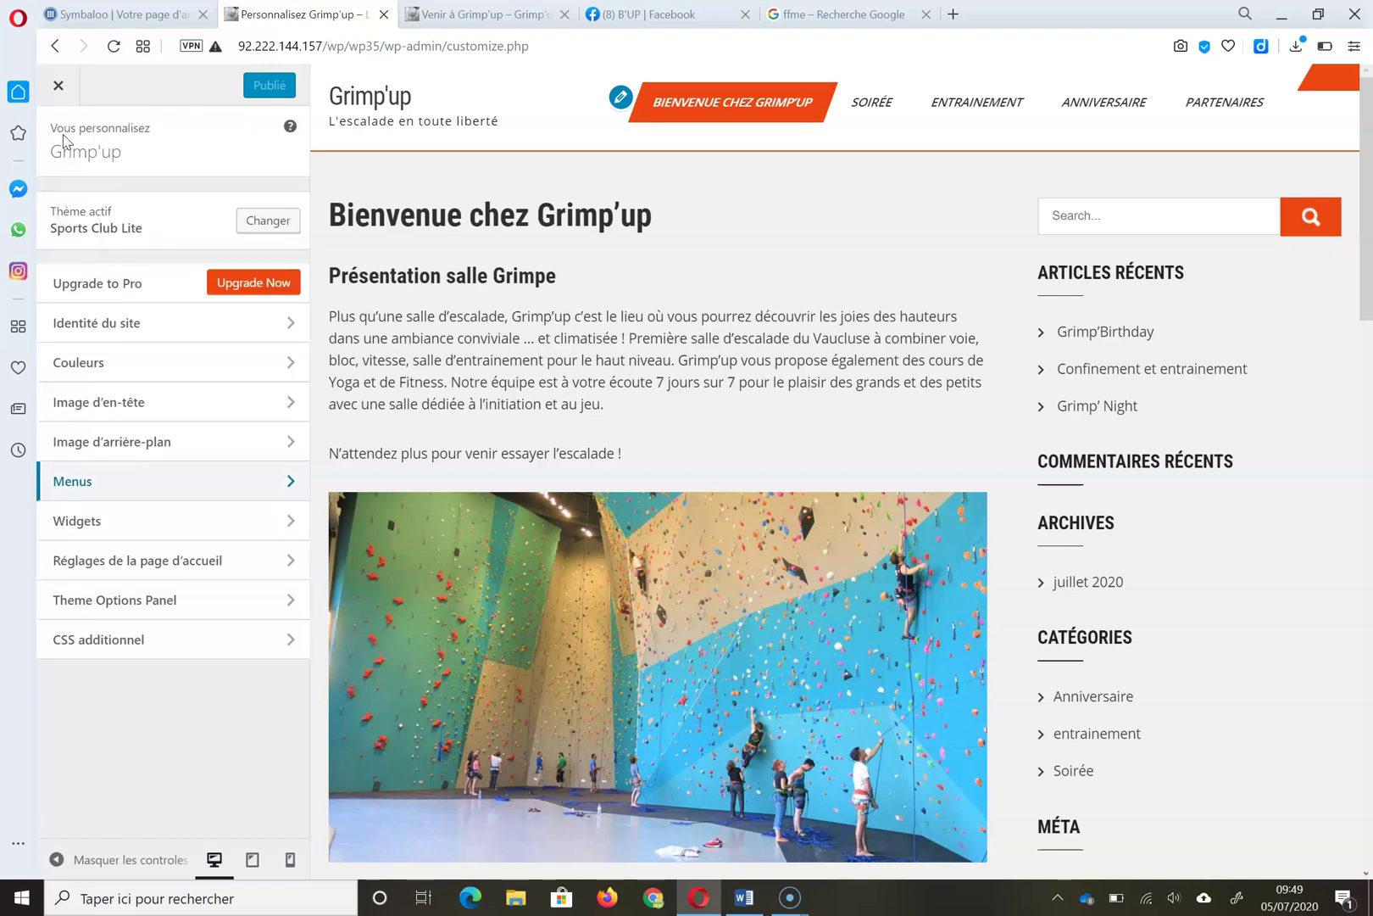
click(292, 563)
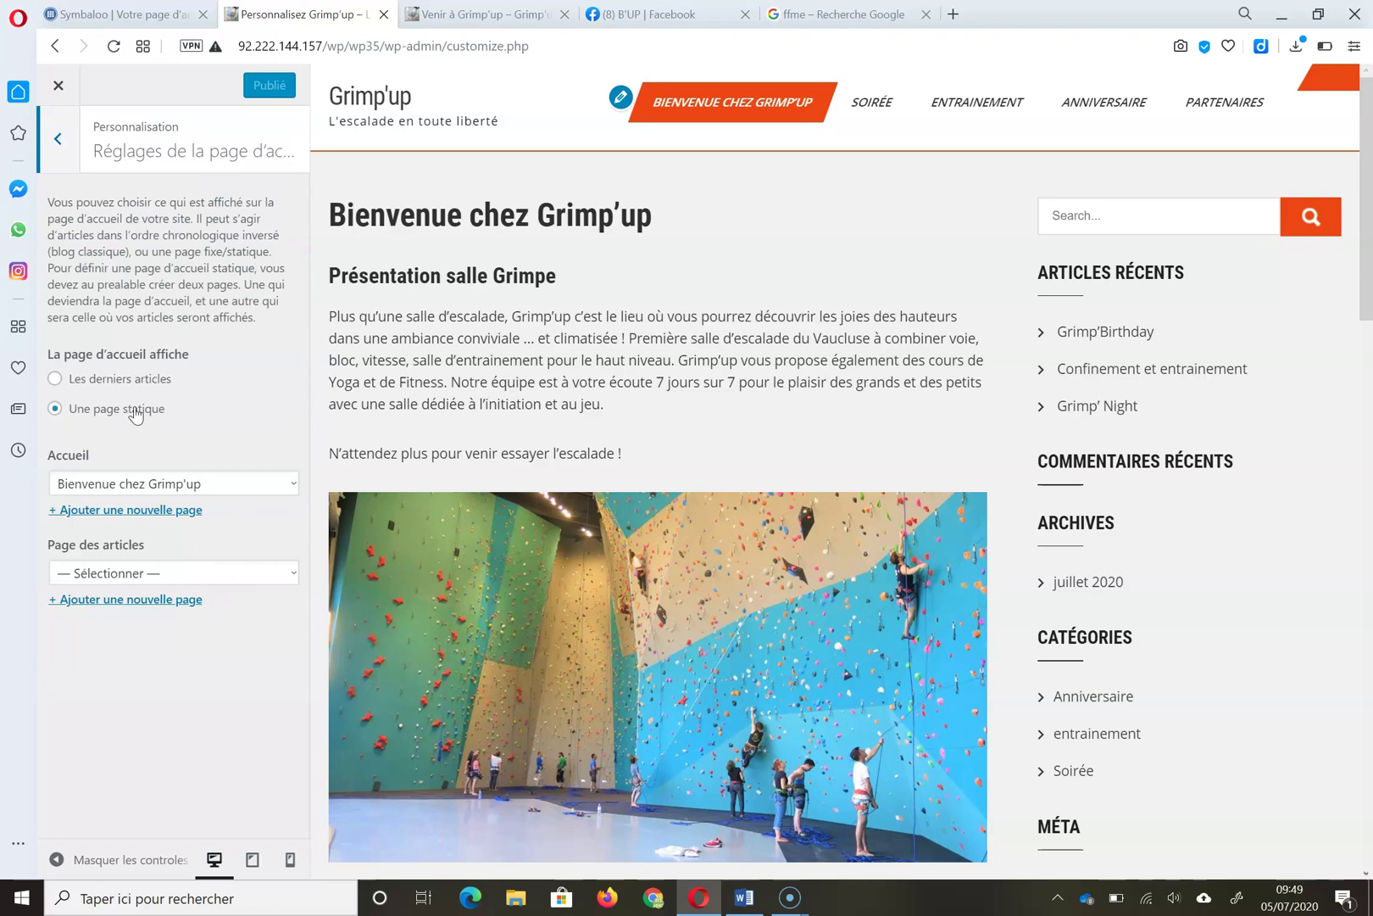
click(60, 142)
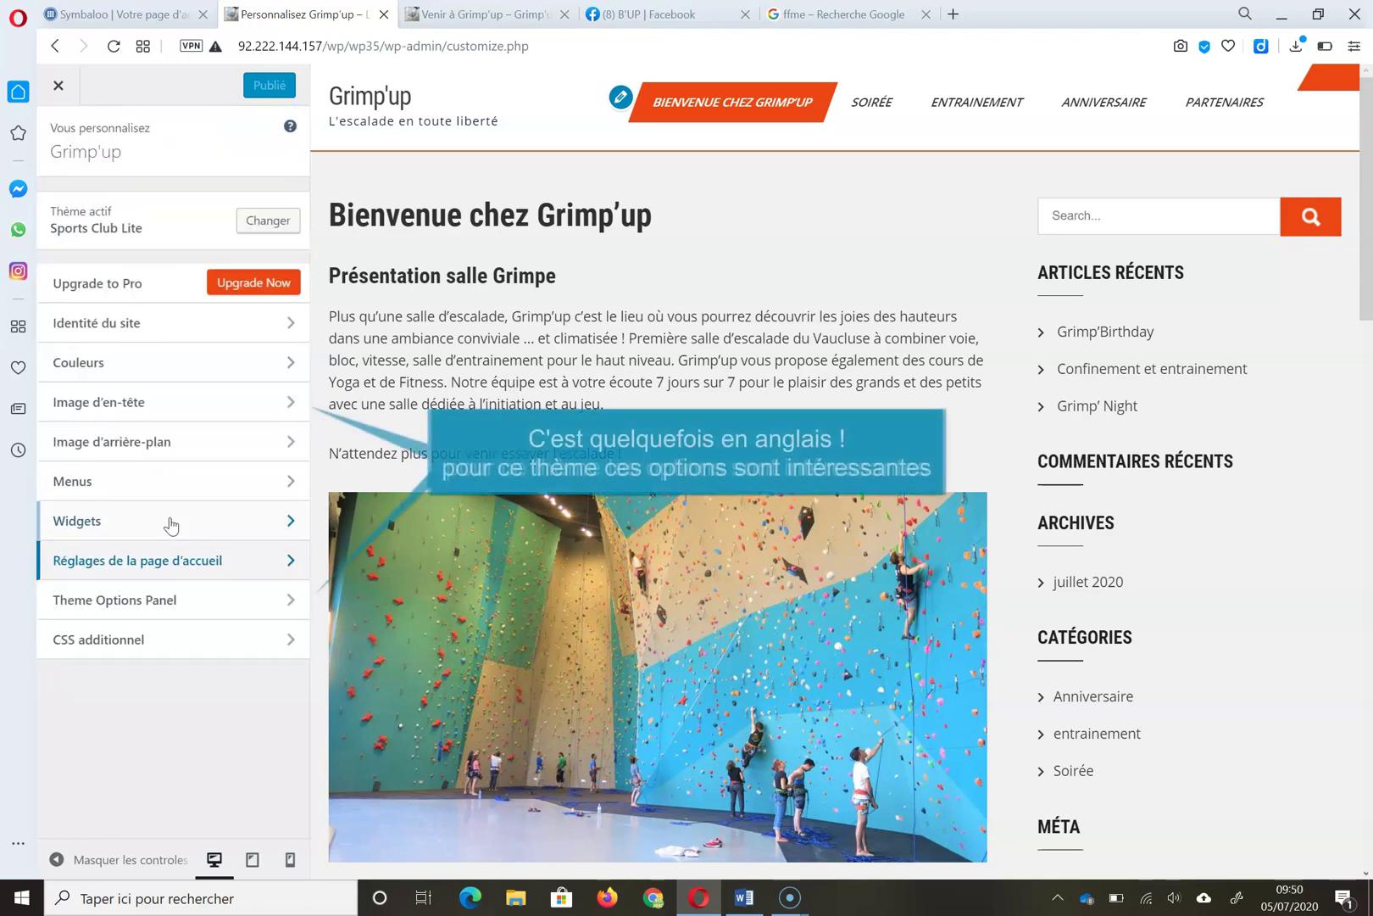
In the theme's Five Column Features Services options, assign Bienvenue chez Grimp'up, Les salles en détail and Partenaires to the first three boxes
click(175, 607)
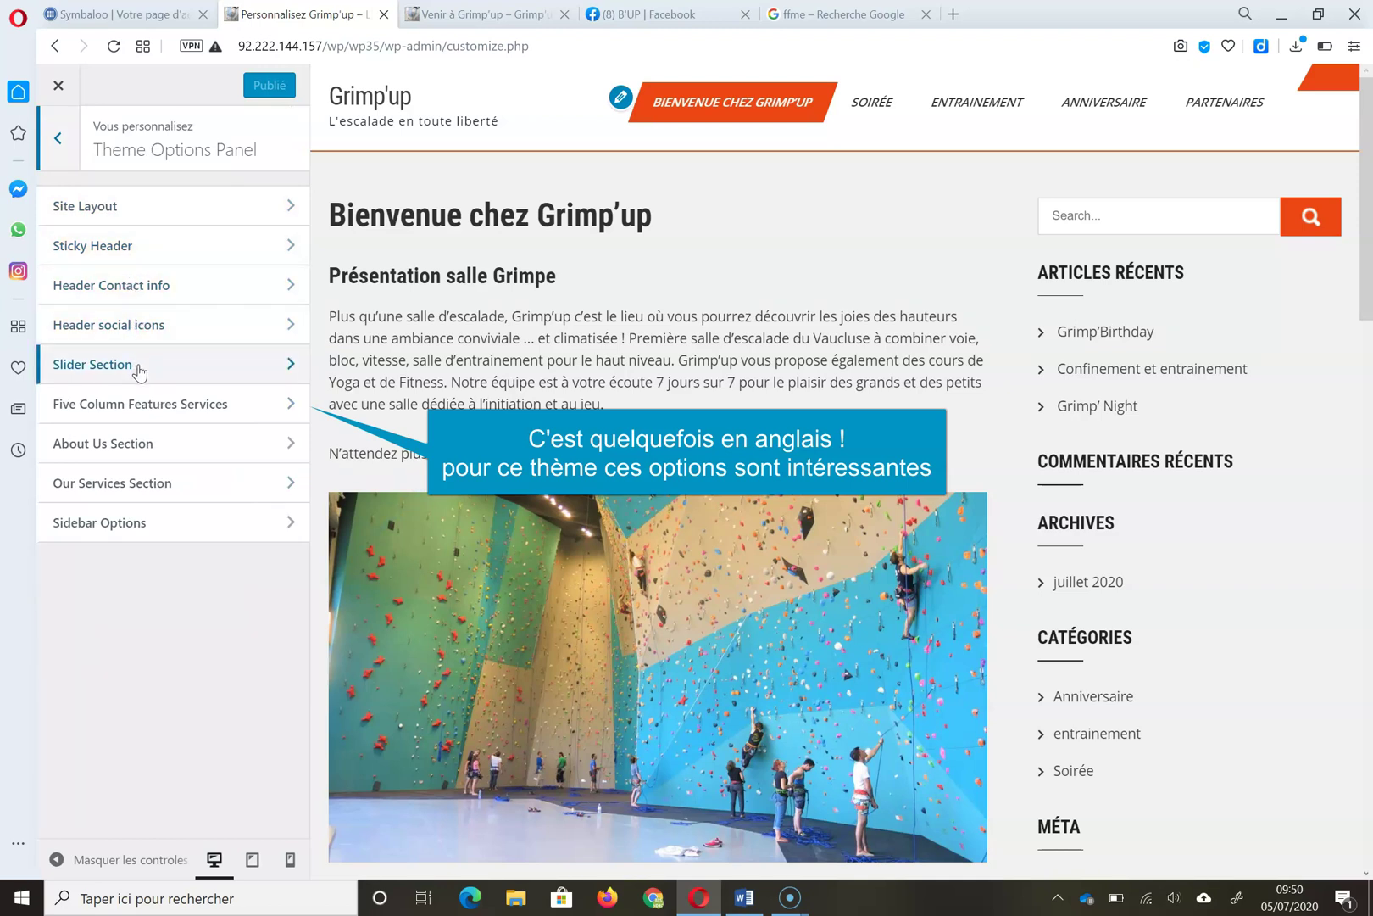
click(138, 403)
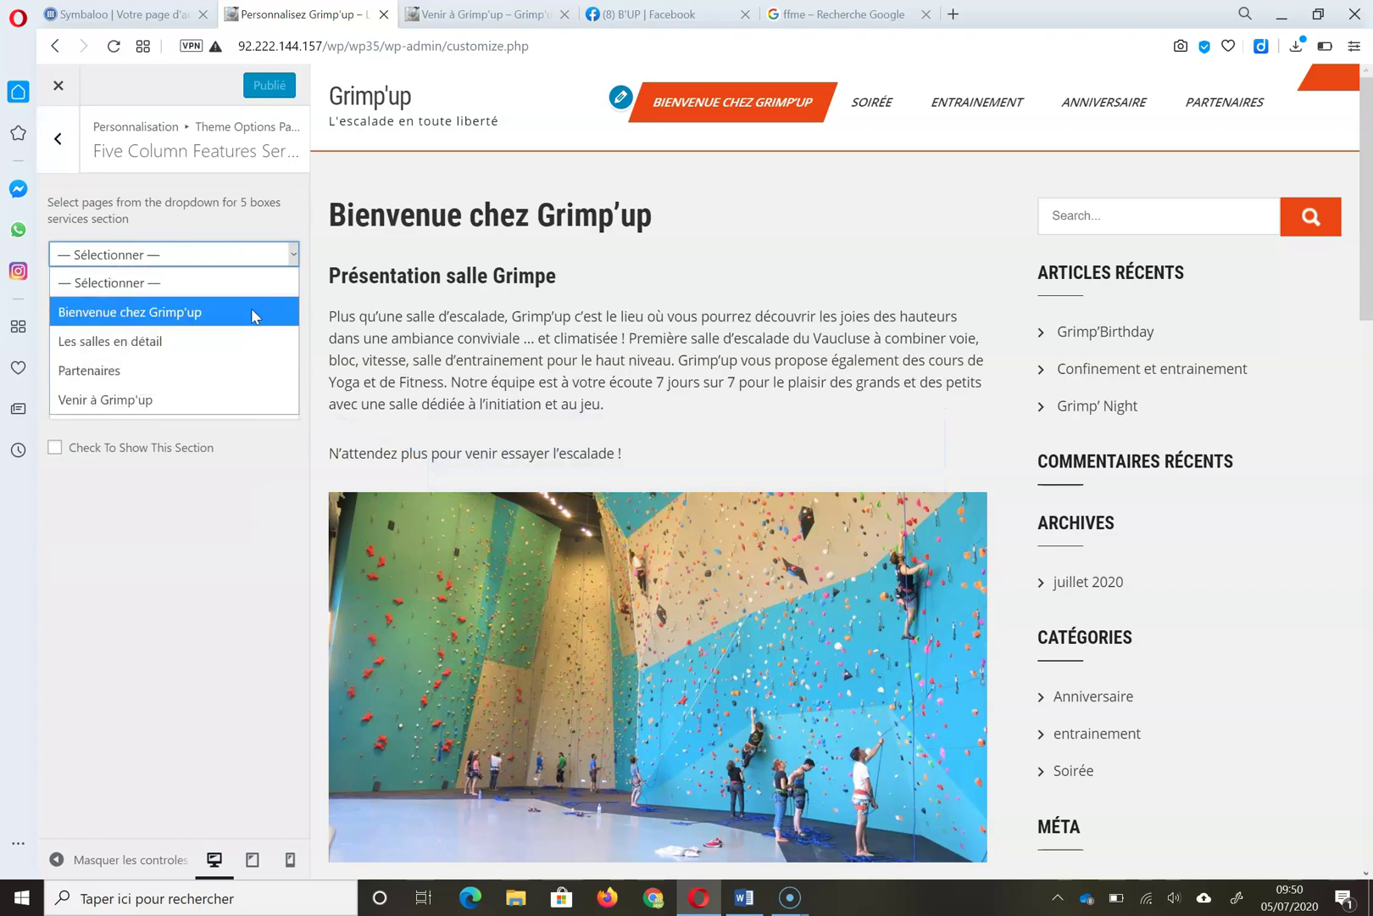
click(251, 310)
click(249, 292)
click(247, 377)
click(280, 330)
click(264, 447)
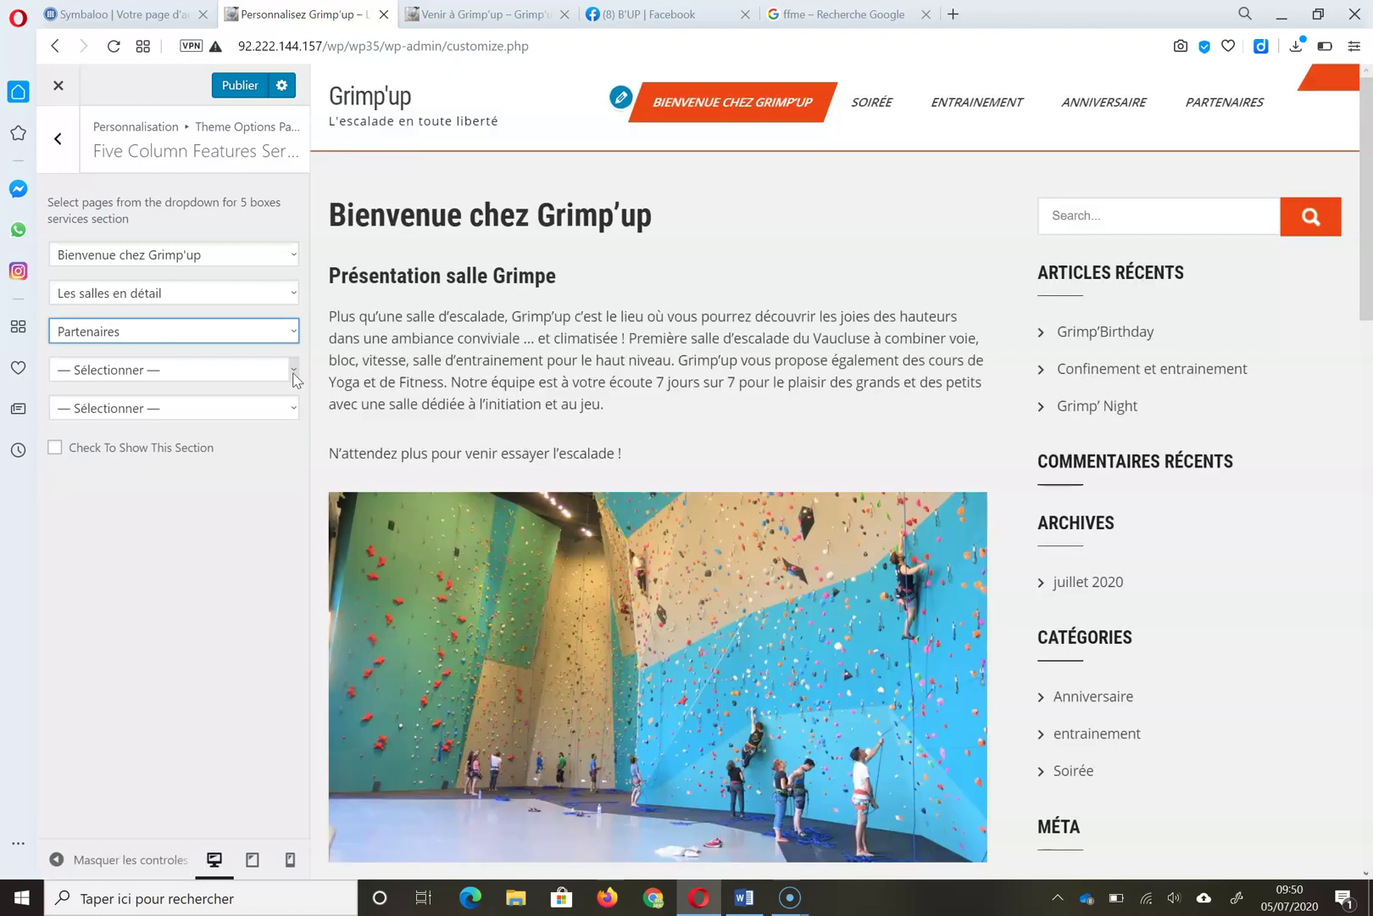
Assign Venir à Grimp'up to the fourth feature box, enable the section's display and publish the changes
click(255, 369)
click(215, 507)
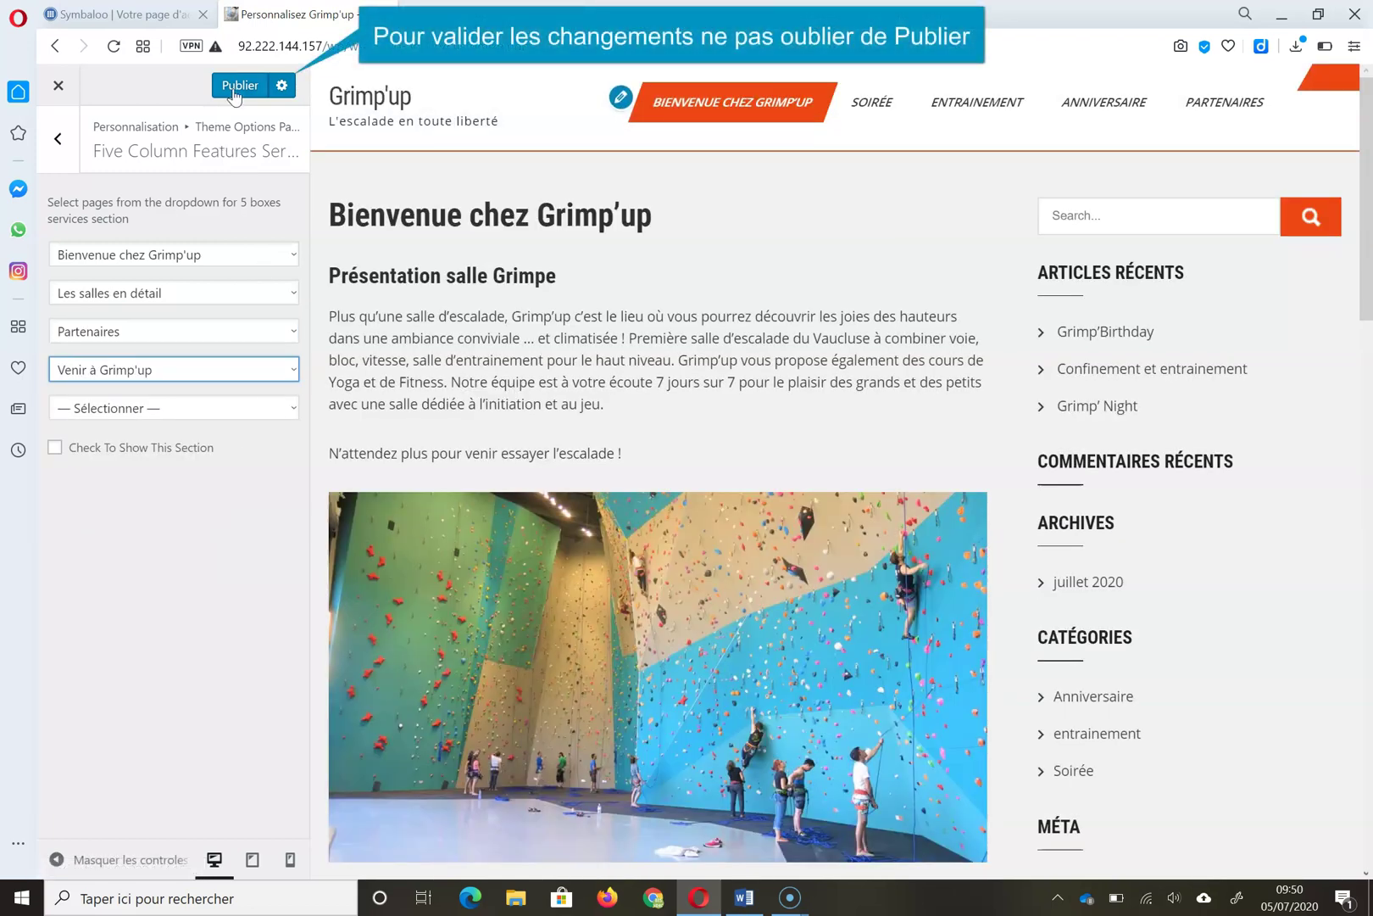
click(235, 95)
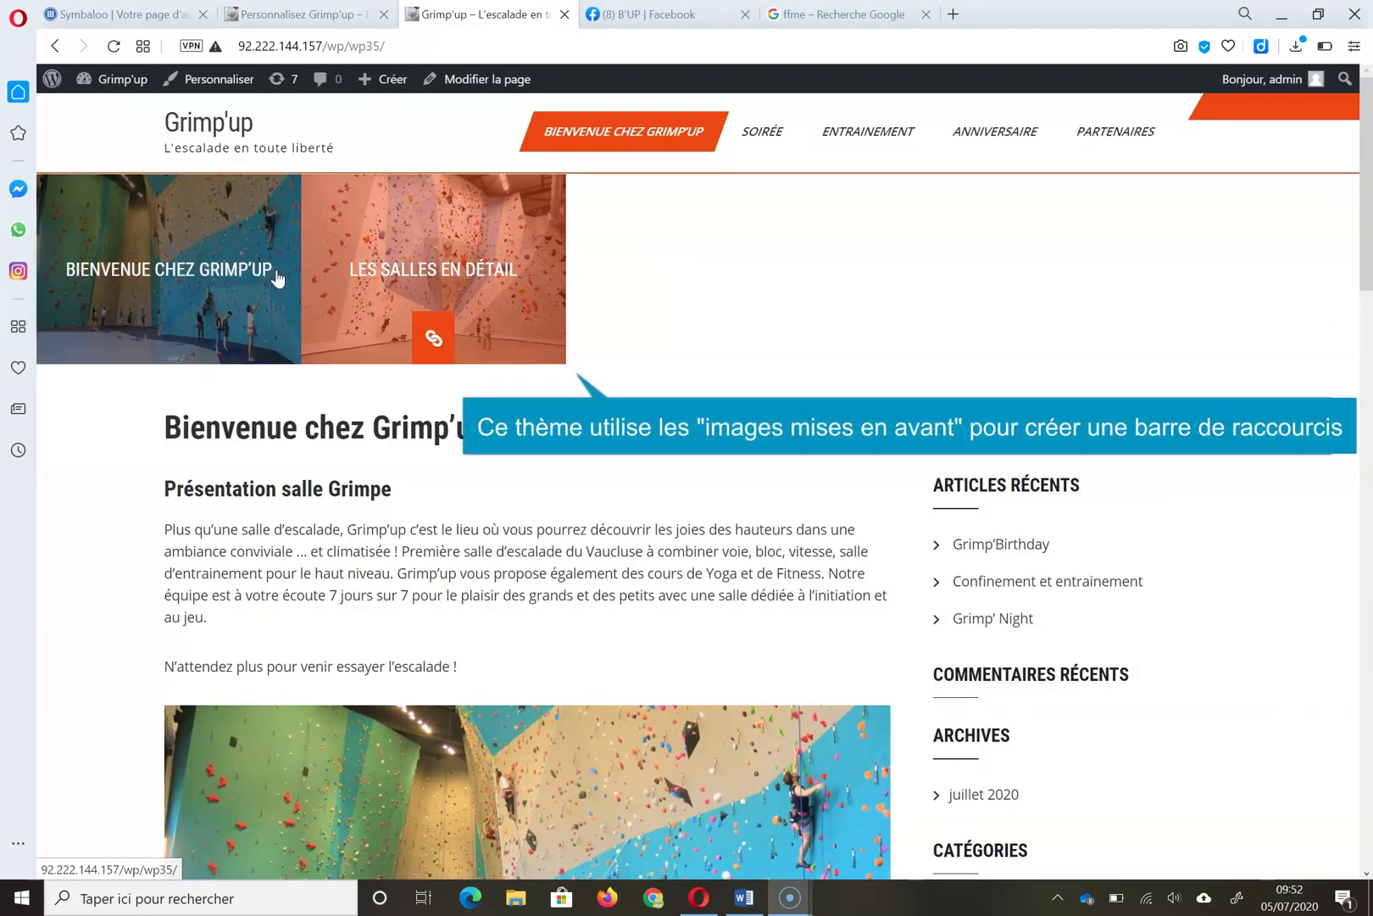
Leave the customizer, upload partenaire6.jpg as the featured image of the Partenaires page and update the page
click(278, 13)
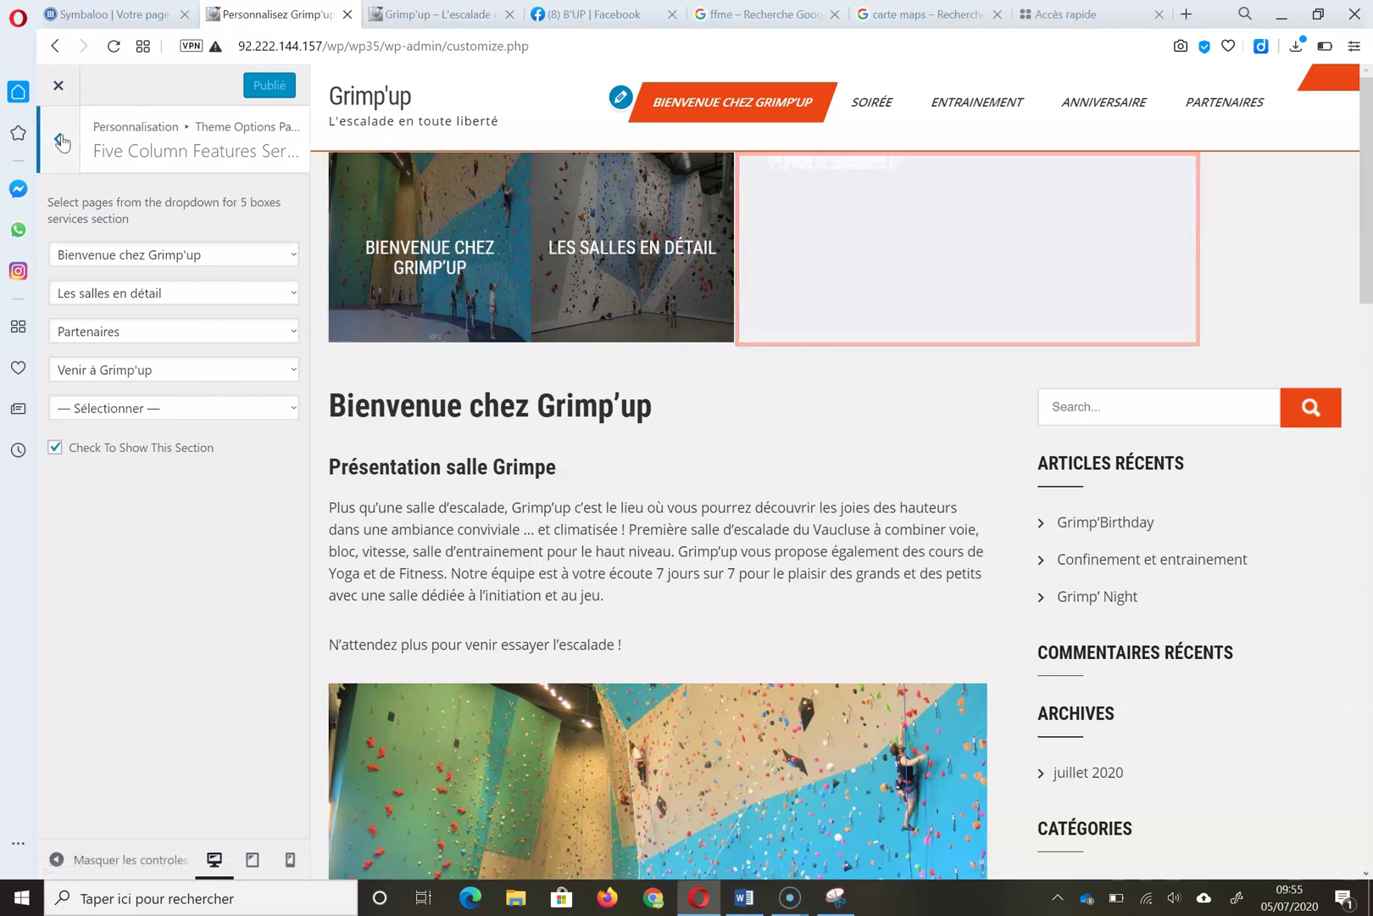
click(61, 140)
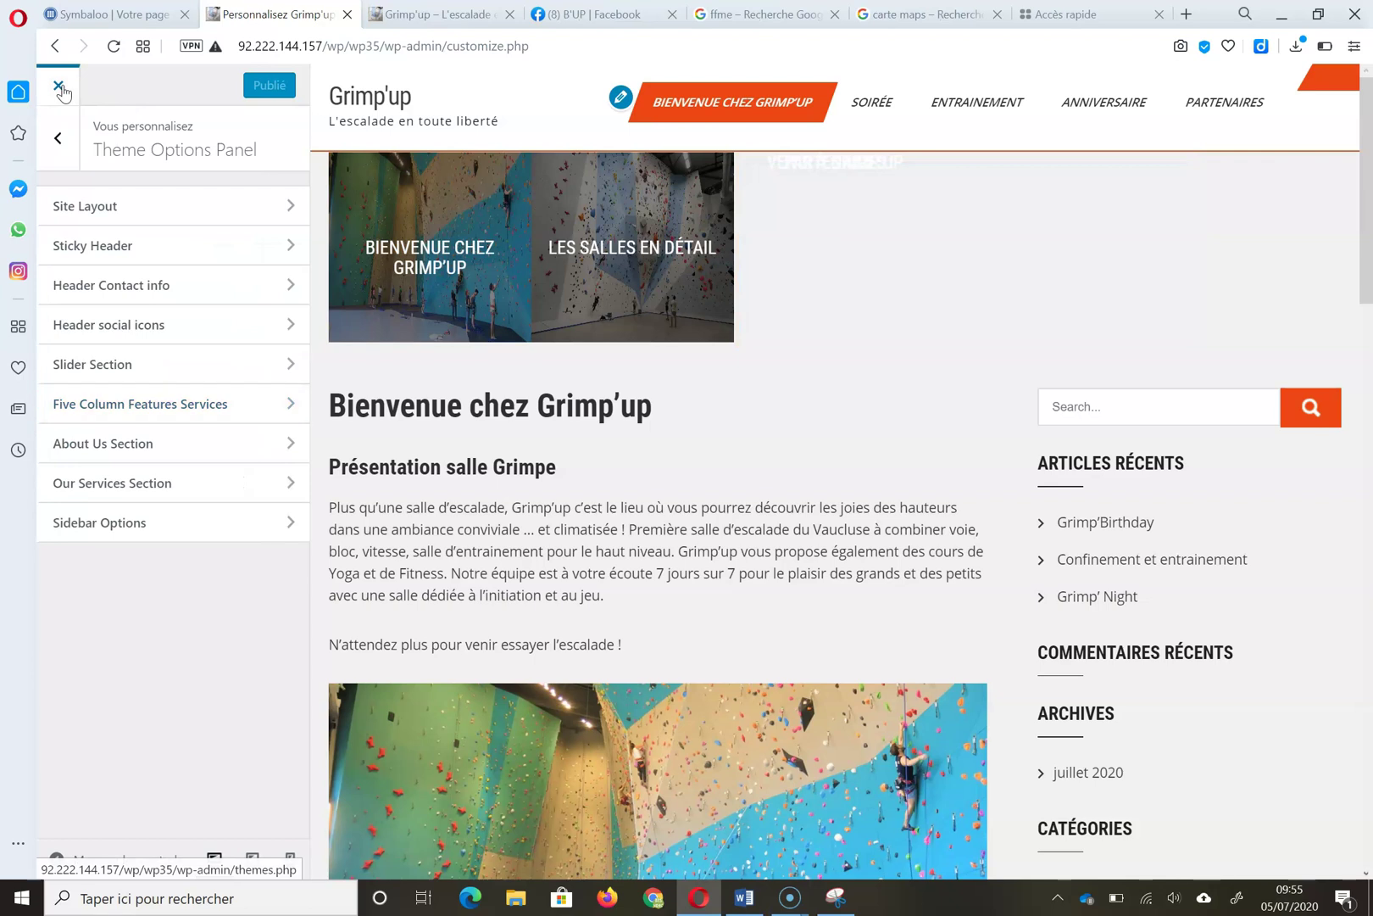
click(61, 90)
click(85, 224)
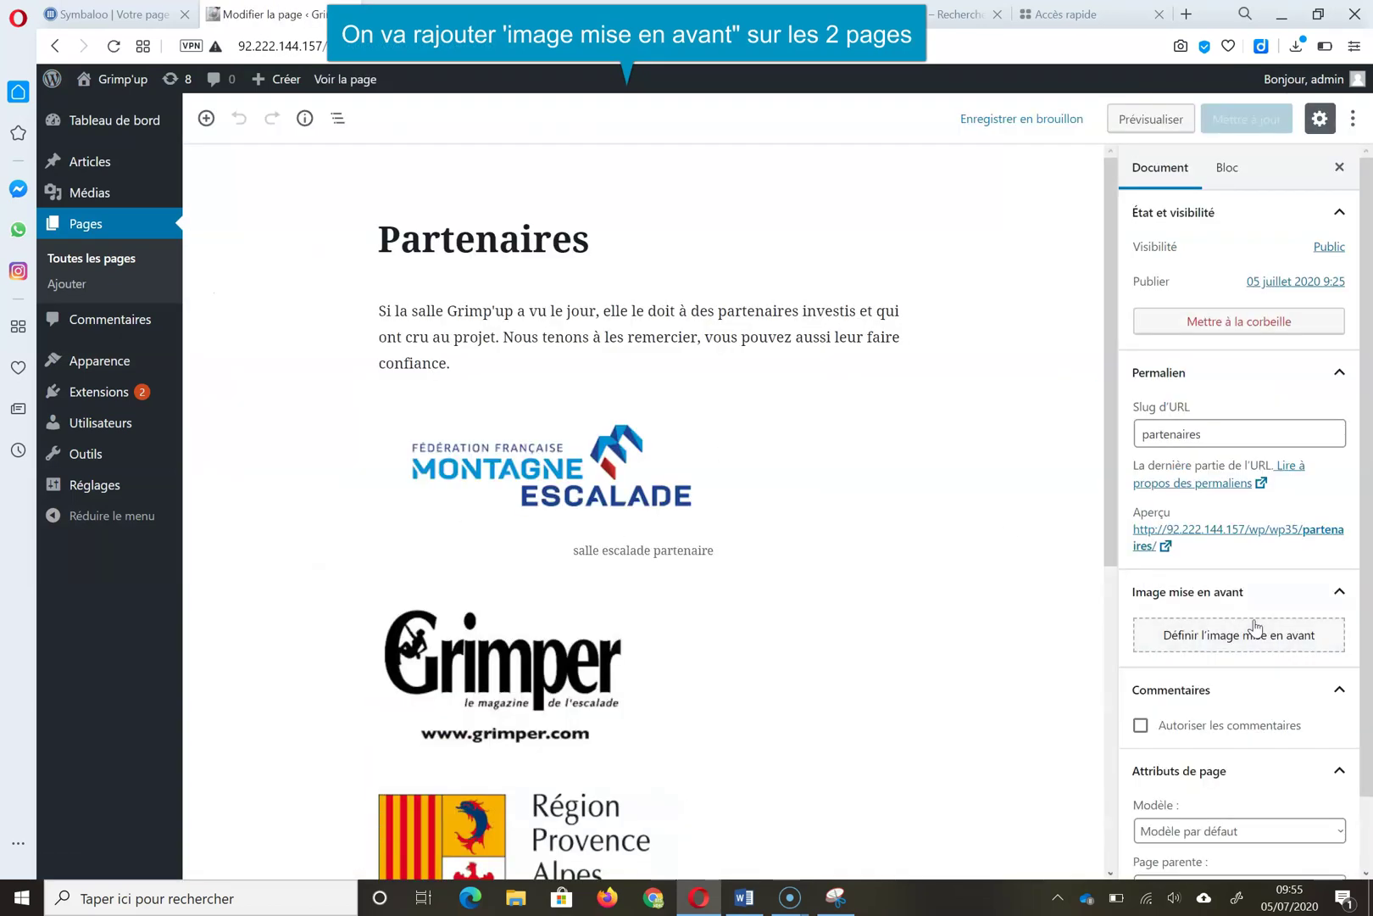
click(1274, 648)
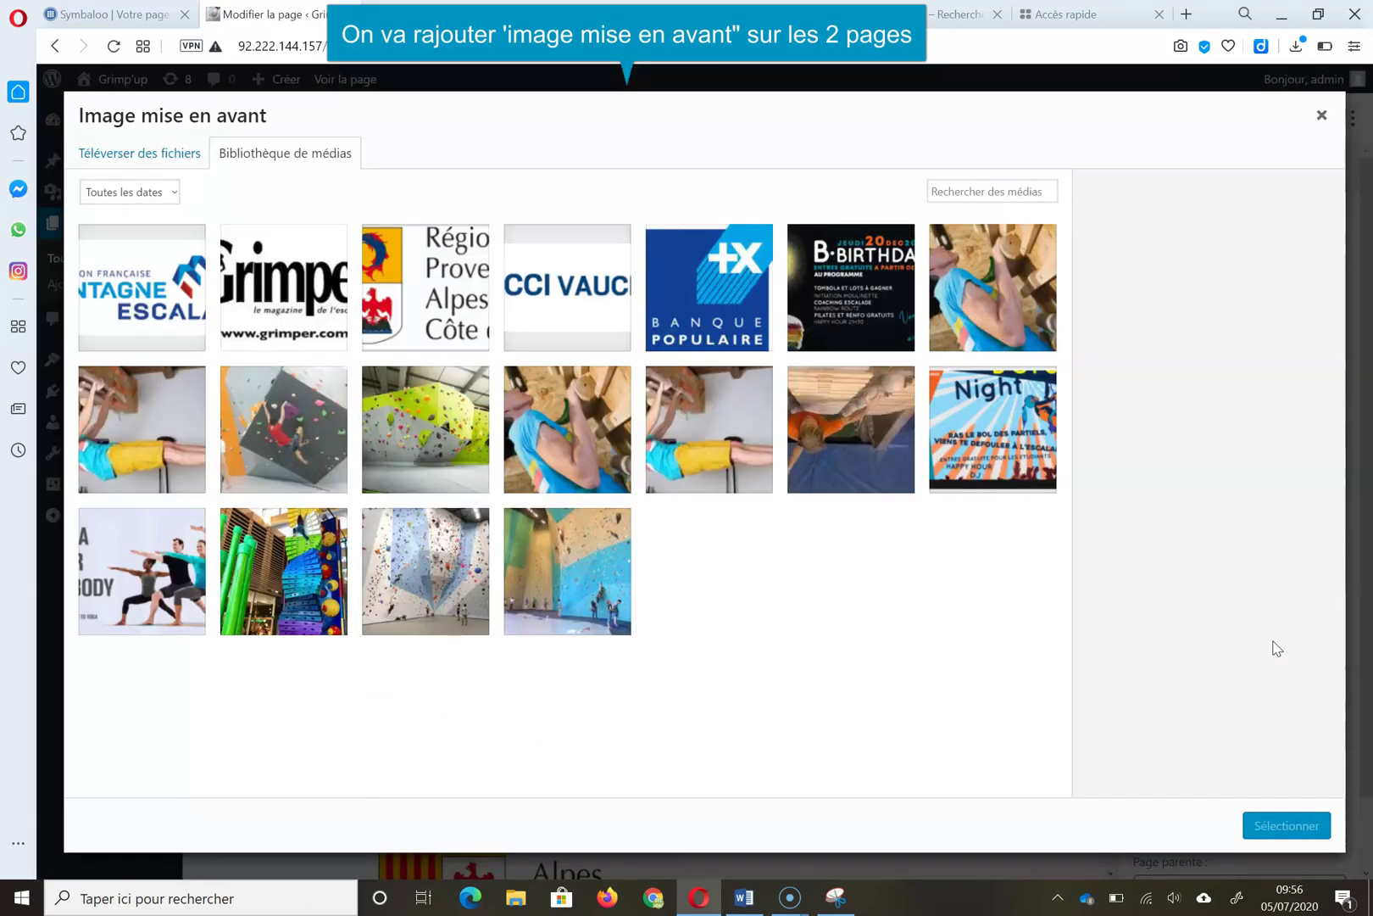
click(146, 157)
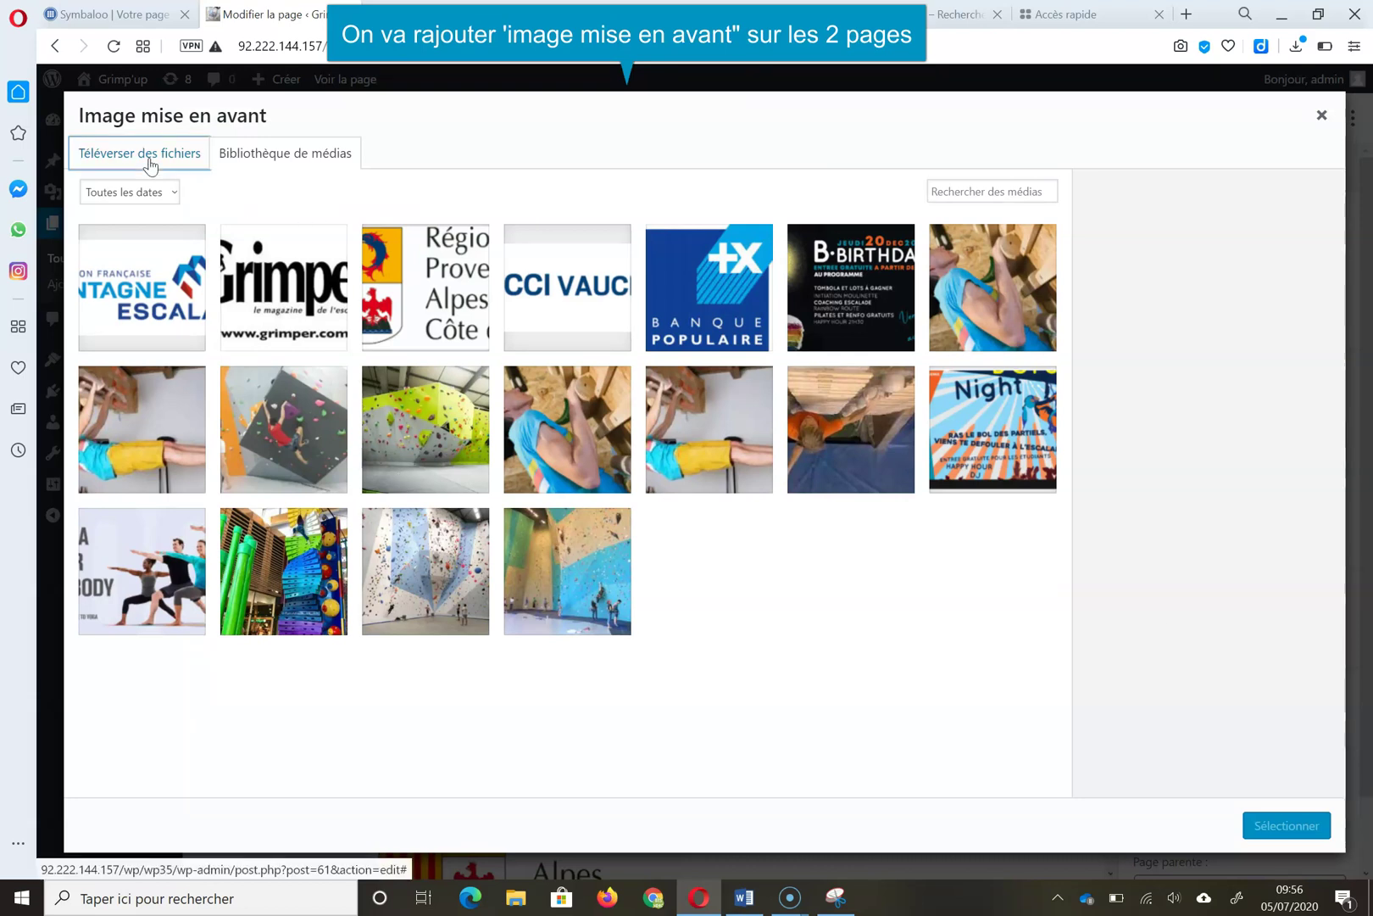
click(662, 466)
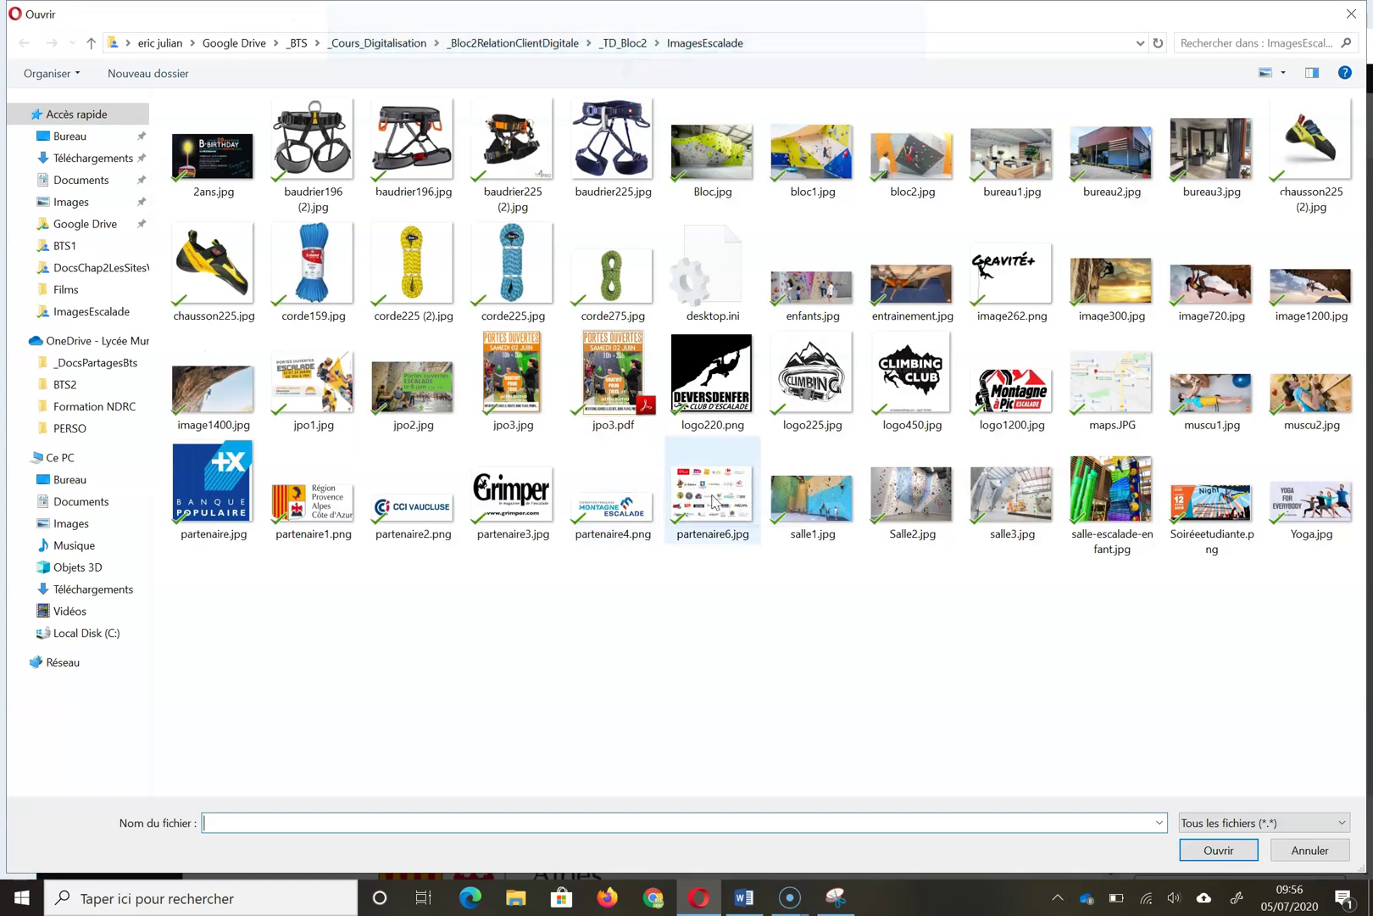
double_click(712, 502)
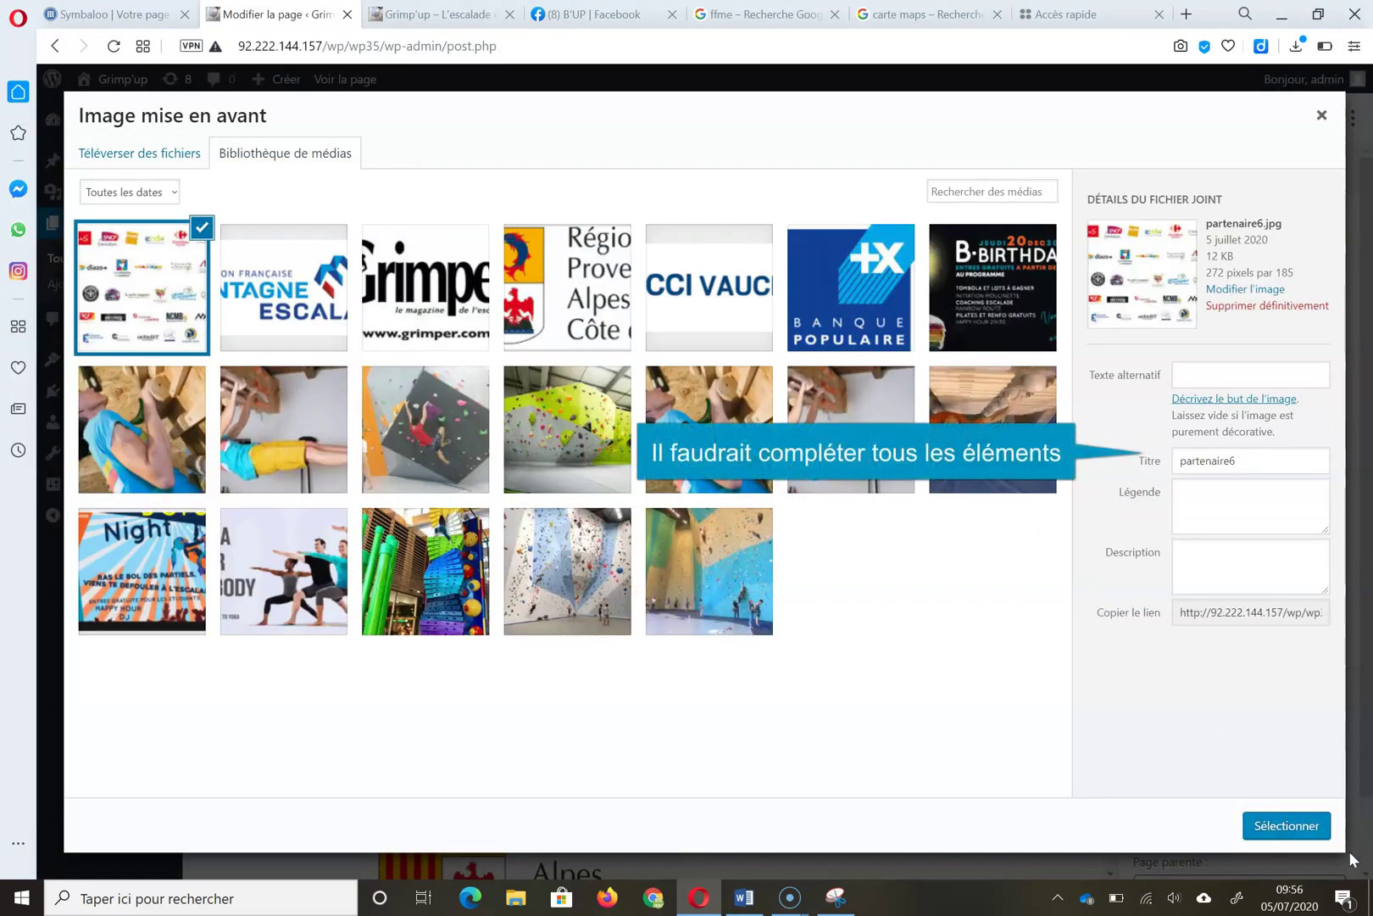
click(1306, 828)
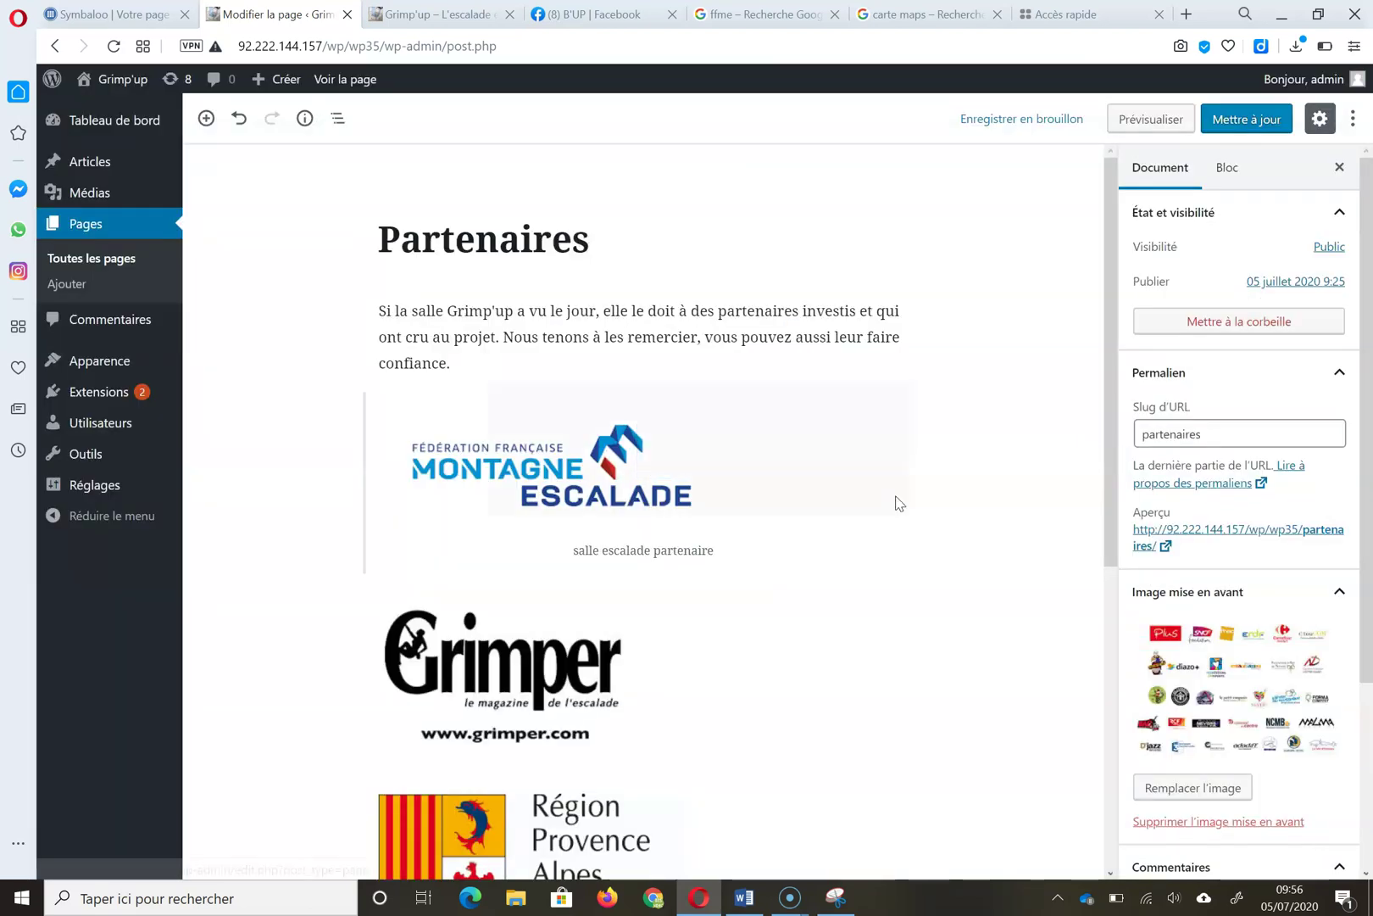
click(1260, 117)
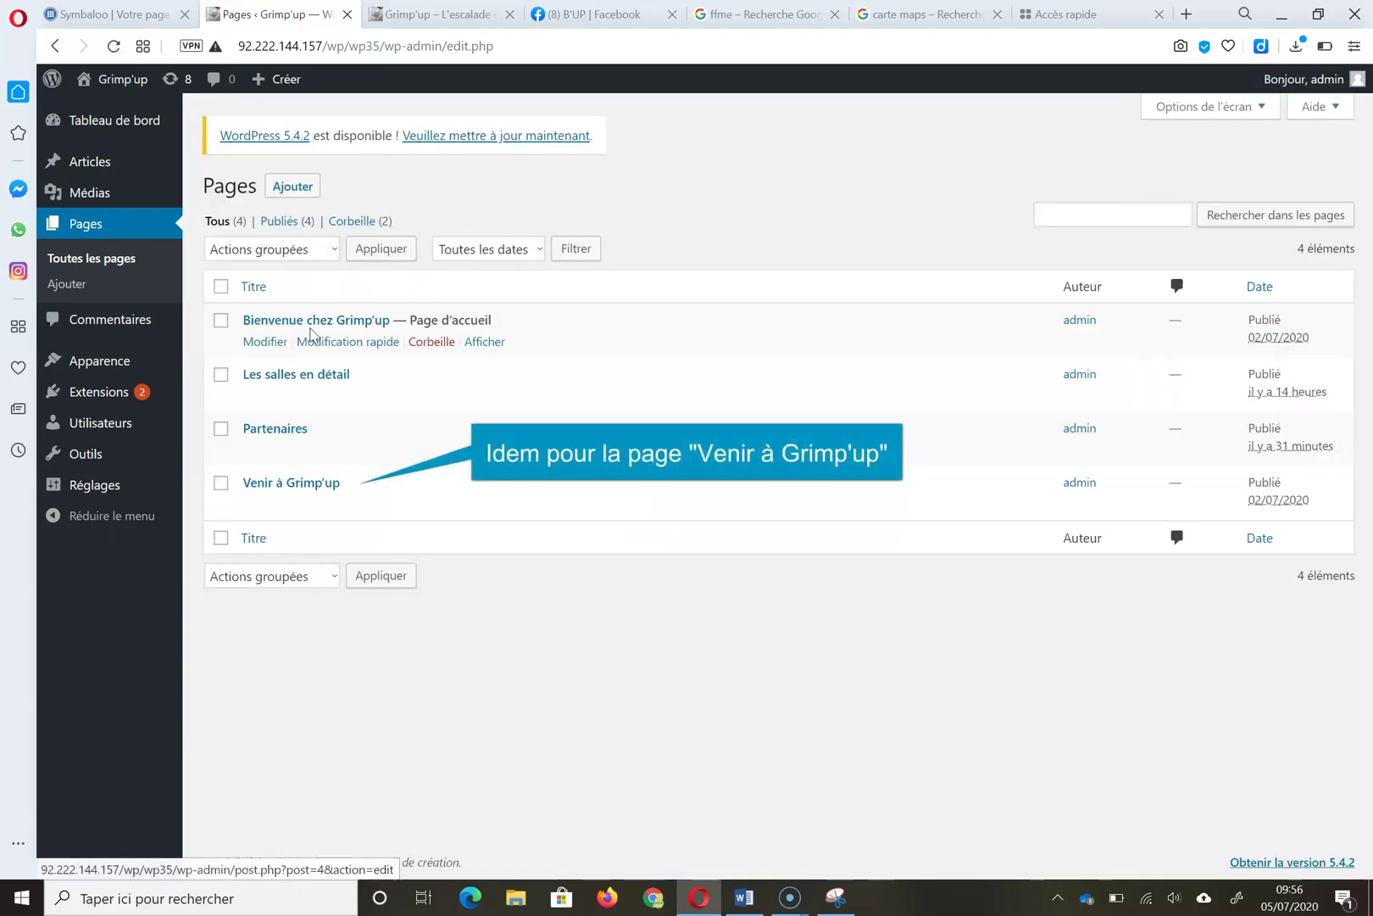
Upload maps.JPG as the featured image of the Venir à Grimp'up page and update the page
click(296, 481)
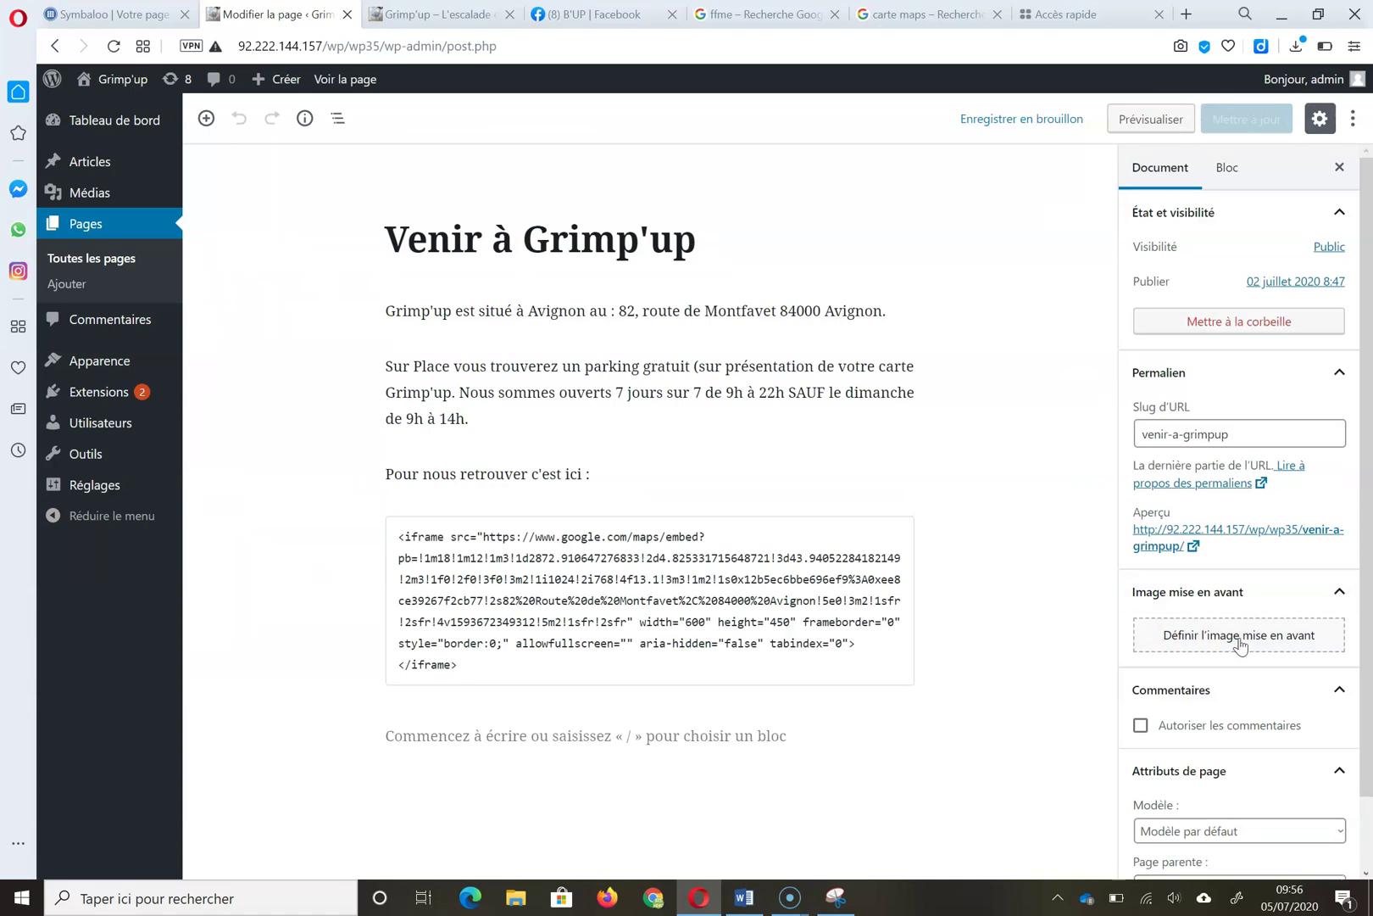
click(1240, 642)
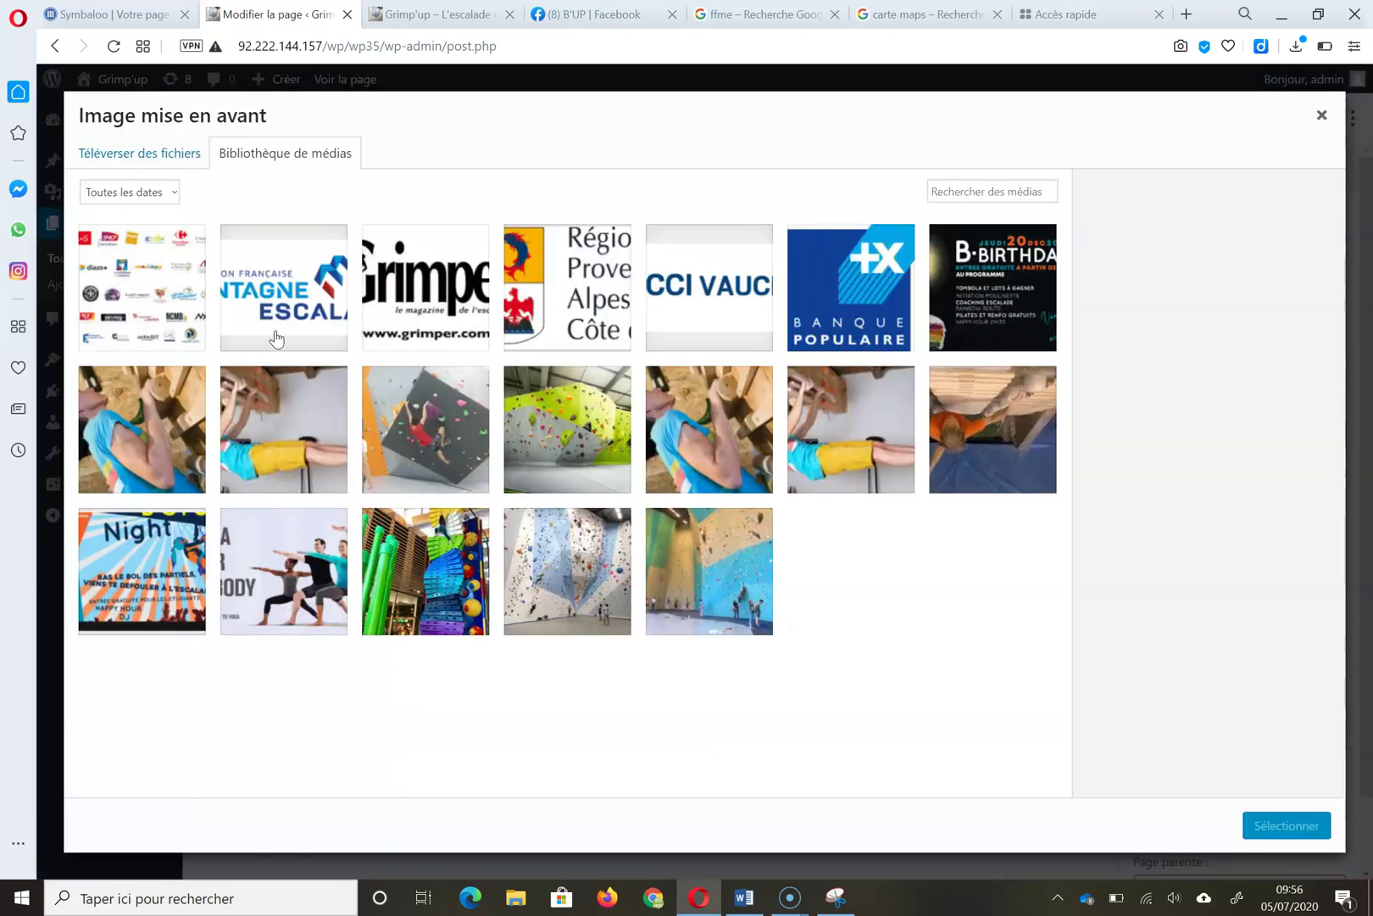
click(140, 154)
click(721, 445)
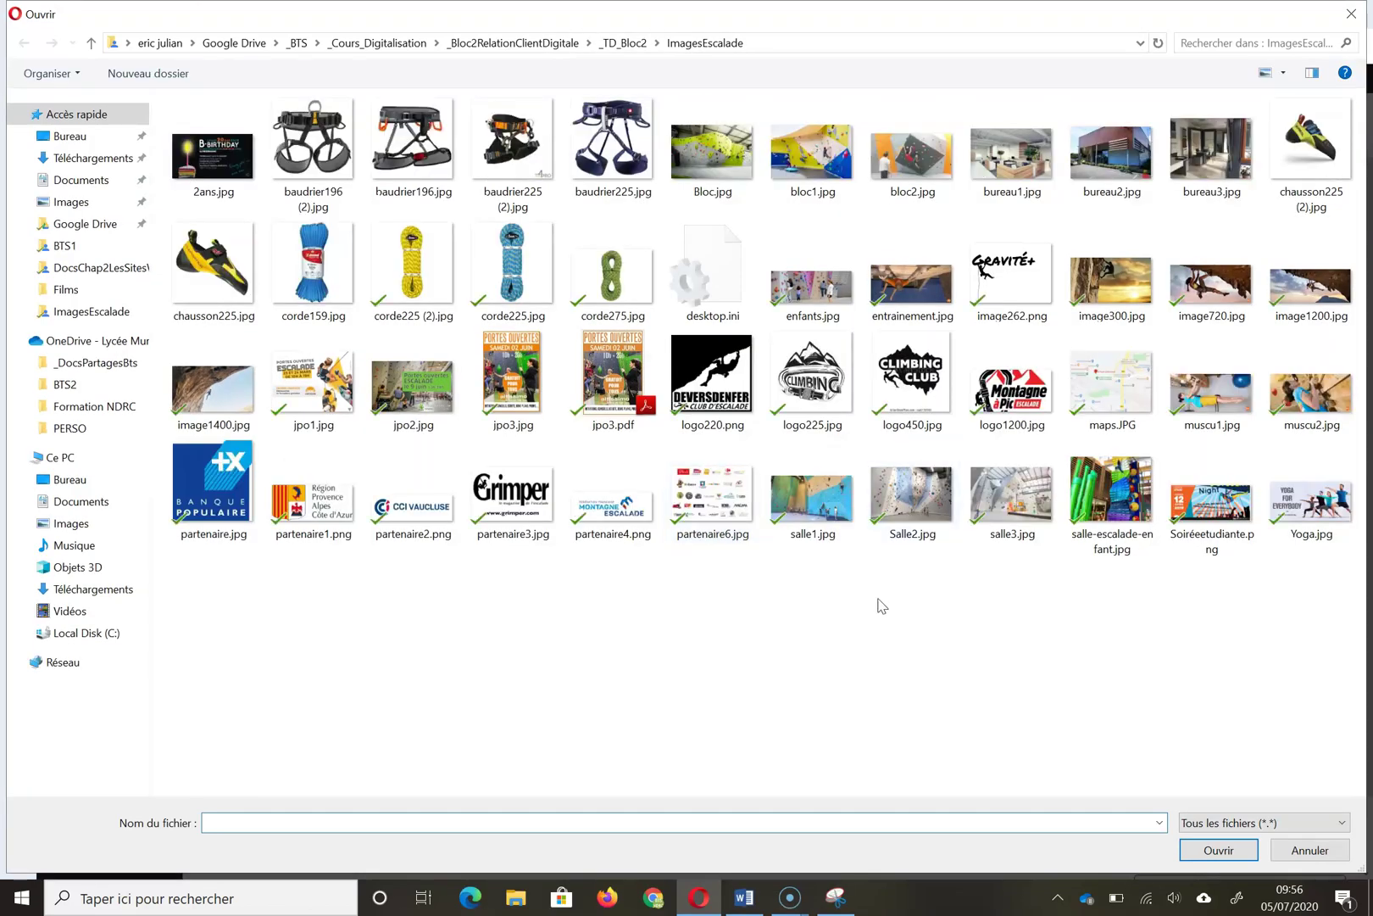
double_click(1109, 390)
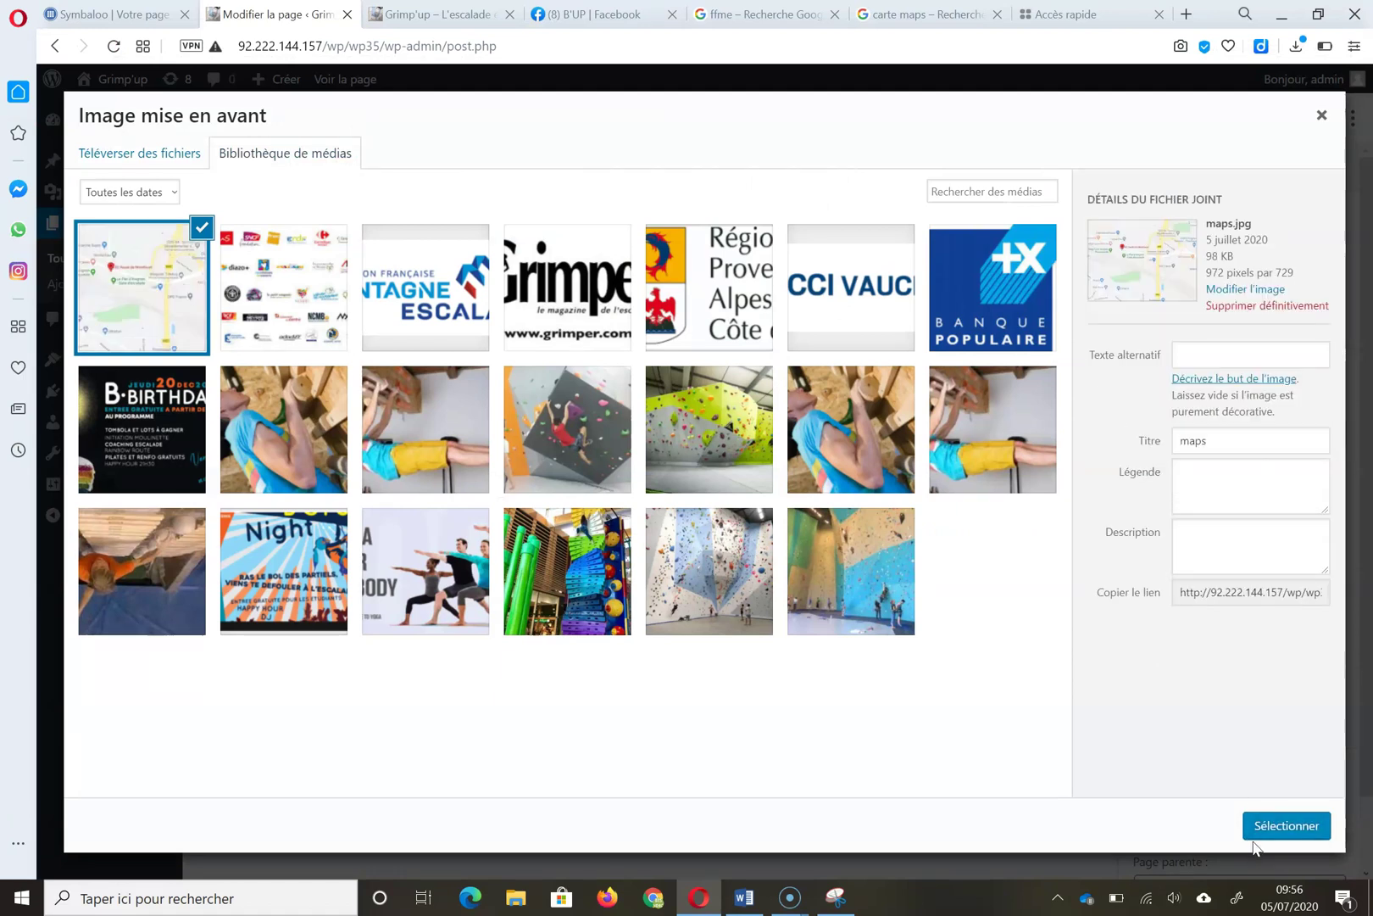
click(1282, 831)
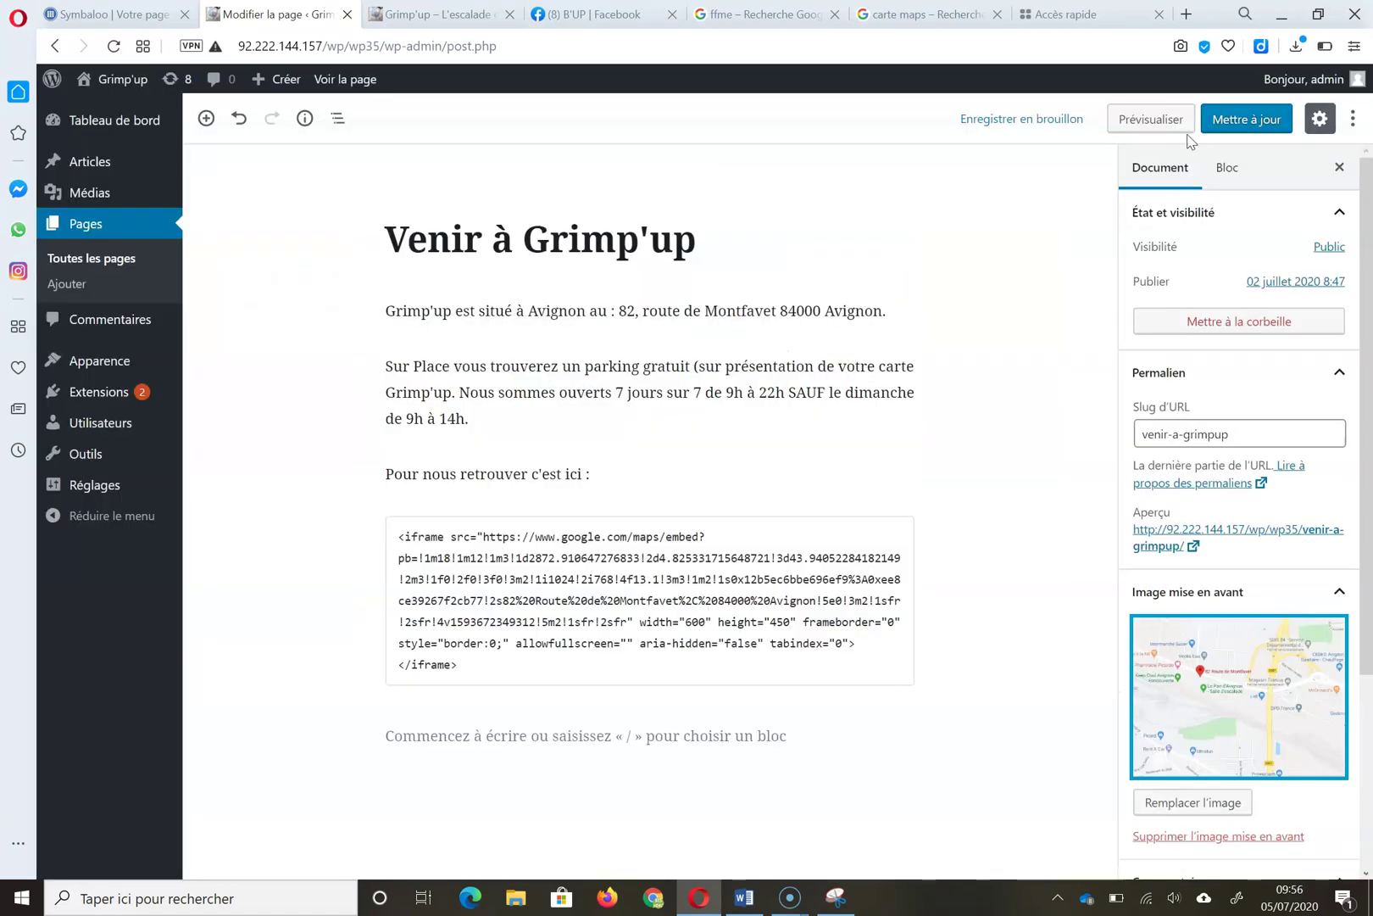
click(1238, 120)
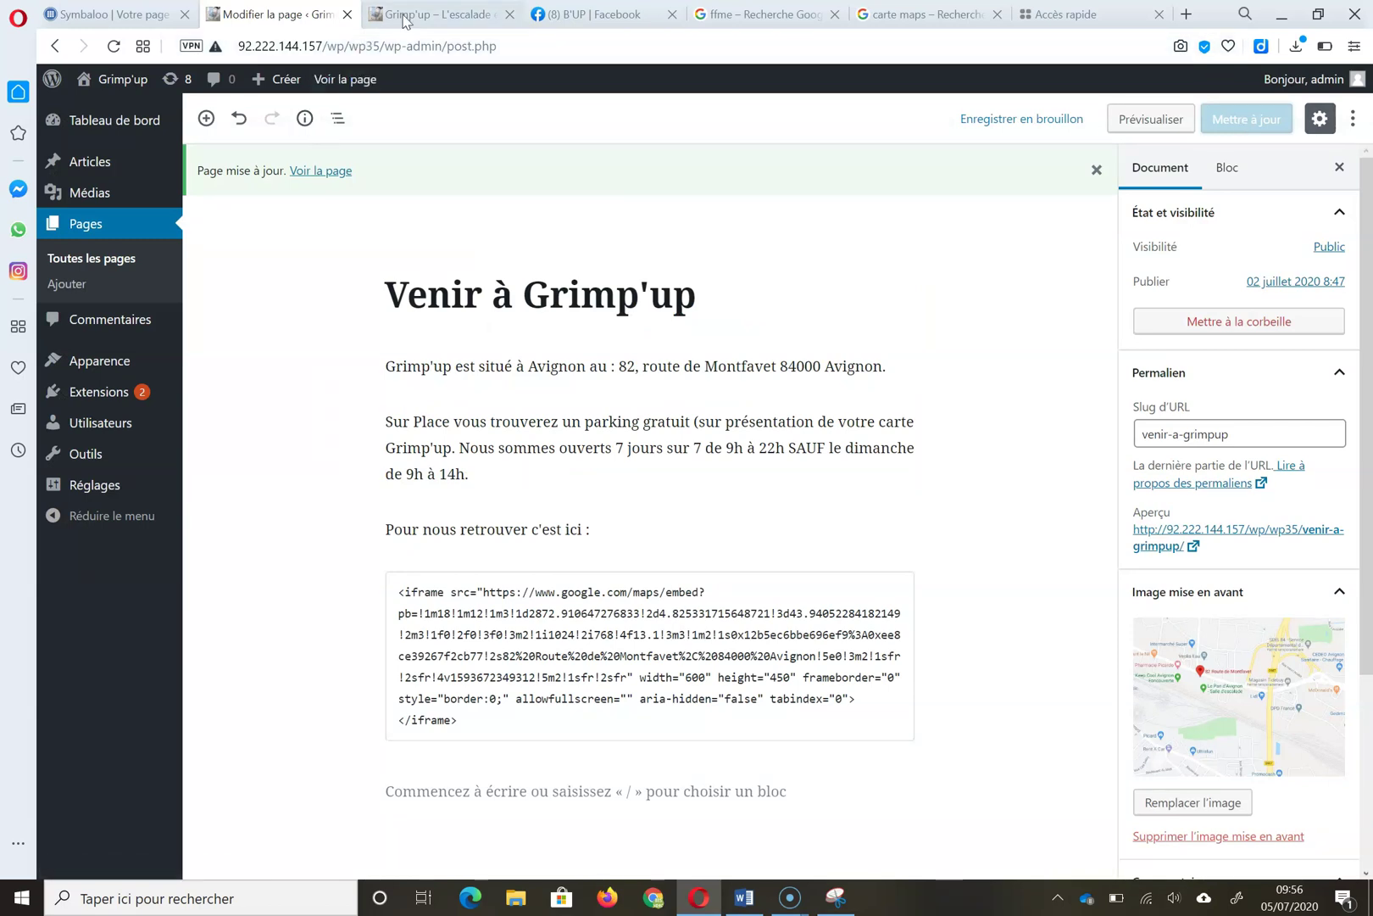
Reload the public home page, check the image shortcut bar, follow its Venir à Grimp'up link and return to the home page
click(436, 15)
click(112, 46)
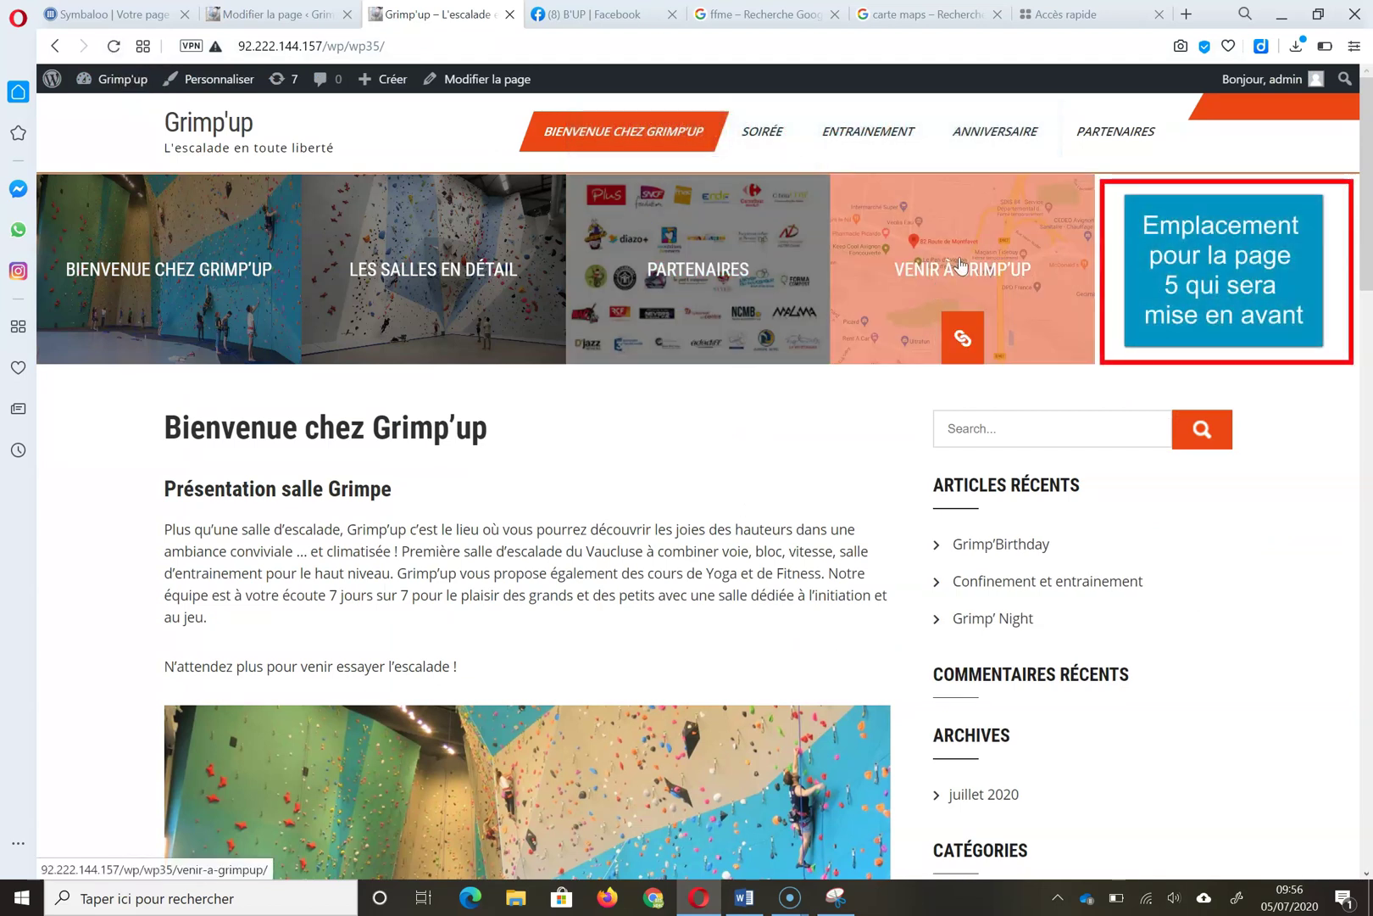
click(961, 265)
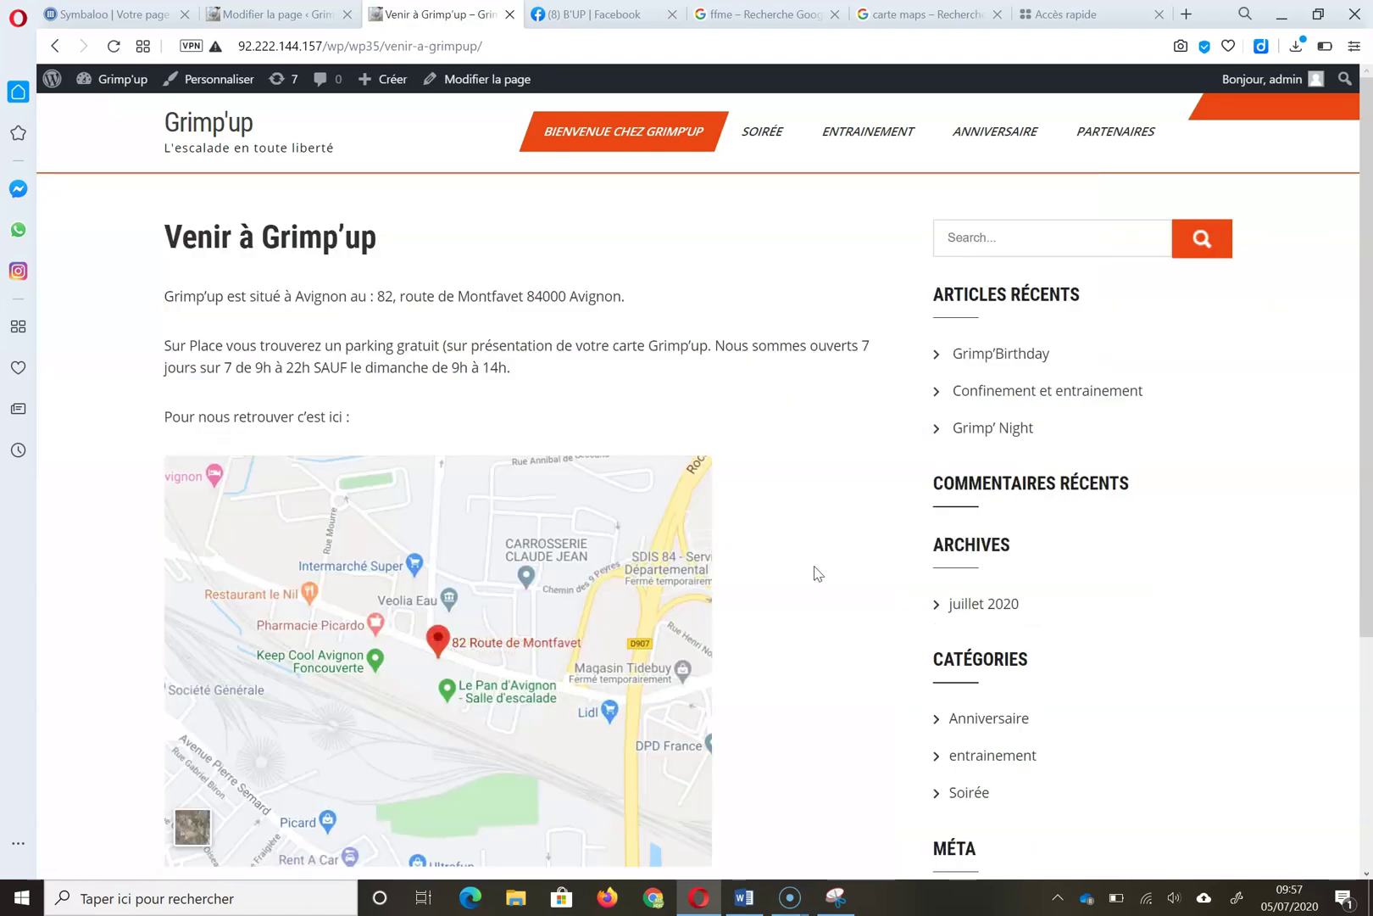
click(194, 120)
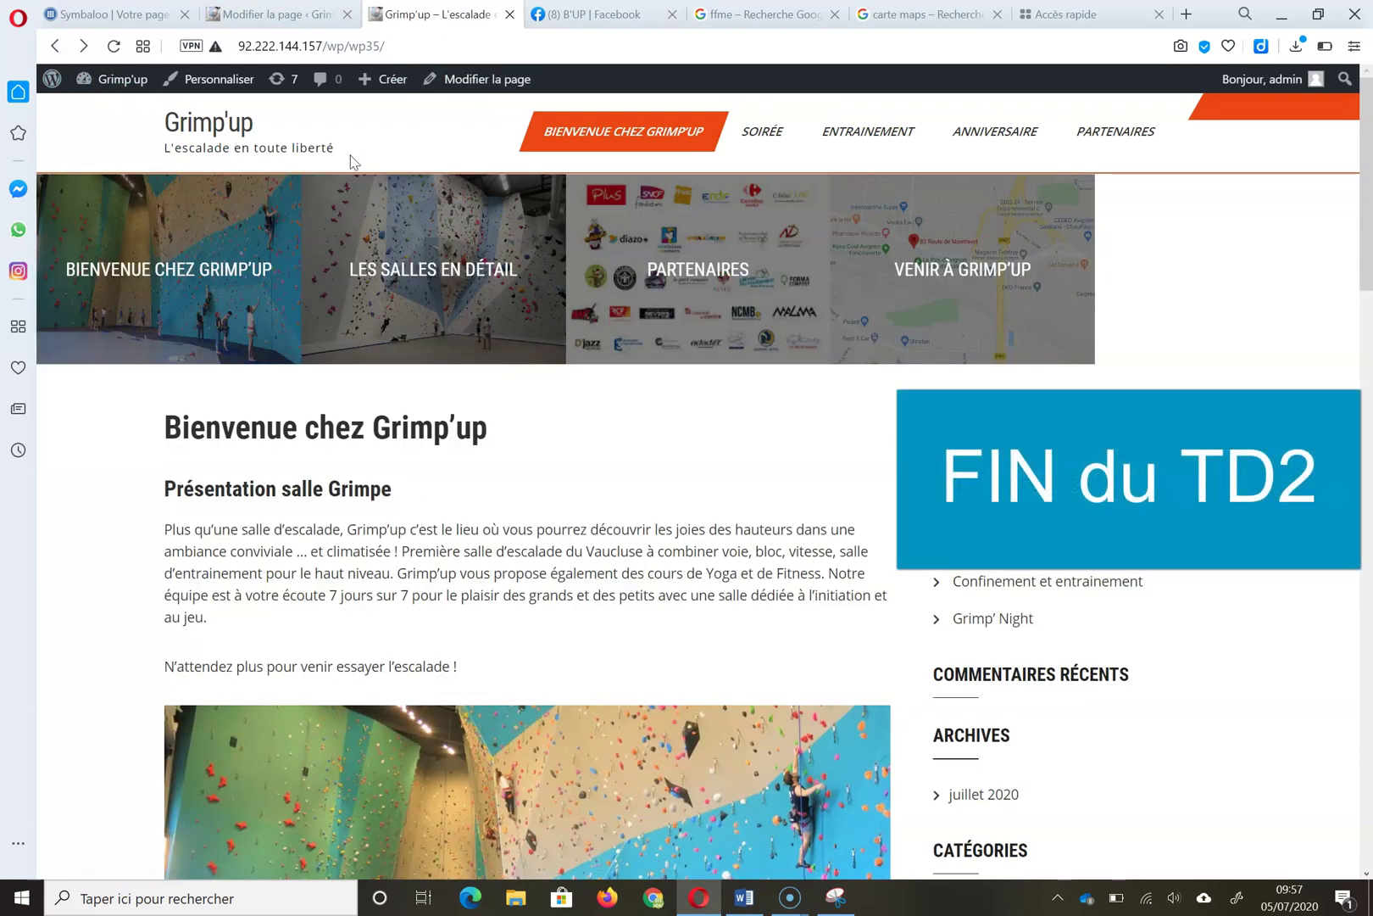